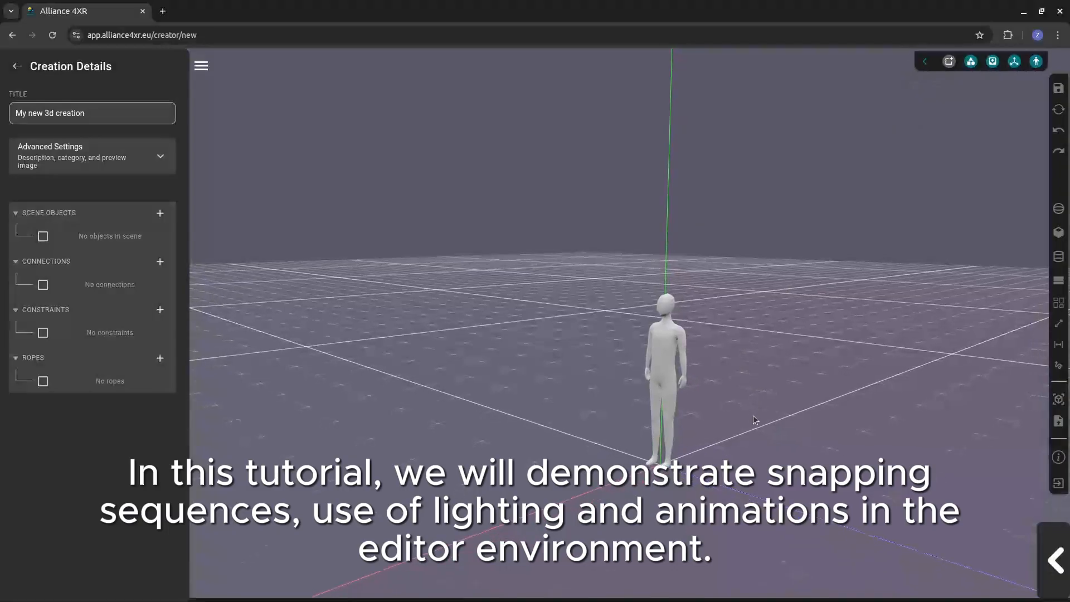
# Show the asset bar and hide the human reference model in the scene.
pyautogui.moveTo(751, 450); pyautogui.dragTo(758, 459)
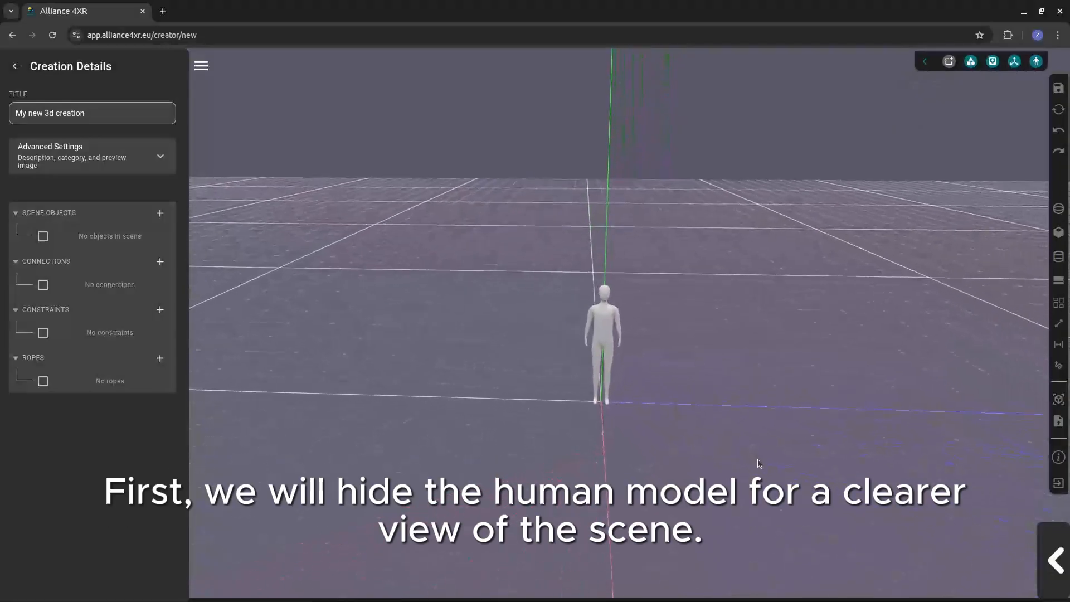
pyautogui.click(1050, 564)
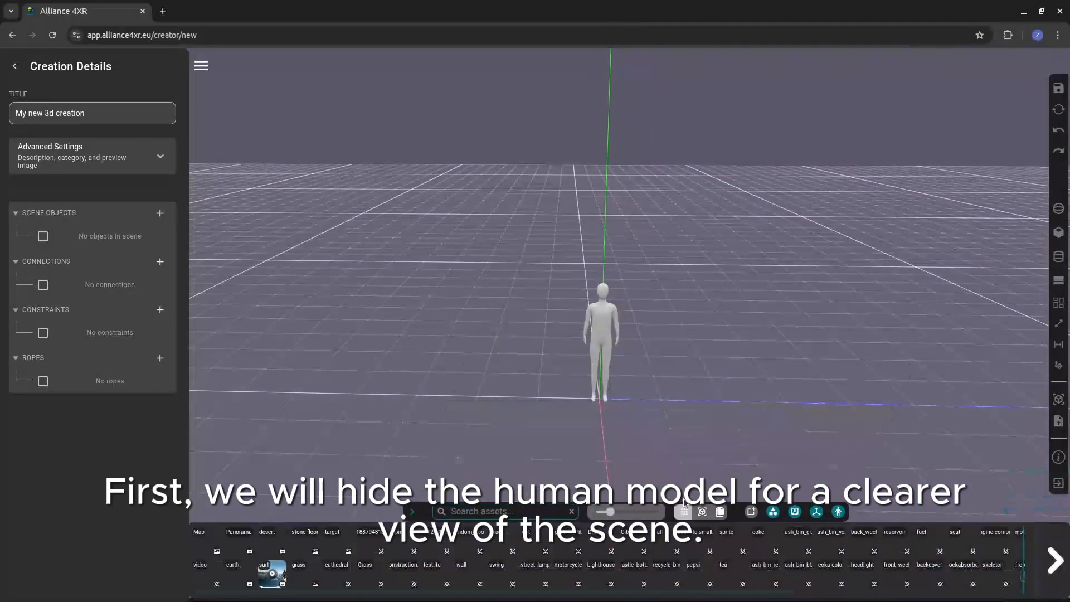
pyautogui.click(839, 512)
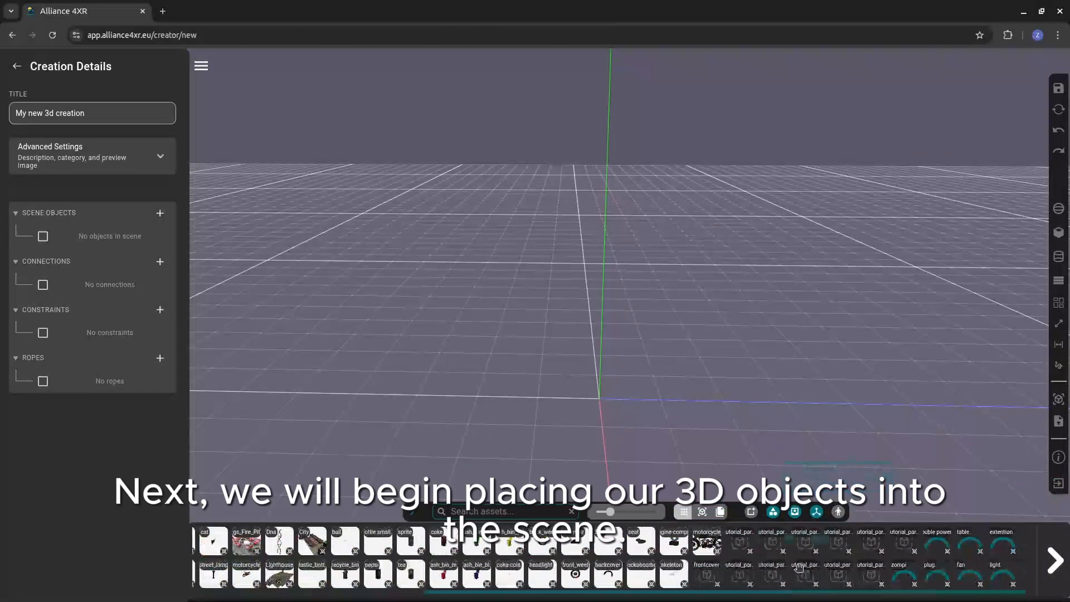
# Place the double power outlet near the origin and rotate it around Y so its sockets face the front.
pyautogui.hscroll(5, 813, 580)
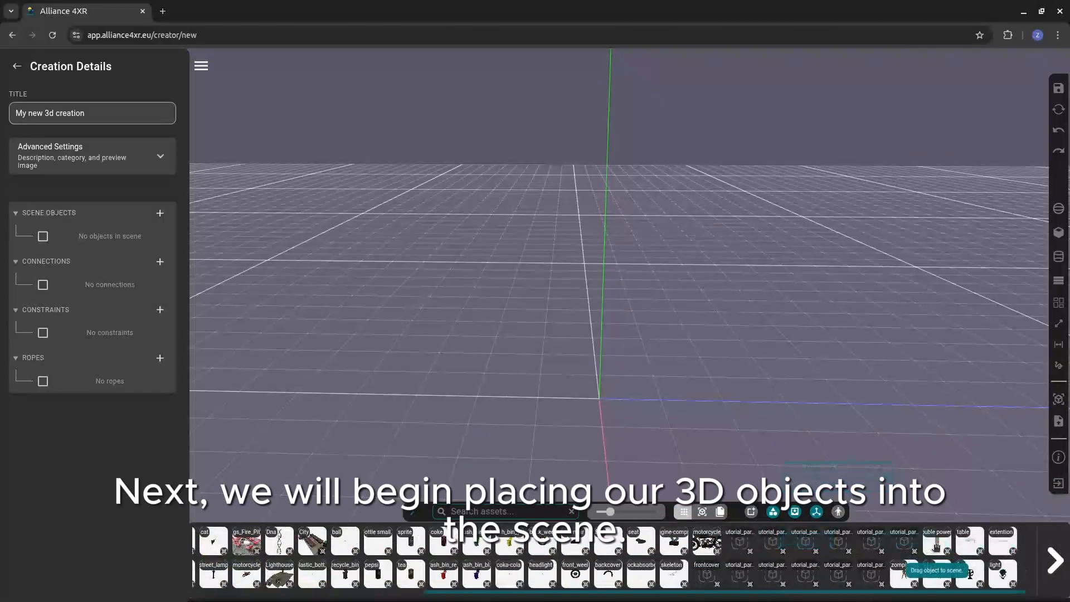
pyautogui.moveTo(932, 549); pyautogui.dragTo(630, 378)
pyautogui.click(641, 360)
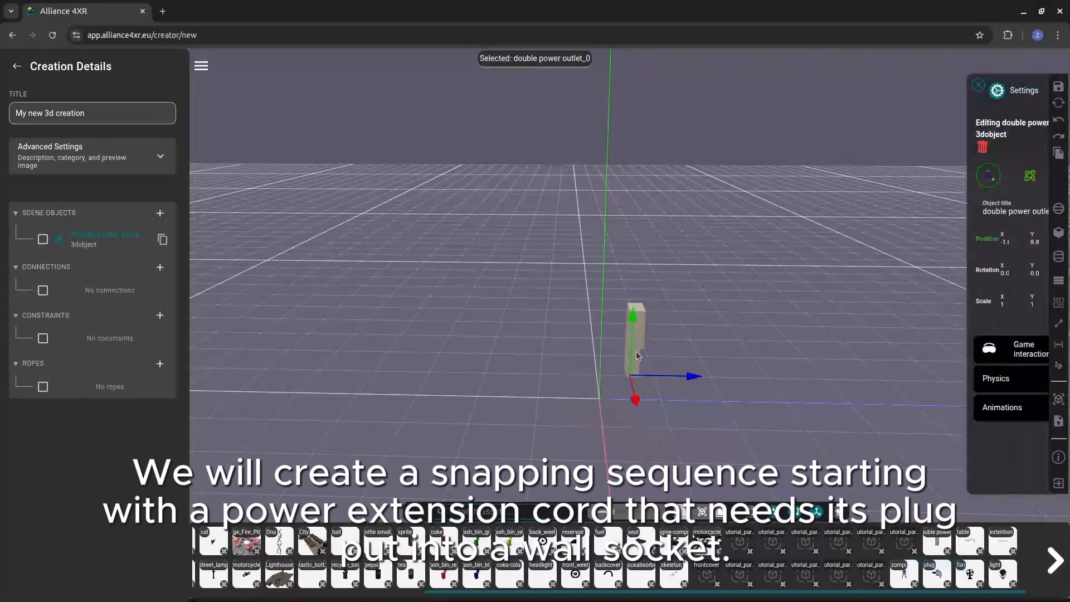
pyautogui.click(937, 151)
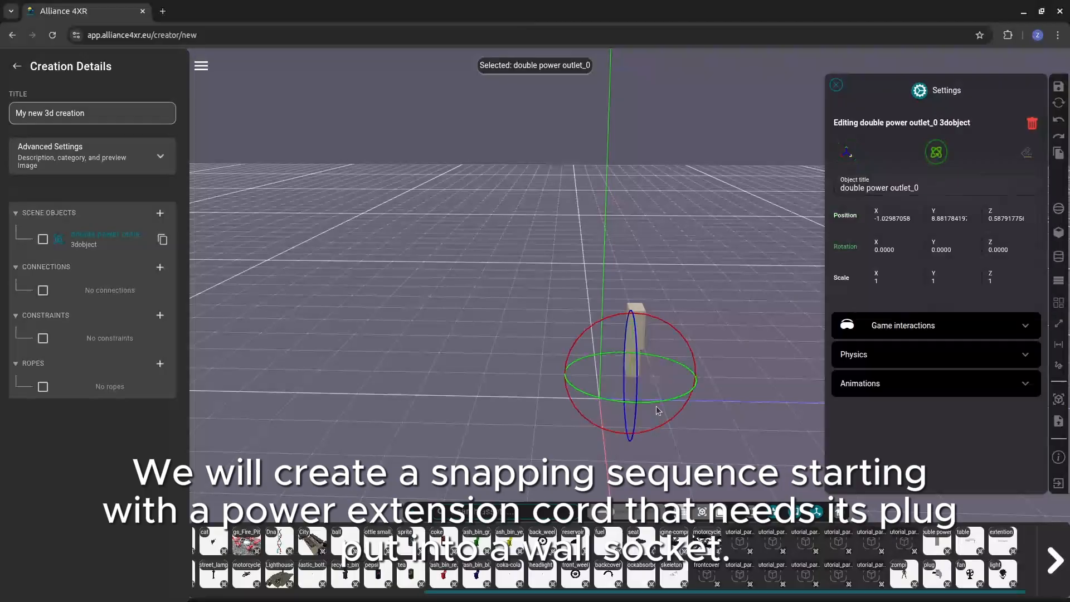
pyautogui.moveTo(669, 399); pyautogui.dragTo(538, 395)
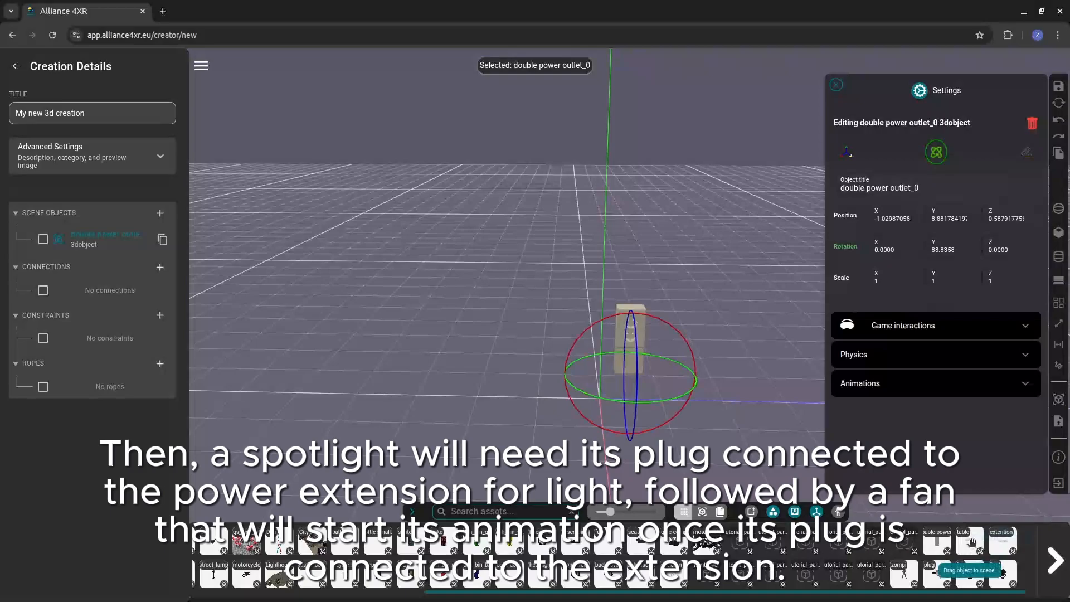
# Place the table in the scene and move it beside the outlet, to about X 0.85, Y 0.48, Z -0.59.
pyautogui.moveTo(971, 542); pyautogui.dragTo(641, 473)
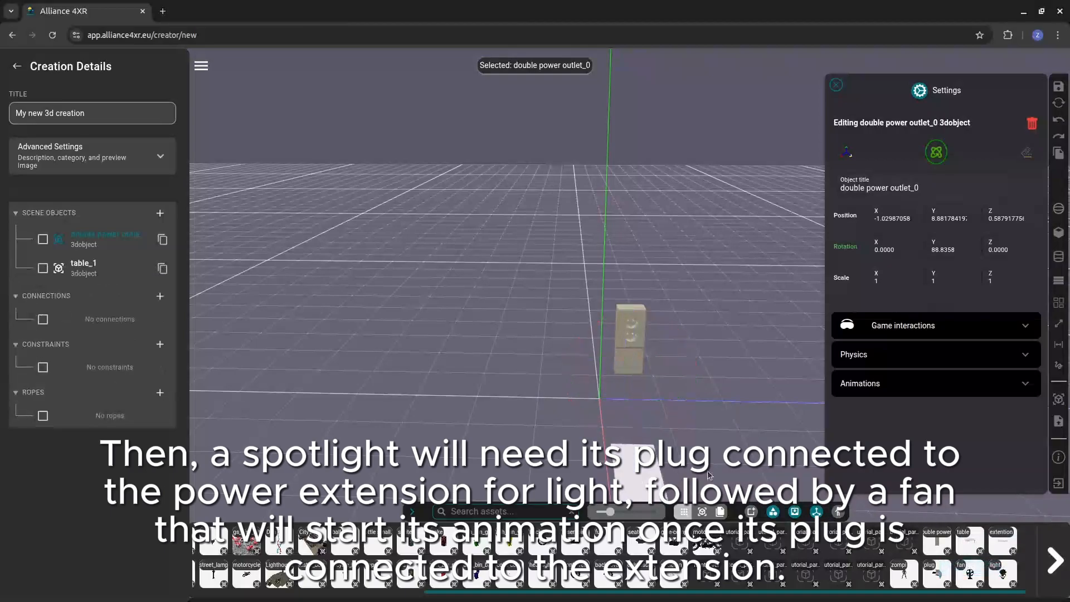
pyautogui.scroll(-3, 709, 475)
pyautogui.click(625, 447)
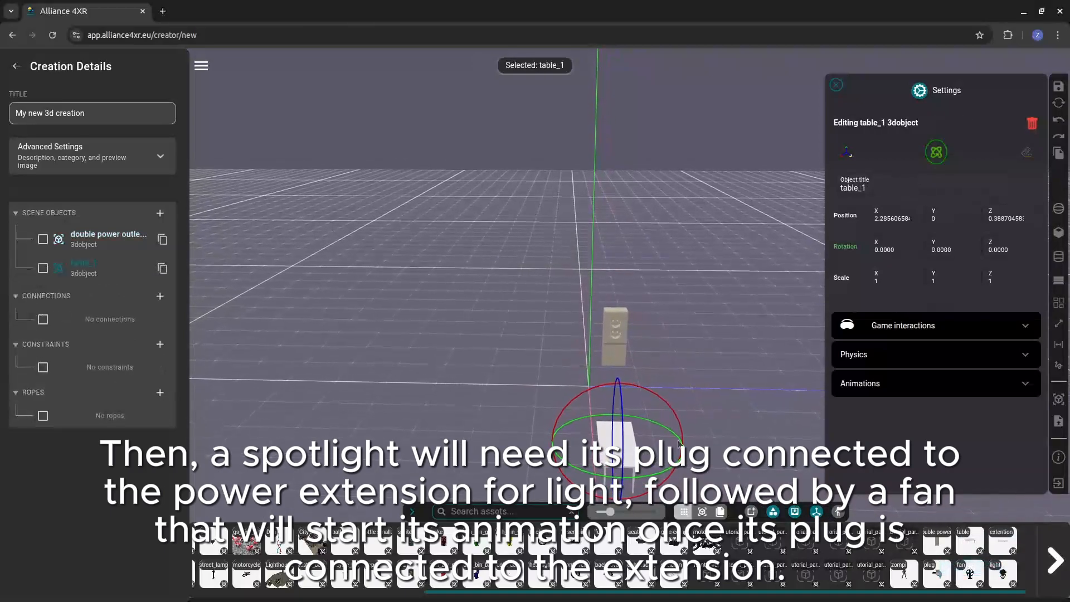
pyautogui.click(848, 163)
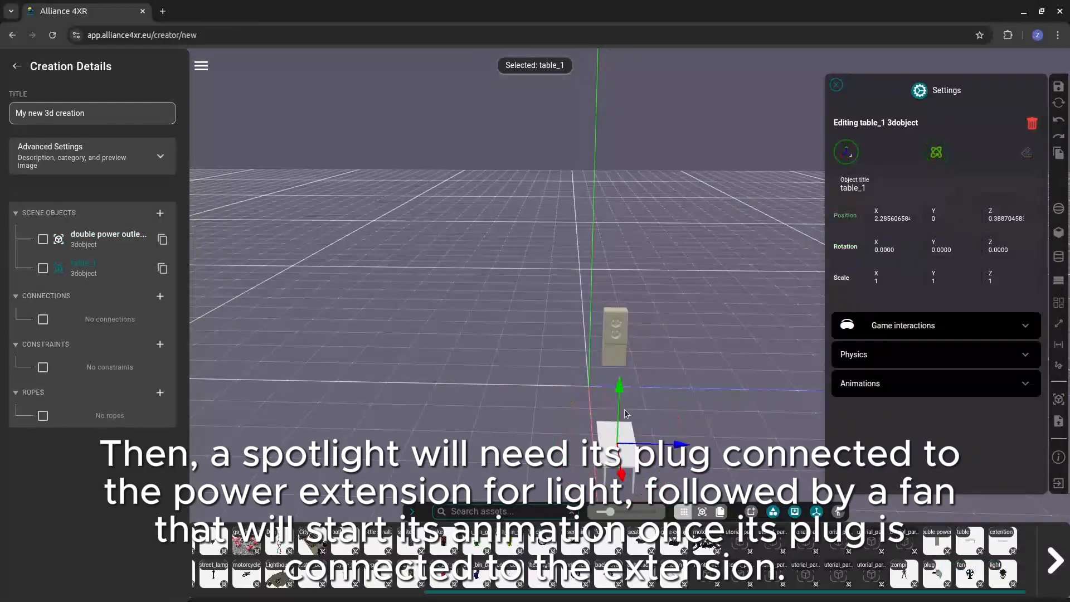
pyautogui.moveTo(620, 412); pyautogui.dragTo(613, 394)
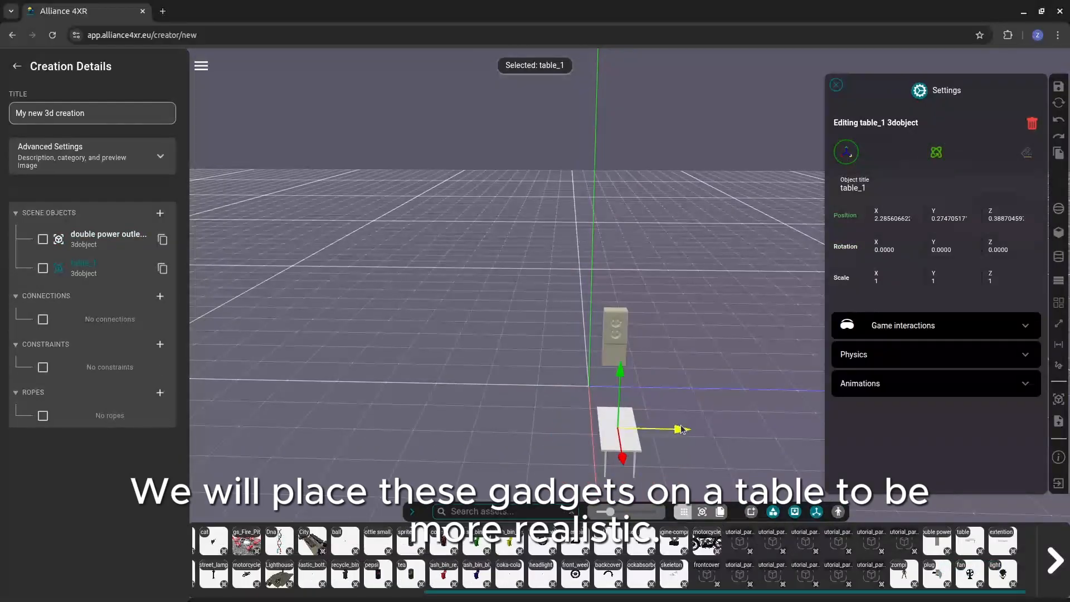
pyautogui.moveTo(679, 432); pyautogui.dragTo(617, 429)
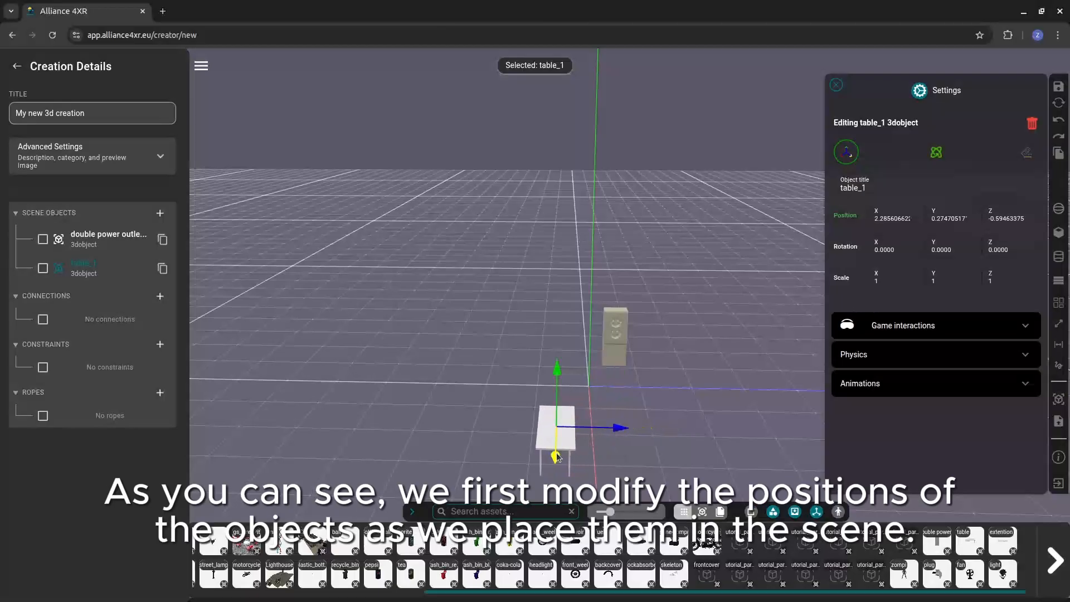
pyautogui.moveTo(559, 453); pyautogui.dragTo(558, 400)
pyautogui.moveTo(644, 413); pyautogui.dragTo(562, 411)
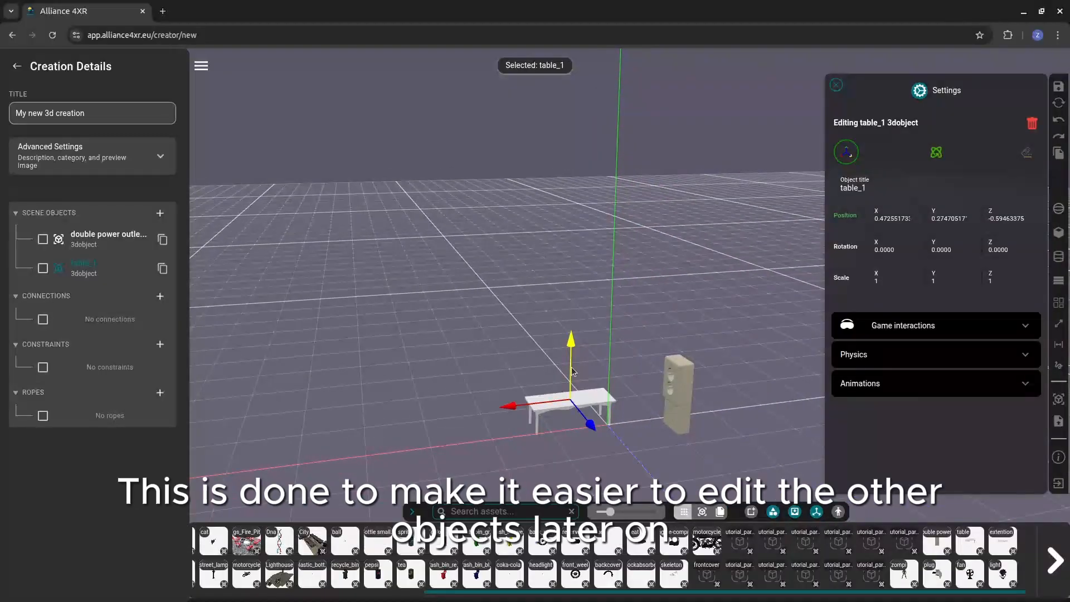
pyautogui.moveTo(573, 372); pyautogui.dragTo(571, 357)
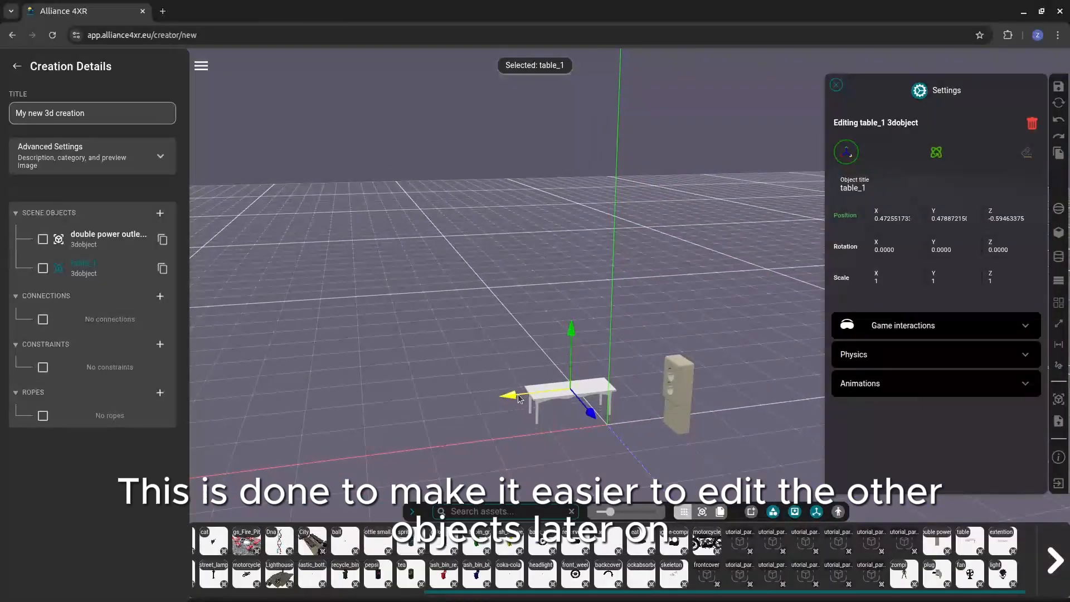
pyautogui.moveTo(519, 398); pyautogui.dragTo(498, 398)
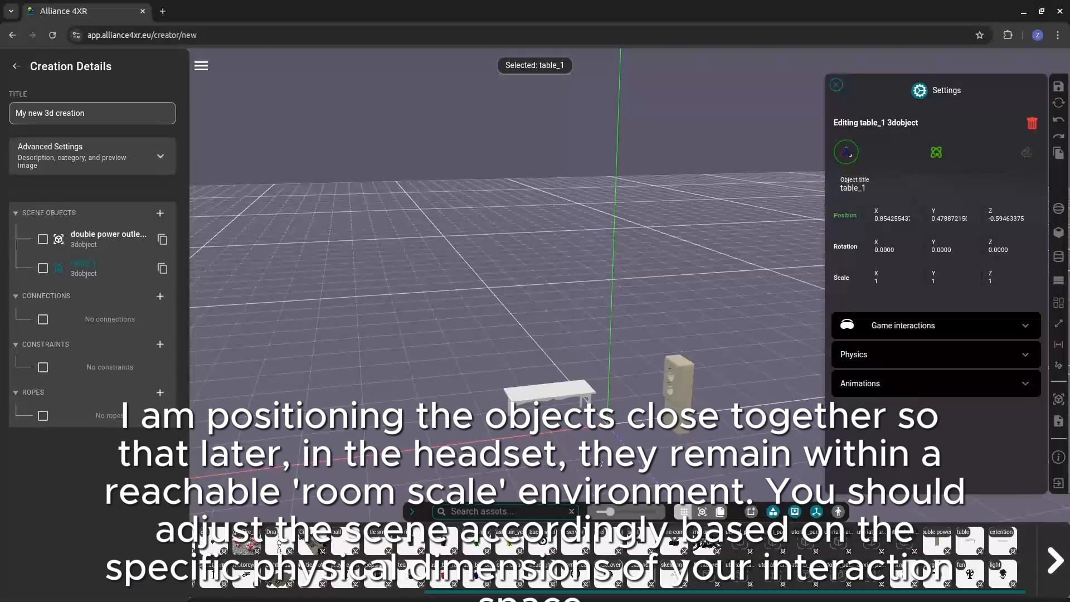
# Place the extension socket strip on the floor and move it to about X 1.05, Z 1.10.
pyautogui.moveTo(600, 462); pyautogui.dragTo(710, 477)
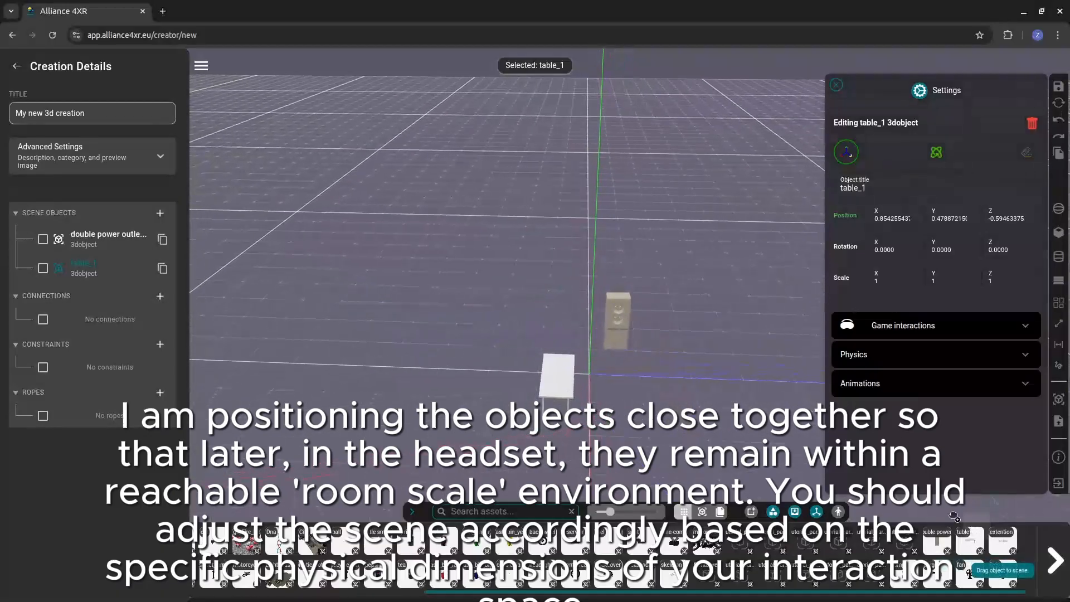
pyautogui.moveTo(954, 517); pyautogui.dragTo(683, 422)
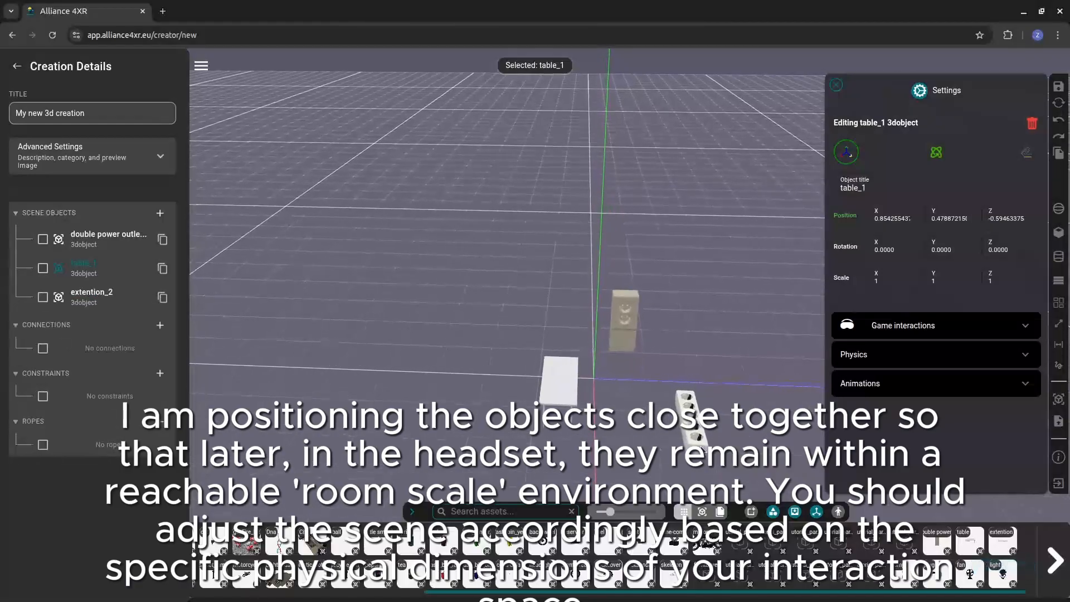
pyautogui.click(704, 432)
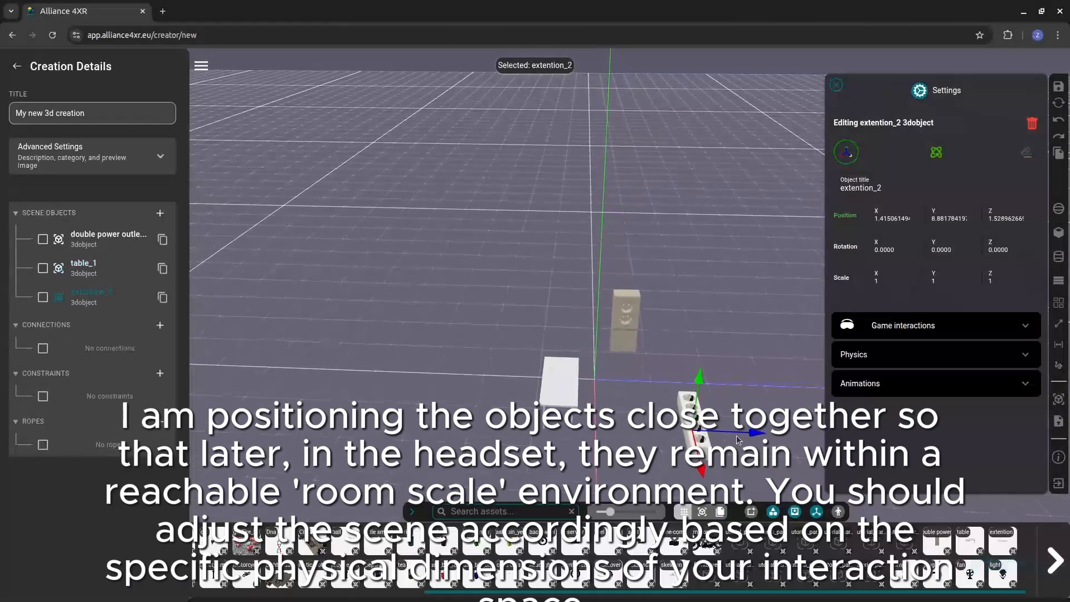
pyautogui.moveTo(747, 435); pyautogui.dragTo(720, 441)
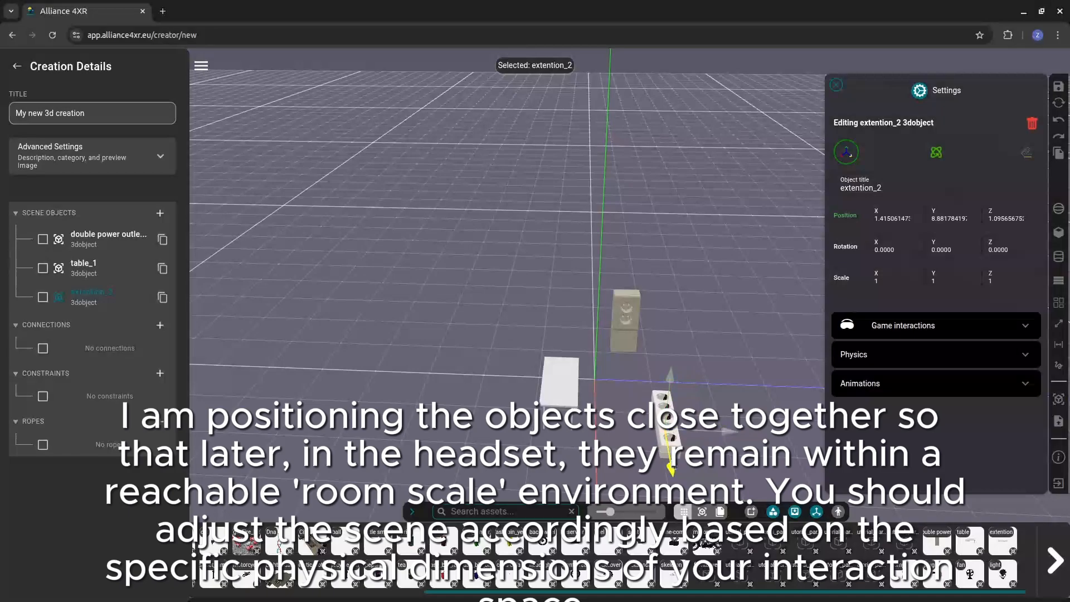
pyautogui.moveTo(671, 469); pyautogui.dragTo(668, 454)
# Place the light on the table top, at the end nearest the origin.
pyautogui.moveTo(549, 405); pyautogui.dragTo(676, 422)
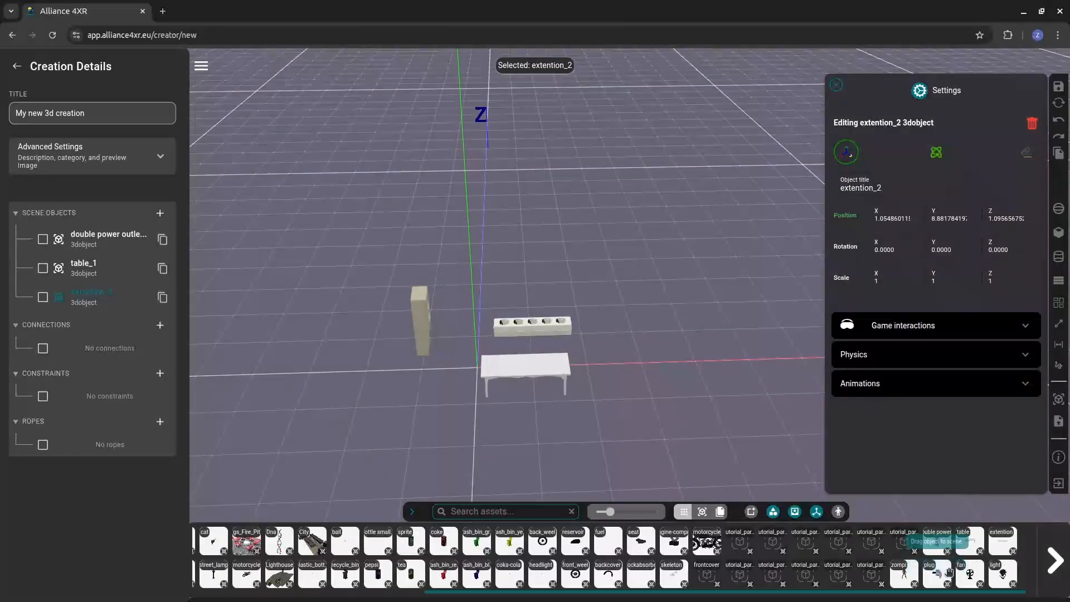
pyautogui.moveTo(999, 581); pyautogui.dragTo(493, 356)
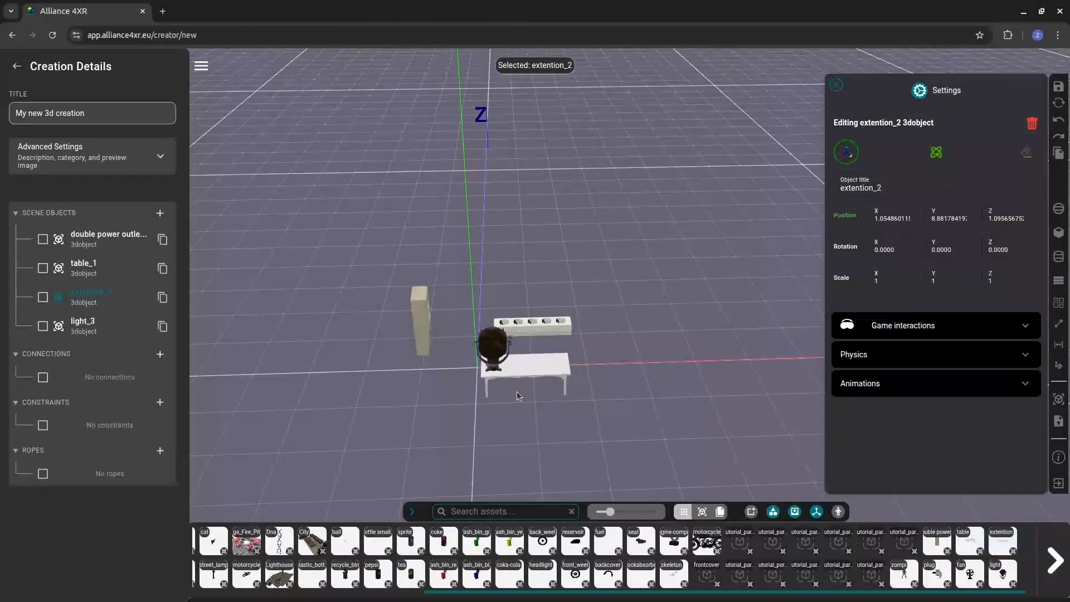
pyautogui.scroll(3, 517, 393)
pyautogui.moveTo(556, 425); pyautogui.dragTo(478, 407)
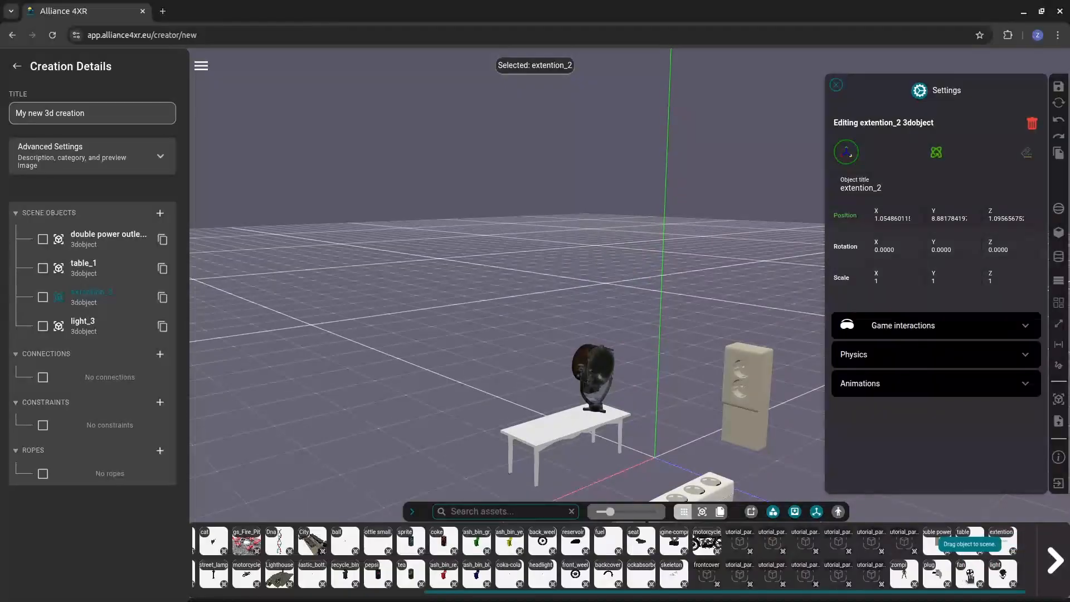
# Place the fan on the free end of the table and fine-tune its position next to the light.
pyautogui.moveTo(970, 576); pyautogui.dragTo(533, 429)
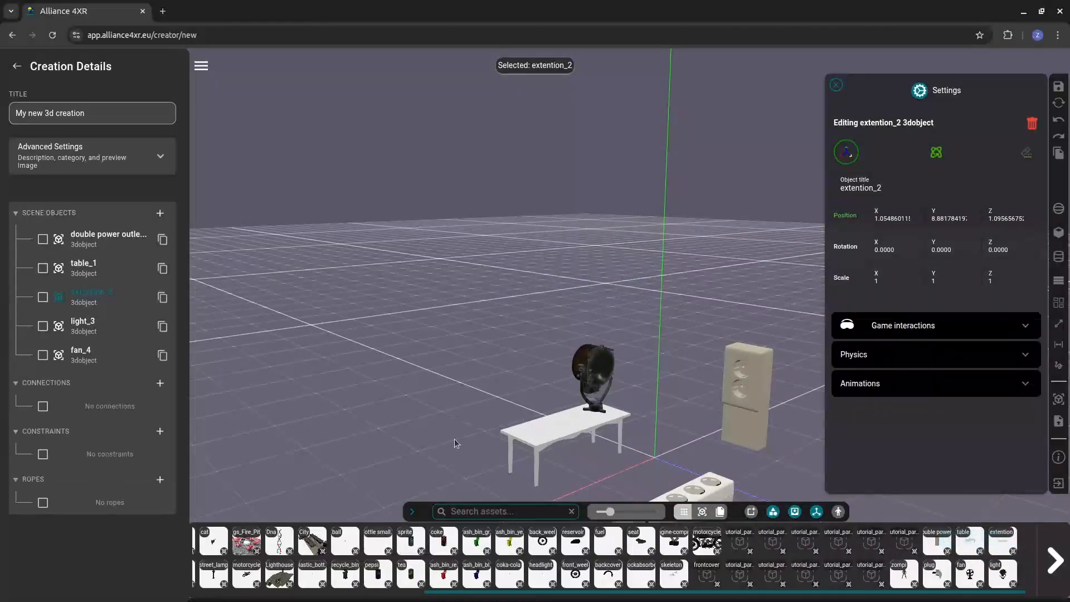
pyautogui.scroll(-3, 423, 461)
pyautogui.moveTo(420, 454); pyautogui.dragTo(467, 466)
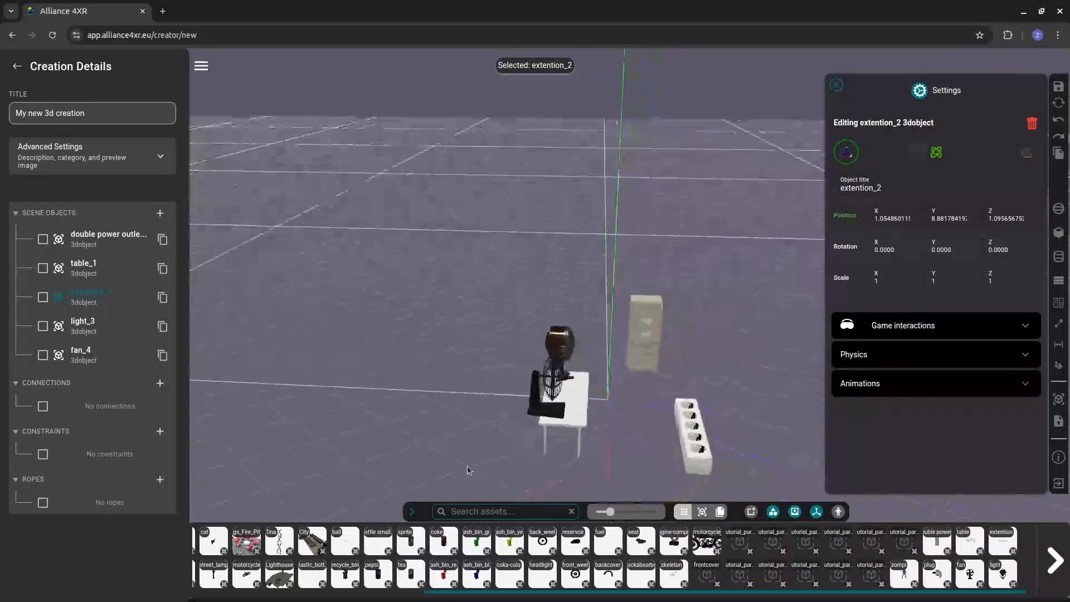
pyautogui.click(533, 414)
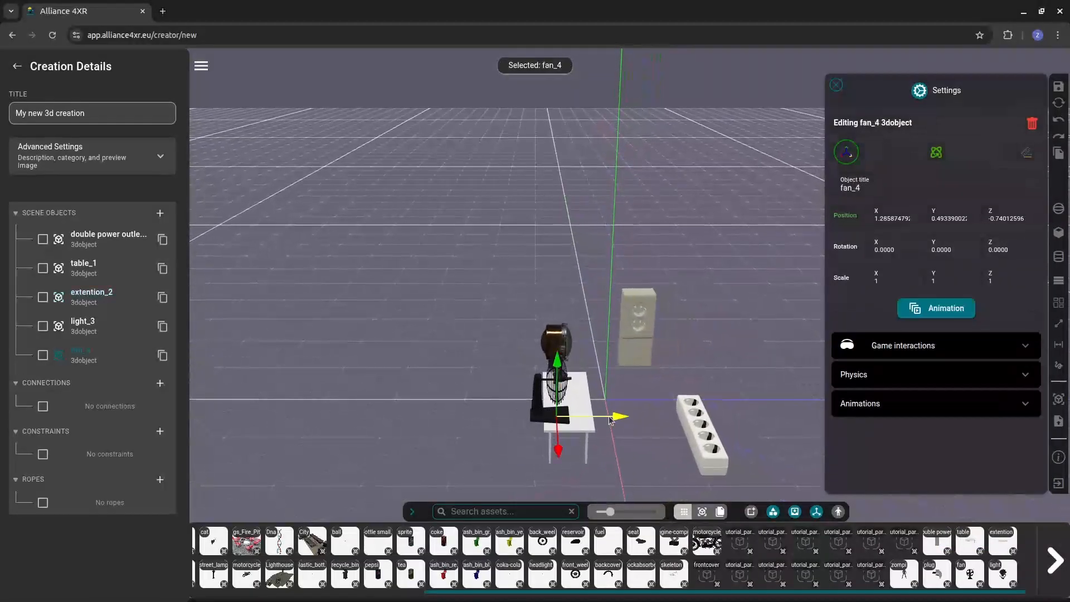
pyautogui.moveTo(626, 418); pyautogui.dragTo(628, 419)
pyautogui.moveTo(490, 468); pyautogui.dragTo(625, 429)
pyautogui.click(535, 352)
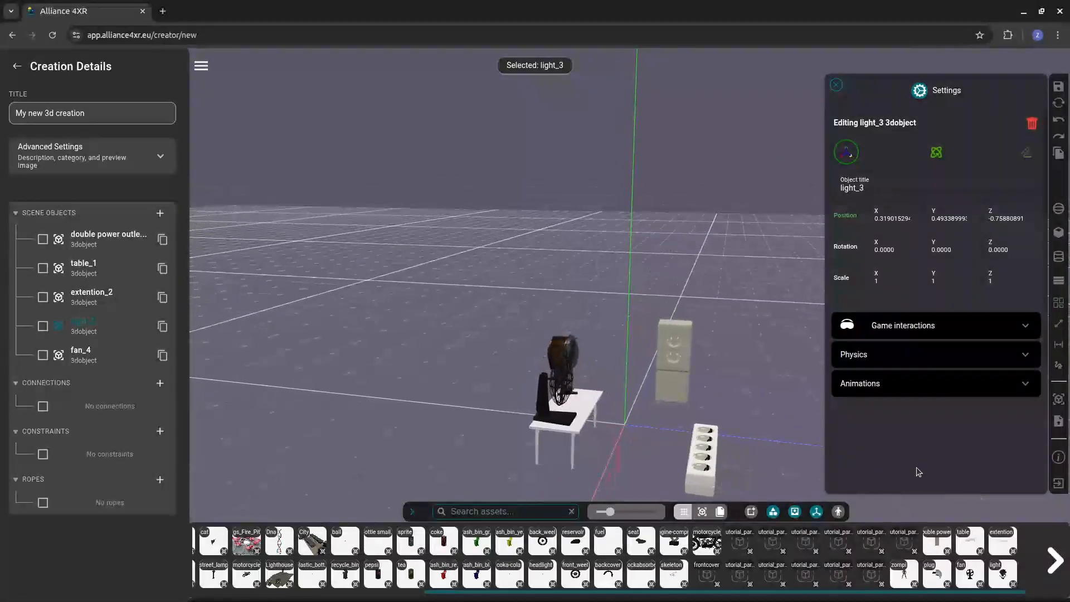
# Place a plug between the outlet and the extension strip and duplicate it twice.
pyautogui.moveTo(750, 437); pyautogui.dragTo(748, 461)
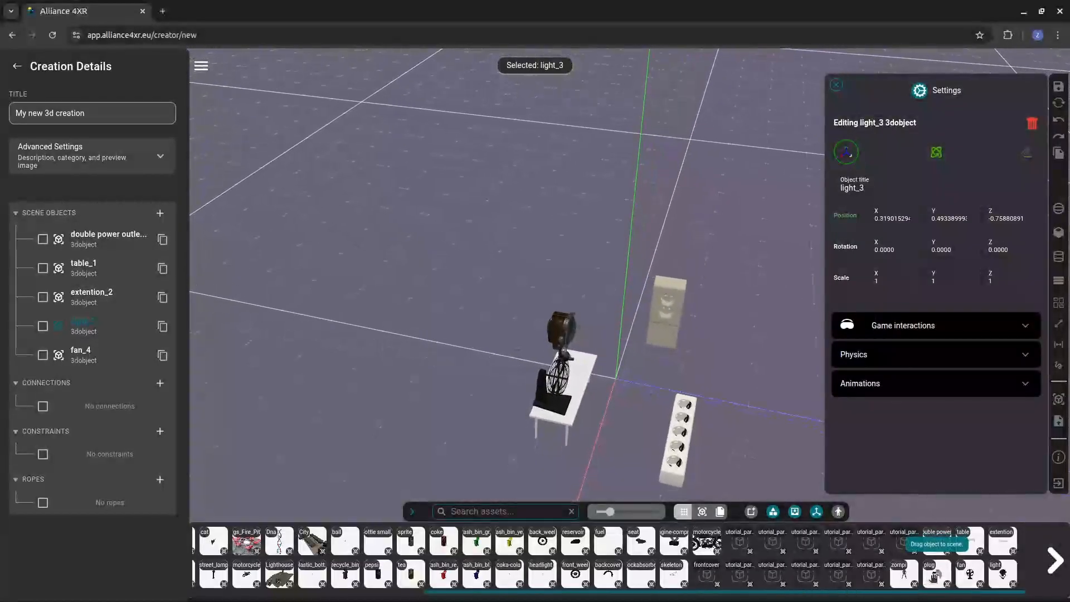
pyautogui.moveTo(934, 579); pyautogui.dragTo(715, 410)
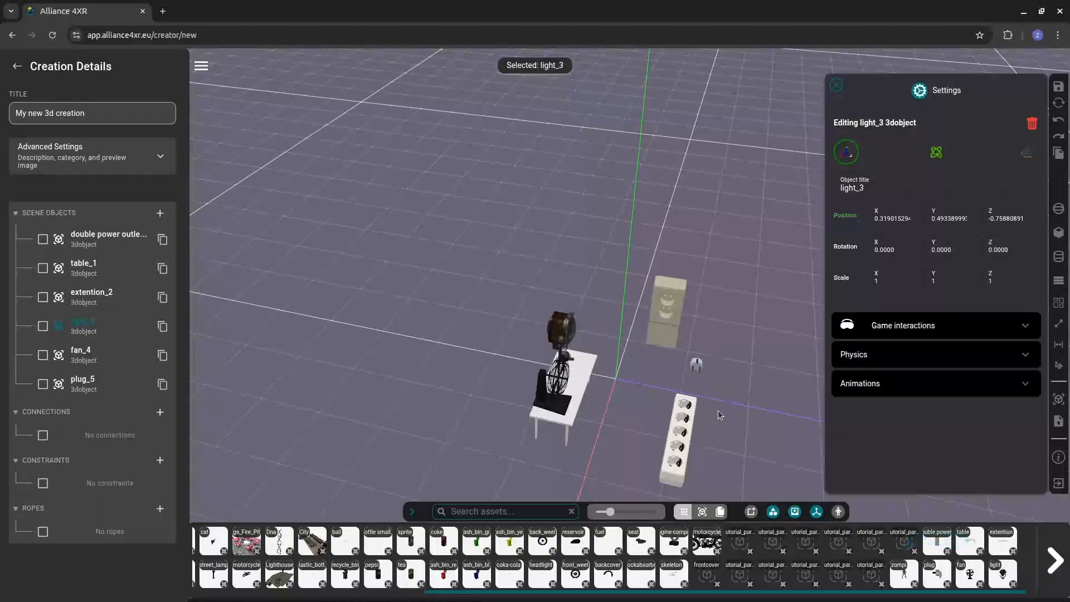
pyautogui.click(162, 385)
pyautogui.click(163, 384)
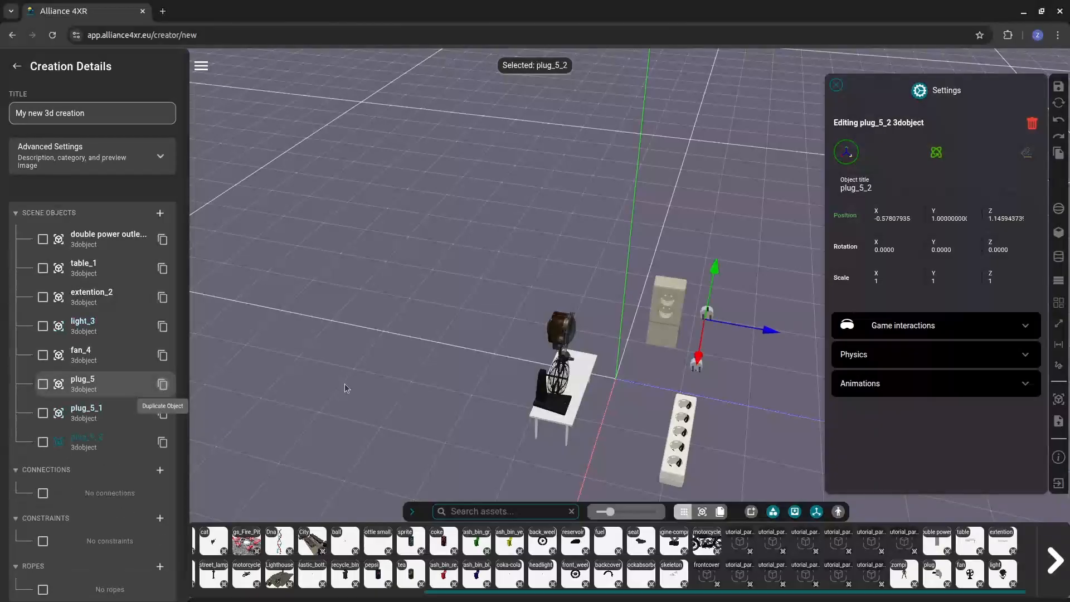
# Move the plug_5_1 copy beside the extension strip, to about X 1.66, Y 0.37, Z 0.56.
pyautogui.scroll(2, 761, 339)
pyautogui.moveTo(773, 322); pyautogui.dragTo(751, 335)
pyautogui.click(754, 368)
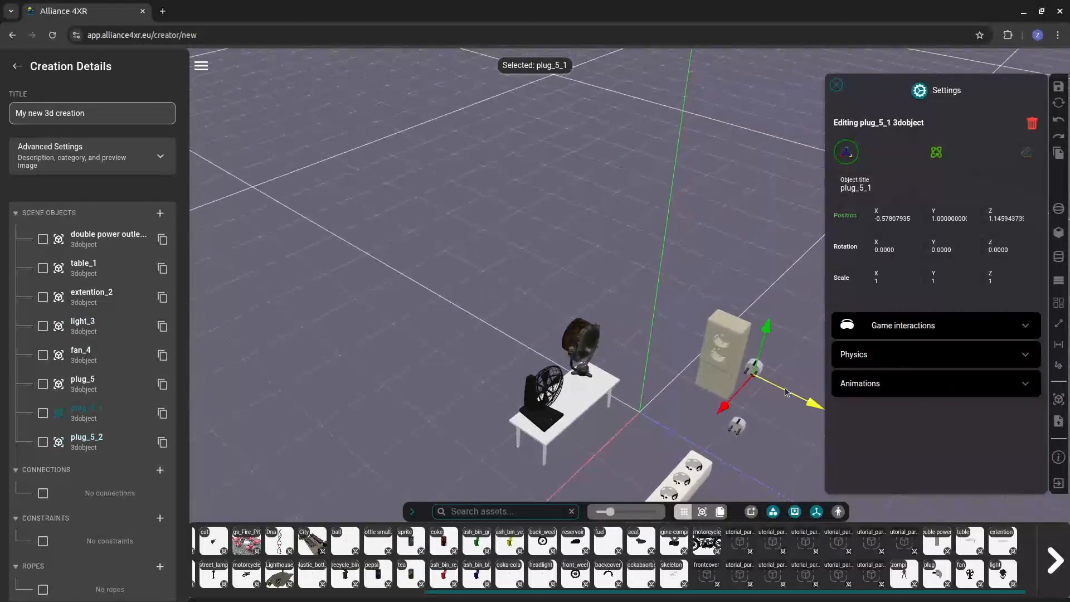
pyautogui.moveTo(786, 391); pyautogui.dragTo(672, 379)
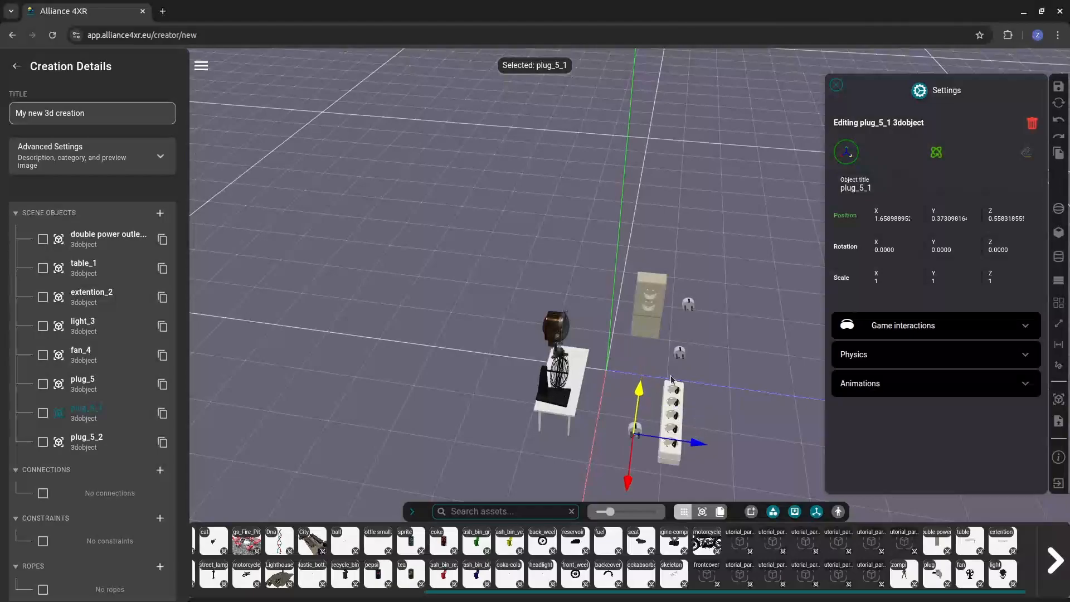
# Move the plug_5_2 copy next to the table, to about X 0.64, Y 0.41, Z 0.17.
pyautogui.click(688, 305)
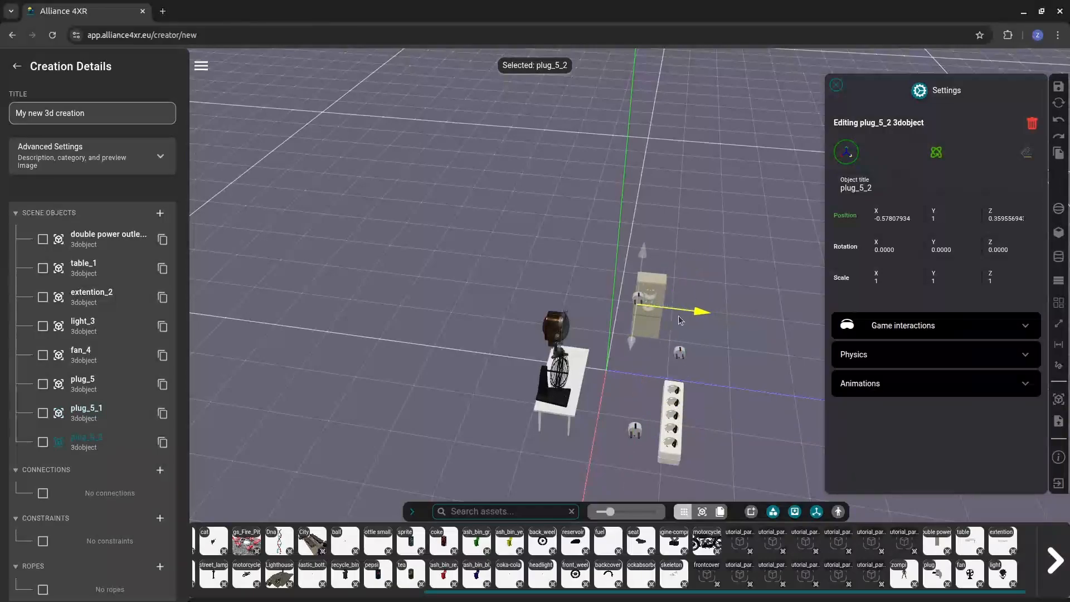
pyautogui.moveTo(696, 306); pyautogui.dragTo(643, 357)
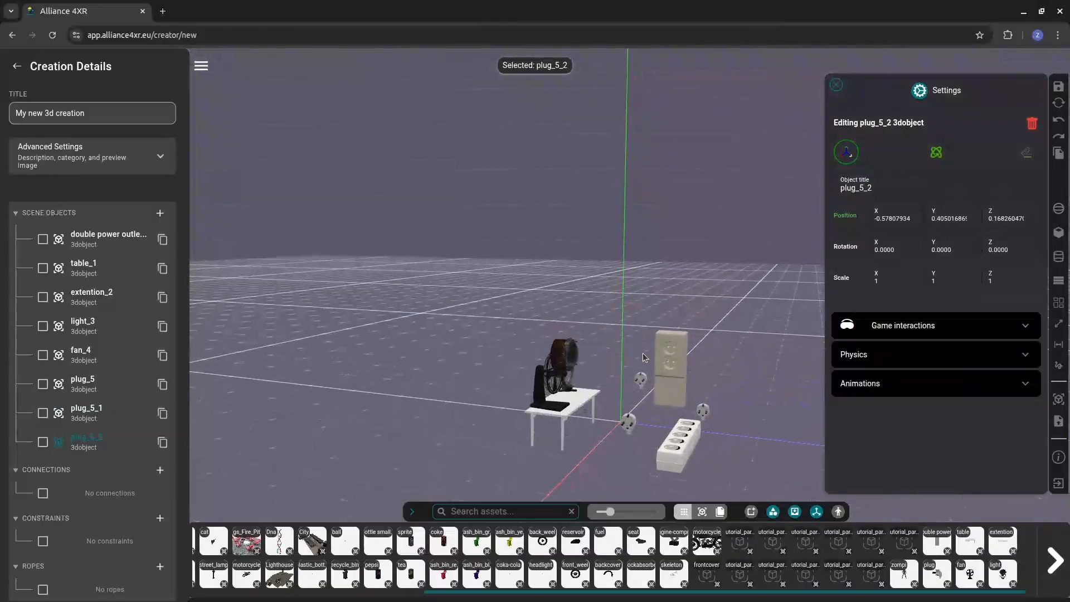
pyautogui.moveTo(628, 402); pyautogui.dragTo(566, 515)
# Clear the asset search text to restore the full asset list.
pyautogui.moveTo(566, 515)
pyautogui.mouseDown(button='middle')
pyautogui.moveTo(562, 534)
pyautogui.moveTo(547, 512)
pyautogui.mouseUp(button='middle')
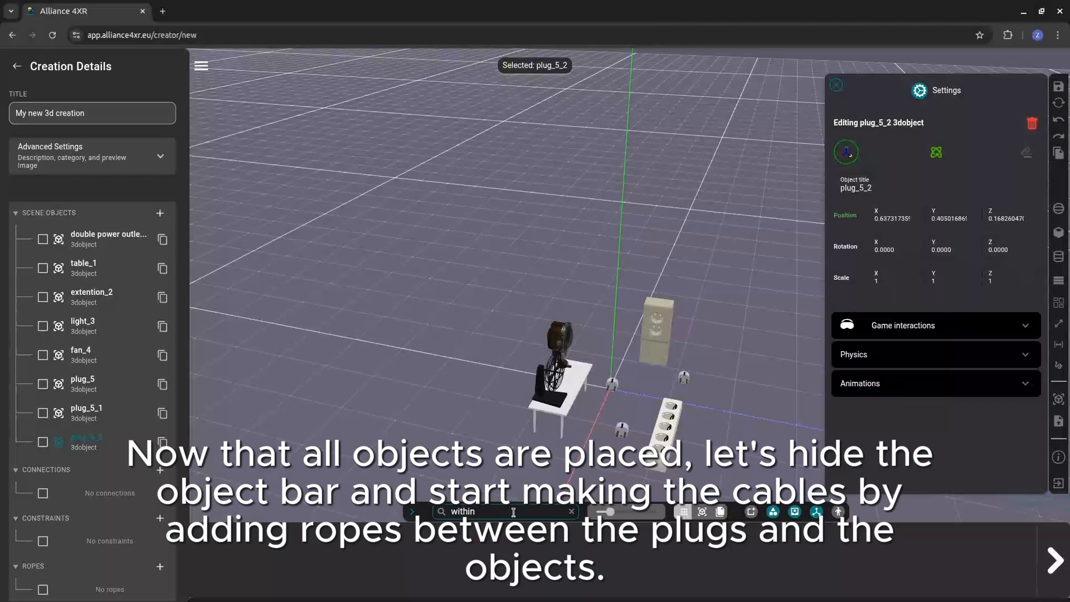
pyautogui.click(572, 512)
pyautogui.moveTo(761, 433); pyautogui.dragTo(694, 413, button='middle')
pyautogui.hscroll(5, 963, 579)
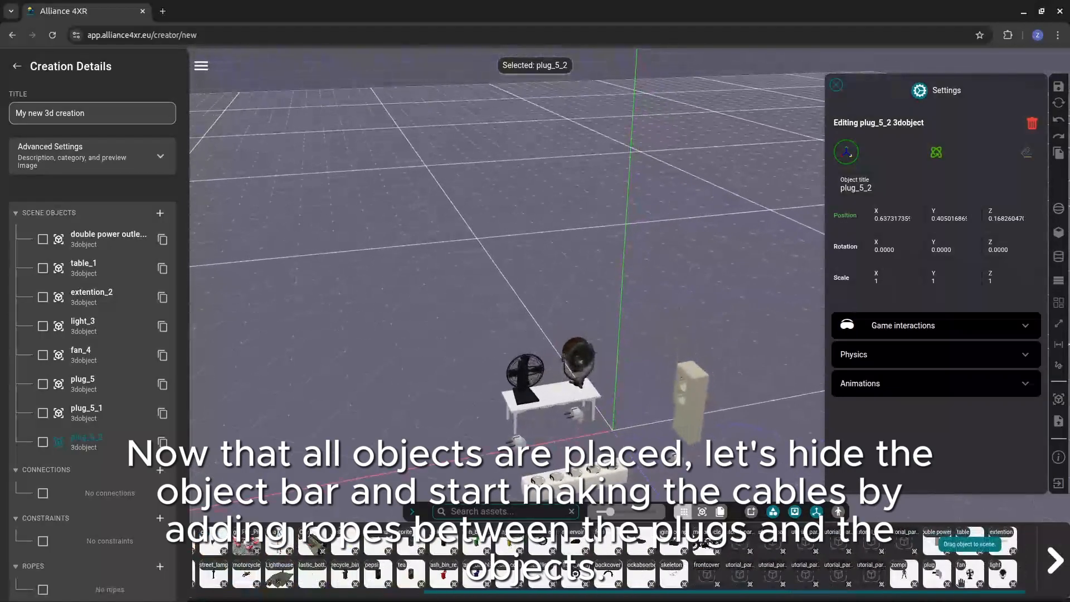
# Hide the asset bar and place a new sphere in front of the extension strip, at about X 0.11, Y 0.5, Z 2.04.
pyautogui.click(1055, 560)
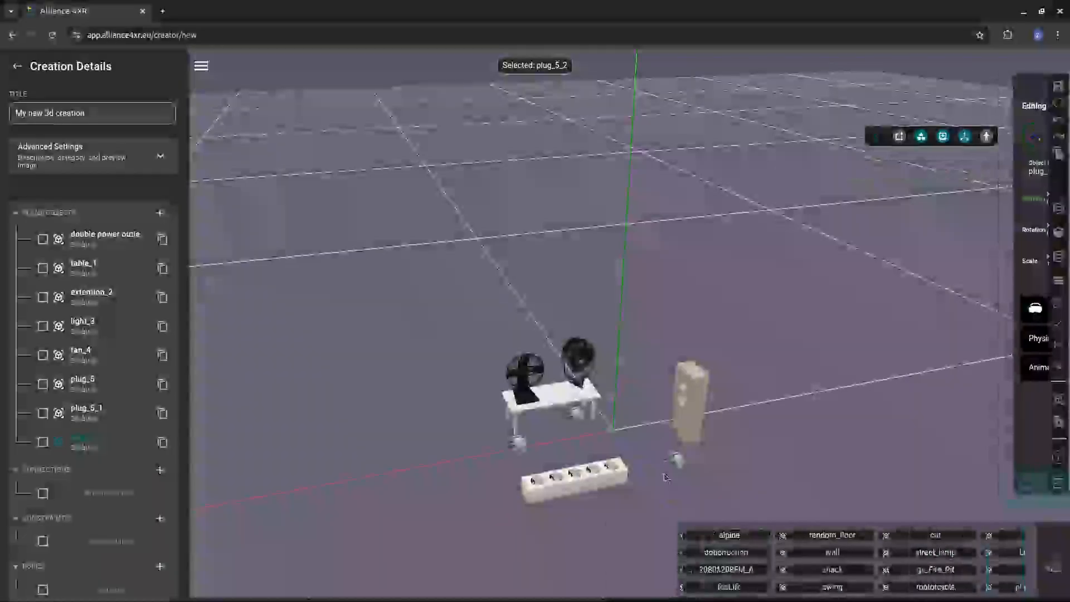
pyautogui.moveTo(653, 508); pyautogui.dragTo(794, 520, button='middle')
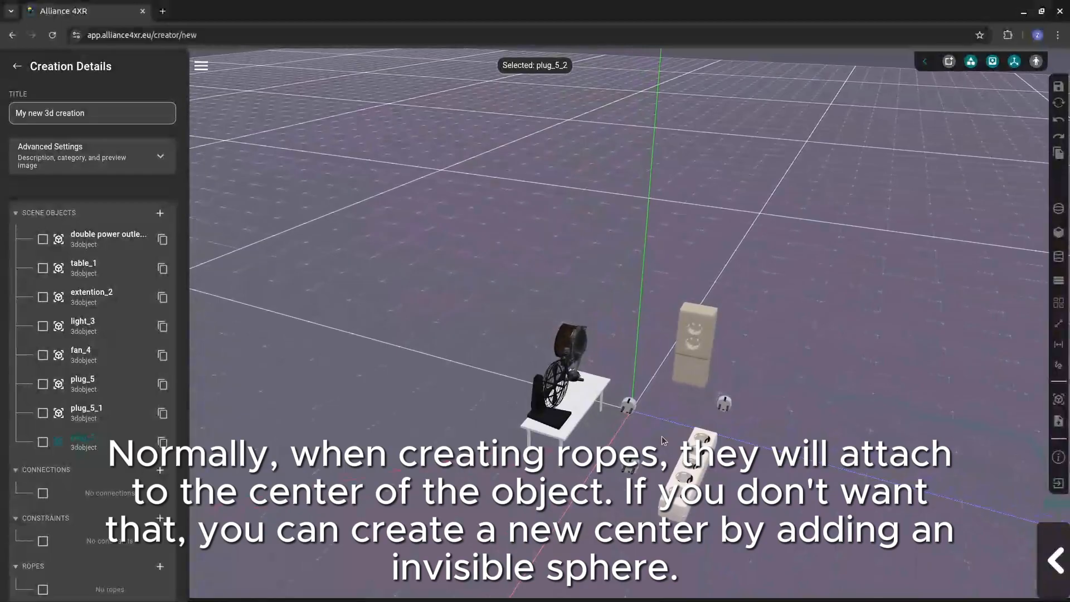
pyautogui.scroll(-1, 662, 441)
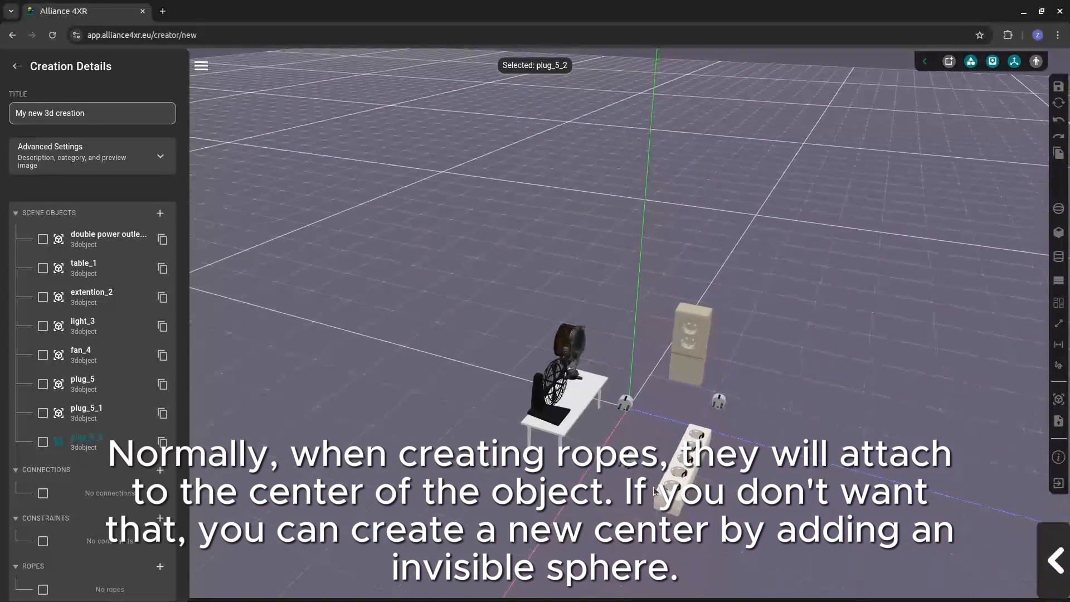
pyautogui.moveTo(653, 486); pyautogui.dragTo(720, 531, button='middle')
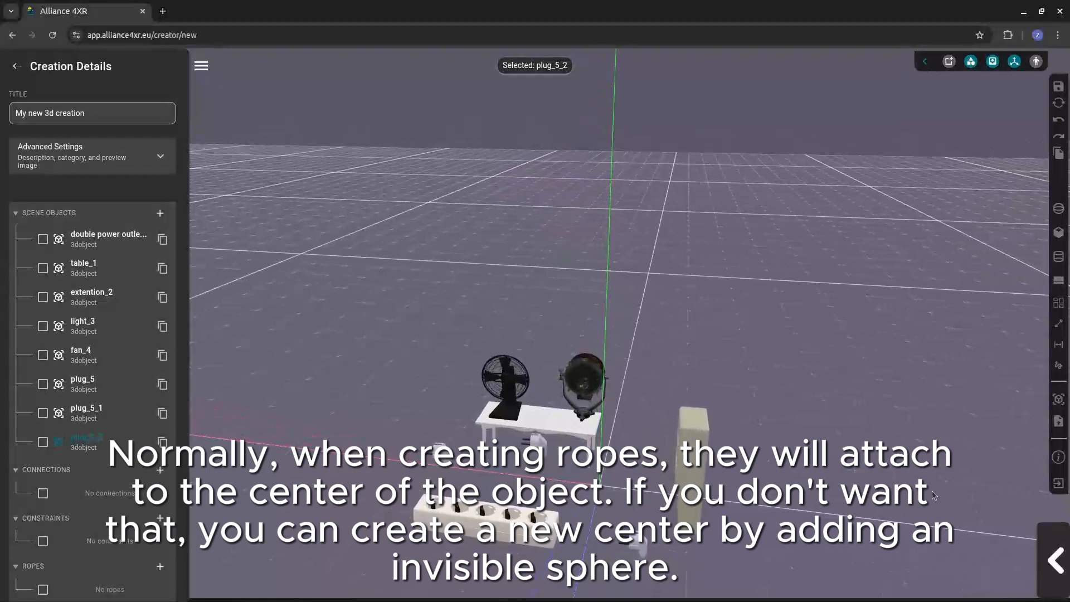
pyautogui.click(1058, 209)
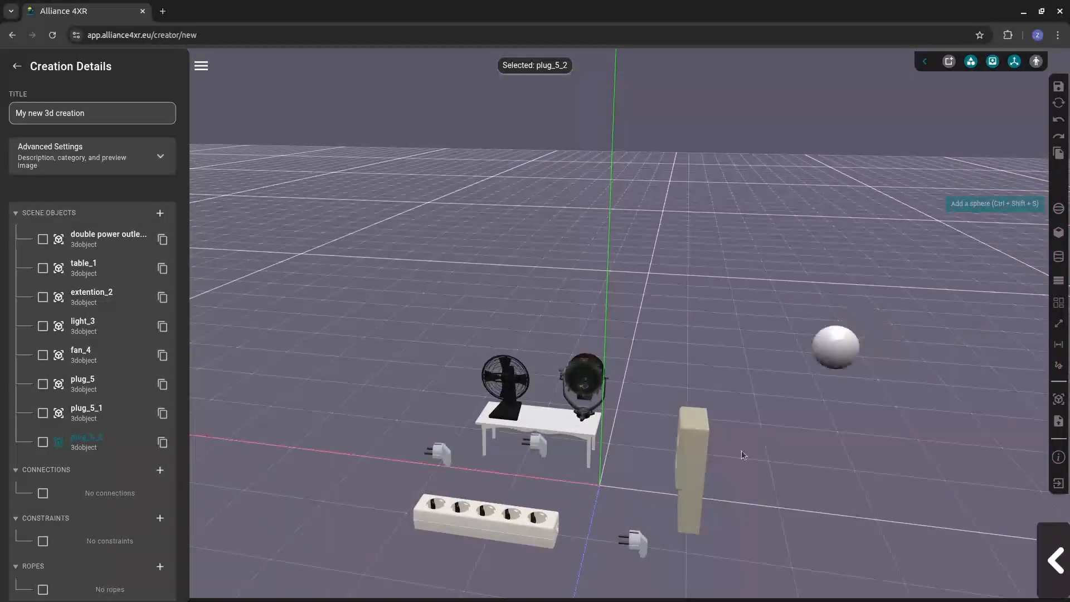
pyautogui.click(616, 568)
pyautogui.moveTo(661, 563); pyautogui.dragTo(662, 516, button='middle')
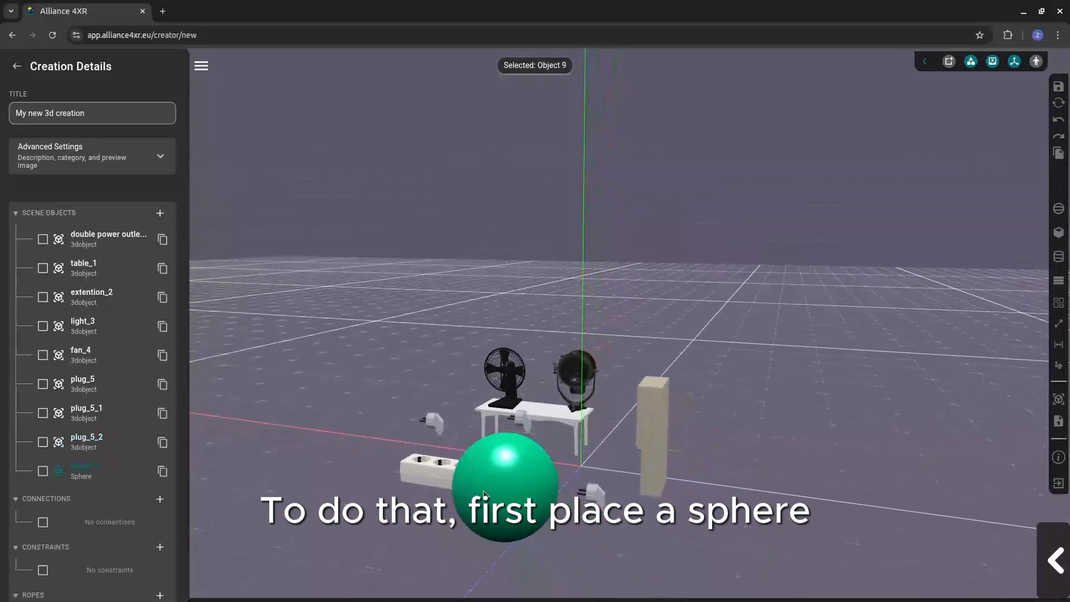
# Scale the new sphere down to 0.1 on the X, Y and Z axes.
pyautogui.click(525, 492)
pyautogui.moveTo(891, 283); pyautogui.dragTo(836, 286)
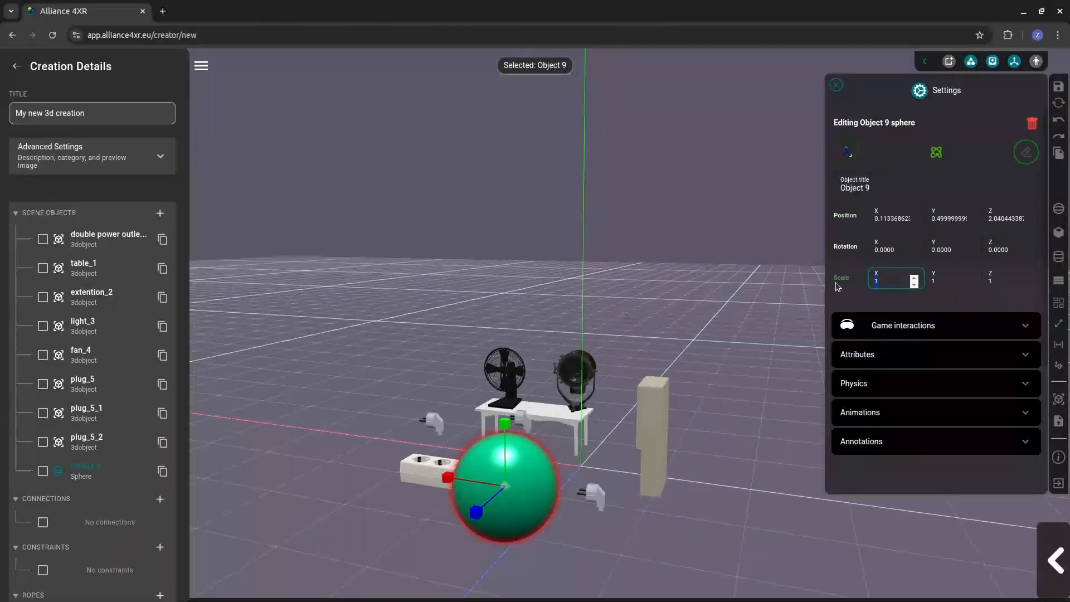
pyautogui.write('0.1')
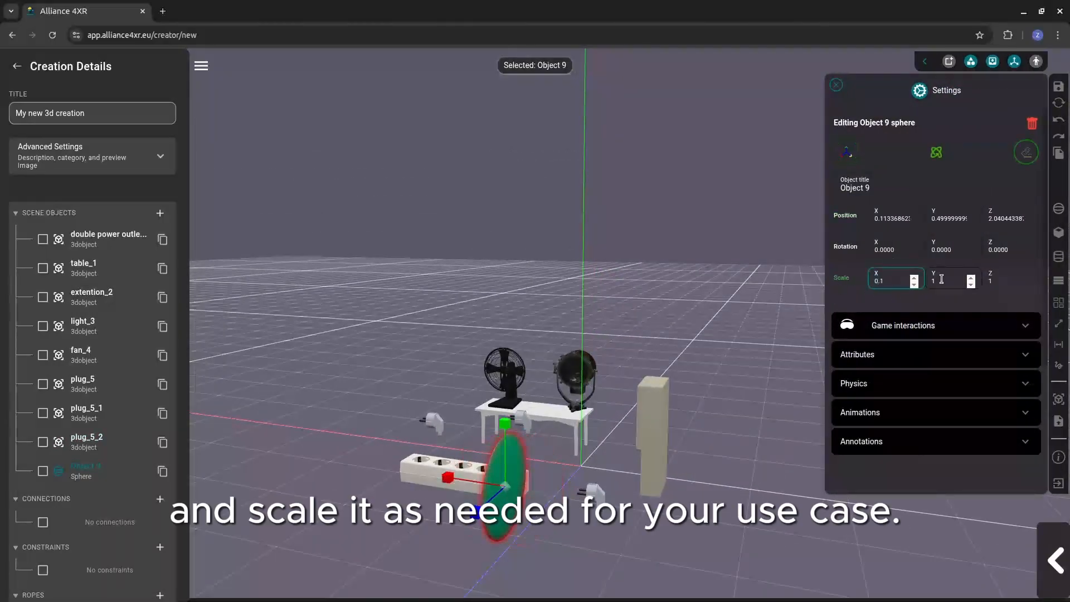
pyautogui.moveTo(941, 278); pyautogui.dragTo(934, 278)
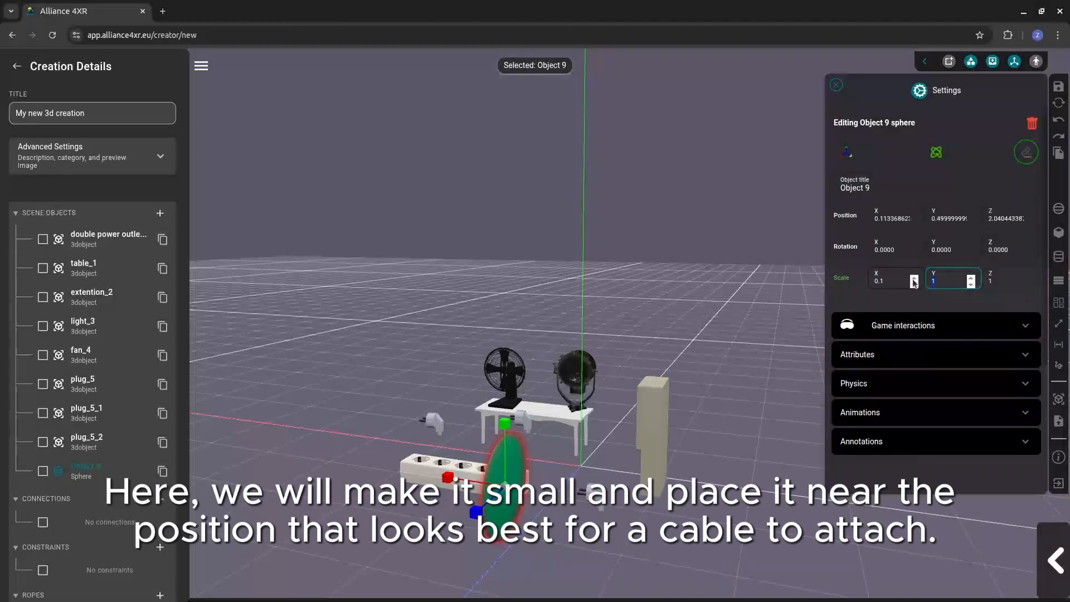
pyautogui.write('0.')
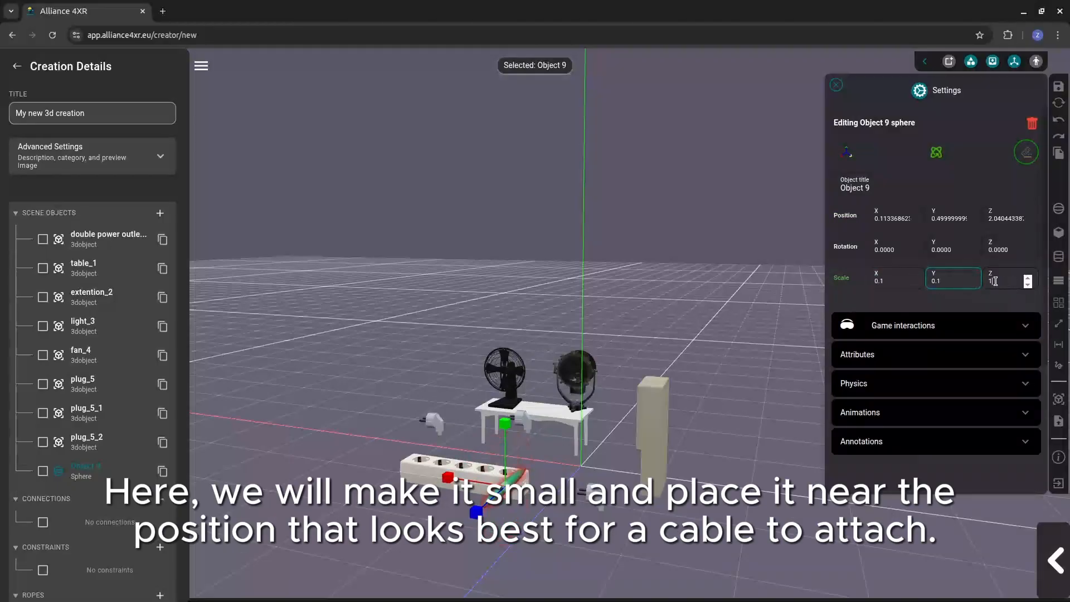
pyautogui.moveTo(995, 281); pyautogui.dragTo(979, 284)
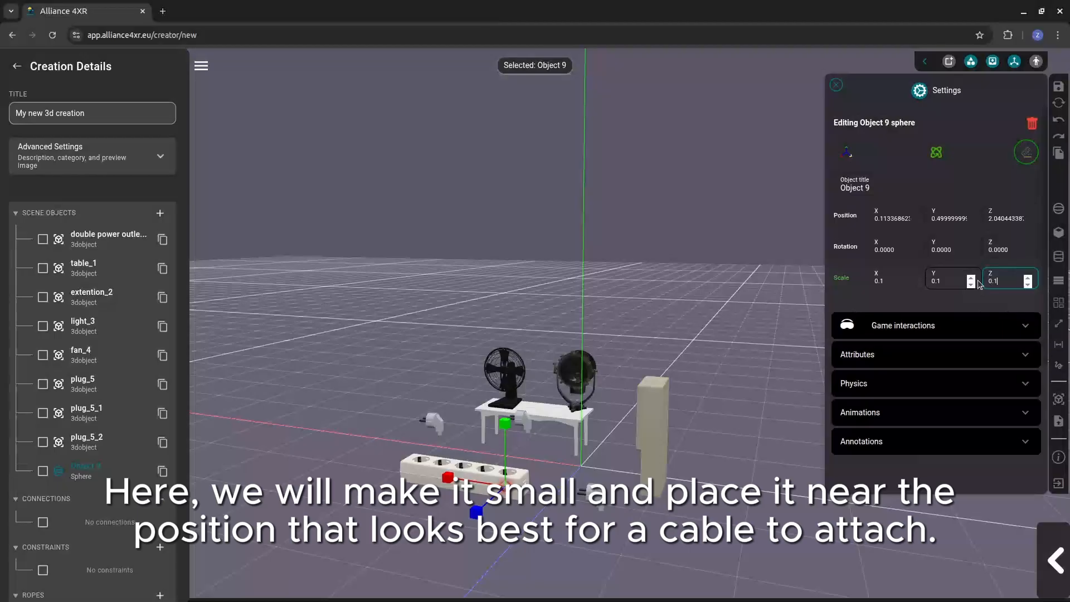
pyautogui.click(587, 543)
# Move the small sphere onto the end of the extension strip facing the plug, to about X 0.31, Y 0.14, Z 1.12.
pyautogui.scroll(2, 520, 524)
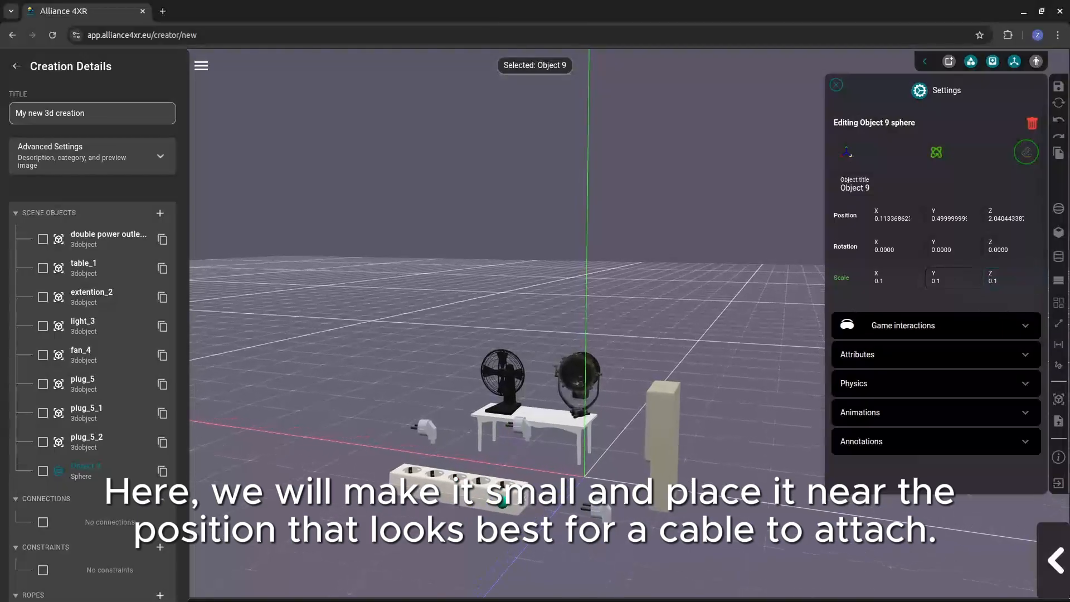
pyautogui.moveTo(500, 503); pyautogui.dragTo(544, 517)
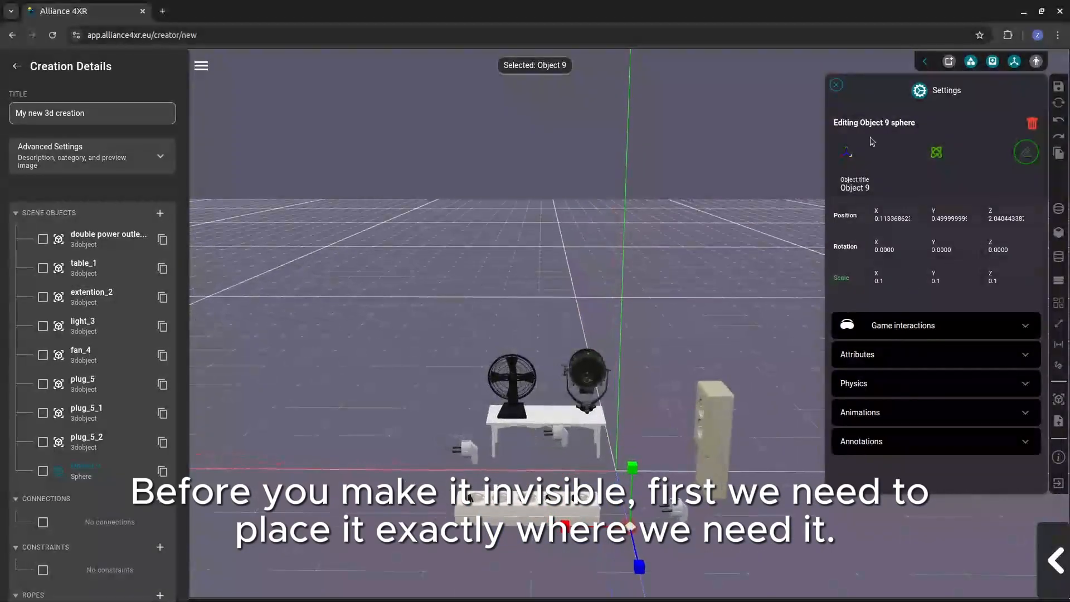
pyautogui.click(850, 153)
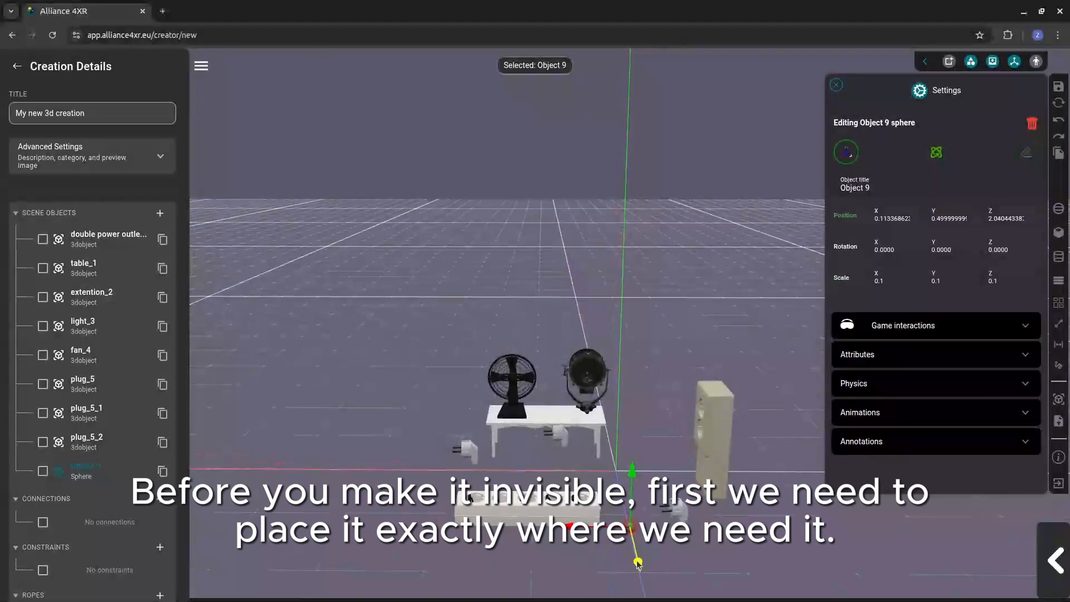
pyautogui.moveTo(638, 563); pyautogui.dragTo(630, 534)
pyautogui.moveTo(714, 541); pyautogui.dragTo(601, 533)
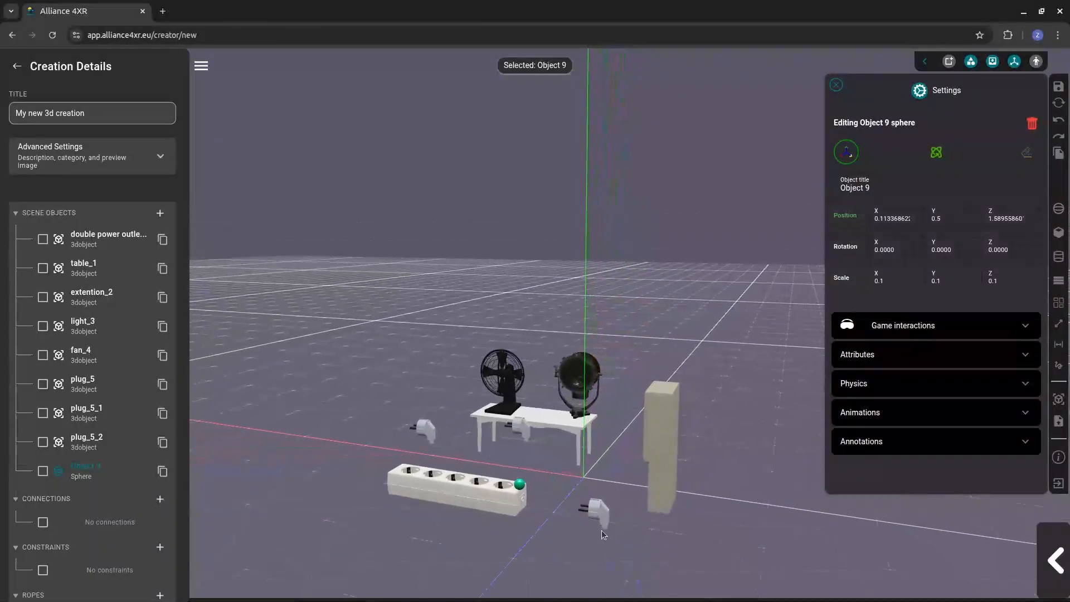
pyautogui.click(518, 486)
pyautogui.moveTo(521, 450); pyautogui.dragTo(525, 485)
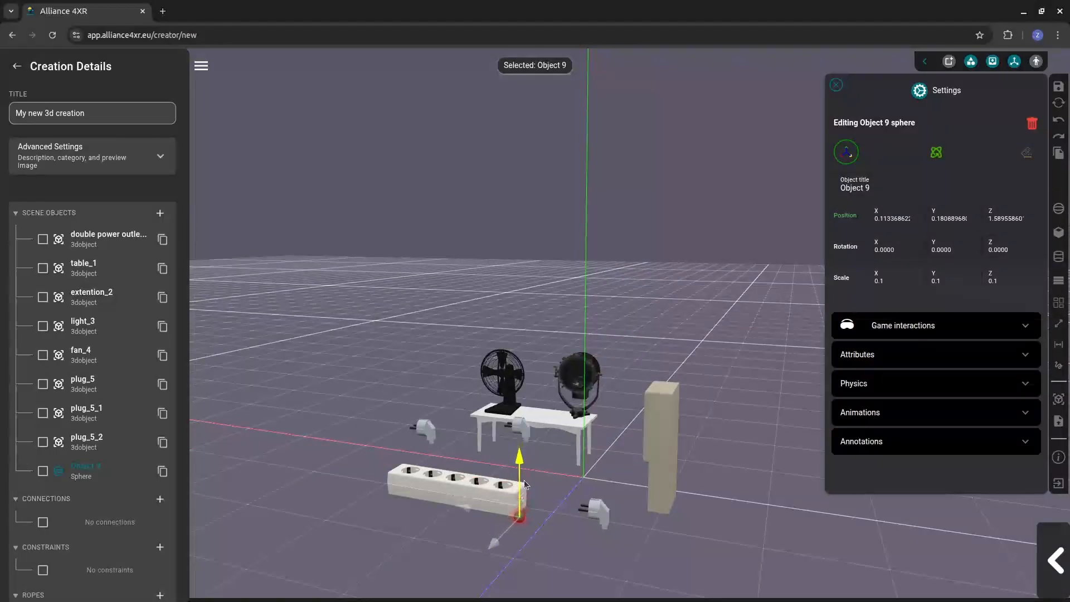
pyautogui.moveTo(494, 544); pyautogui.dragTo(463, 545)
pyautogui.click(484, 549)
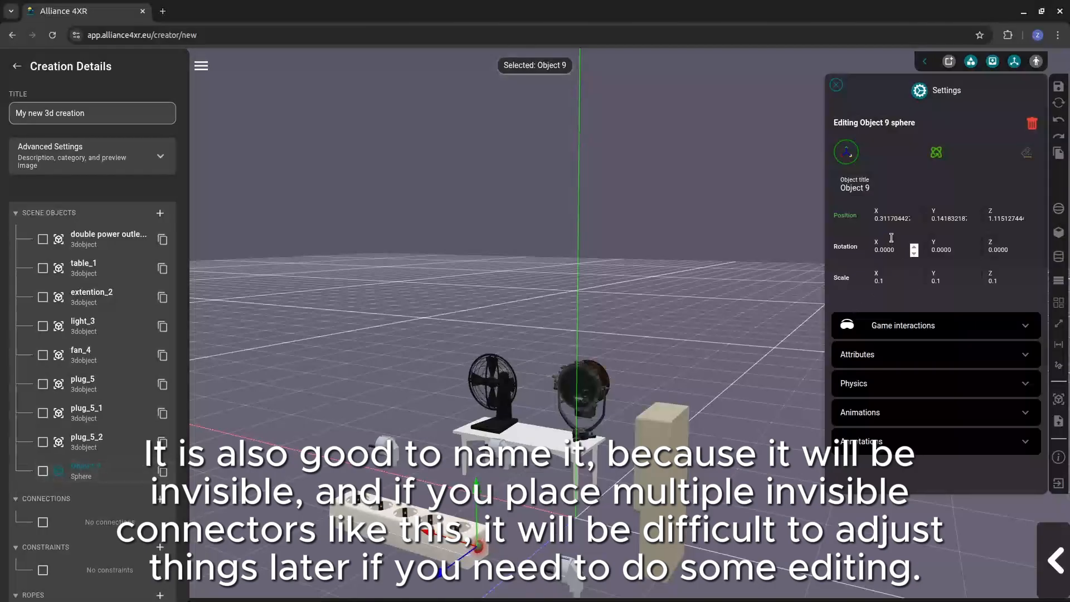
# Rename the small sphere to "extention connector".
pyautogui.moveTo(875, 187); pyautogui.dragTo(825, 190)
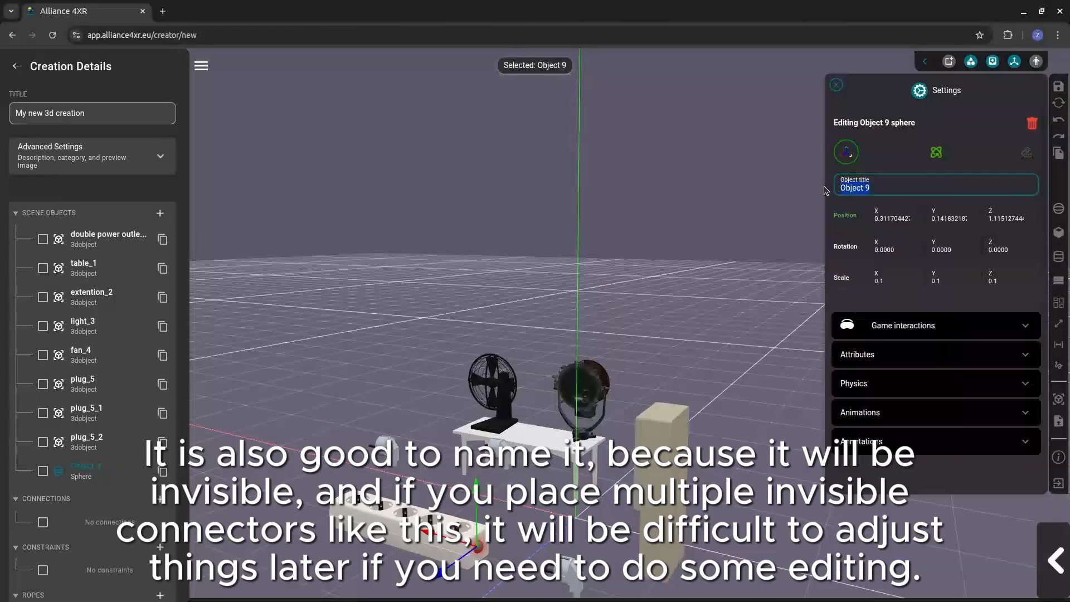
pyautogui.write('extent')
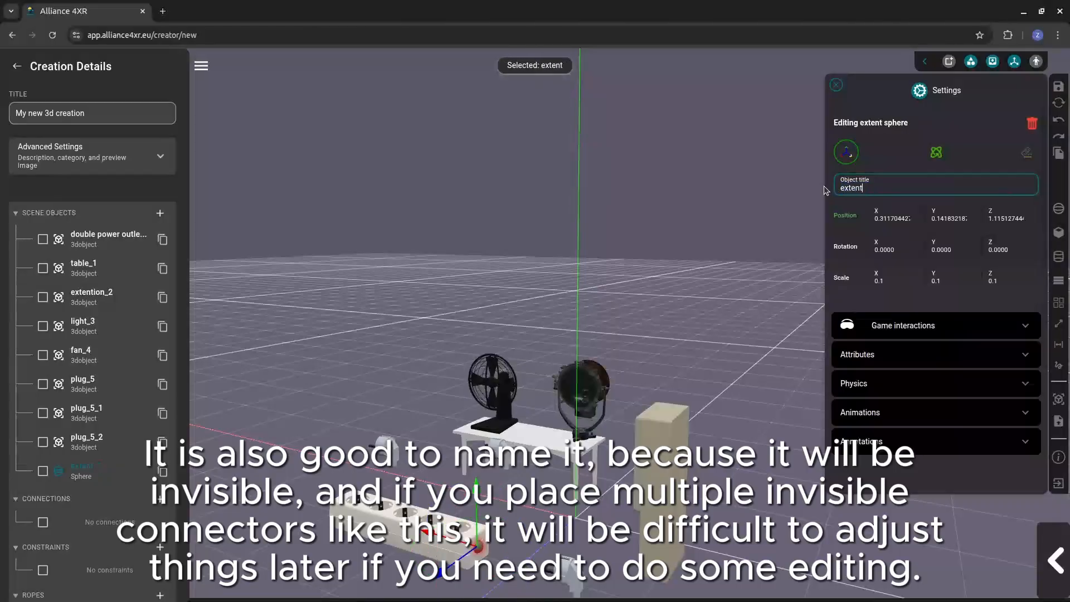
pyautogui.write('ion connector')
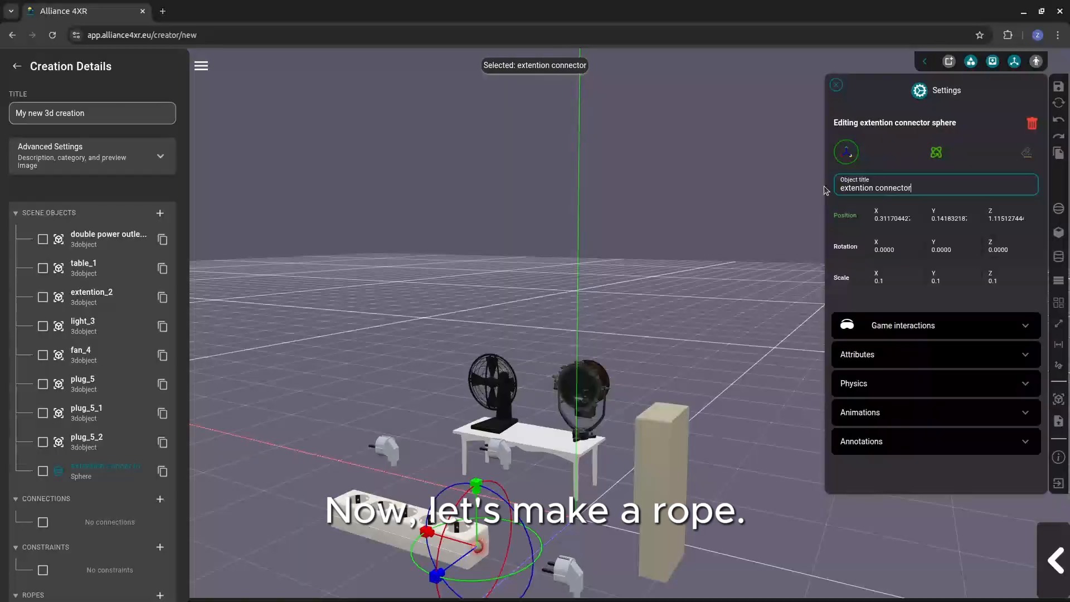
pyautogui.click(929, 302)
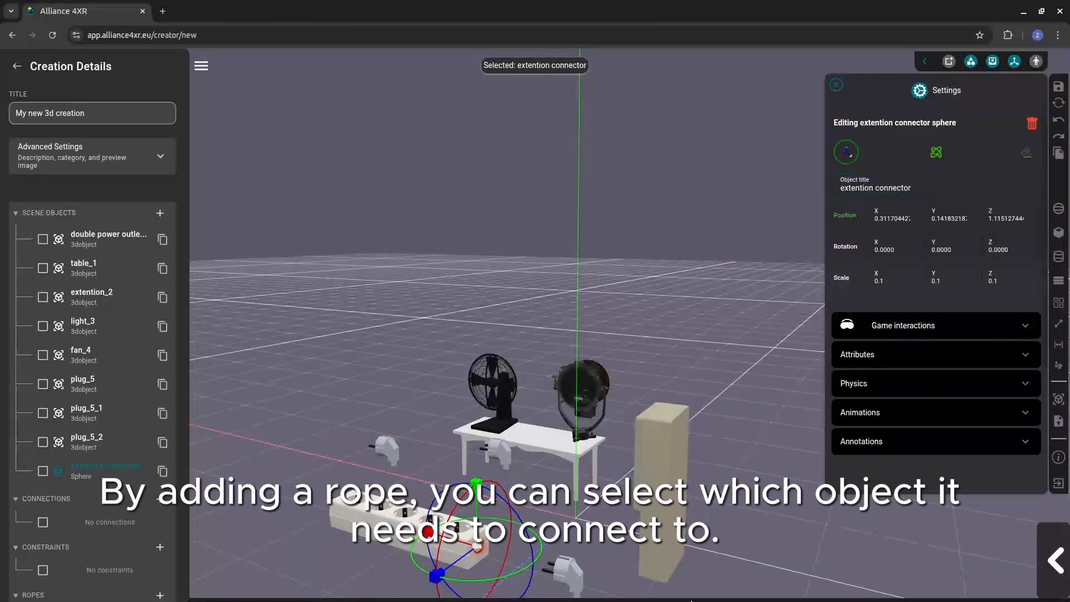
# Add a rope that starts at the extention connector sphere and ends at plug_5.
pyautogui.scroll(-1, 81, 521)
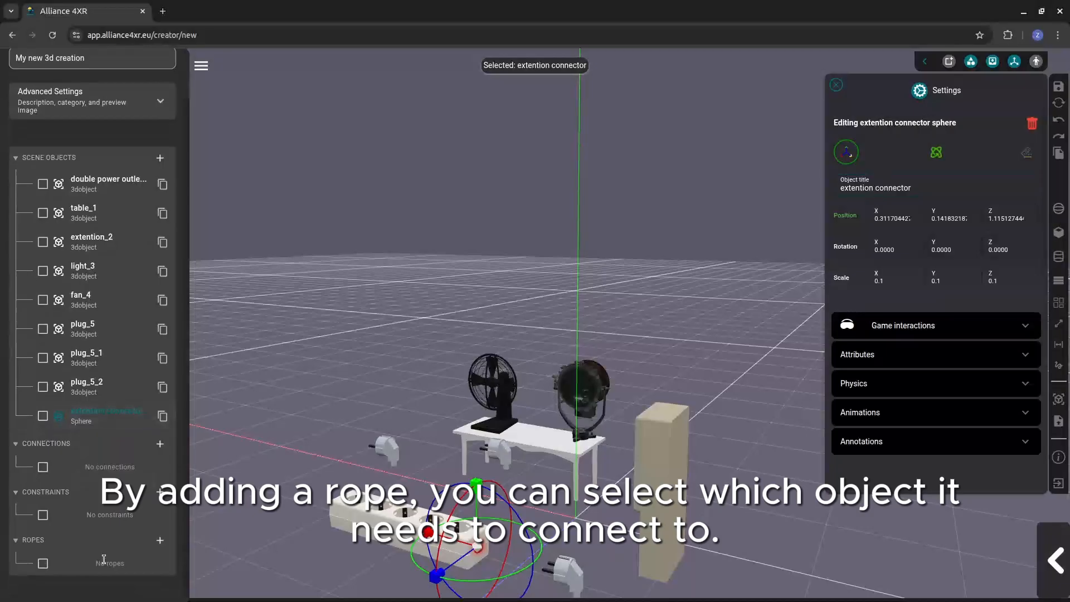
pyautogui.click(160, 540)
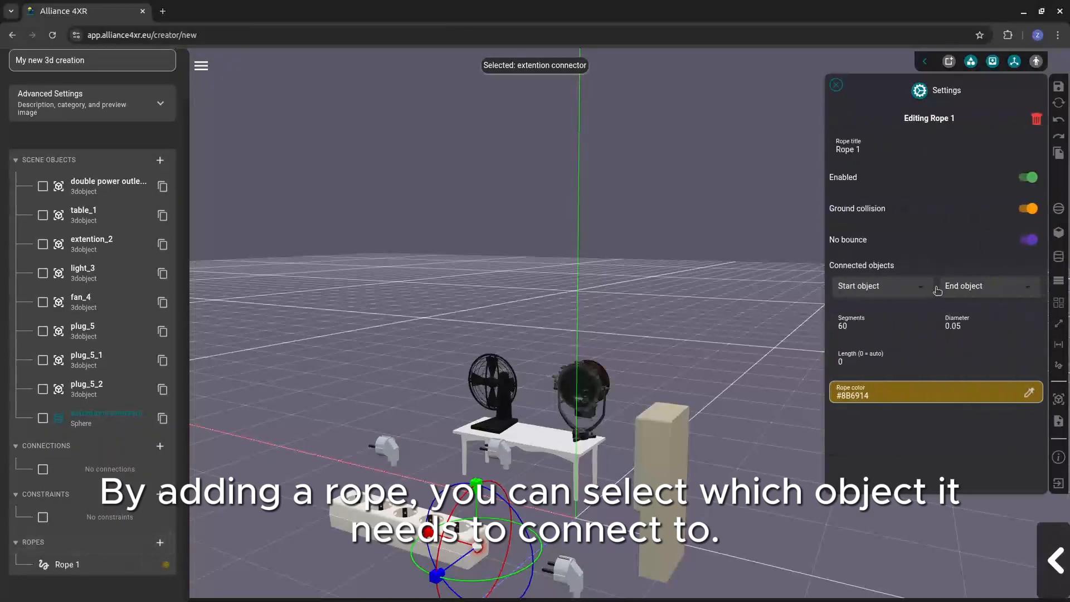
pyautogui.click(909, 291)
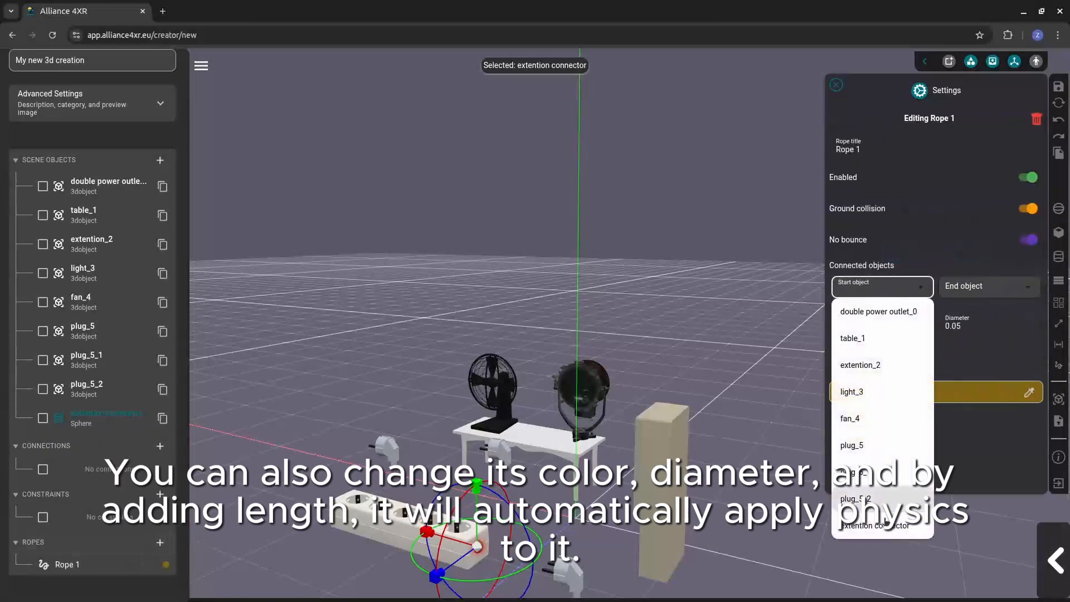
pyautogui.click(875, 525)
pyautogui.click(1016, 293)
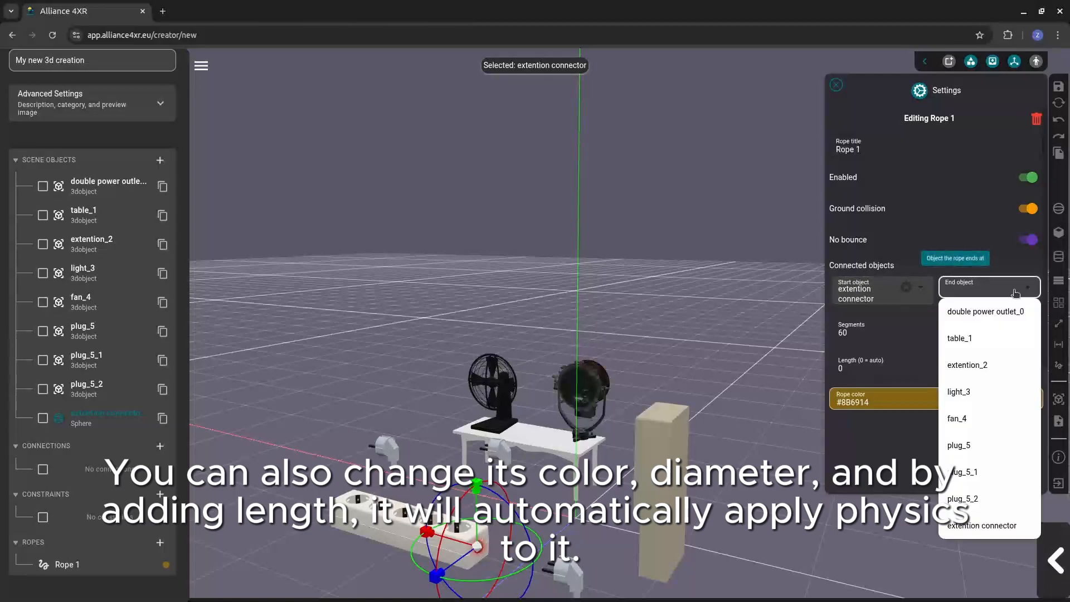
pyautogui.click(984, 450)
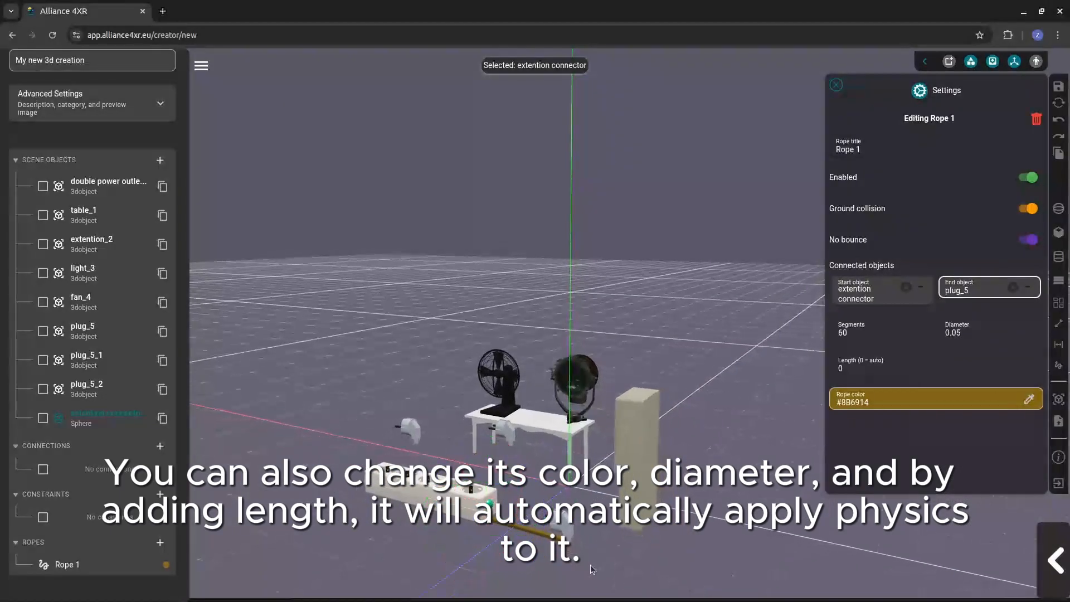
pyautogui.moveTo(591, 565)
pyautogui.mouseDown()
pyautogui.moveTo(628, 558)
pyautogui.moveTo(606, 552)
pyautogui.mouseUp()
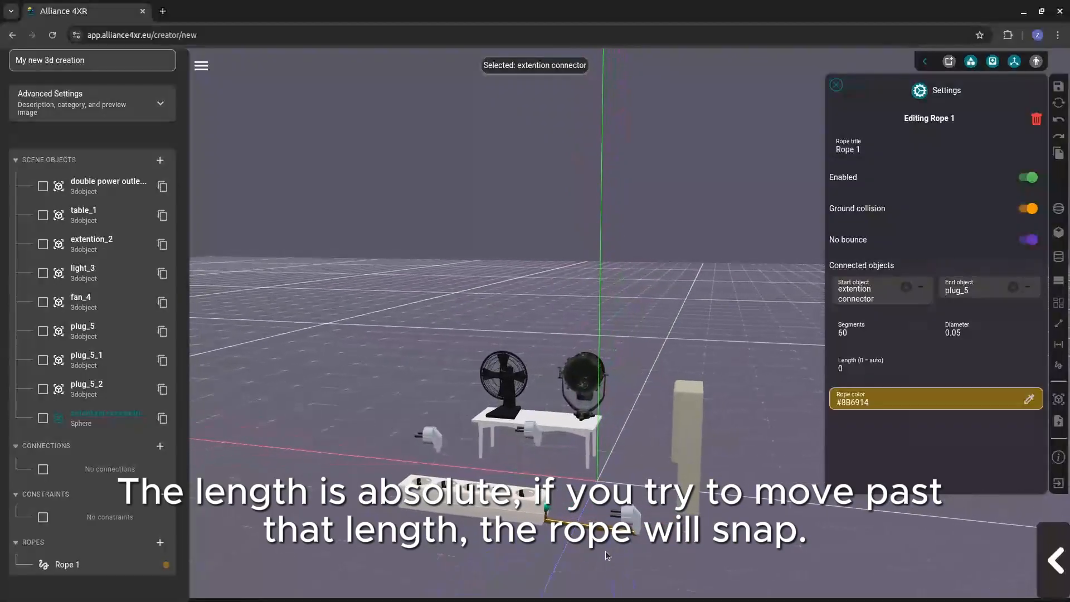
# Close the rope settings and make the extention connector sphere invisible by setting its opacity to 0.
pyautogui.click(103, 422)
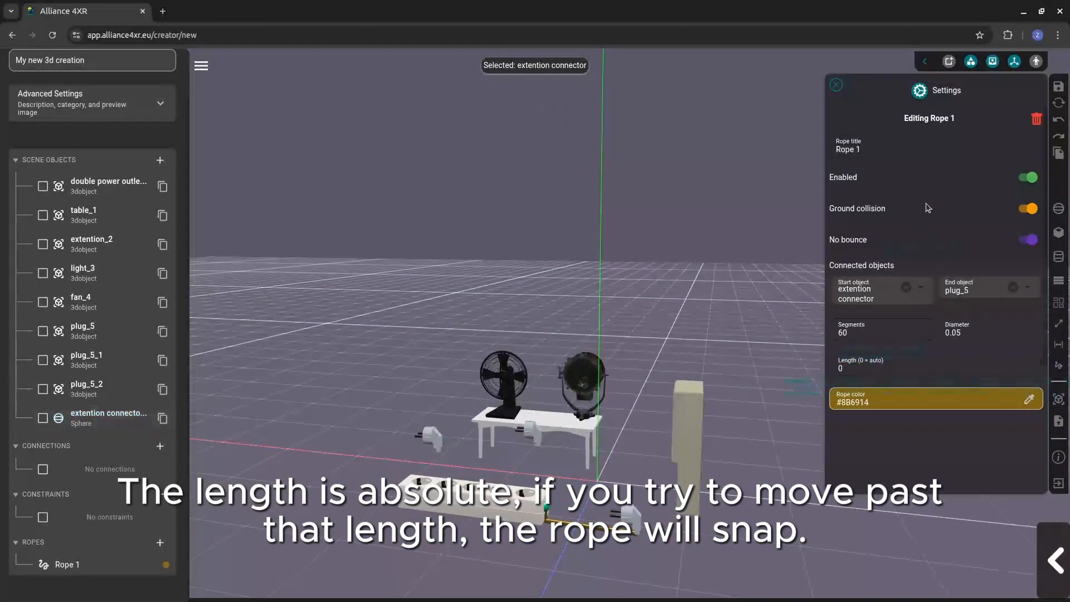
pyautogui.scroll(-2, 499, 505)
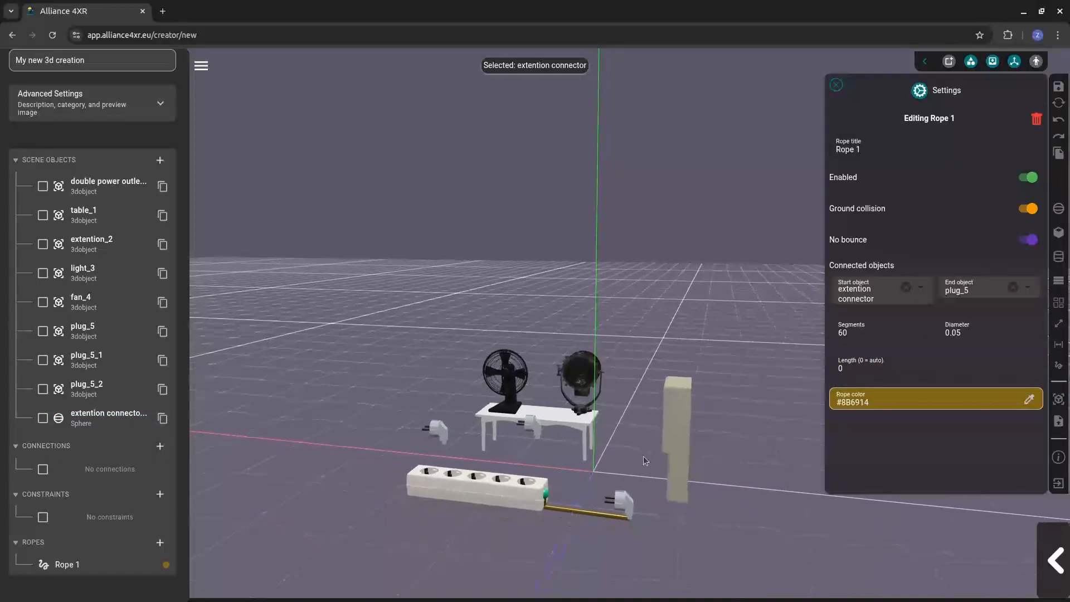
pyautogui.click(837, 88)
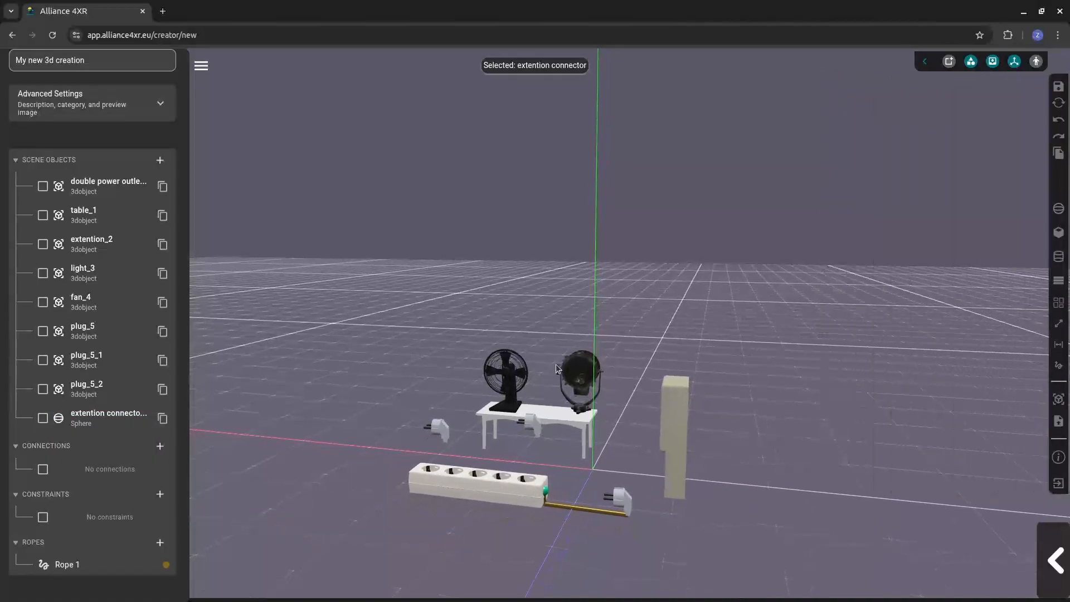
pyautogui.click(120, 422)
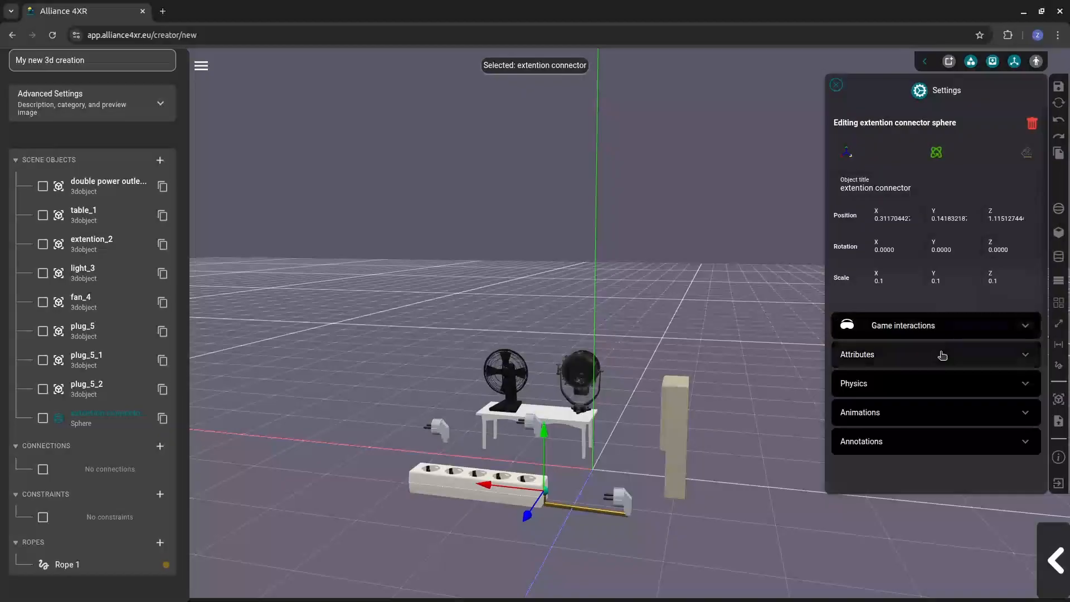
pyautogui.click(942, 355)
pyautogui.moveTo(922, 421); pyautogui.dragTo(899, 421)
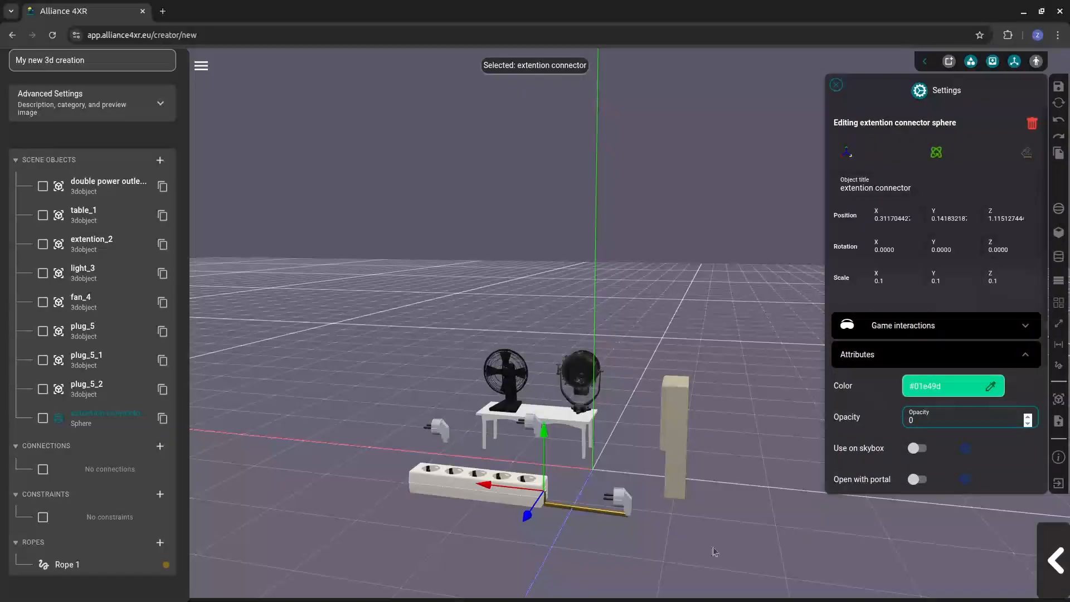
pyautogui.click(663, 545)
pyautogui.scroll(5, 559, 574)
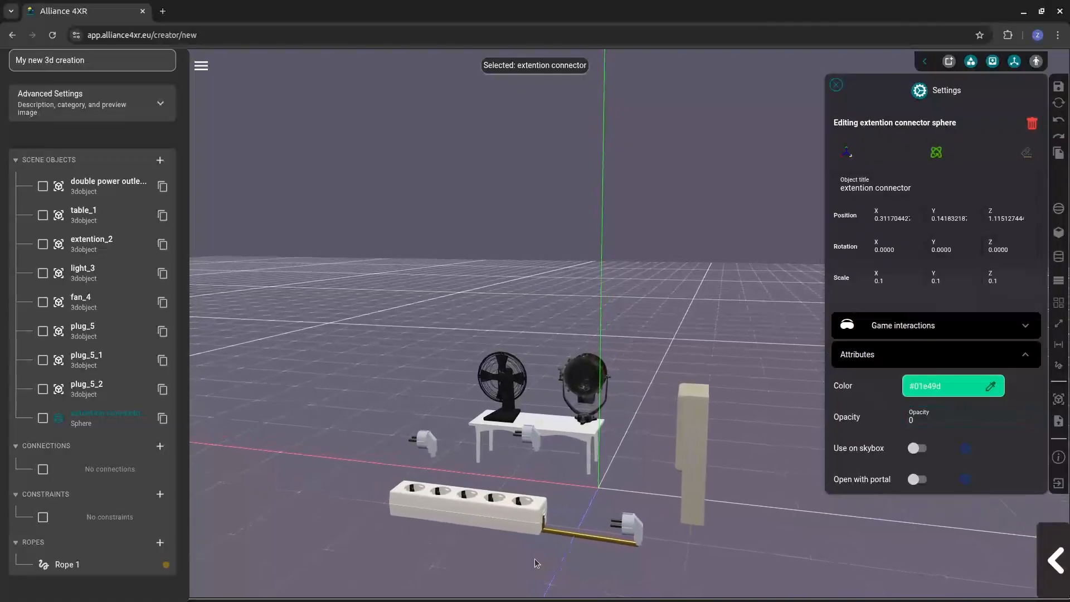
# Fine-tune the extention connector sphere's position at the strip's cable end to about X 0.29, Y 0.14, Z 1.10.
pyautogui.moveTo(534, 558); pyautogui.dragTo(507, 553)
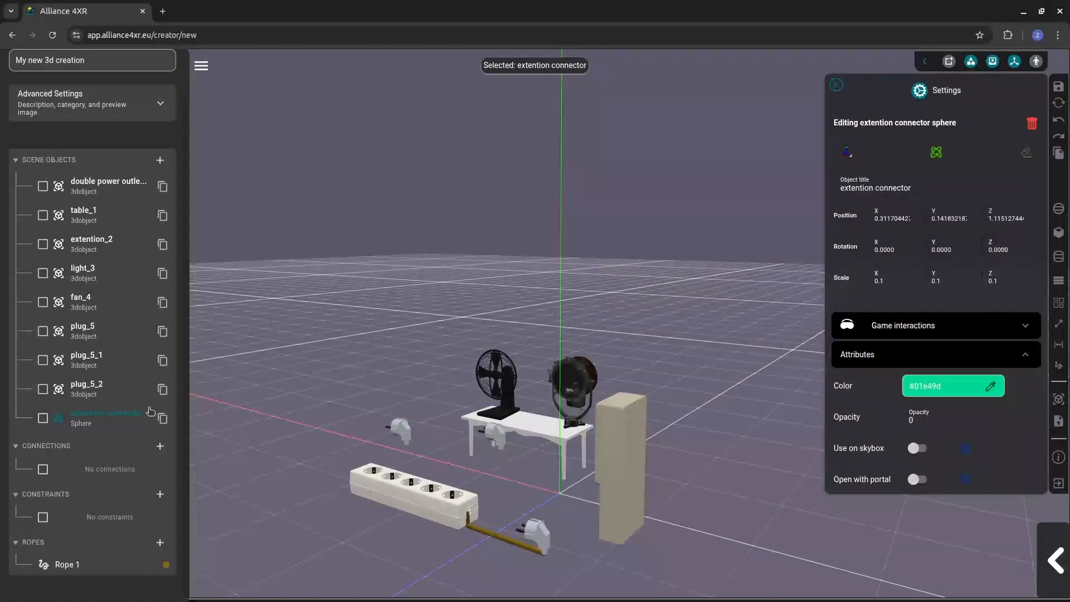
pyautogui.click(846, 152)
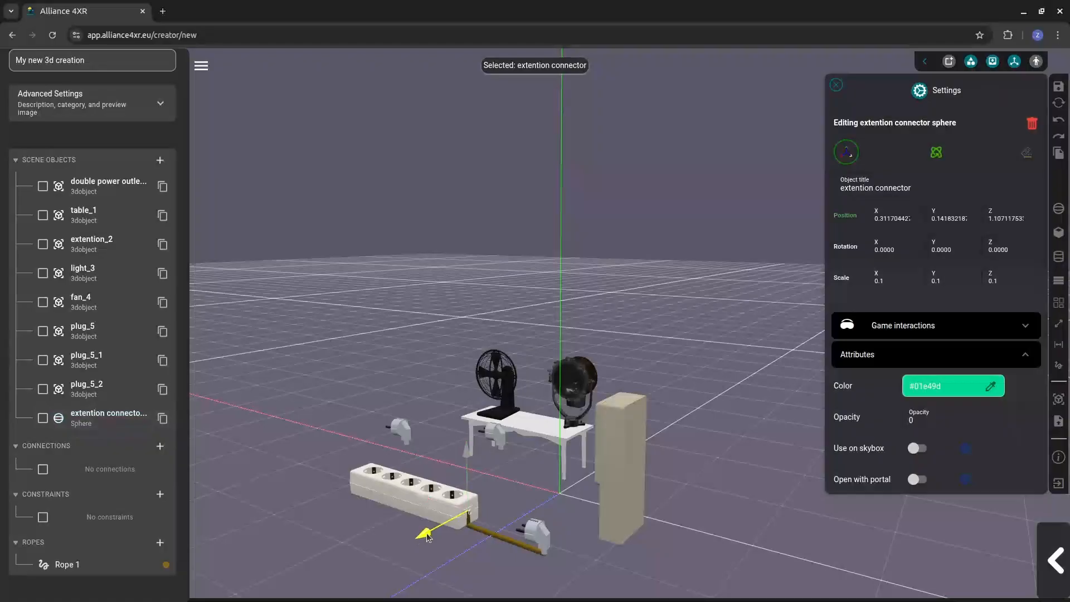
pyautogui.moveTo(429, 535); pyautogui.dragTo(429, 537)
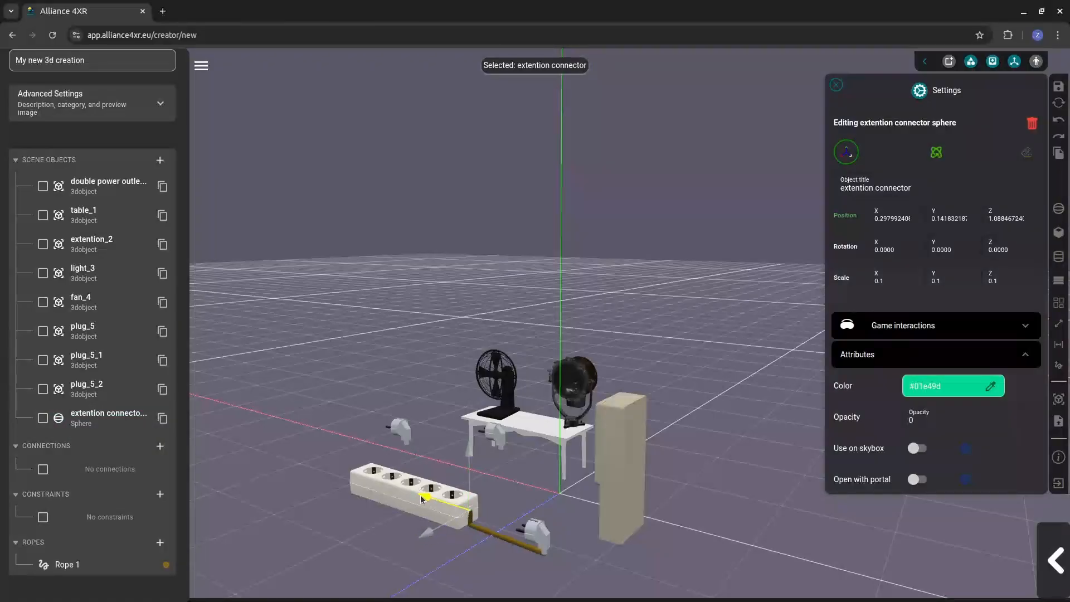
pyautogui.moveTo(422, 497); pyautogui.dragTo(424, 495)
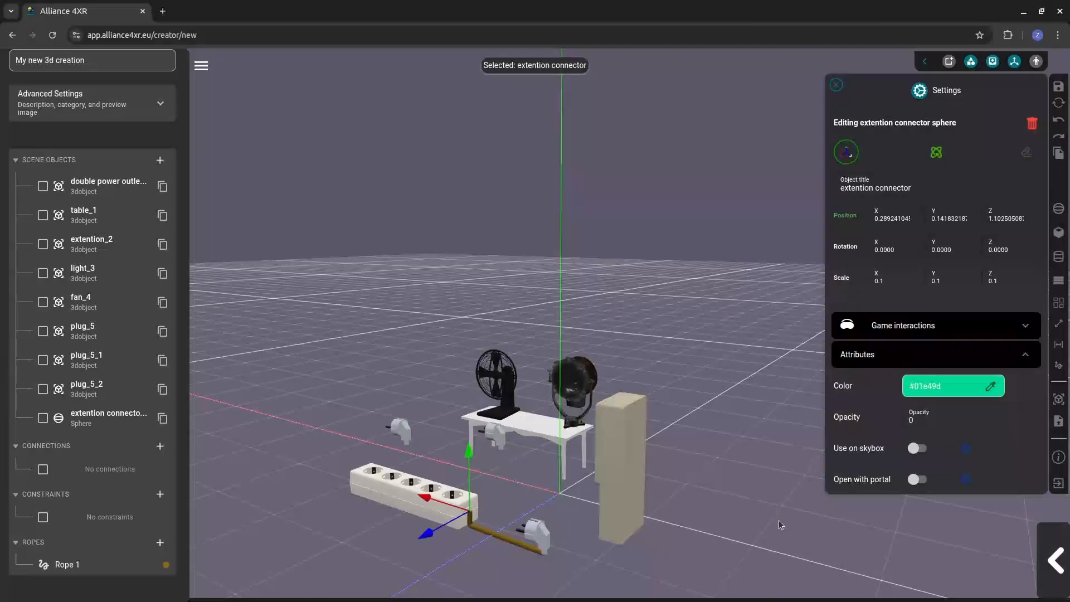
# Set Rope 1's diameter to 0.03, its color to near-black #030303 and its length to 2.
pyautogui.click(92, 566)
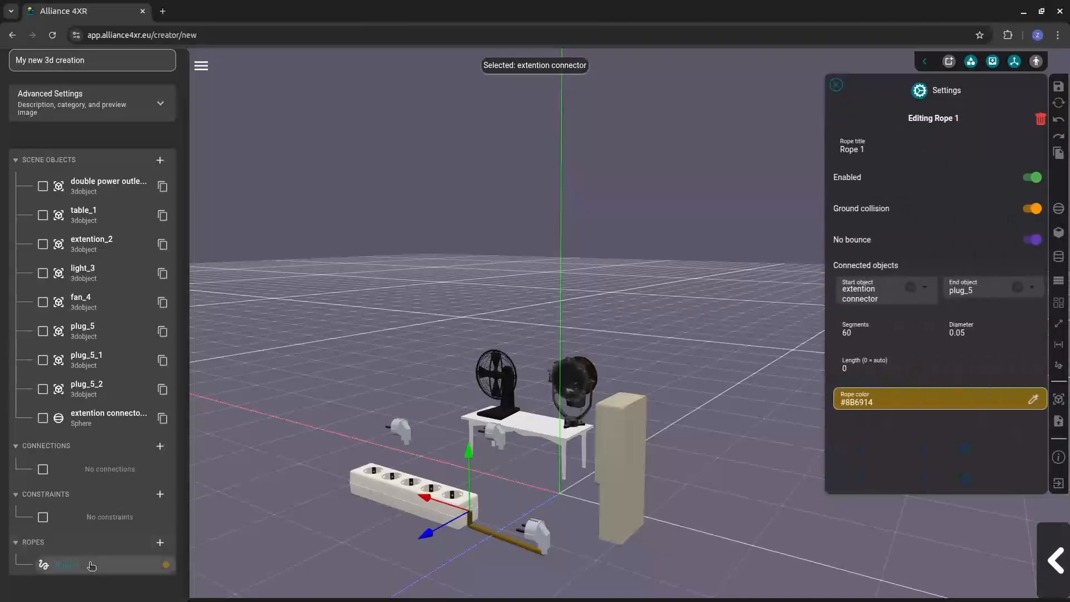
pyautogui.click(985, 332)
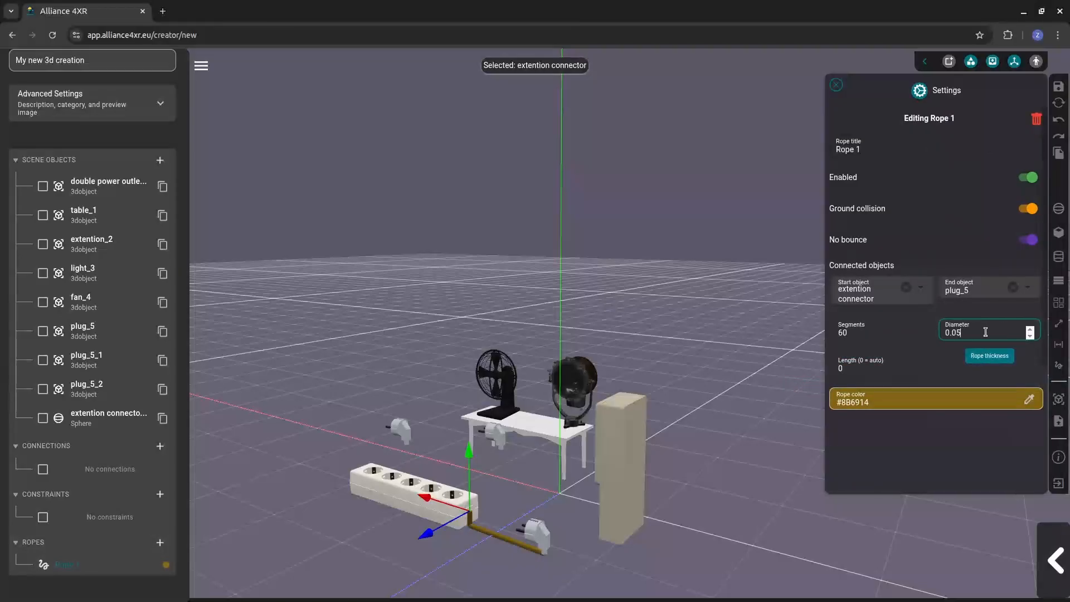
pyautogui.click(1028, 400)
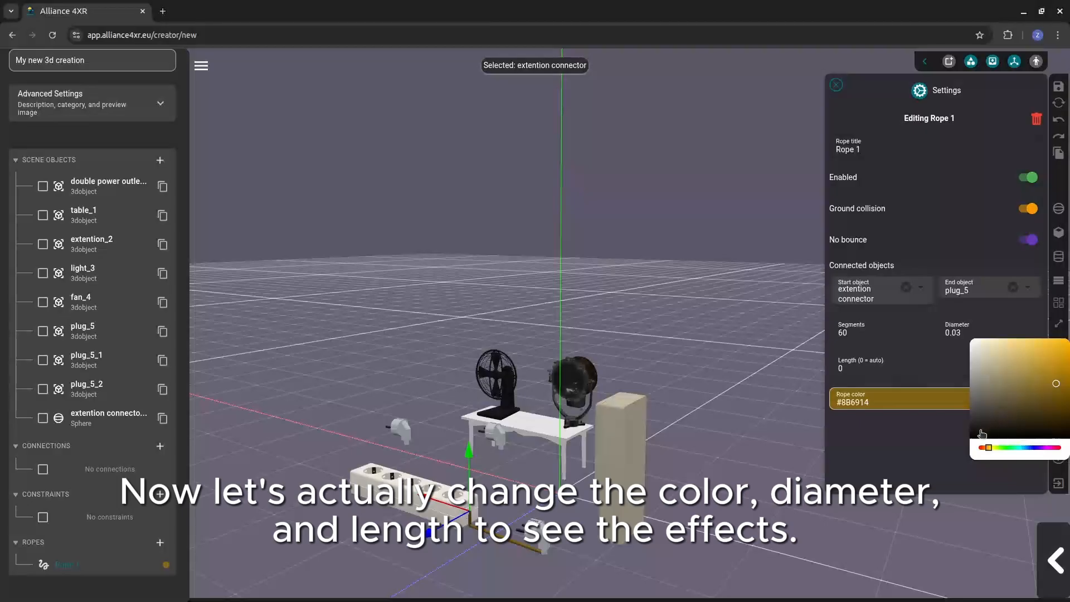
pyautogui.moveTo(981, 434); pyautogui.dragTo(966, 438)
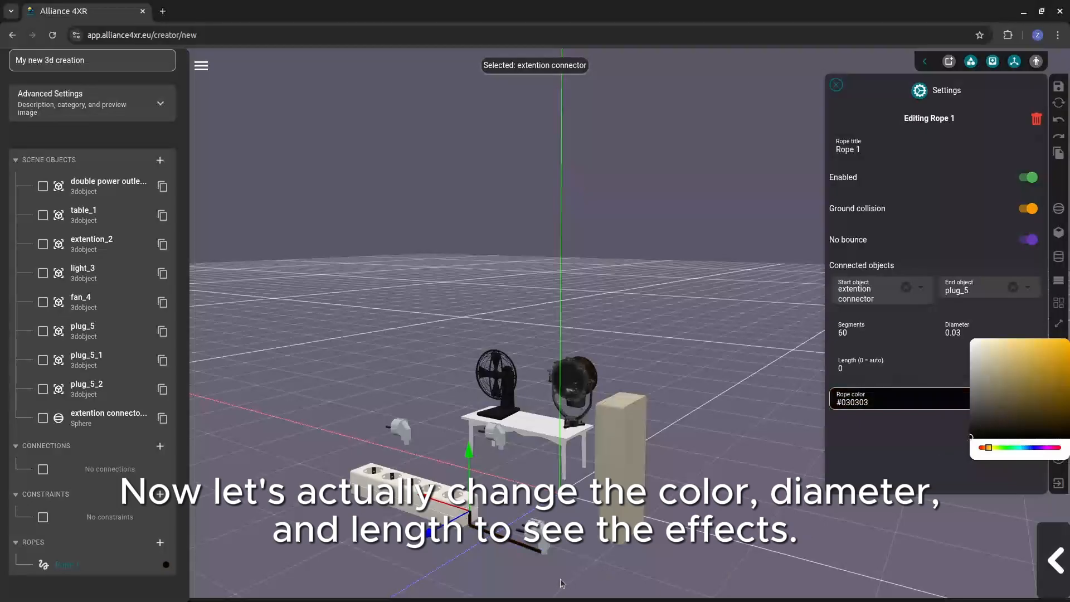
pyautogui.click(904, 455)
pyautogui.click(853, 368)
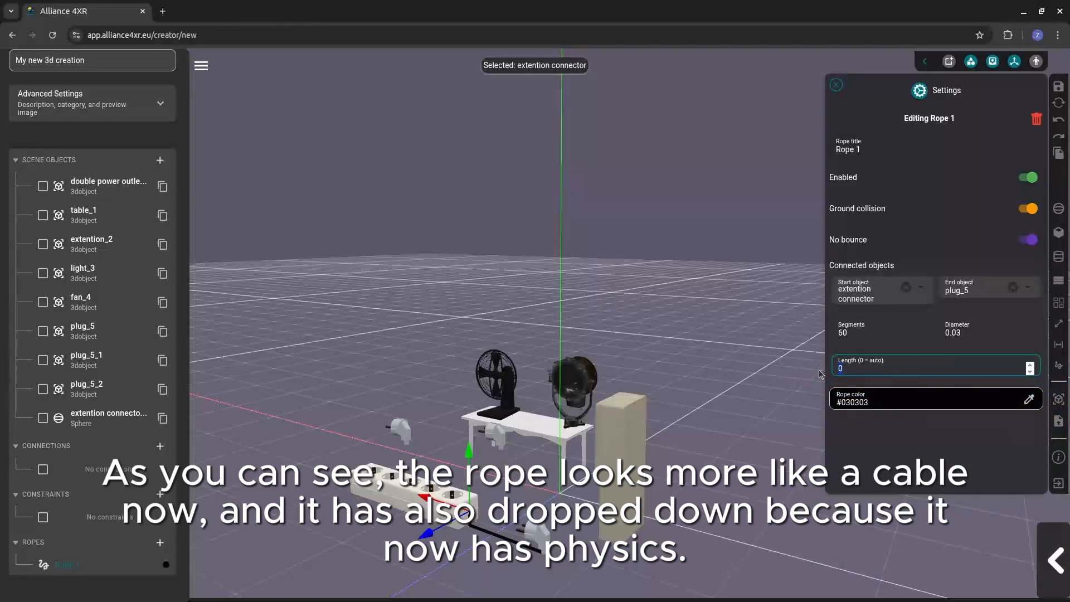
pyautogui.write('2')
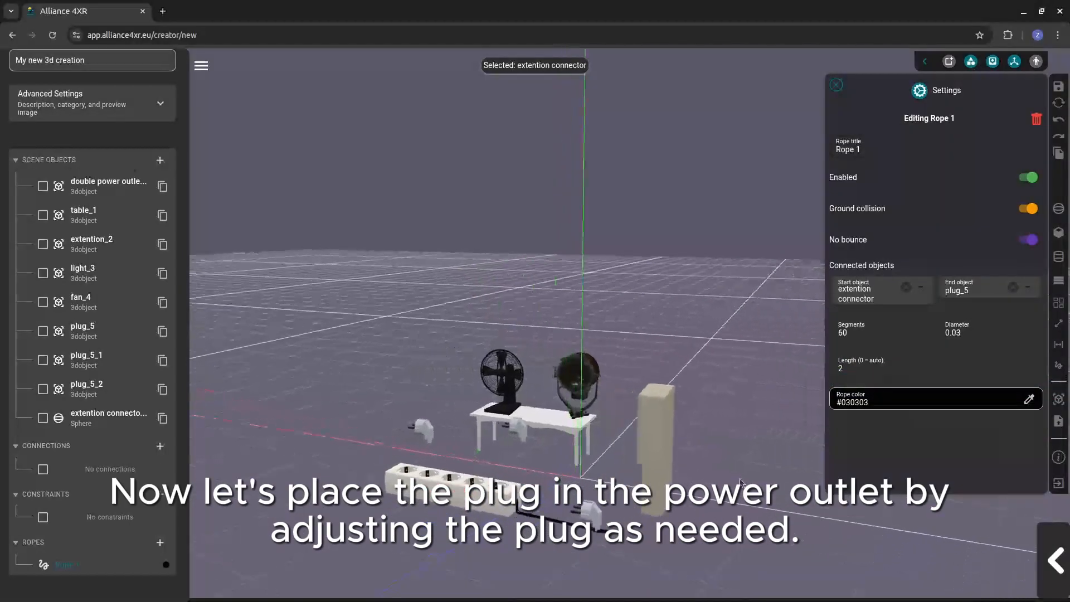
# Rotate plug_5 around its vertical axis to about -172° so its pins face the power outlet.
pyautogui.moveTo(800, 498); pyautogui.dragTo(767, 365)
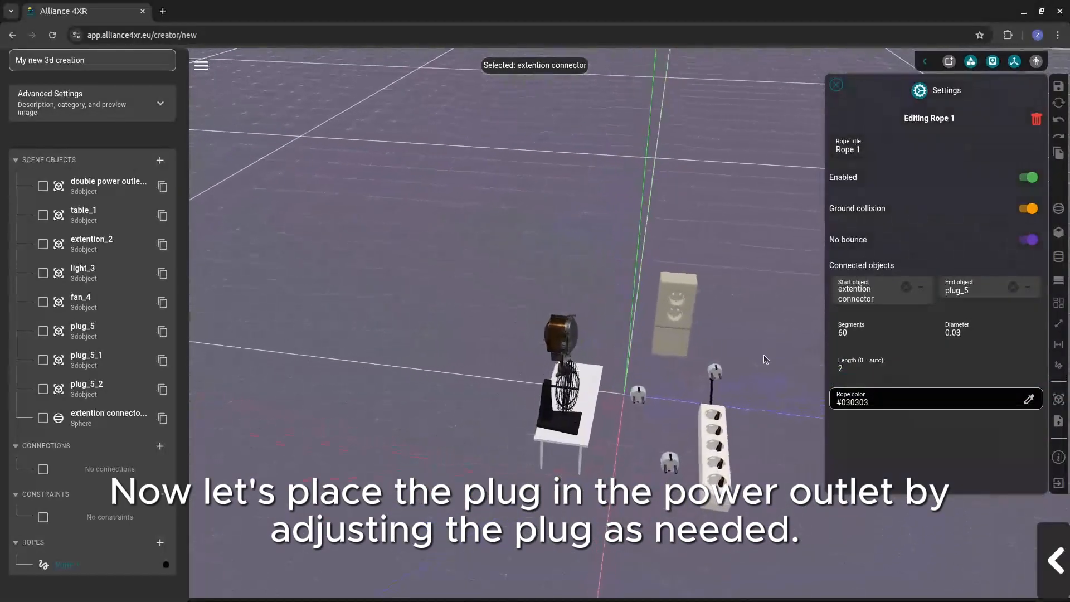
pyautogui.click(724, 376)
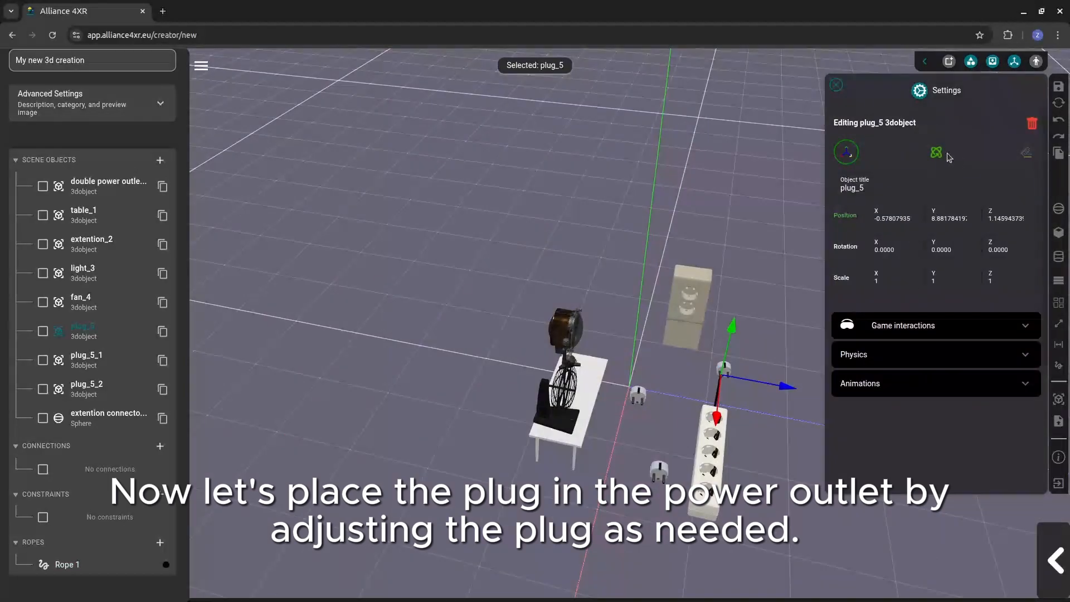
pyautogui.moveTo(771, 418); pyautogui.dragTo(659, 308)
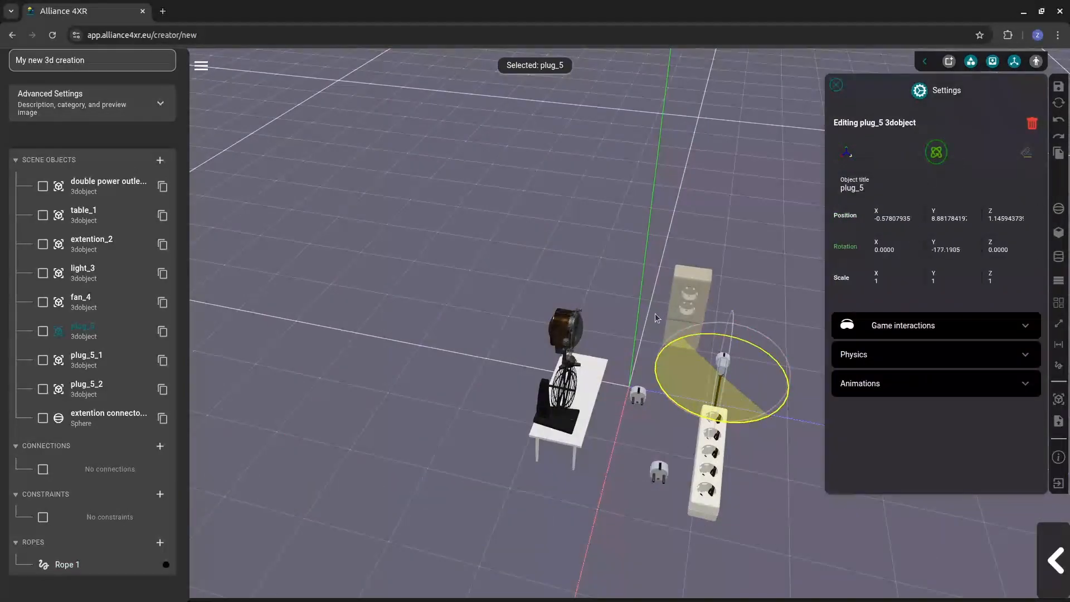
pyautogui.moveTo(665, 313); pyautogui.dragTo(664, 313)
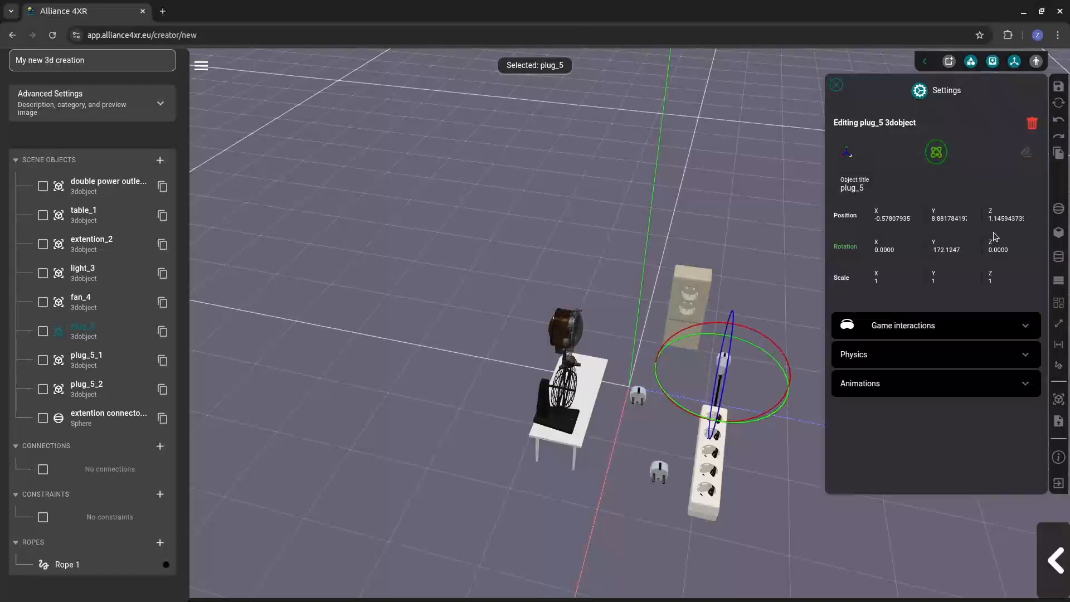
# Raise plug_5 and shift it in front of the power outlet, to about Y 0.68 and Z 0.56.
pyautogui.click(846, 151)
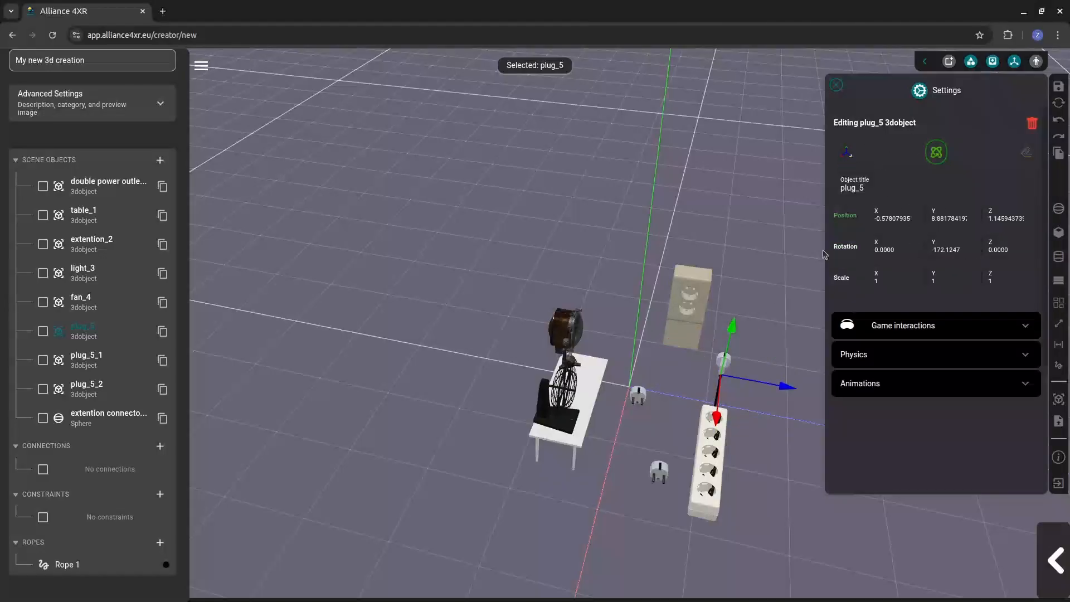
pyautogui.moveTo(774, 384); pyautogui.dragTo(728, 376)
pyautogui.scroll(4, 717, 358)
pyautogui.moveTo(712, 341); pyautogui.dragTo(722, 294)
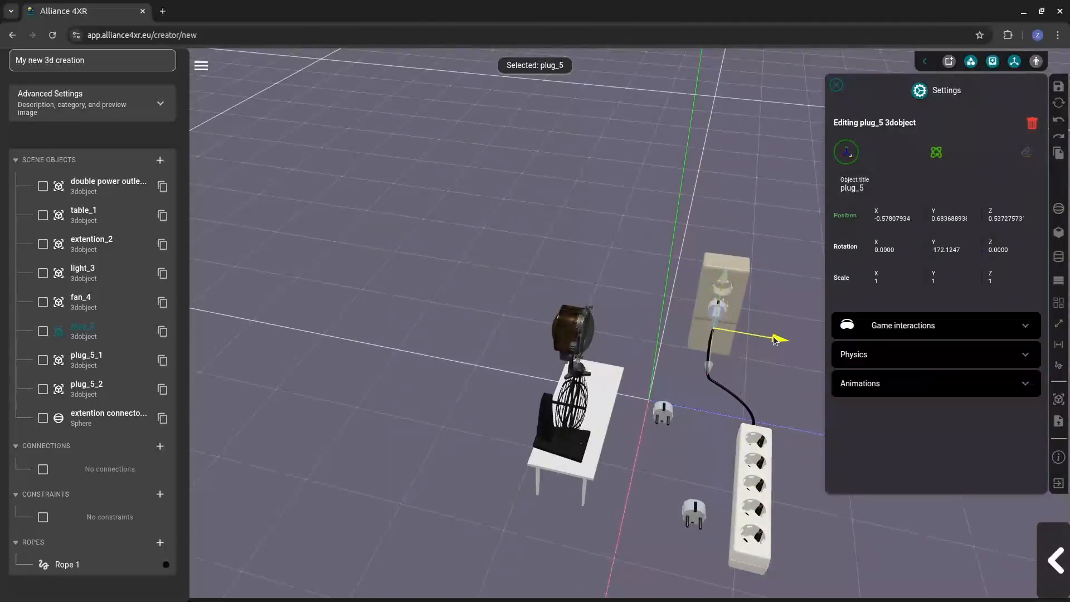
# Push plug_5 along the X axis up against the power outlet's face, to about X -0.81.
pyautogui.click(720, 295)
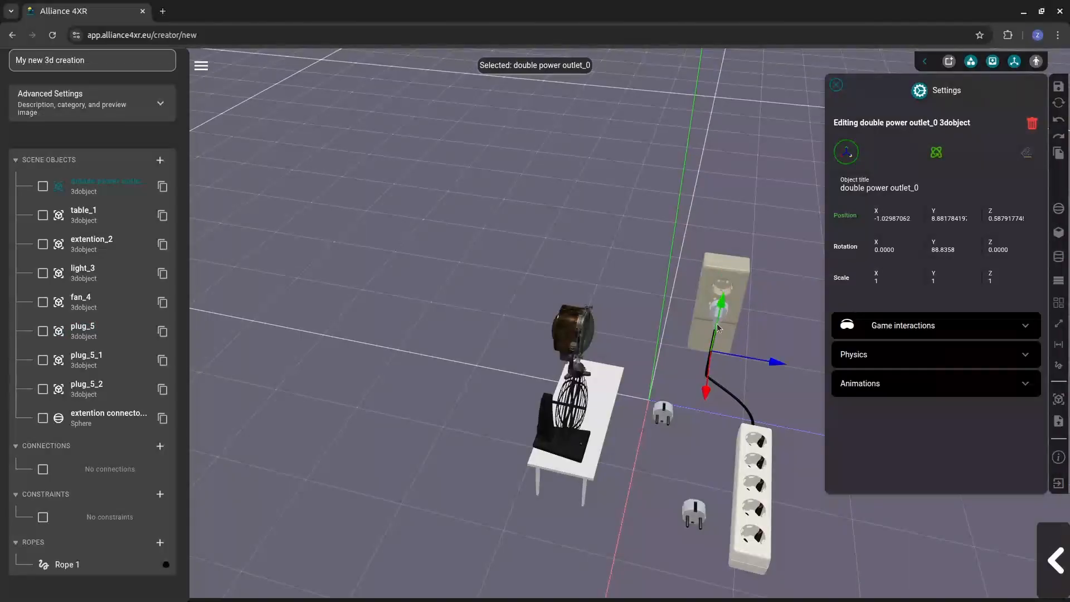
pyautogui.moveTo(706, 384); pyautogui.dragTo(702, 383)
pyautogui.click(83, 331)
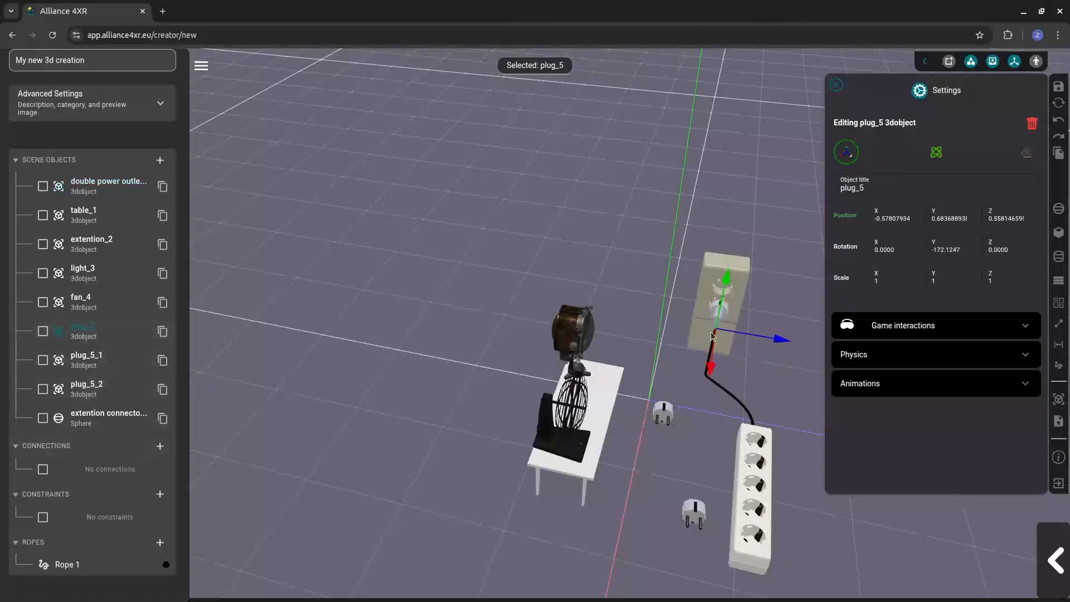
pyautogui.moveTo(711, 371); pyautogui.dragTo(714, 367)
pyautogui.scroll(3, 785, 404)
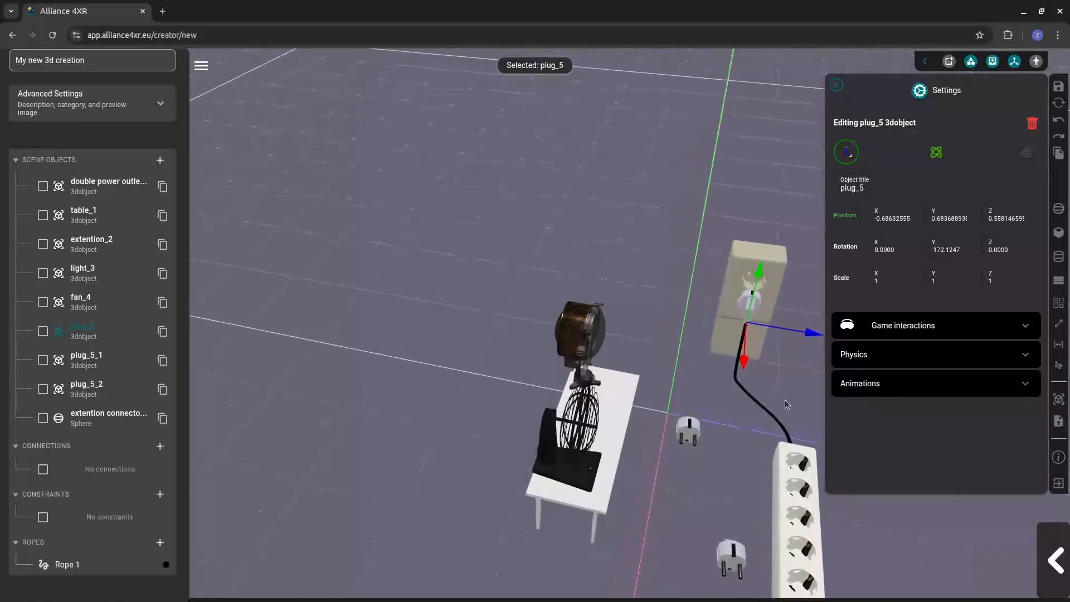
pyautogui.moveTo(785, 400); pyautogui.dragTo(706, 494)
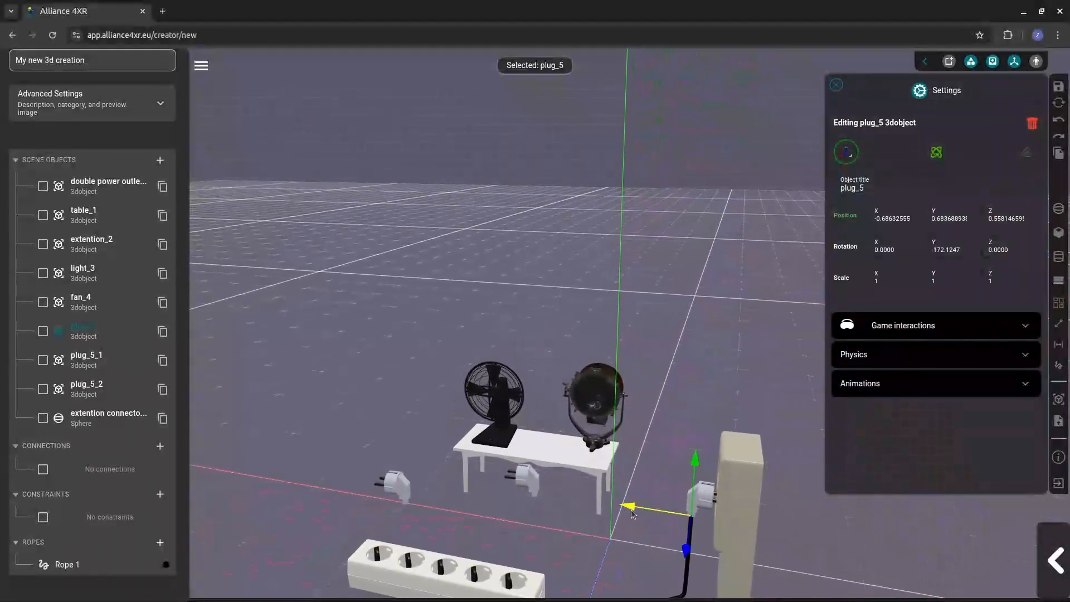
pyautogui.moveTo(632, 512); pyautogui.dragTo(648, 514)
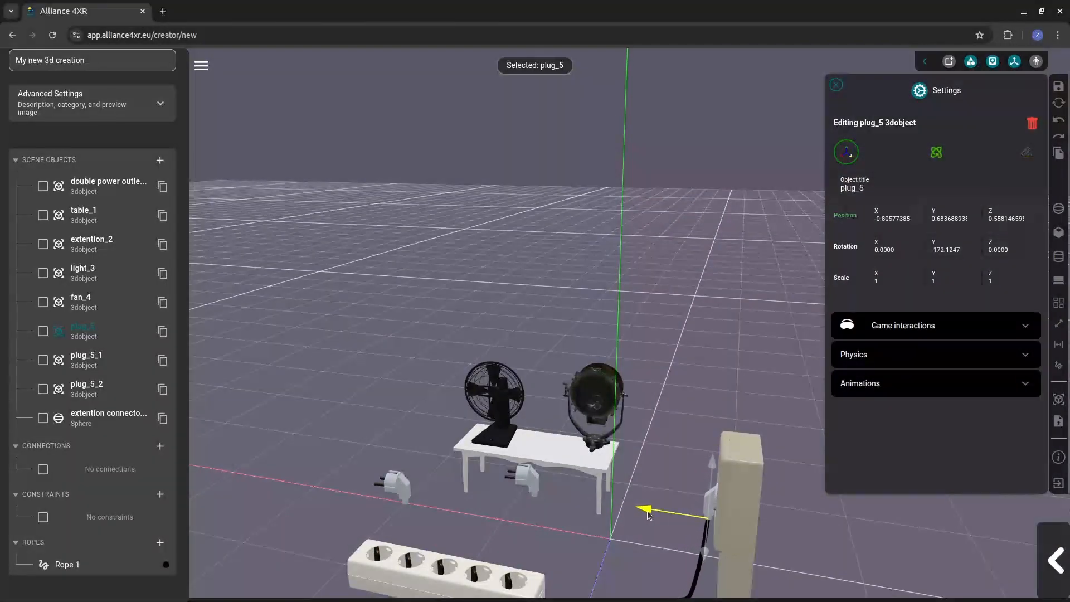
# Align plug_5 with the outlet's lower socket and seat it at about X -0.82, Y 0.62, Z 0.55.
pyautogui.moveTo(703, 553); pyautogui.dragTo(743, 594)
pyautogui.scroll(3, 741, 339)
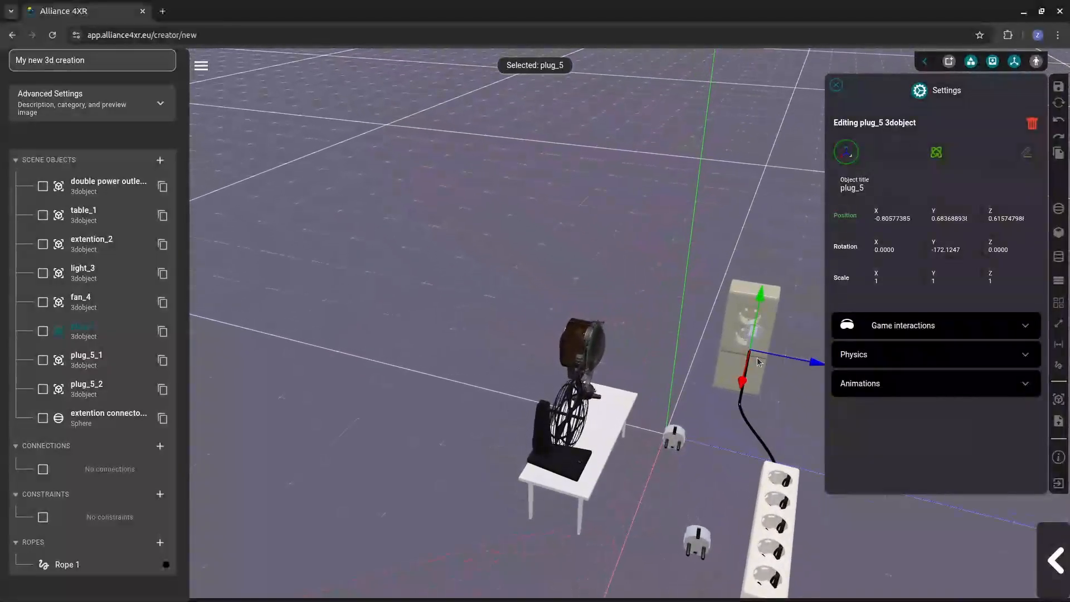
pyautogui.moveTo(758, 361); pyautogui.dragTo(757, 358)
pyautogui.moveTo(751, 307); pyautogui.dragTo(754, 334)
pyautogui.click(775, 418)
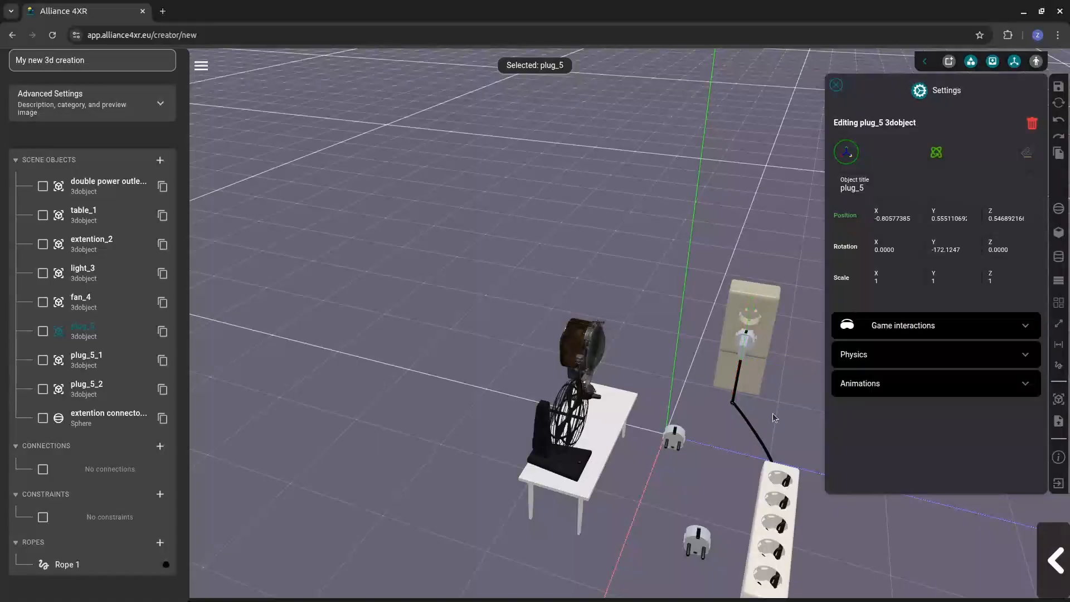
pyautogui.moveTo(771, 417); pyautogui.dragTo(695, 372)
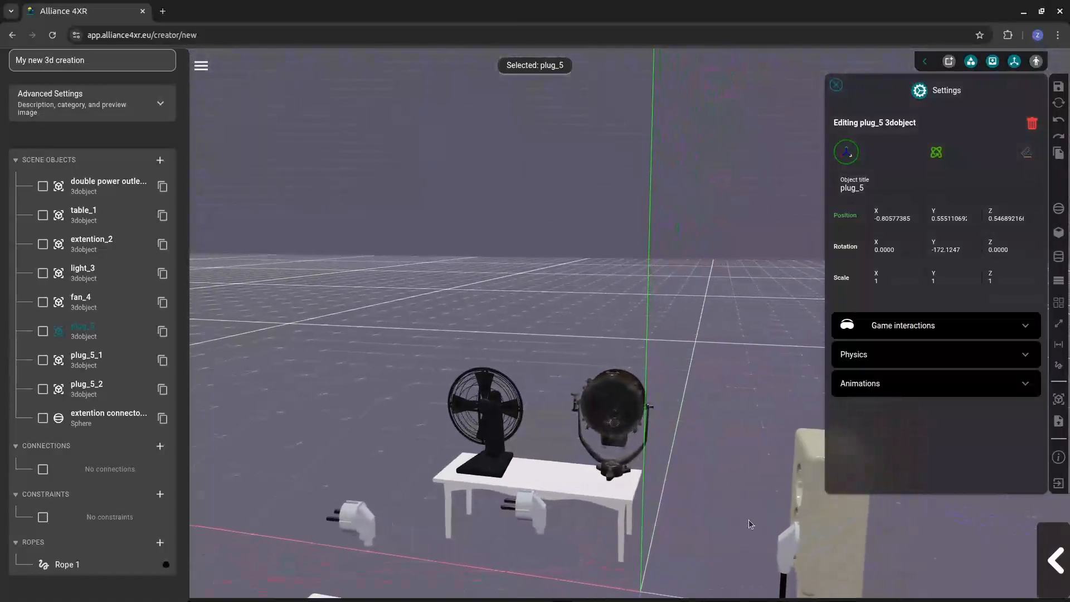
pyautogui.moveTo(734, 570); pyautogui.dragTo(744, 569)
pyautogui.moveTo(784, 516); pyautogui.dragTo(786, 504)
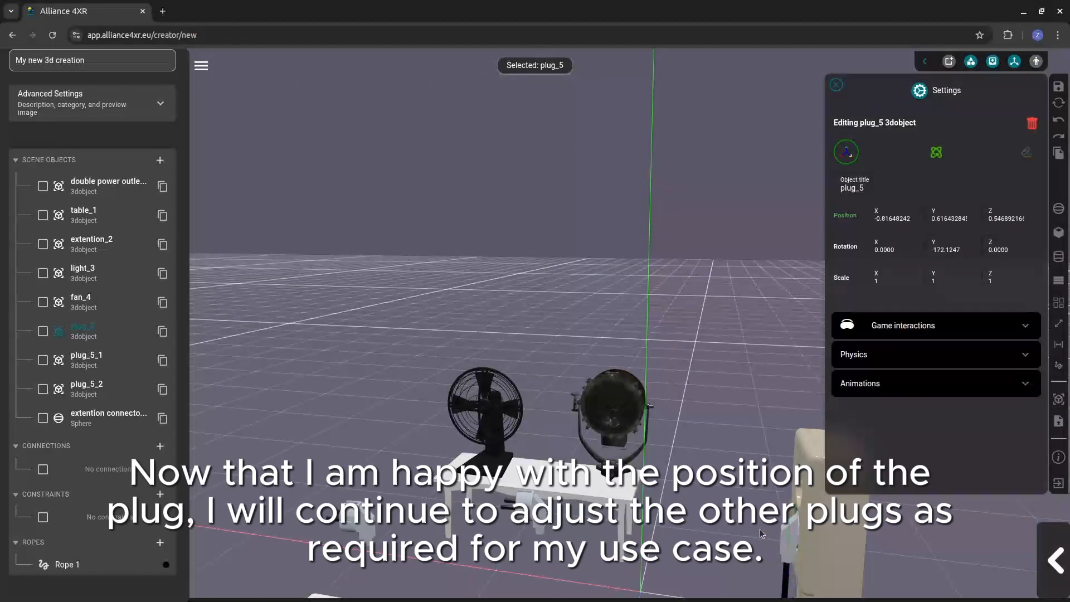
# Rotate plug_5_2 so its pins point down at the extension strip, to about X 0.31°, Y -97.78°, Z -91.59°.
pyautogui.moveTo(684, 534); pyautogui.dragTo(727, 523)
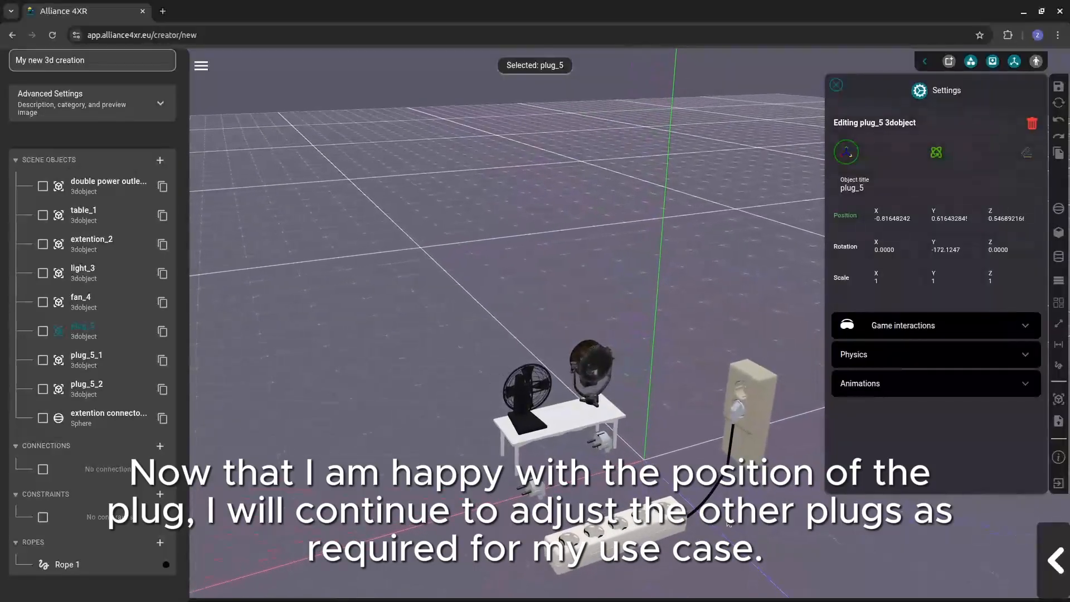
pyautogui.click(600, 443)
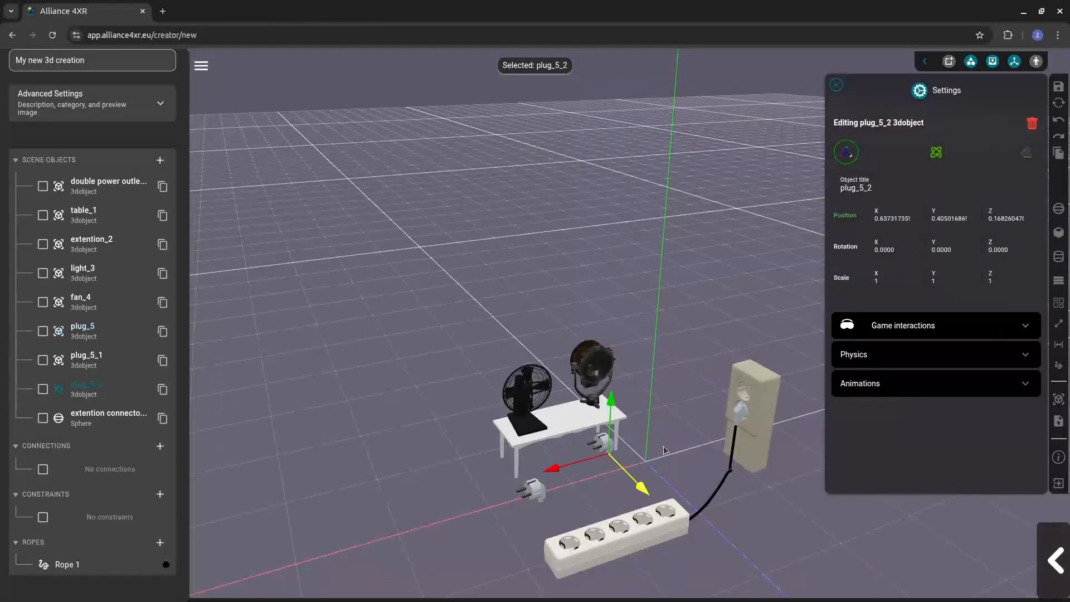
pyautogui.click(938, 154)
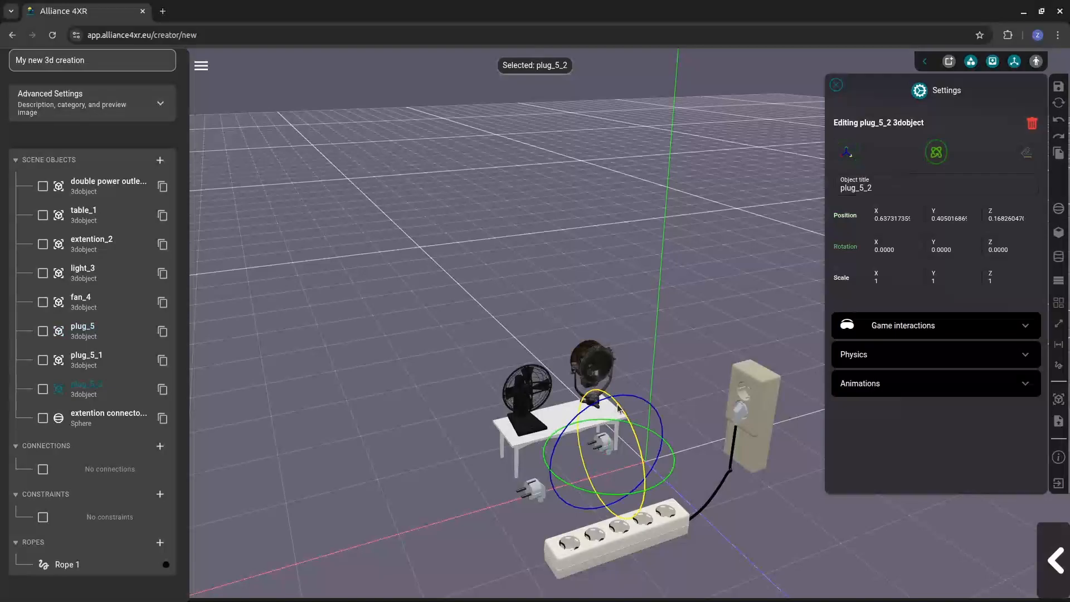
pyautogui.moveTo(619, 409); pyautogui.dragTo(700, 478)
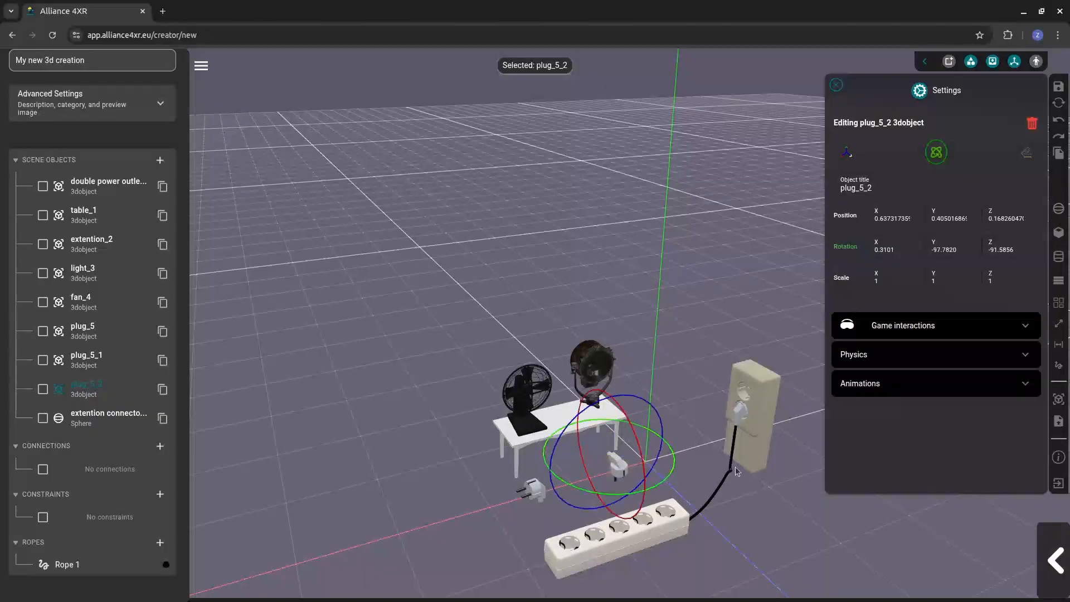
# Move plug_5_2 above the extension strip's socket nearest the cable, to about X 0.57, Y 0.44, Z 0.94.
pyautogui.click(851, 151)
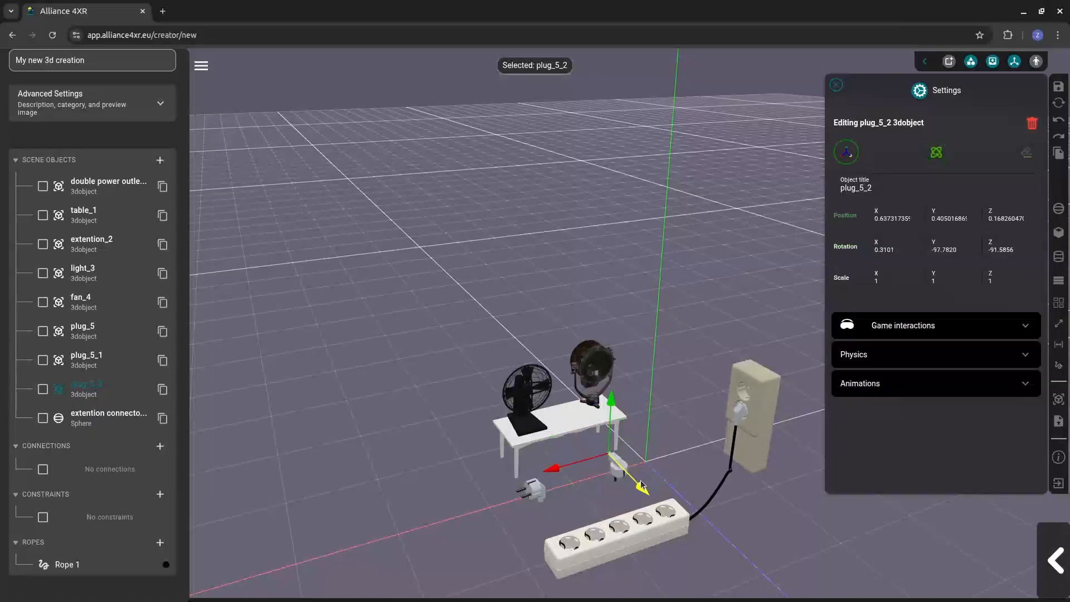
pyautogui.moveTo(641, 485); pyautogui.dragTo(606, 493)
pyautogui.scroll(2, 681, 508)
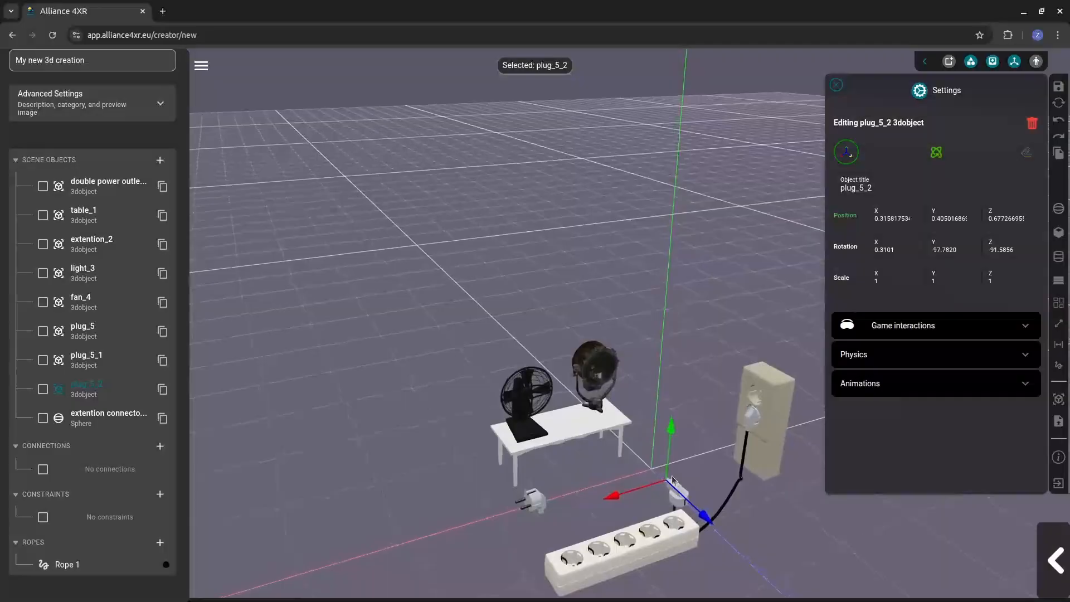
pyautogui.moveTo(673, 460); pyautogui.dragTo(677, 459)
pyautogui.moveTo(709, 519); pyautogui.dragTo(731, 539)
pyautogui.moveTo(652, 521); pyautogui.dragTo(613, 526)
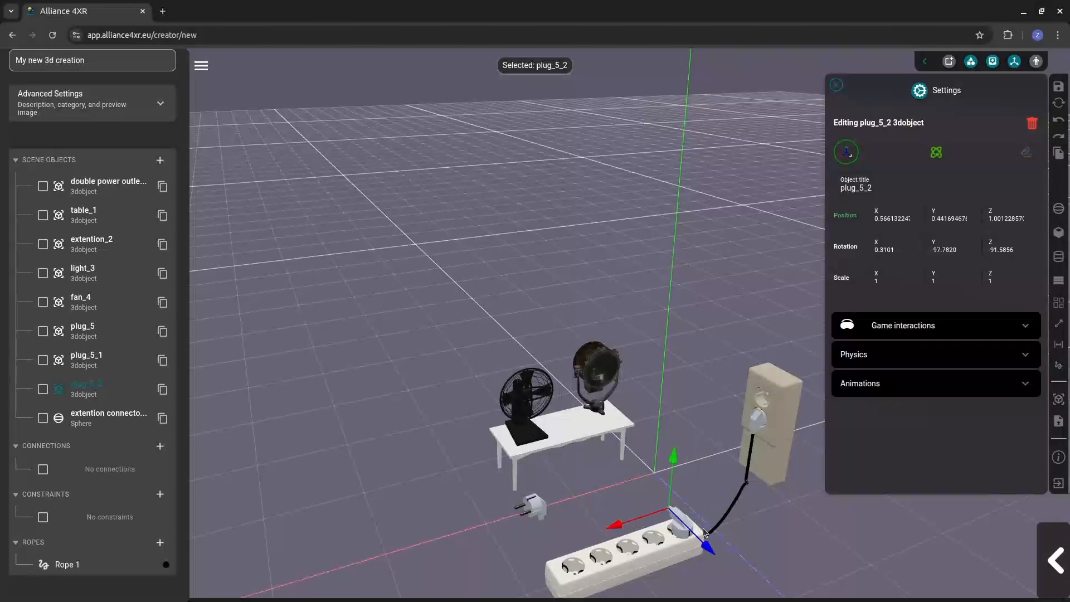
pyautogui.moveTo(708, 543); pyautogui.dragTo(695, 528)
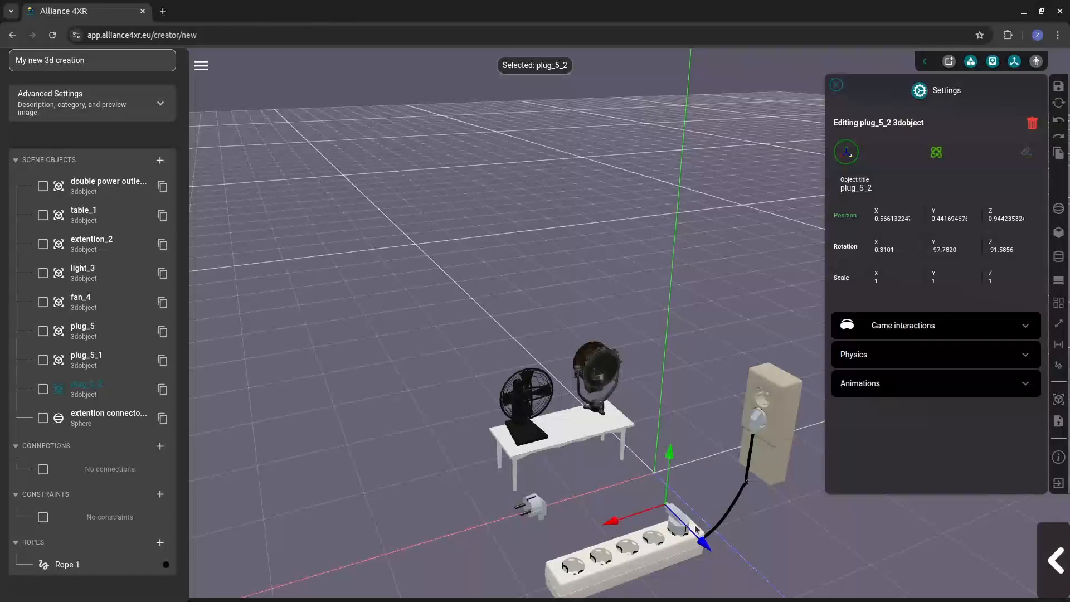
# Lower plug_5_2 into the extension strip's end socket and center it at about X 0.53, Y 0.31, Z 0.92.
pyautogui.moveTo(669, 456); pyautogui.dragTo(644, 565)
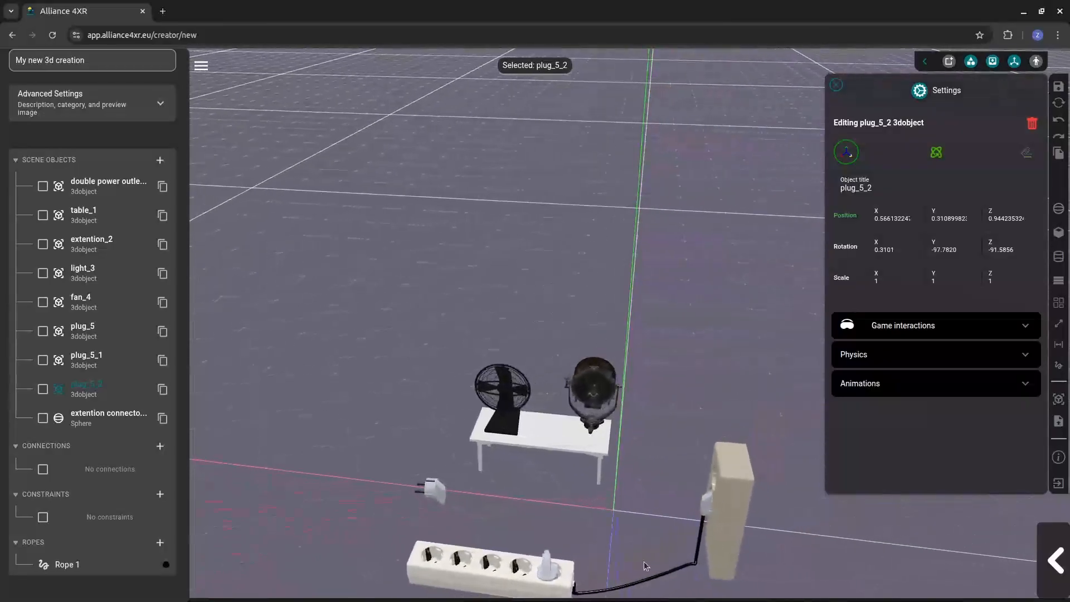
pyautogui.moveTo(526, 552); pyautogui.dragTo(531, 553)
pyautogui.moveTo(542, 589); pyautogui.dragTo(534, 557)
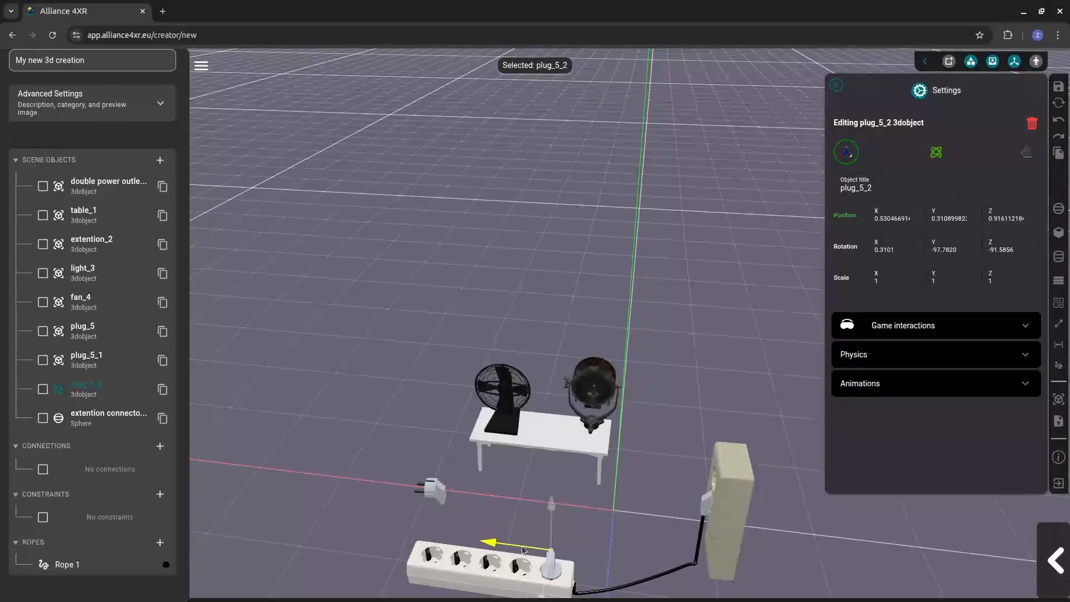
# Nudge plug_5_2 along X to about 0.54 to center it in the extension strip's end socket.
pyautogui.moveTo(522, 549); pyautogui.dragTo(521, 549)
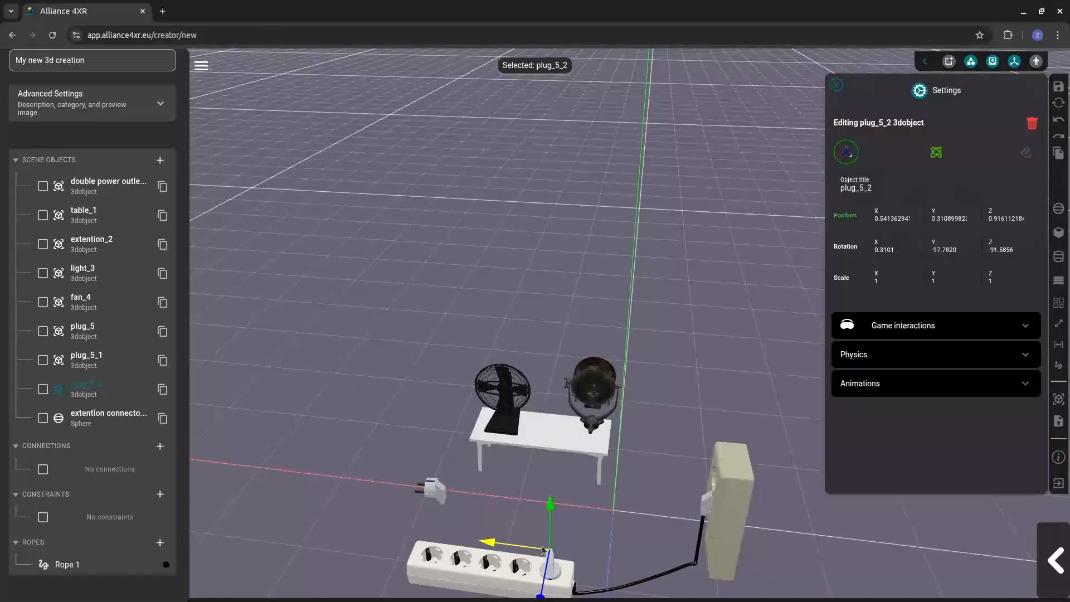
pyautogui.moveTo(500, 501)
pyautogui.mouseDown()
pyautogui.moveTo(520, 527)
pyautogui.moveTo(504, 510)
pyautogui.mouseUp()
# Rotate plug_5_1 so its pins point down at the extension strip, to about X 0°, Y -90.83°, Z -84.73°.
pyautogui.click(503, 509)
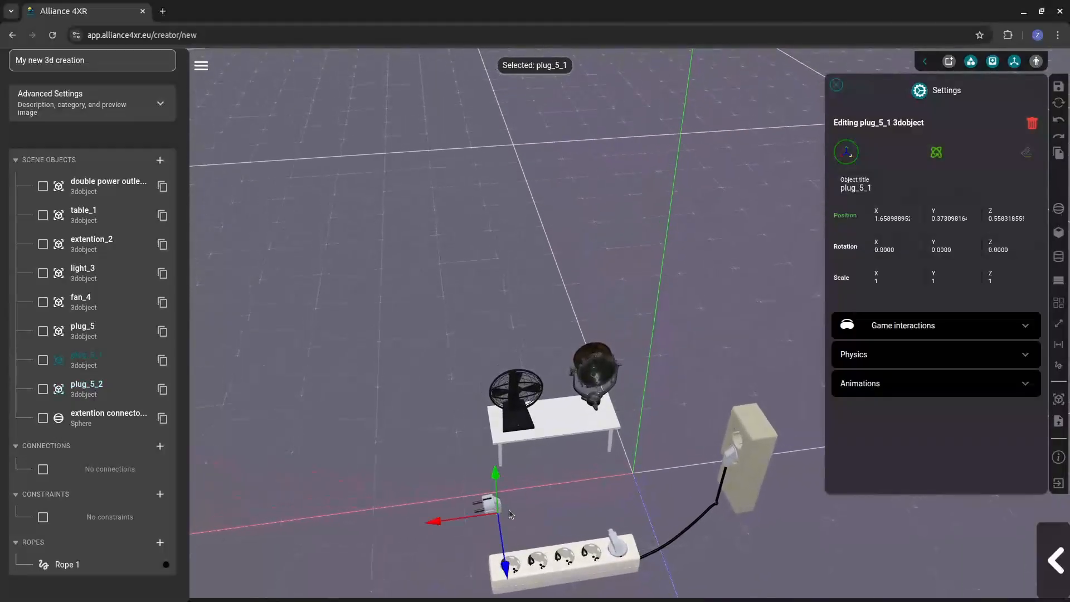
pyautogui.click(937, 153)
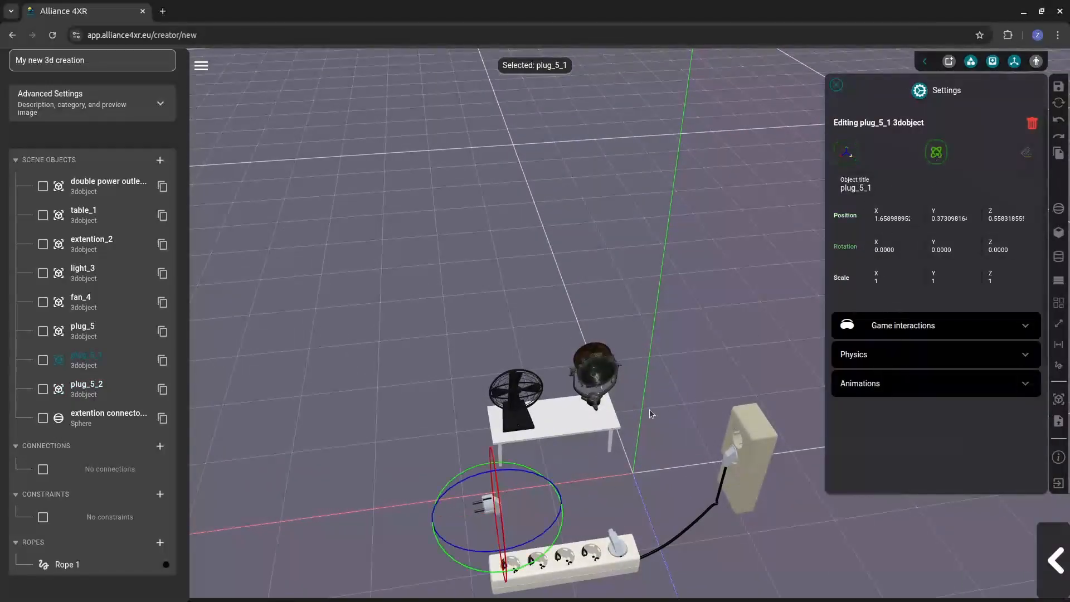
pyautogui.moveTo(519, 474); pyautogui.dragTo(378, 498)
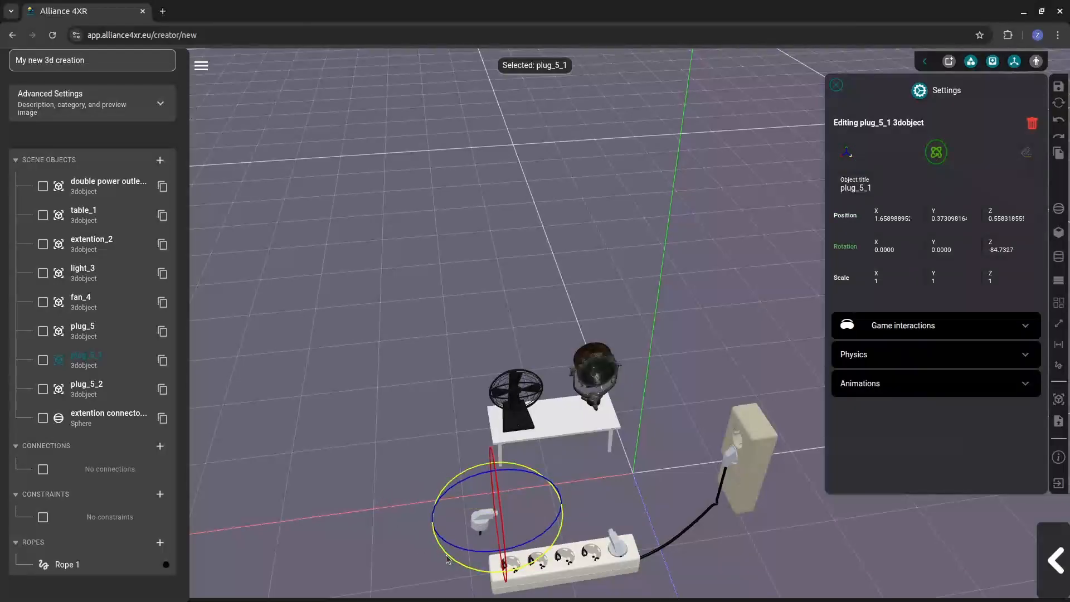
pyautogui.moveTo(449, 553)
pyautogui.mouseDown()
pyautogui.moveTo(464, 566)
pyautogui.moveTo(562, 568)
pyautogui.moveTo(442, 550)
pyautogui.mouseUp()
# Move plug_5_1 into the extension strip's socket farthest from the cable, at about X 1.62, Y 0.28, Z 0.91.
pyautogui.click(853, 152)
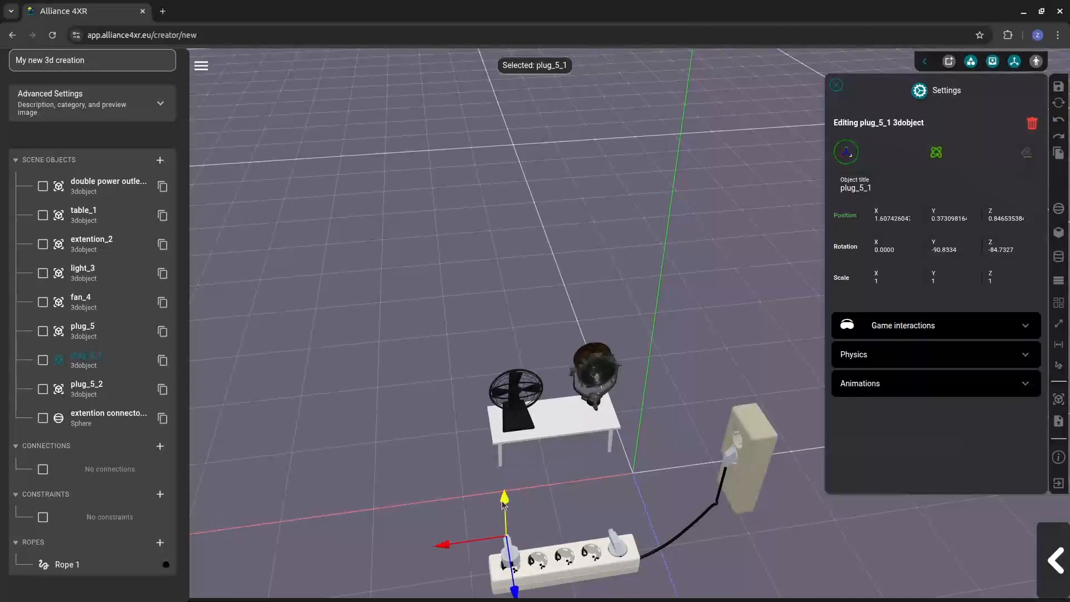
pyautogui.moveTo(504, 502); pyautogui.dragTo(505, 507)
pyautogui.moveTo(515, 595); pyautogui.dragTo(499, 582)
pyautogui.moveTo(461, 553); pyautogui.dragTo(456, 554)
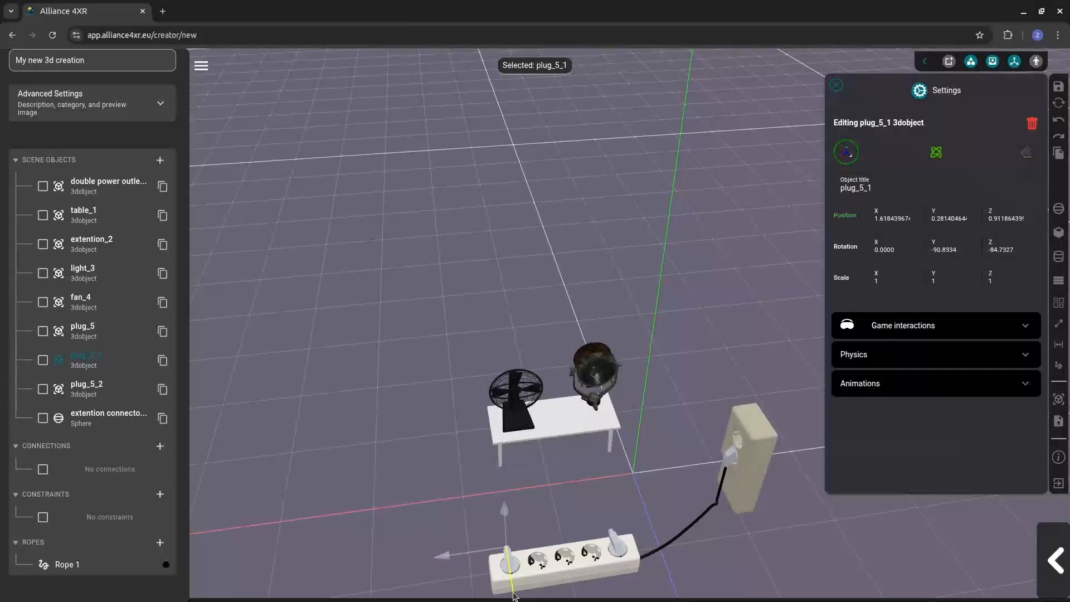
pyautogui.click(565, 521)
pyautogui.moveTo(589, 515); pyautogui.dragTo(647, 465)
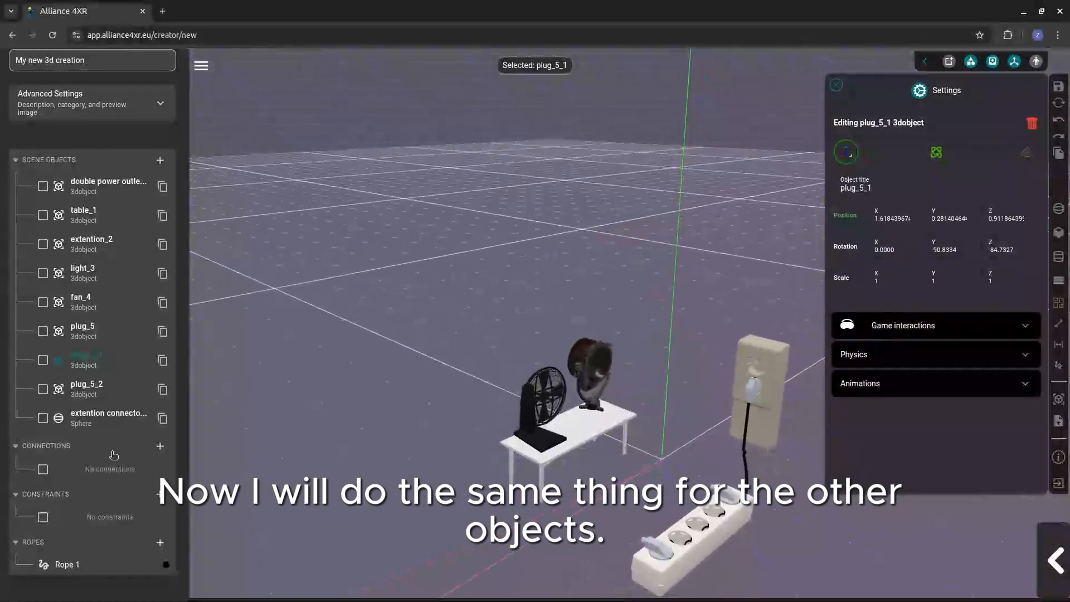
# Duplicate the extention connector sphere and set the copy's opacity to 0.5.
pyautogui.click(103, 417)
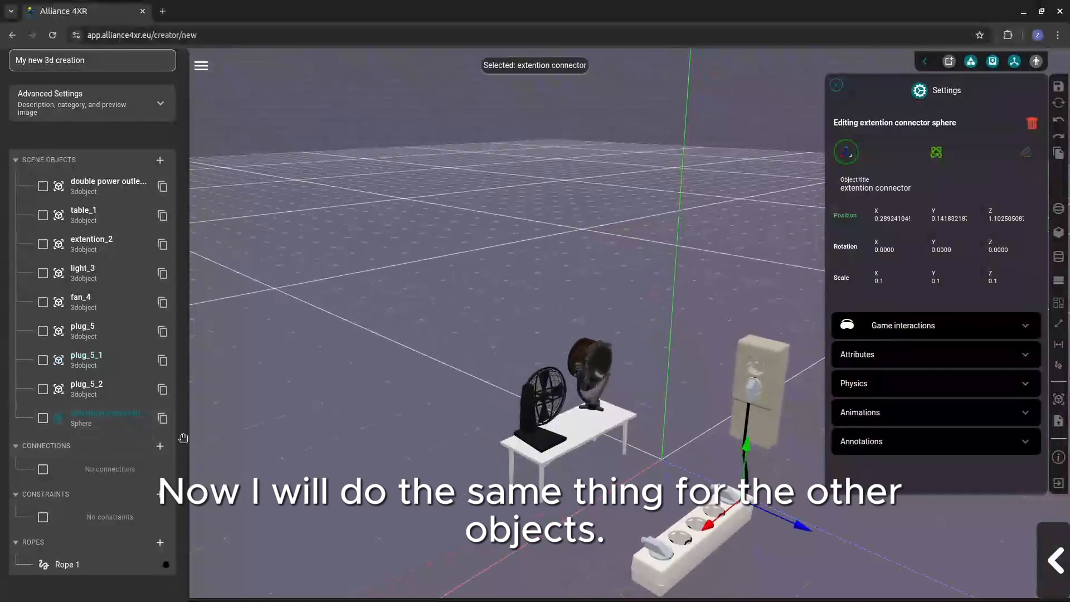
pyautogui.click(162, 419)
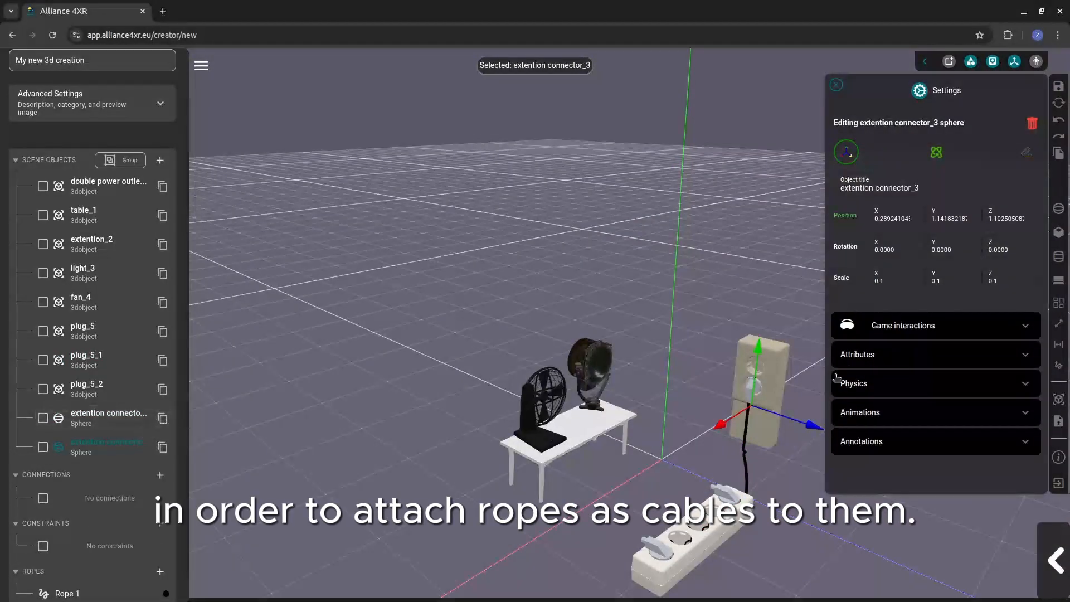
pyautogui.click(924, 353)
pyautogui.click(912, 420)
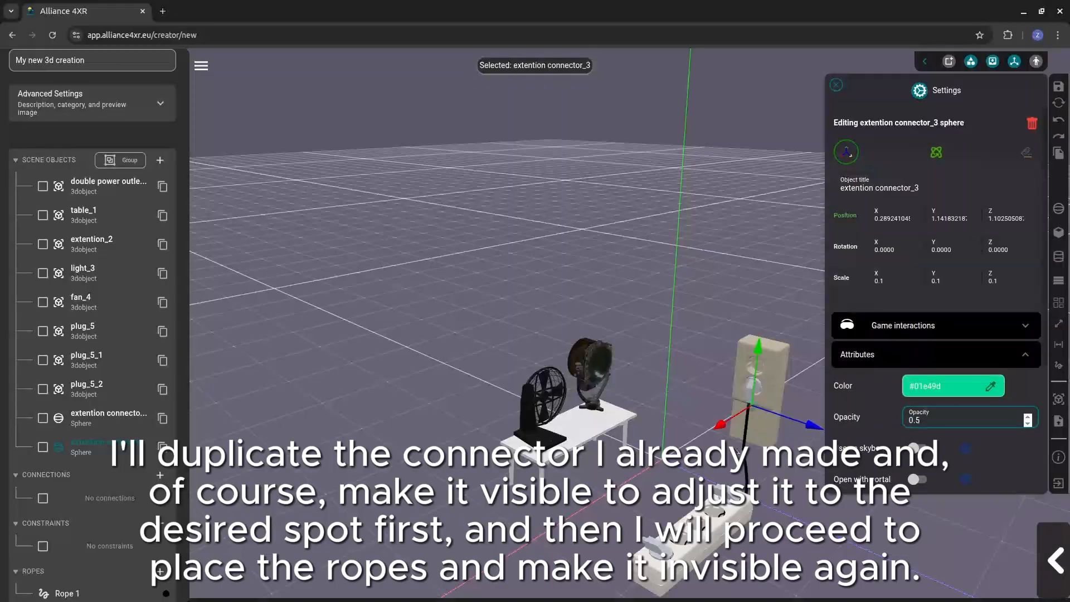
# Position the duplicated connector sphere at the back of the light, at about X 0.34, Y 0.75, Z -0.94.
pyautogui.moveTo(811, 428); pyautogui.dragTo(586, 357)
pyautogui.moveTo(339, 410); pyautogui.dragTo(427, 394)
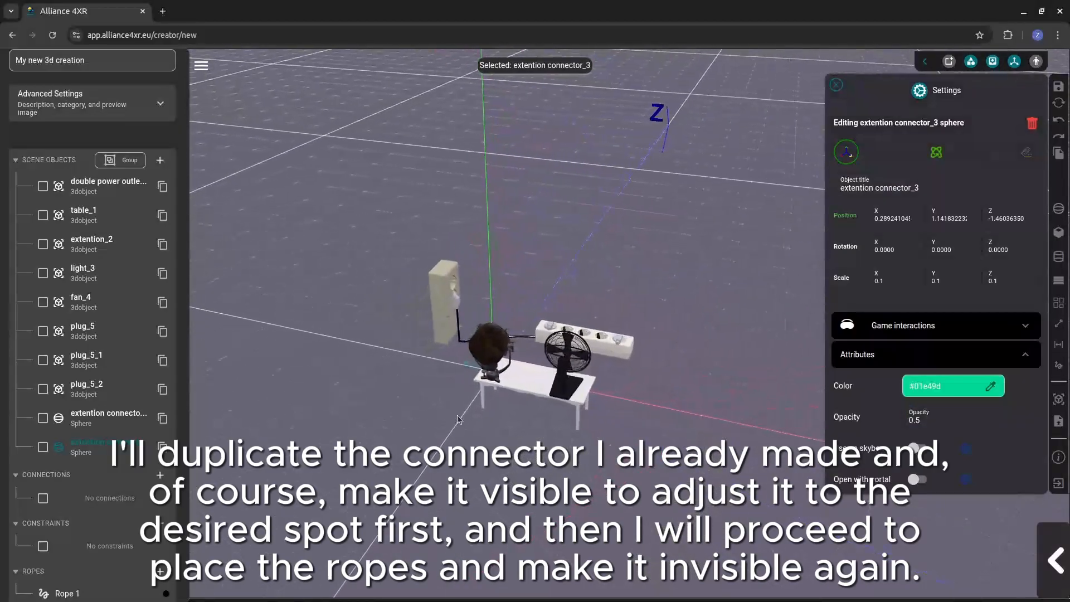
pyautogui.scroll(7, 427, 394)
pyautogui.click(422, 389)
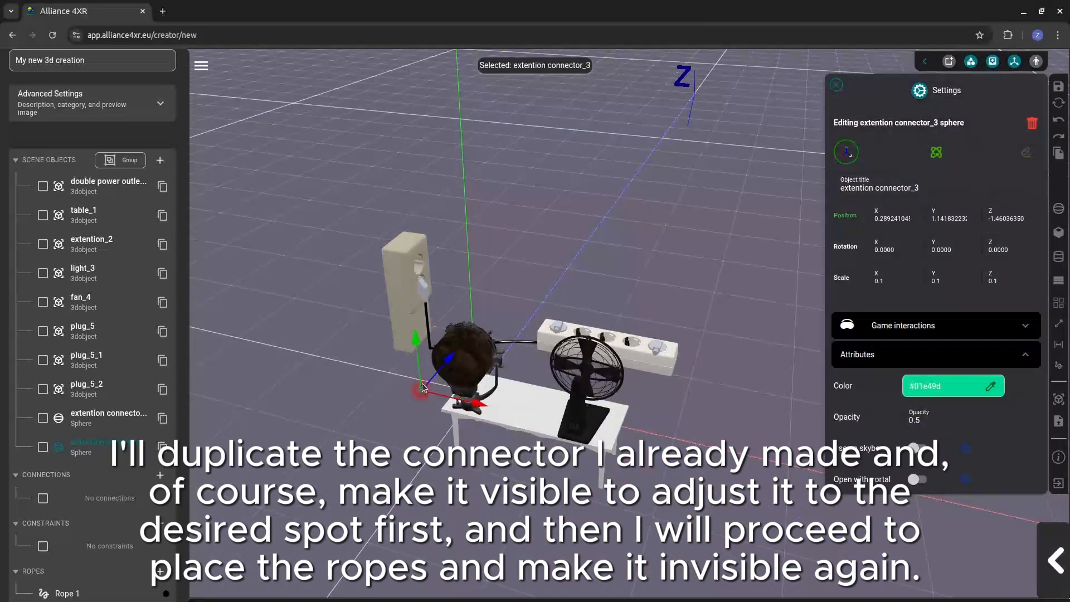
pyautogui.moveTo(418, 354); pyautogui.dragTo(495, 400)
pyautogui.moveTo(457, 359); pyautogui.dragTo(458, 363)
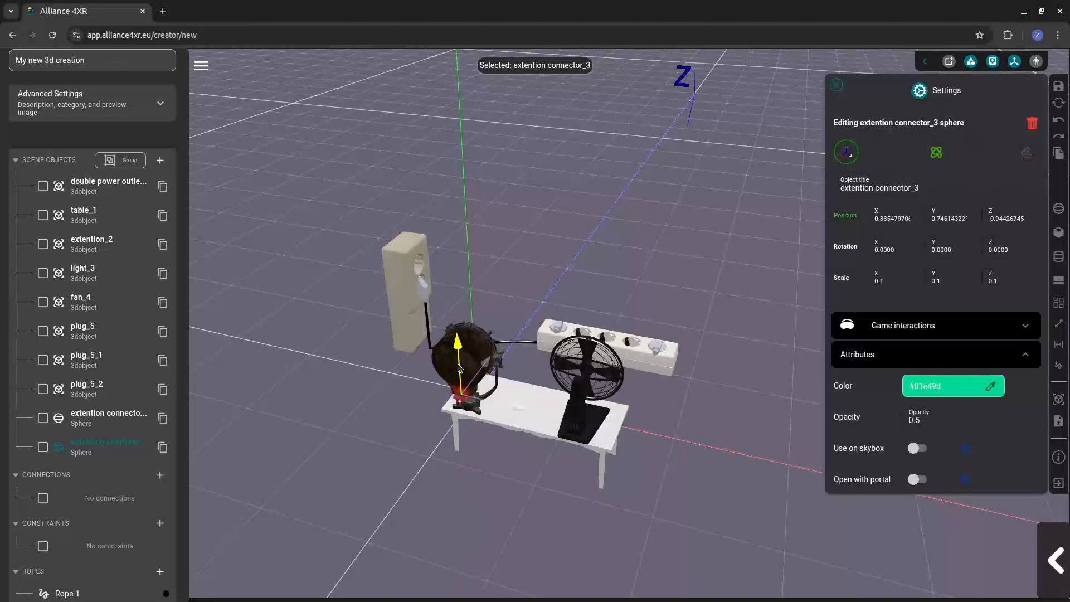
pyautogui.scroll(6, 470, 455)
pyautogui.moveTo(474, 503); pyautogui.dragTo(366, 470)
pyautogui.scroll(-4, 467, 504)
# Rename the connector sphere behind the light as "spotlight connector".
pyautogui.click(106, 444)
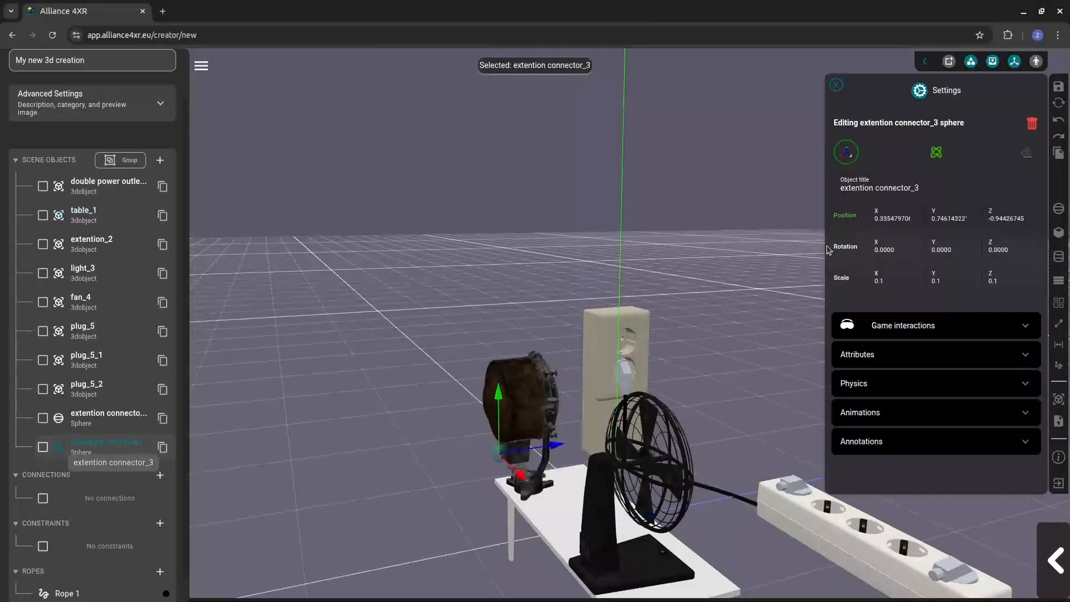
pyautogui.moveTo(935, 187); pyautogui.dragTo(895, 187)
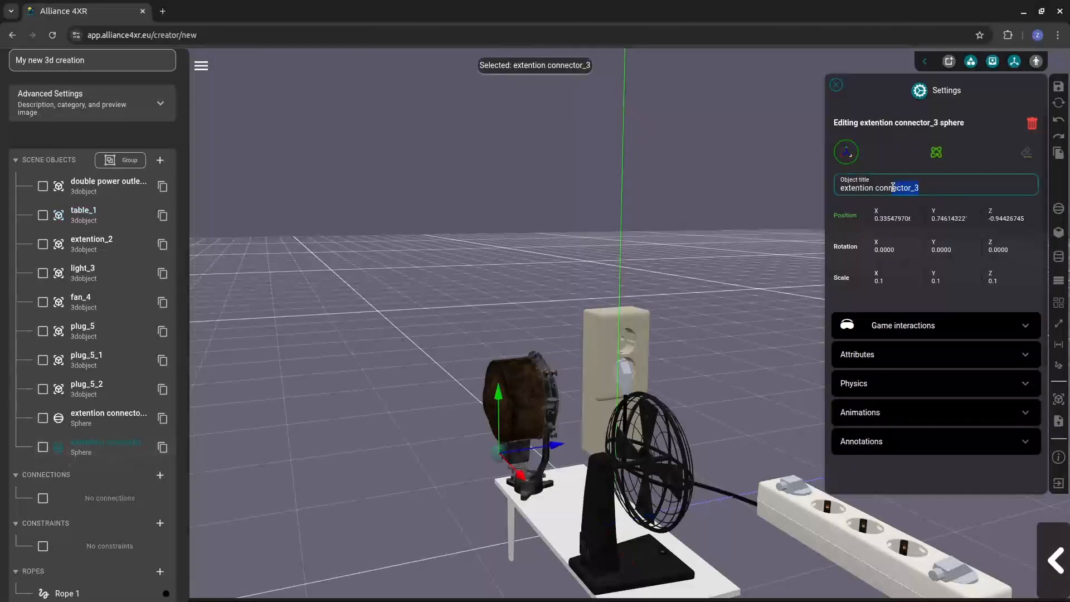
pyautogui.click(920, 190)
pyautogui.press('BackSpace')
pyautogui.press('BackSpace')
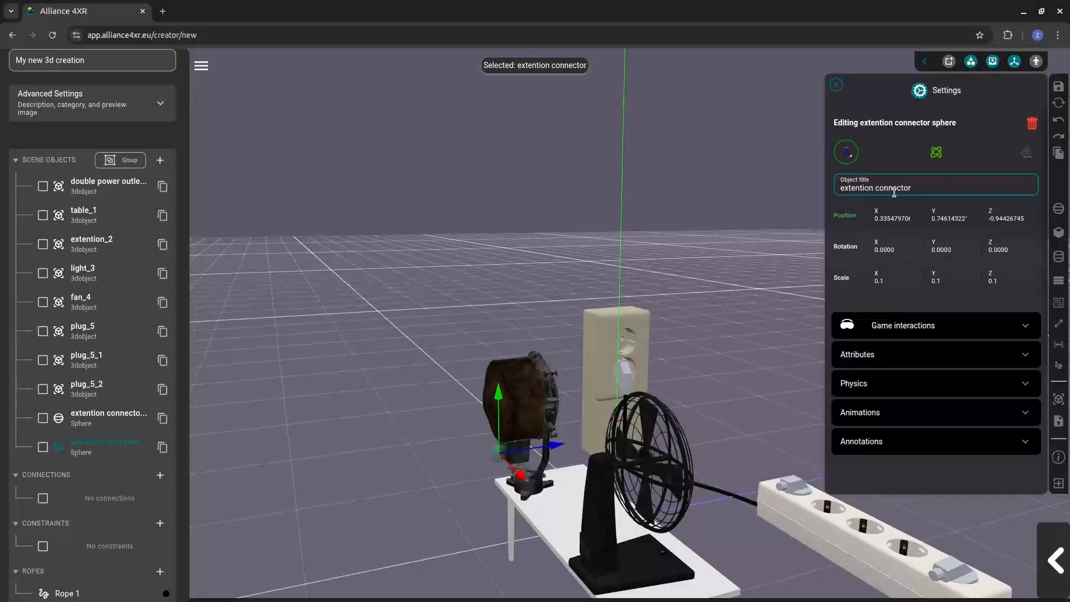
pyautogui.hotkey('ctrl', 'Left')
pyautogui.press('BackSpace')
pyautogui.press('BackSpace')
pyautogui.press('BackSpace')
pyautogui.press('BackSpace')
pyautogui.press('BackSpace')
pyautogui.press('BackSpace')
pyautogui.press('BackSpace')
pyautogui.press('BackSpace')
pyautogui.press('BackSpace')
pyautogui.press('BackSpace')
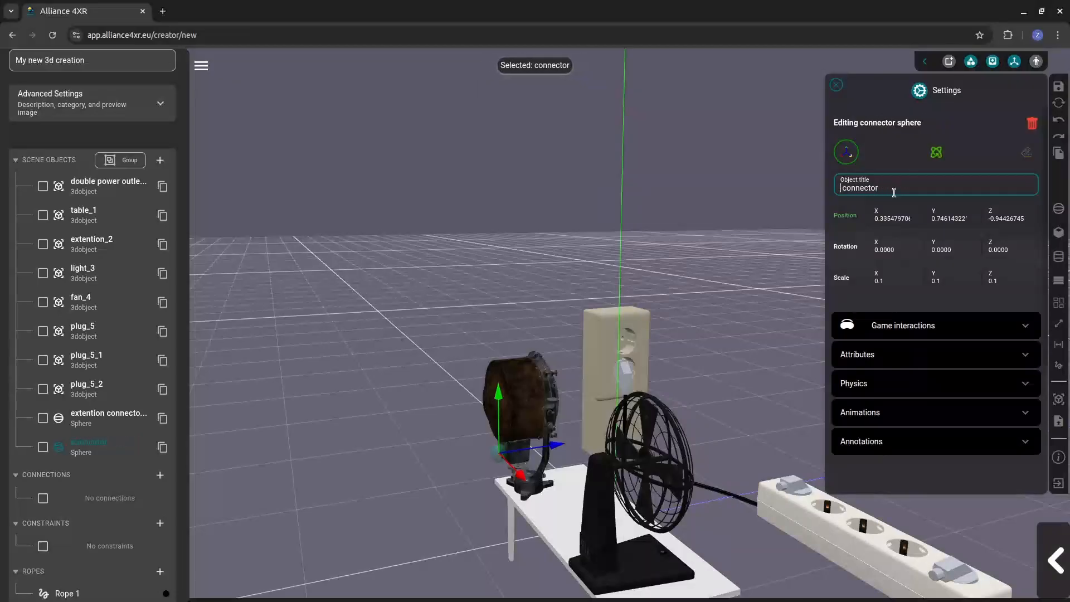
pyautogui.write('spotligh')
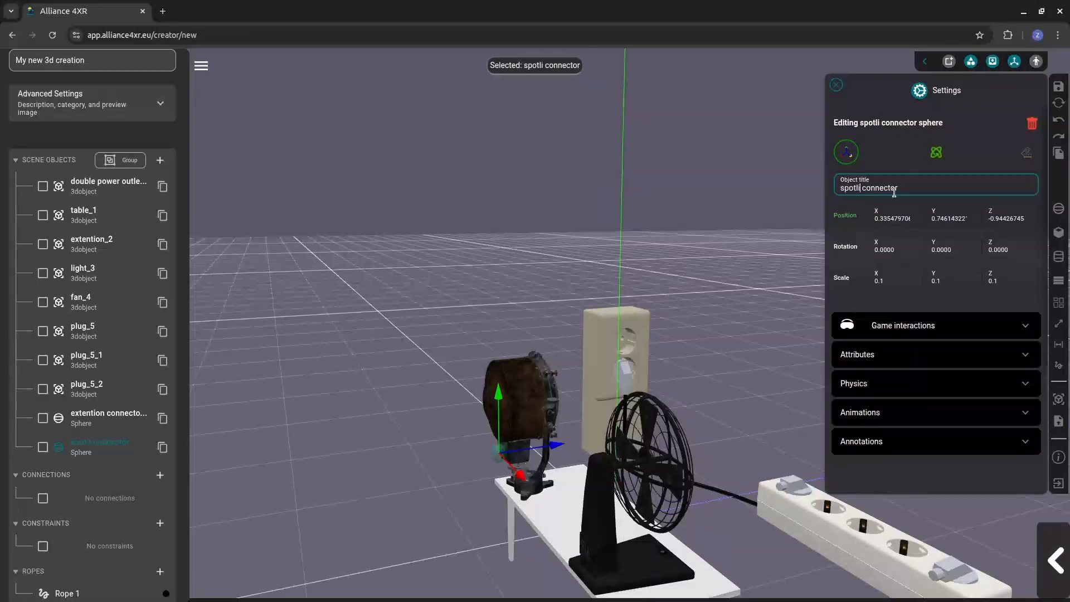
pyautogui.write('t')
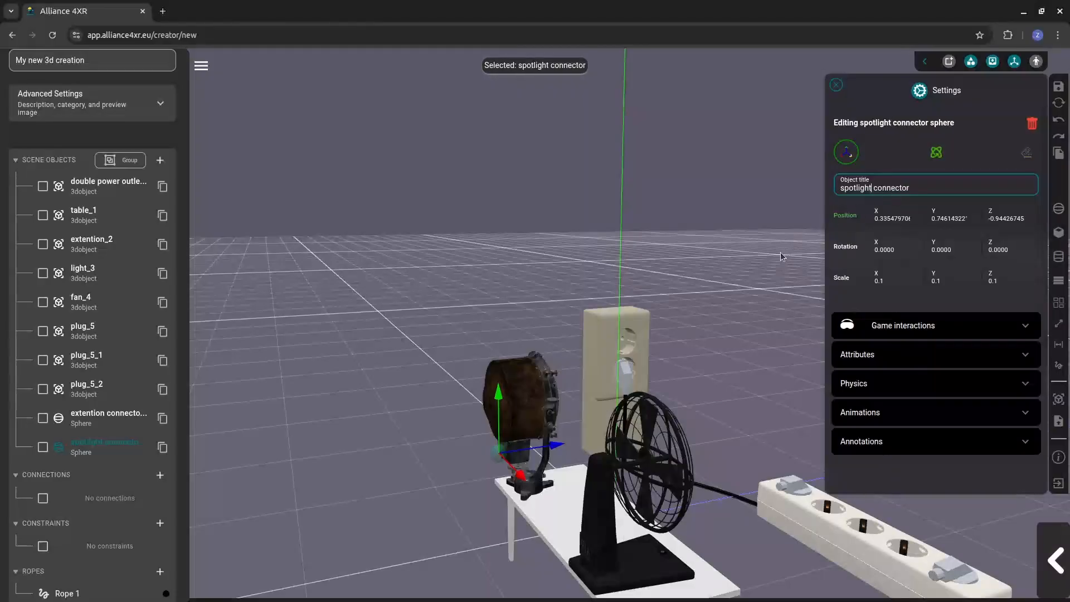
pyautogui.click(756, 275)
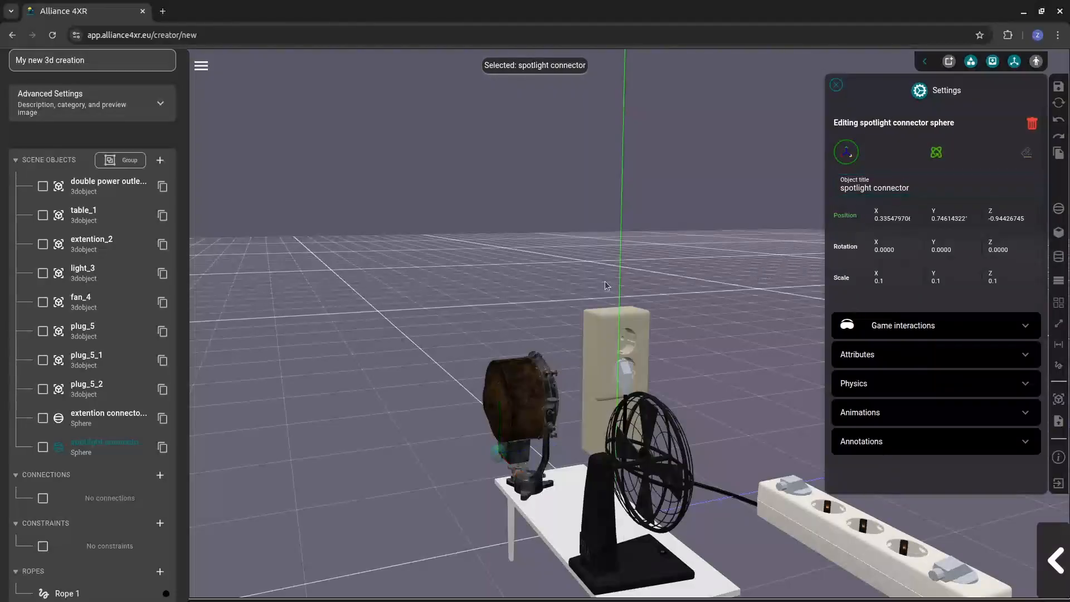
# Duplicate the spotlight connector and rename the copy "fan connector_4".
pyautogui.click(163, 448)
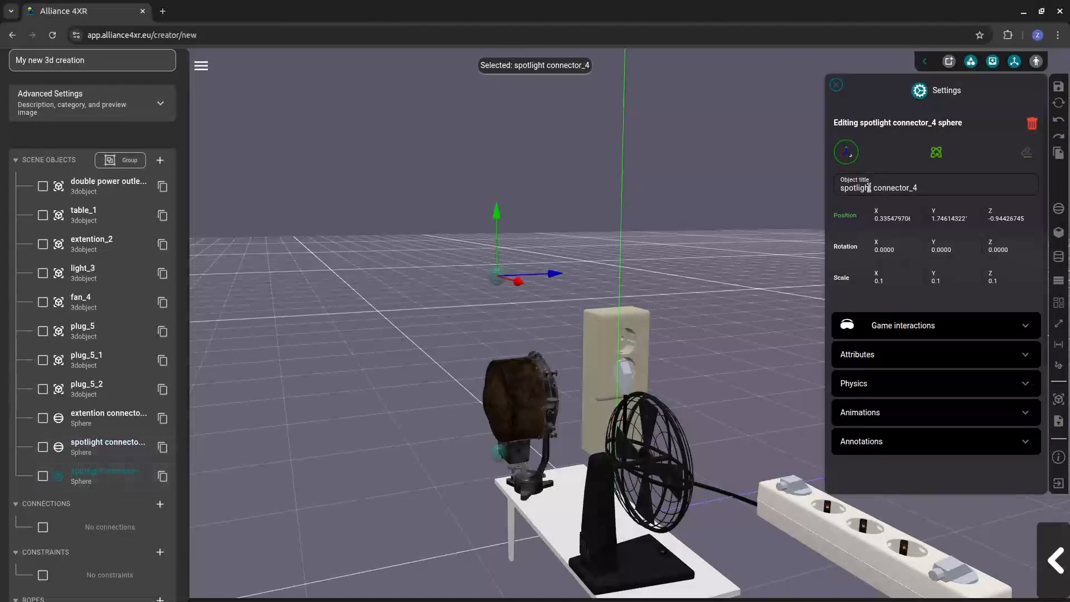
pyautogui.moveTo(871, 187); pyautogui.dragTo(835, 192)
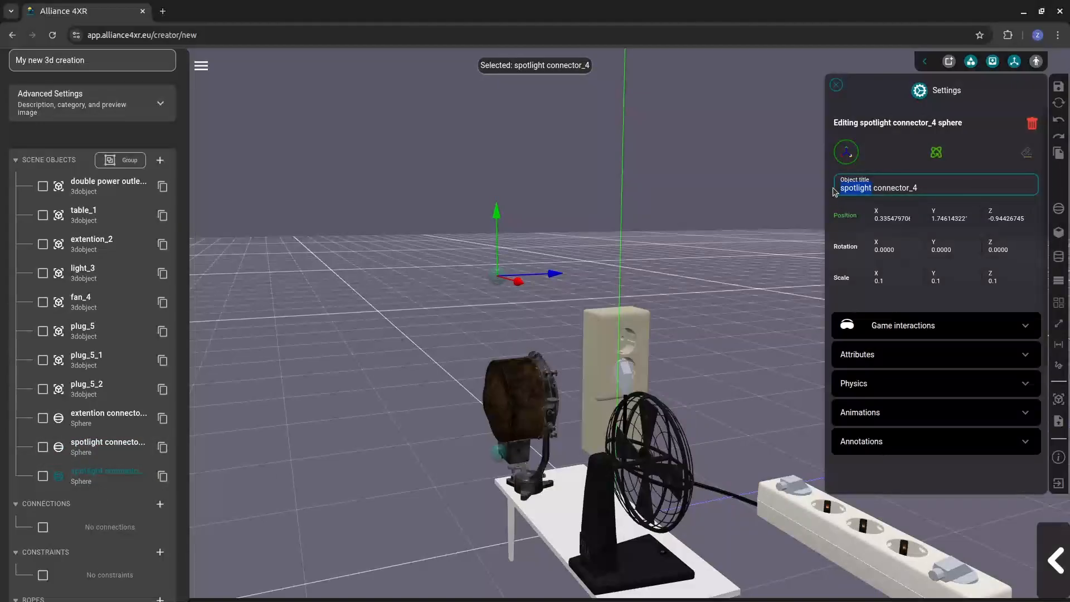
pyautogui.write('fan')
pyautogui.click(732, 223)
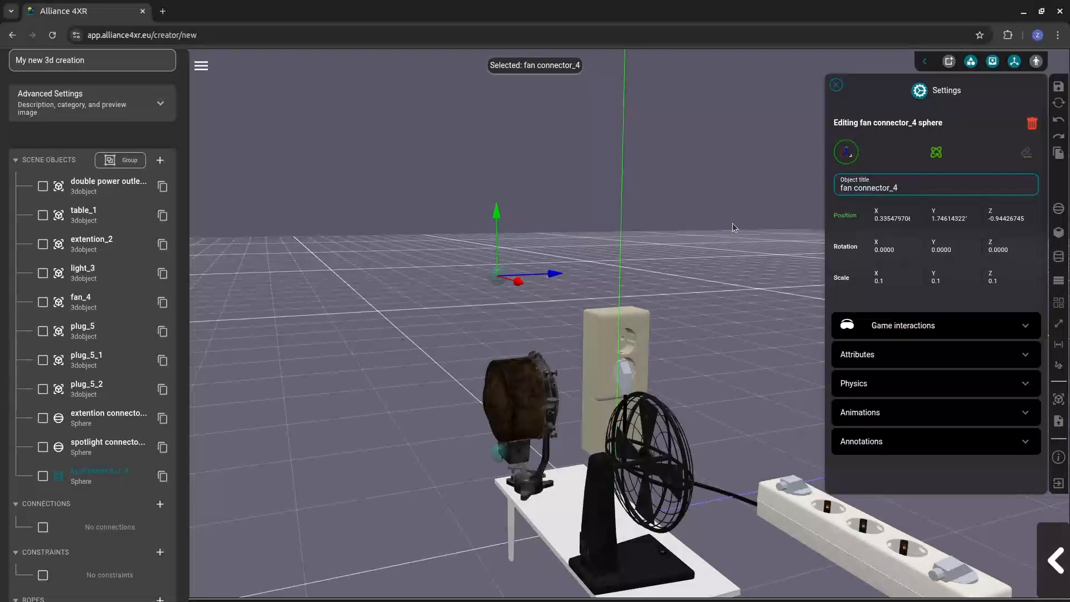
# Move fan connector_4 from above the light to the fan, at about X 1.26, Y 1.17, Z -1.41.
pyautogui.scroll(-2, 555, 309)
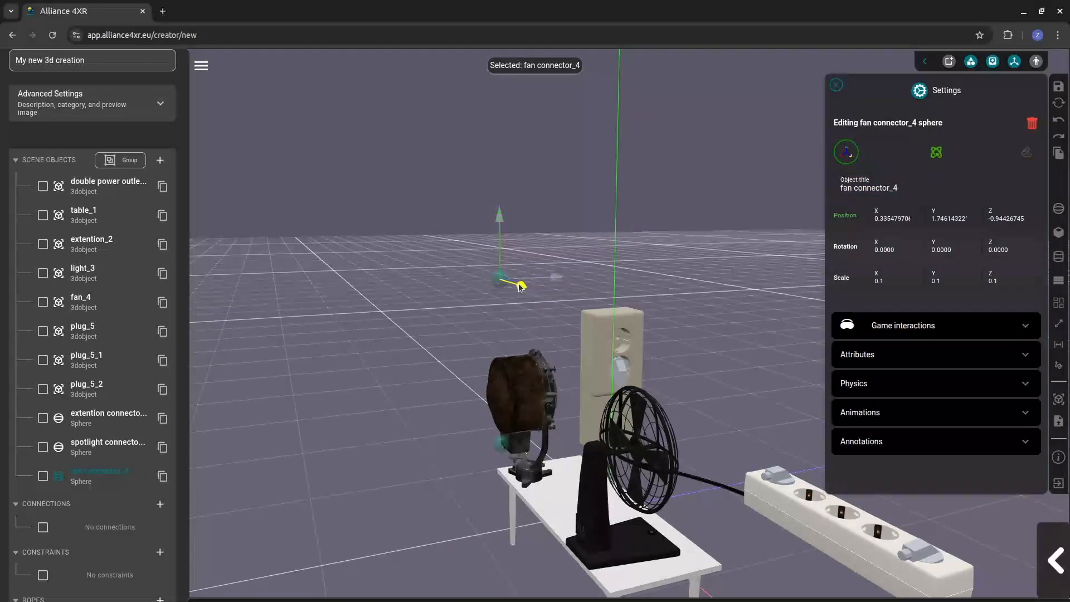
pyautogui.moveTo(520, 286); pyautogui.dragTo(625, 355)
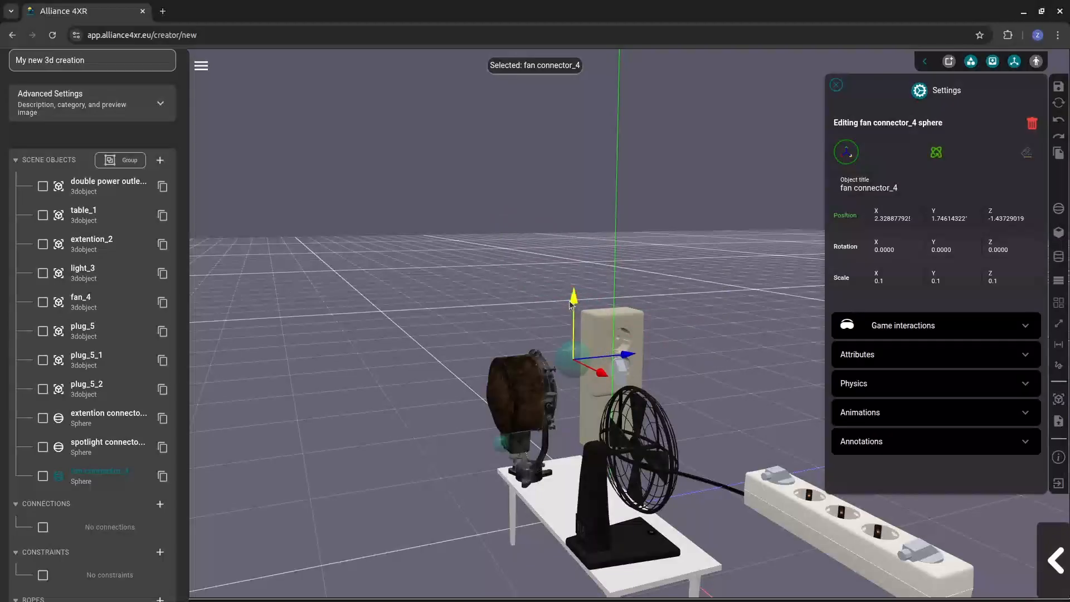
pyautogui.moveTo(574, 300); pyautogui.dragTo(571, 503)
pyautogui.moveTo(628, 548); pyautogui.dragTo(639, 544)
pyautogui.moveTo(659, 584); pyautogui.dragTo(717, 480)
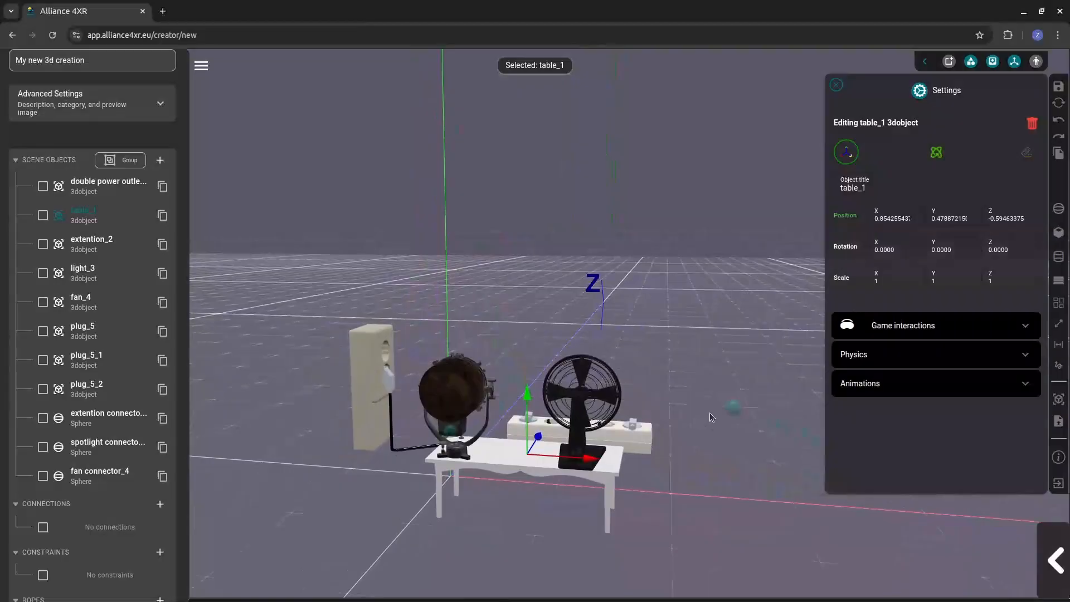
pyautogui.click(732, 417)
pyautogui.moveTo(767, 411); pyautogui.dragTo(606, 401)
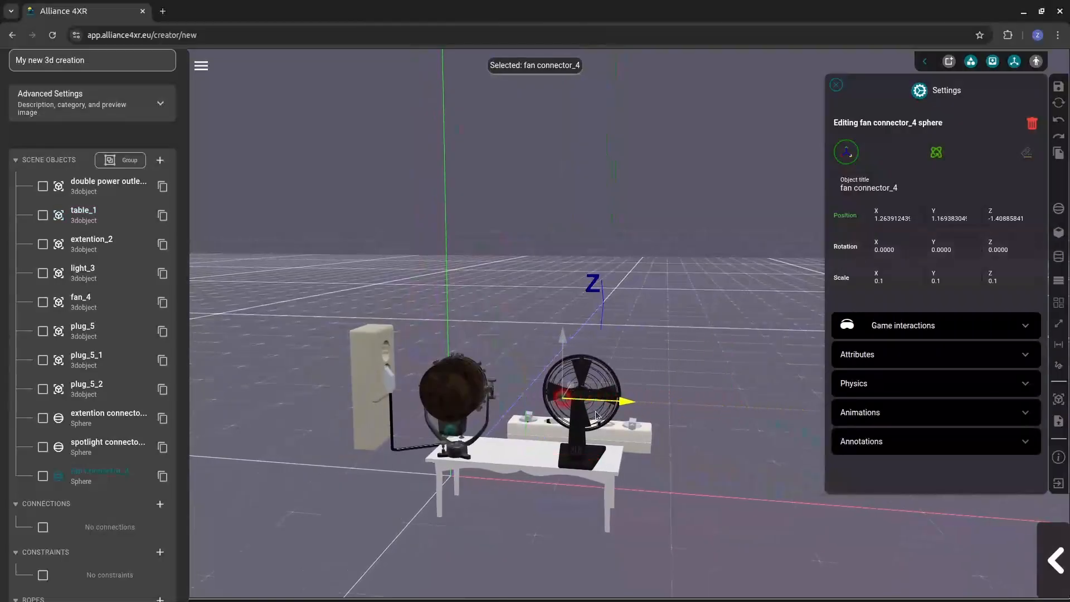
# Lower fan connector_4 onto the rear of the fan's base, at about X 1.29, Y 0.50, Z -0.83.
pyautogui.moveTo(571, 333); pyautogui.dragTo(610, 476)
pyautogui.moveTo(516, 509)
pyautogui.mouseDown()
pyautogui.moveTo(611, 529)
pyautogui.moveTo(544, 520)
pyautogui.moveTo(527, 504)
pyautogui.mouseUp()
pyautogui.click(536, 465)
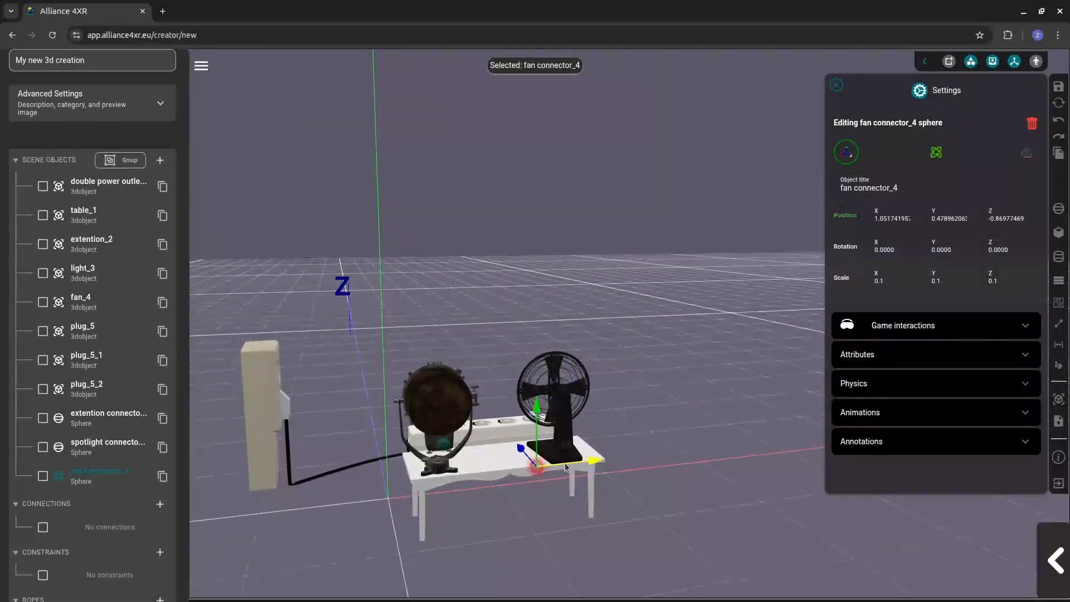
pyautogui.moveTo(566, 467); pyautogui.dragTo(555, 448)
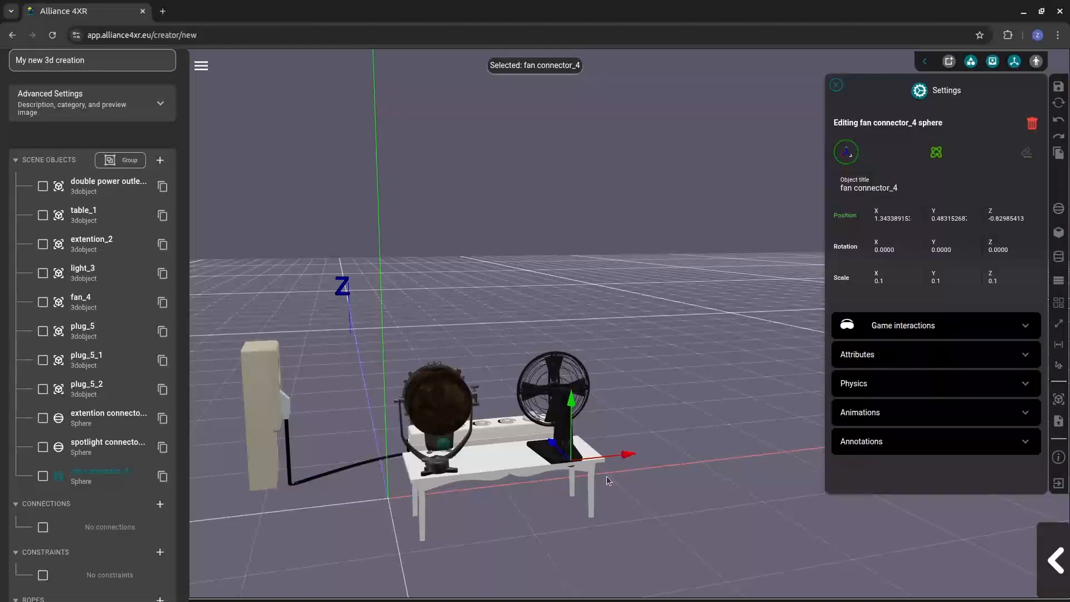
pyautogui.scroll(4, 631, 552)
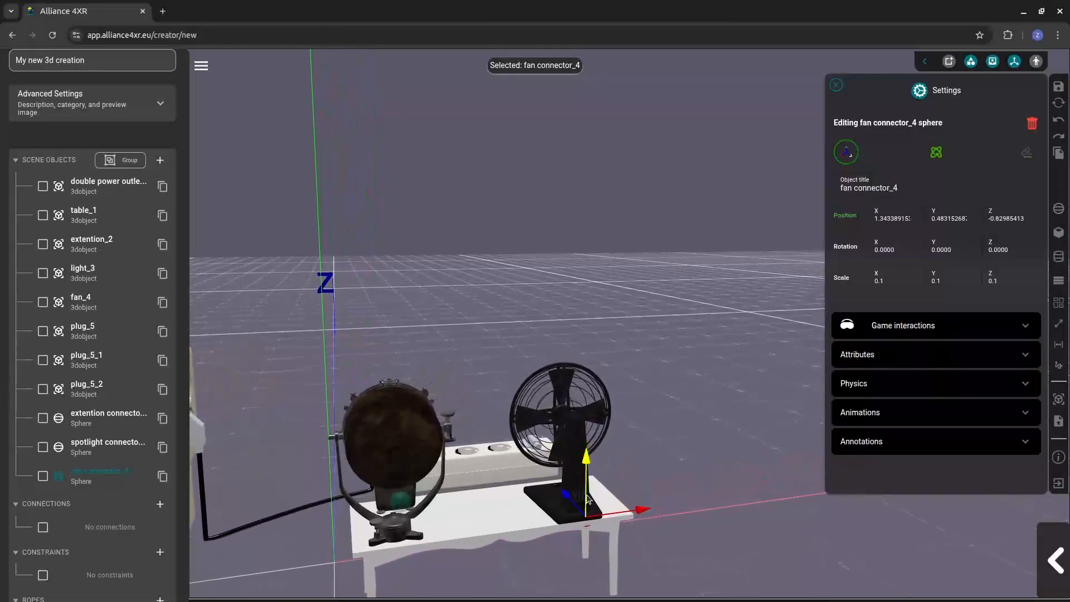
pyautogui.moveTo(588, 498); pyautogui.dragTo(620, 510)
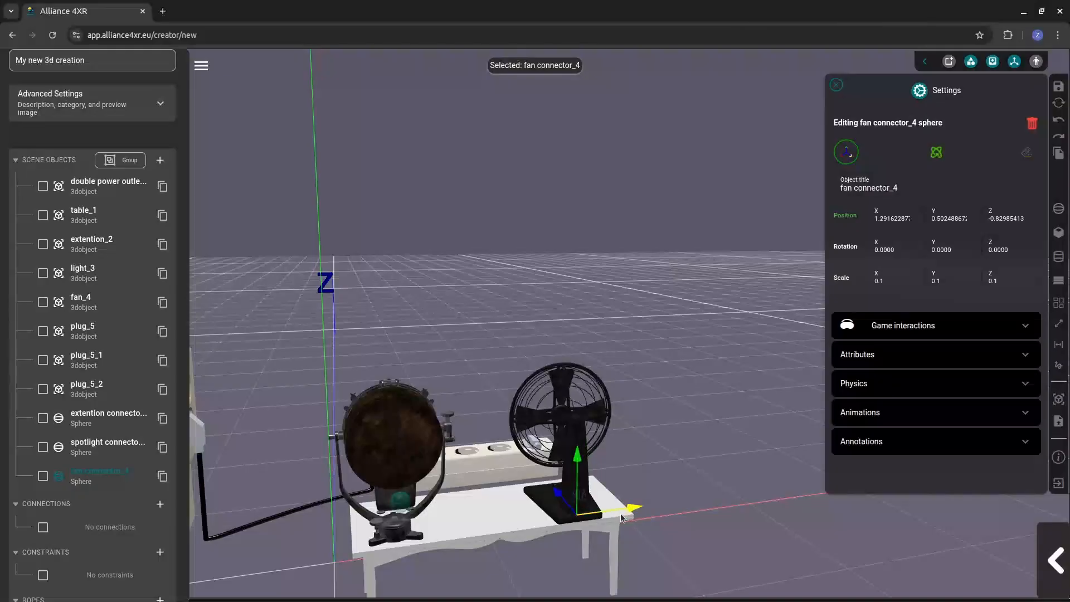
pyautogui.scroll(-2, 588, 546)
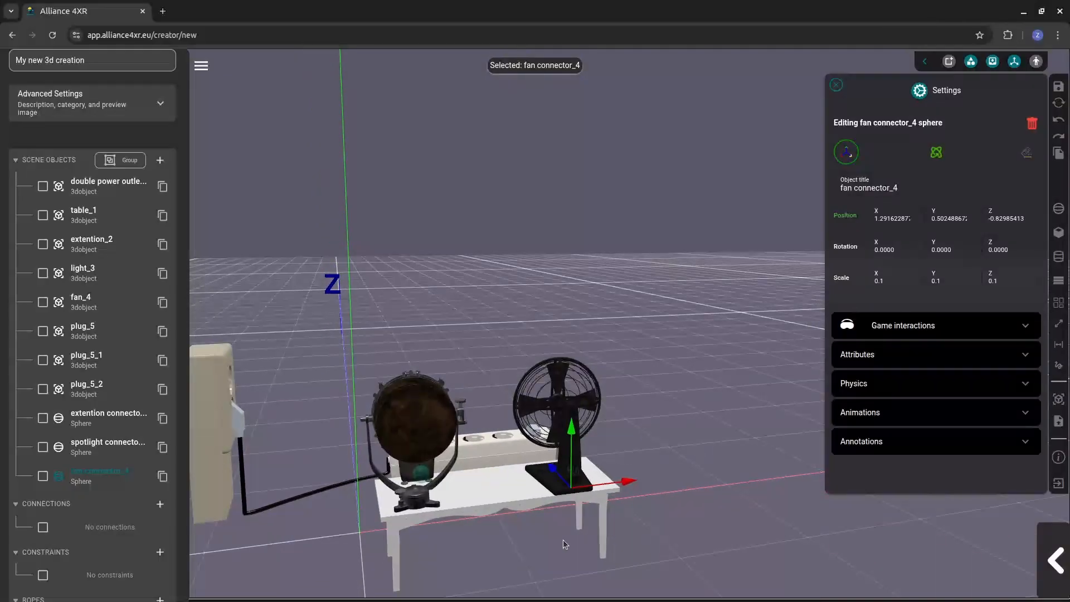
# Add a second rope that starts at plug_5_1 and ends at the spotlight connector.
pyautogui.scroll(-1, 156, 551)
pyautogui.click(159, 542)
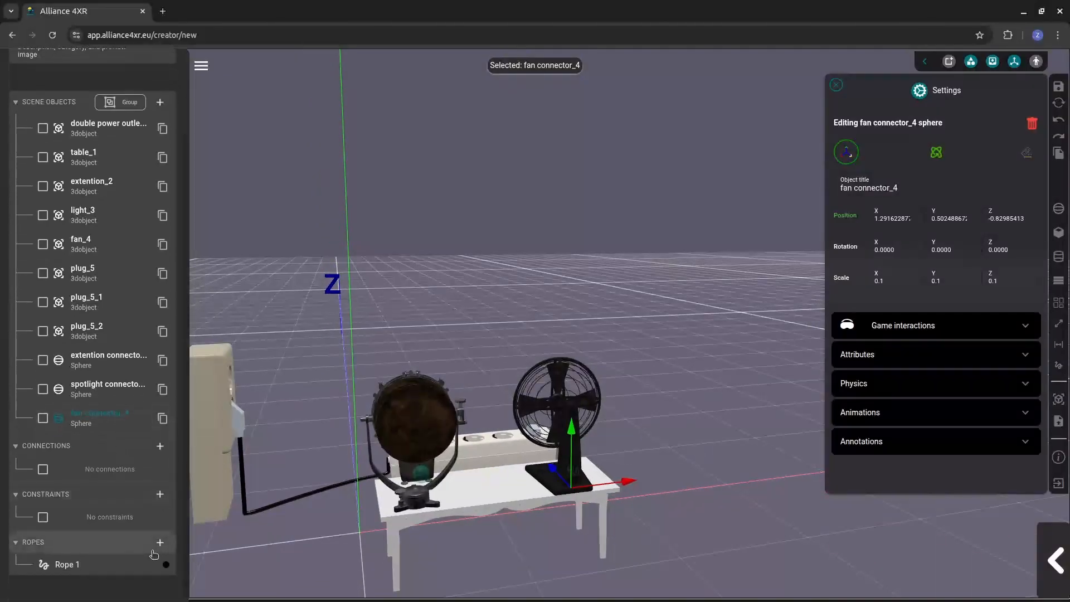
pyautogui.click(160, 542)
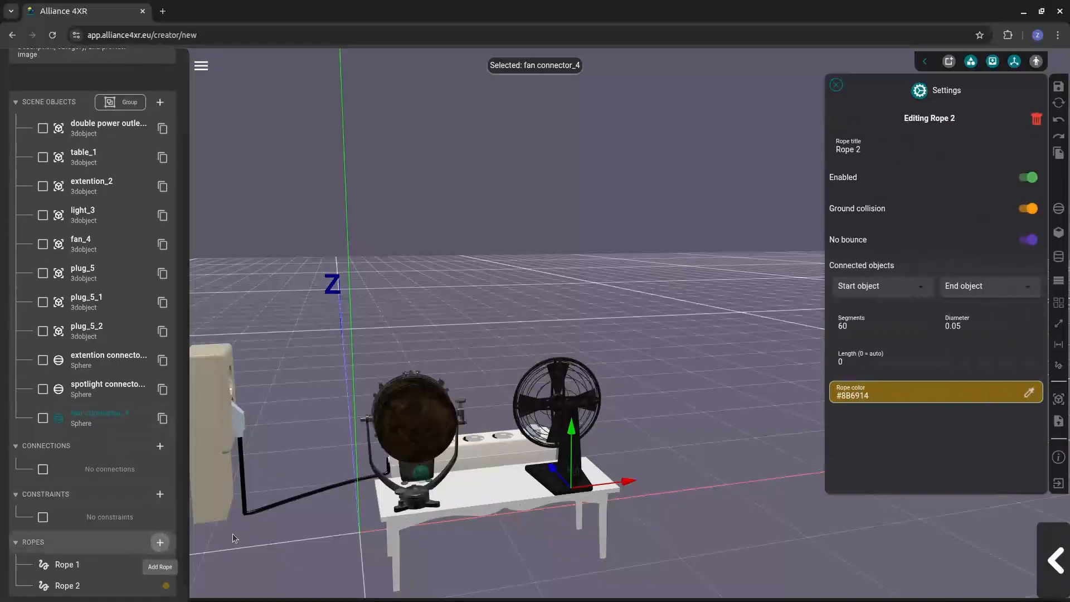
pyautogui.click(897, 289)
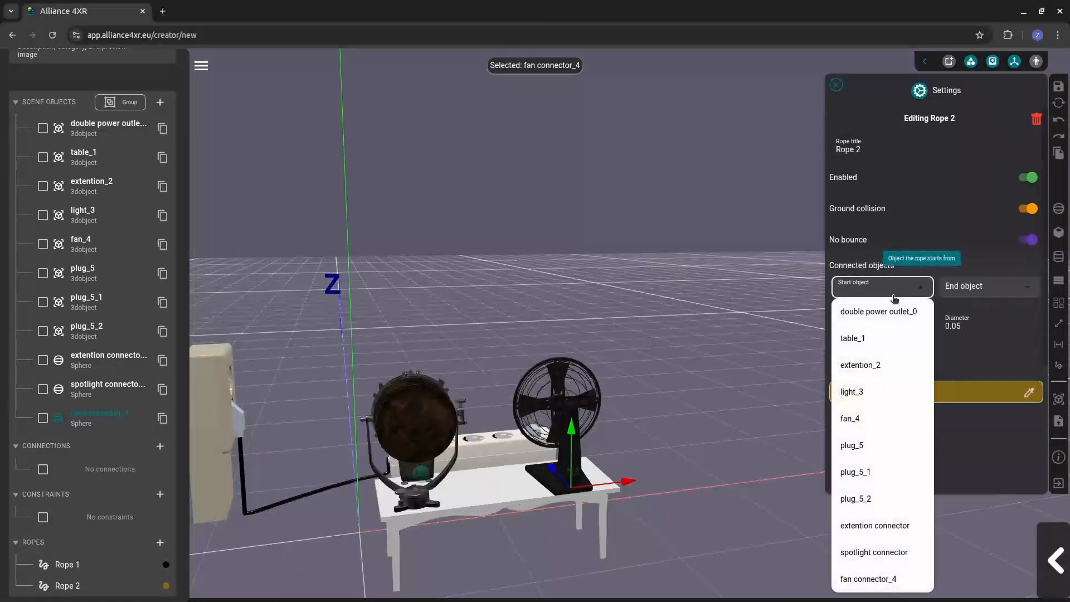
pyautogui.click(878, 472)
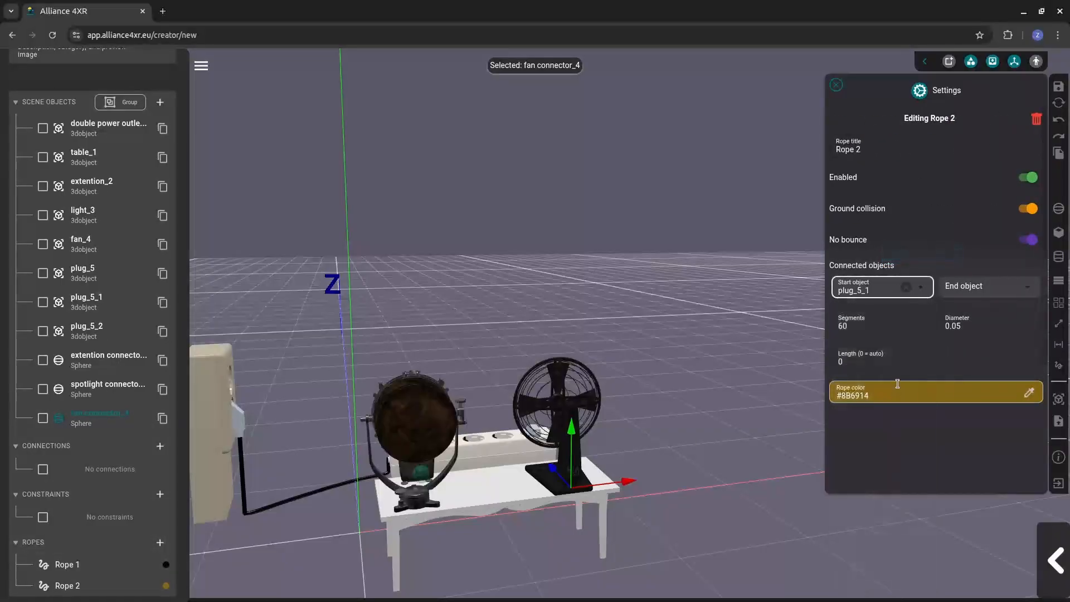
pyautogui.click(996, 295)
pyautogui.click(973, 555)
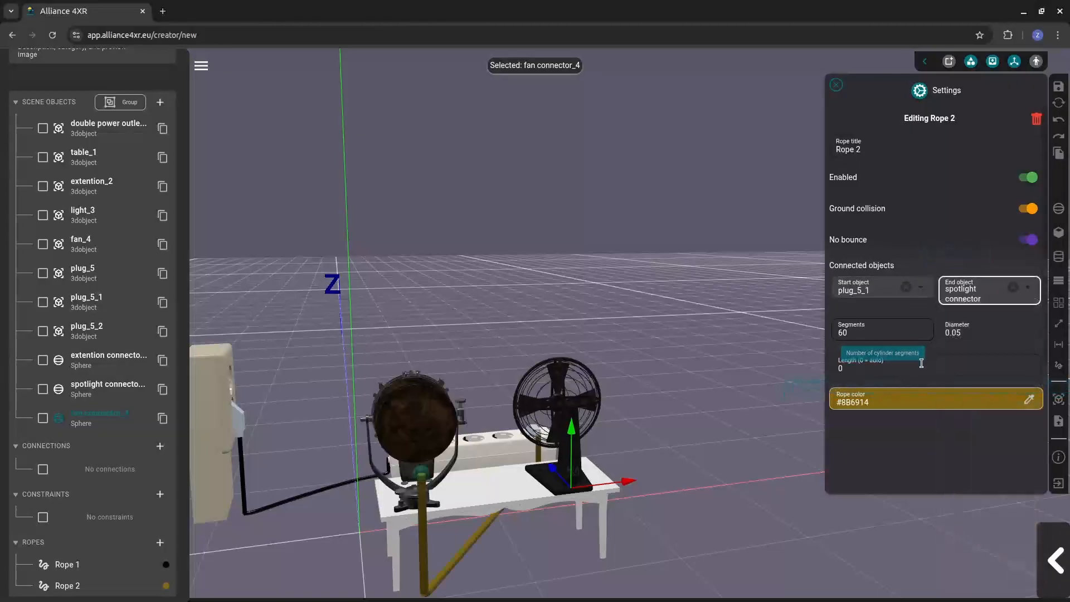
# Colour Rope 2 black (#000000) and set its diameter to 0.03.
pyautogui.click(1029, 399)
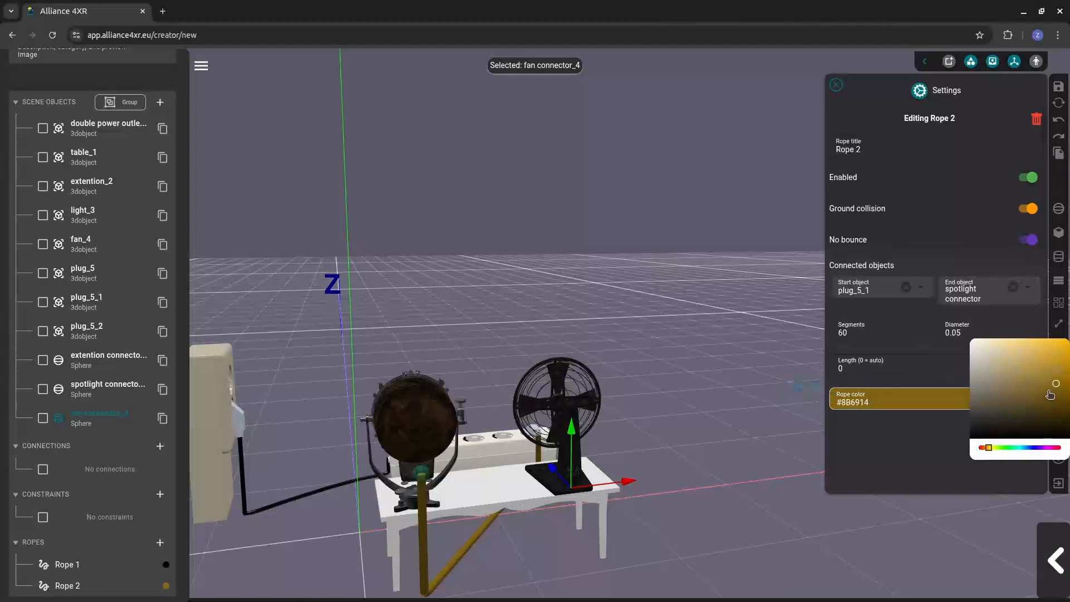
pyautogui.moveTo(1047, 388); pyautogui.dragTo(956, 438)
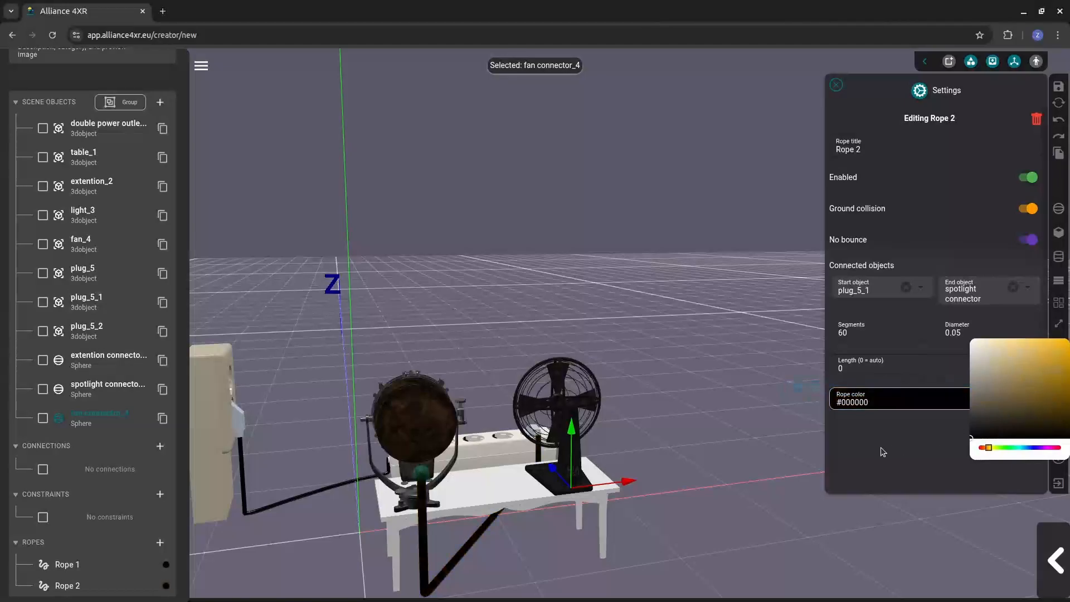
pyautogui.click(971, 332)
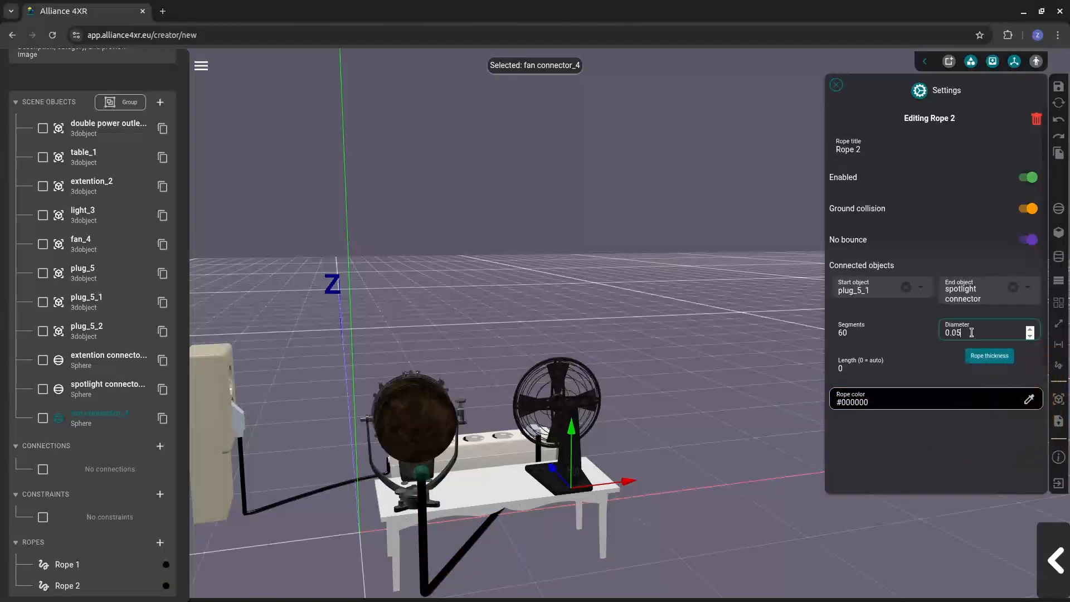
pyautogui.write('3')
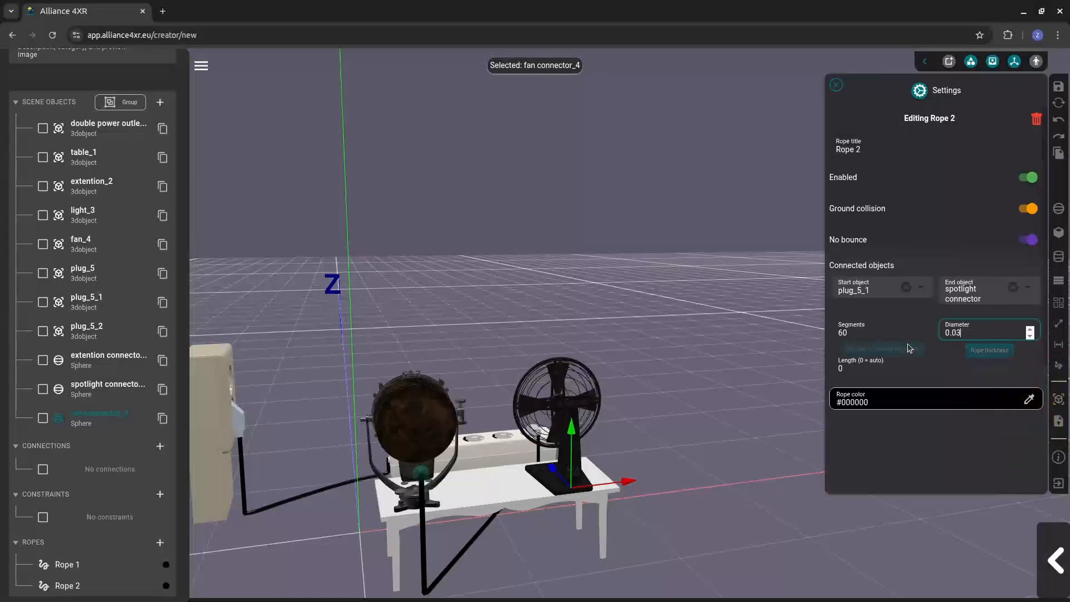
pyautogui.click(910, 350)
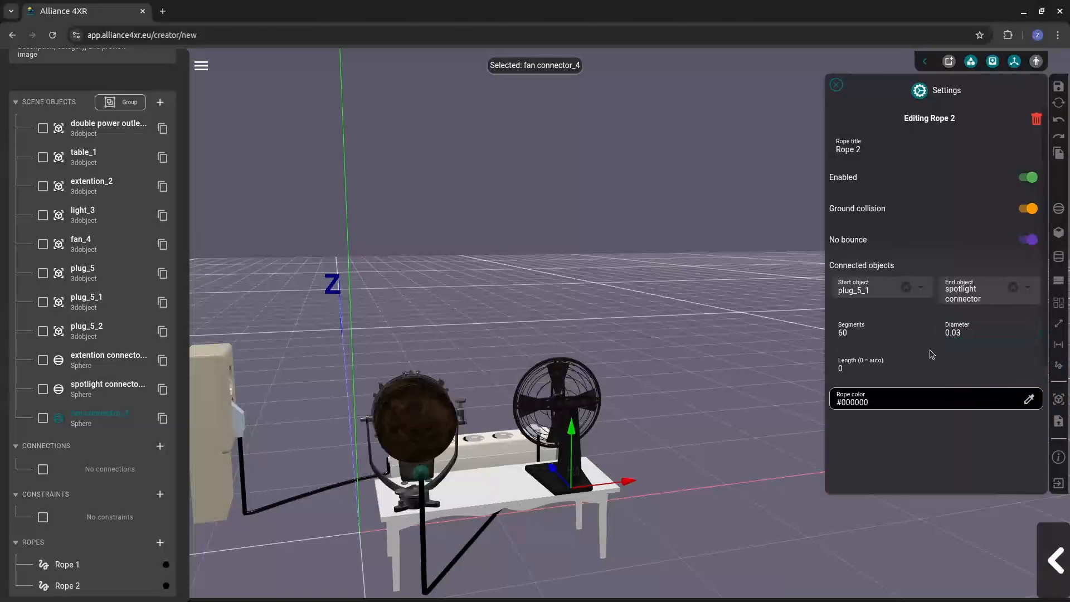
# Set the length of Rope 2 to 3 so the cable sags between plug and light.
pyautogui.moveTo(719, 390); pyautogui.dragTo(655, 366)
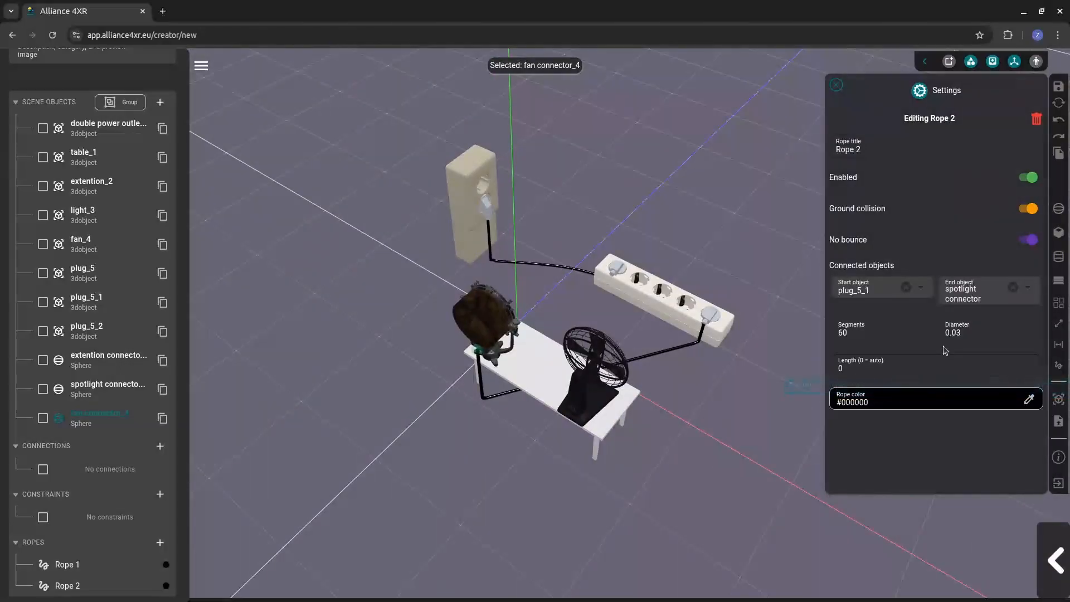
pyautogui.doubleClick(855, 366)
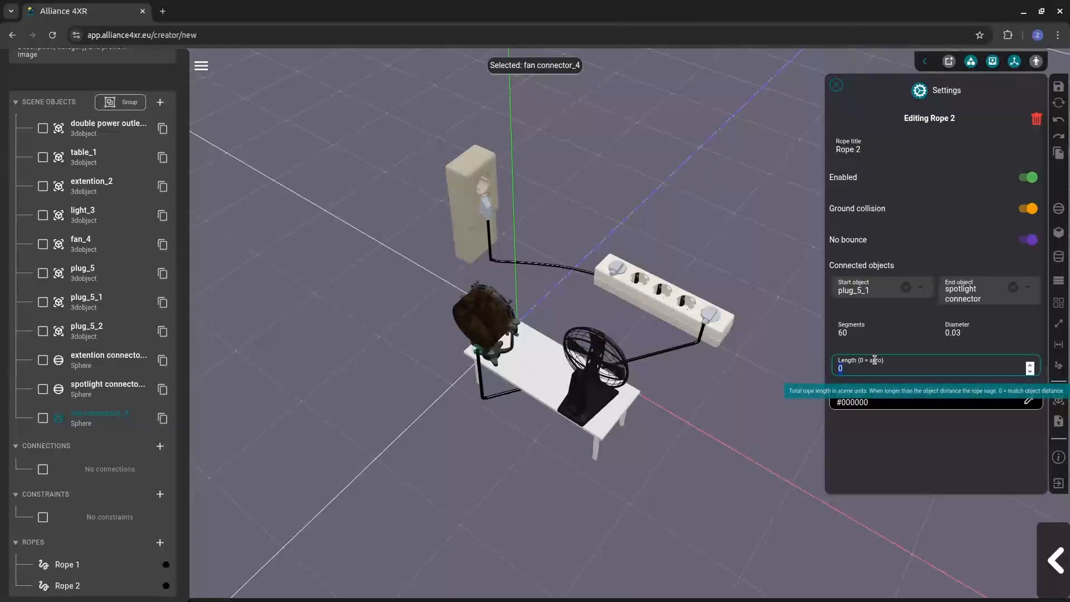
pyautogui.write('3')
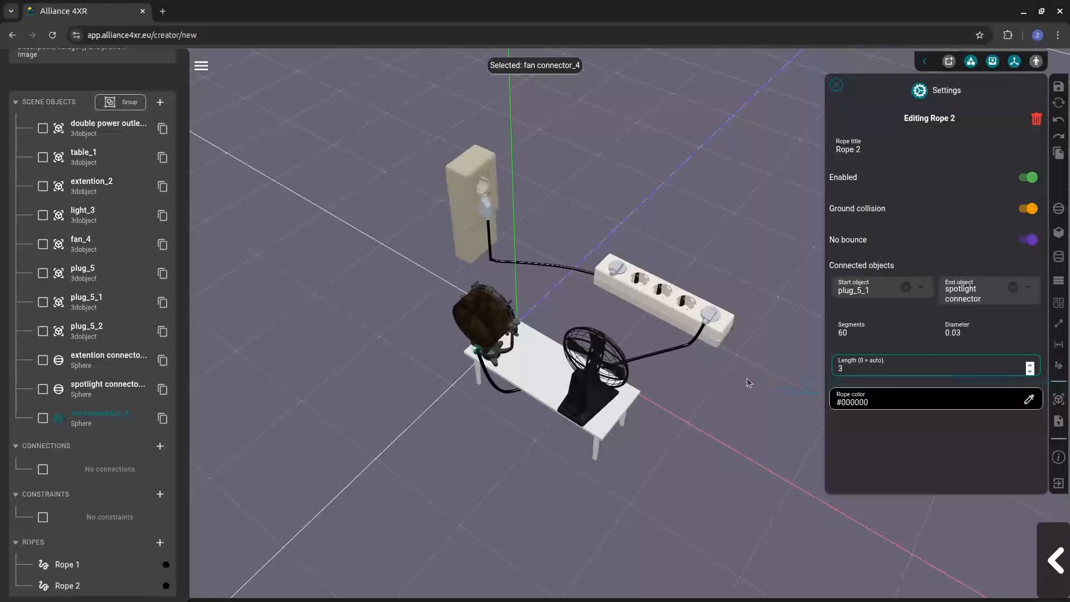
pyautogui.click(911, 441)
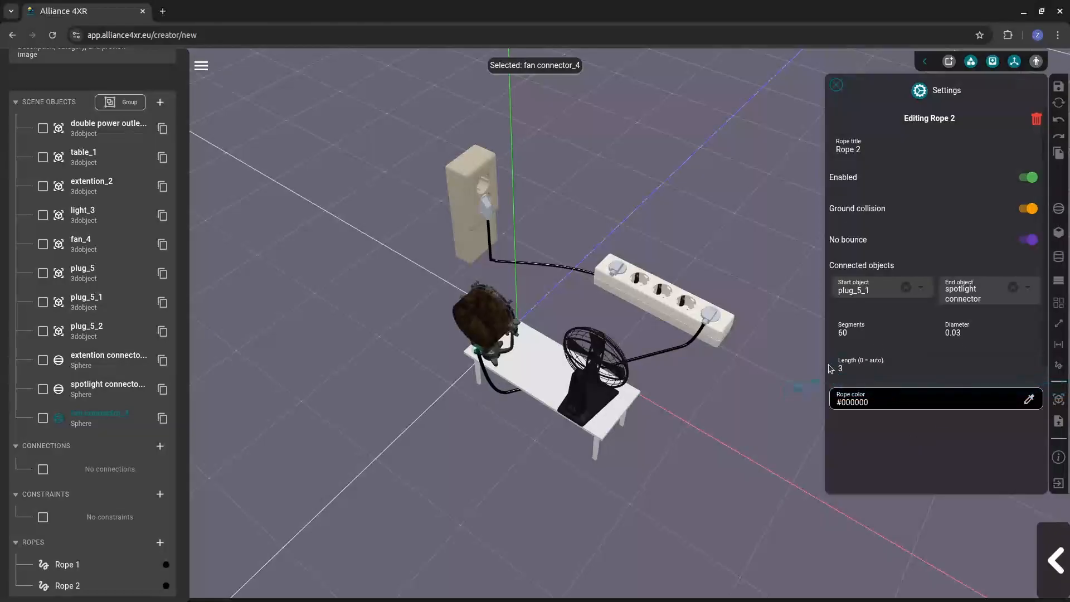
pyautogui.scroll(2, 703, 421)
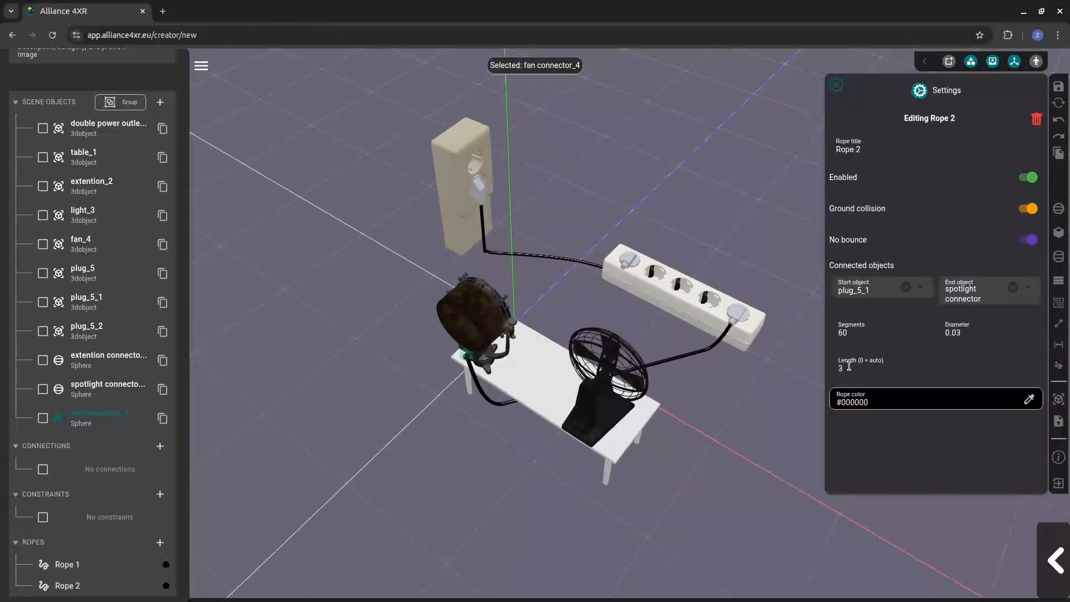
# Make the spotlight connector sphere invisible by setting its opacity to 0.
pyautogui.click(129, 384)
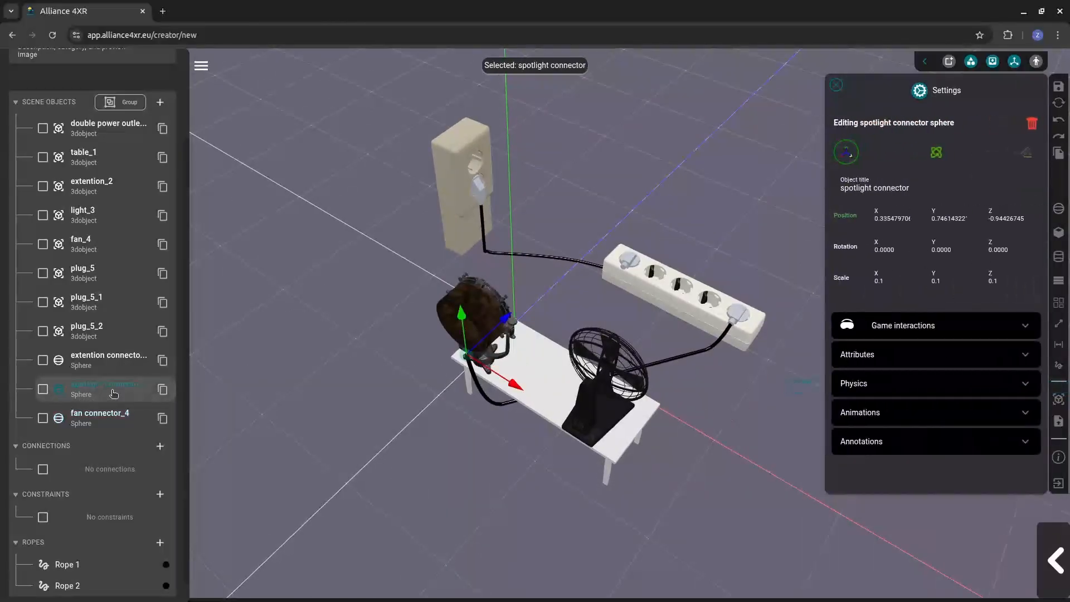
pyautogui.click(942, 355)
pyautogui.click(928, 420)
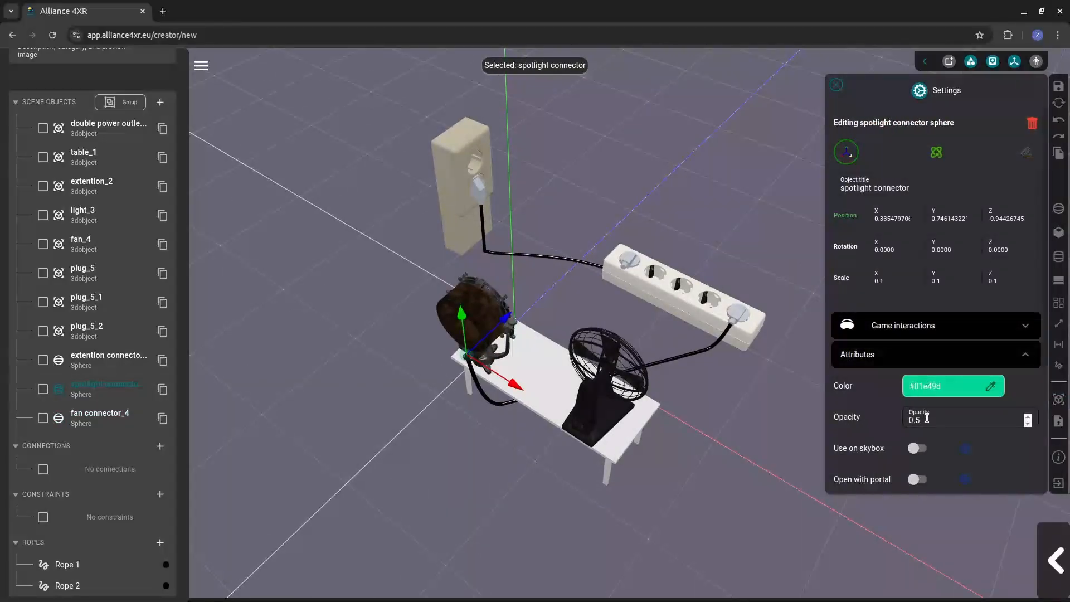
pyautogui.moveTo(928, 420); pyautogui.dragTo(890, 422)
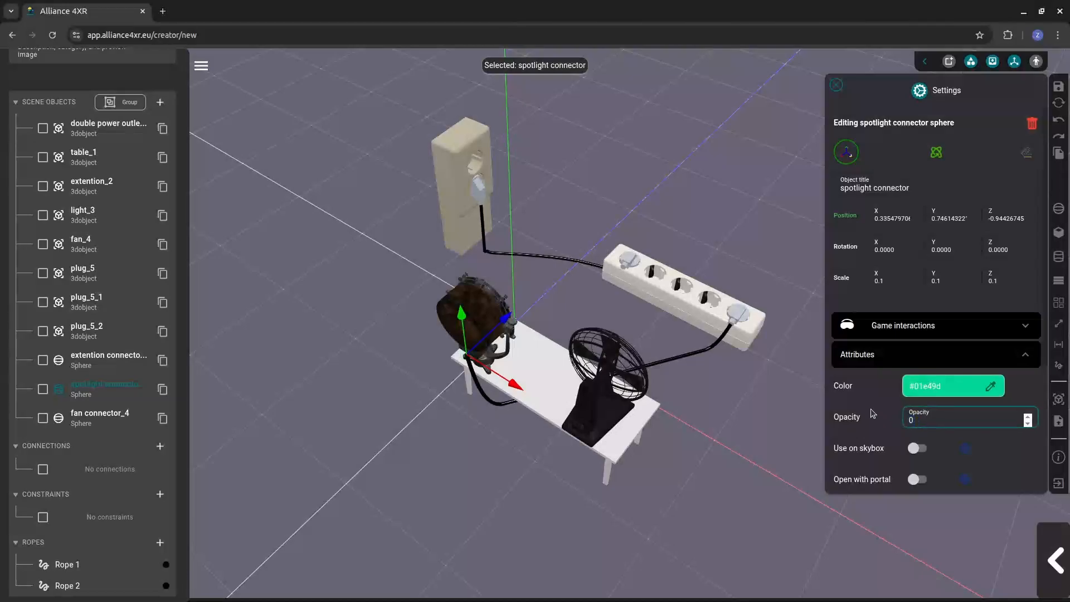
# Move the spotlight connector along the Z axis toward the light, to about Z -0.90.
pyautogui.scroll(5, 399, 418)
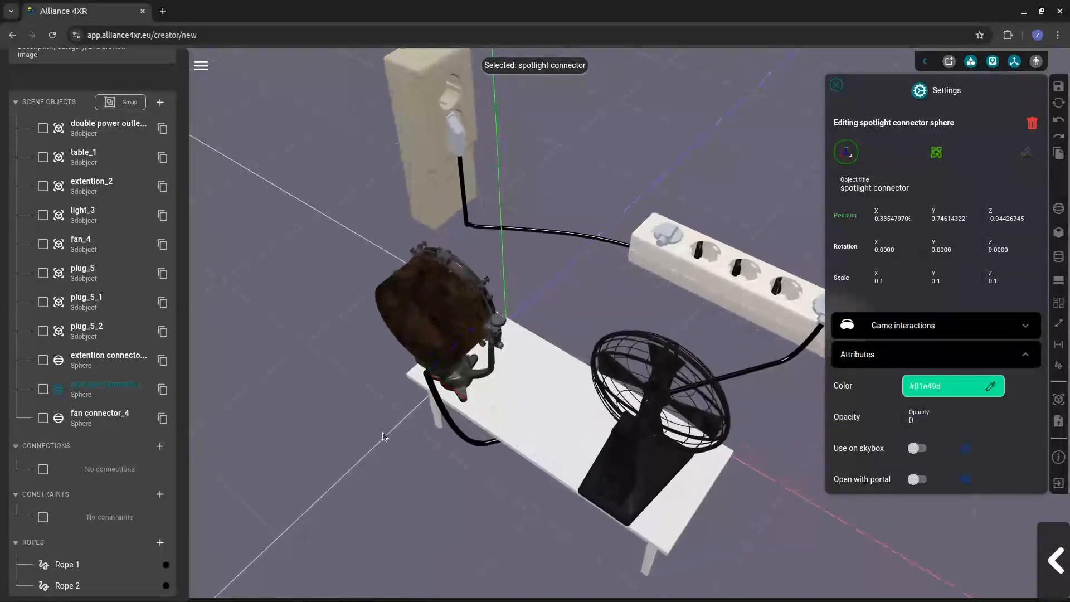
pyautogui.moveTo(399, 415); pyautogui.dragTo(404, 537)
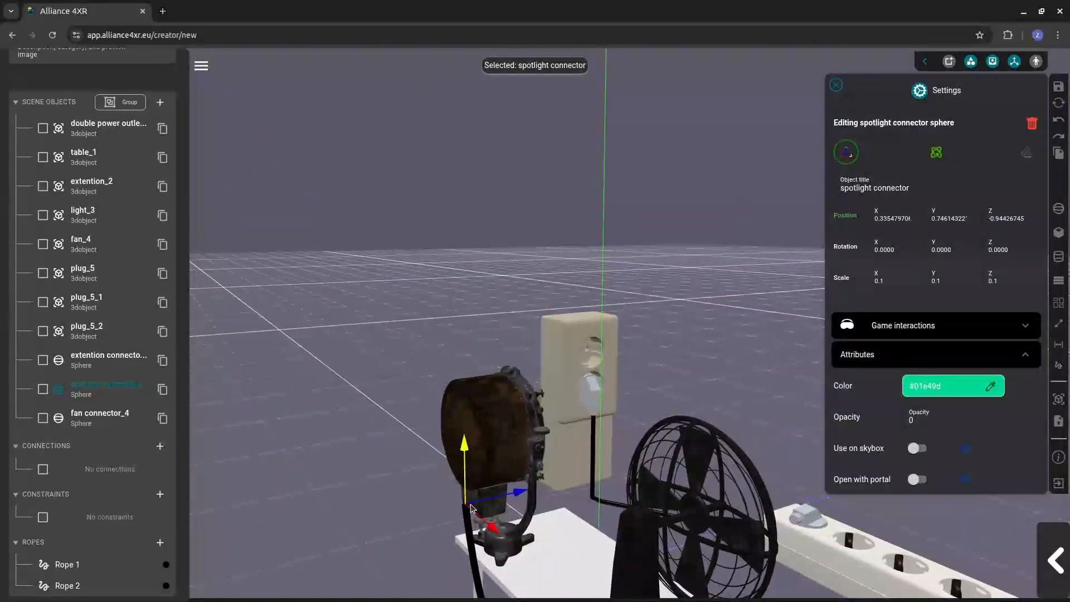
pyautogui.click(465, 504)
pyautogui.click(463, 509)
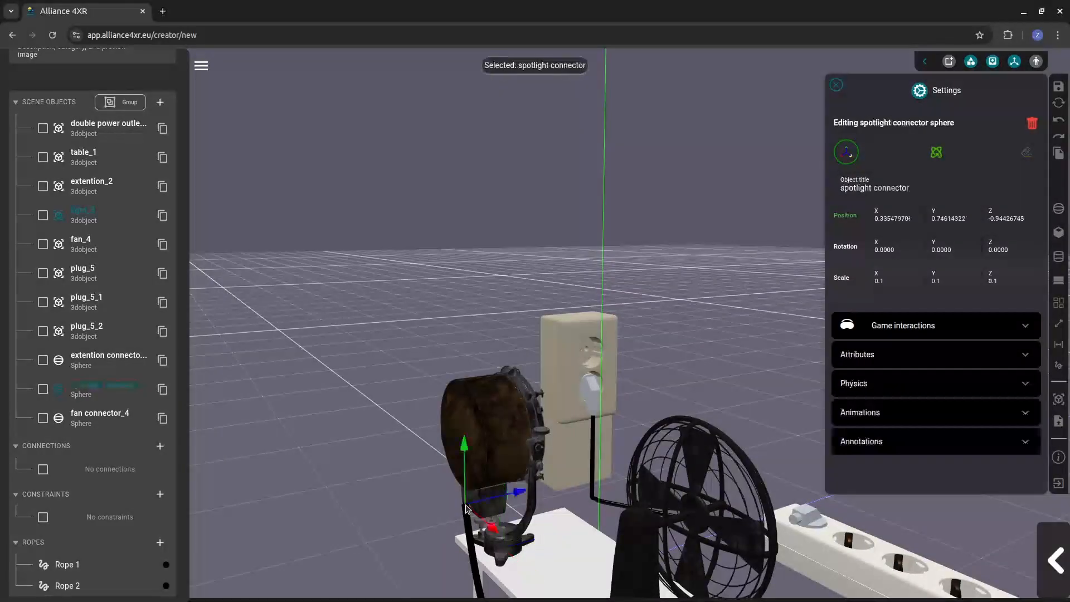
pyautogui.moveTo(483, 505); pyautogui.dragTo(492, 502)
pyautogui.moveTo(493, 502); pyautogui.dragTo(492, 502)
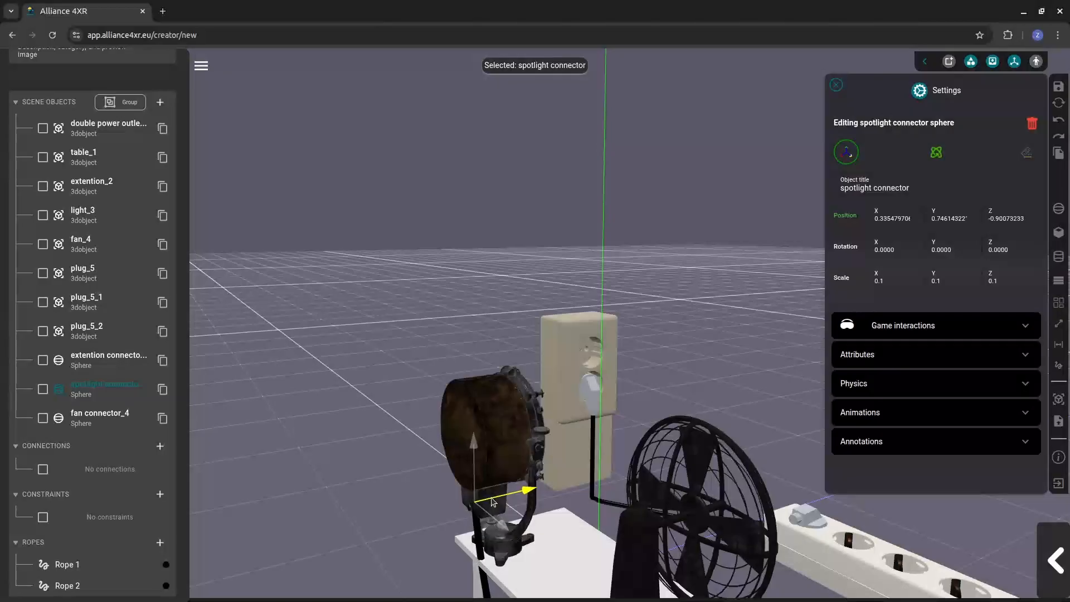
# Reposition the spotlight connector at the back of the light, at about X 0.33, Z -0.94.
pyautogui.scroll(-5, 501, 556)
pyautogui.moveTo(440, 566); pyautogui.dragTo(475, 577)
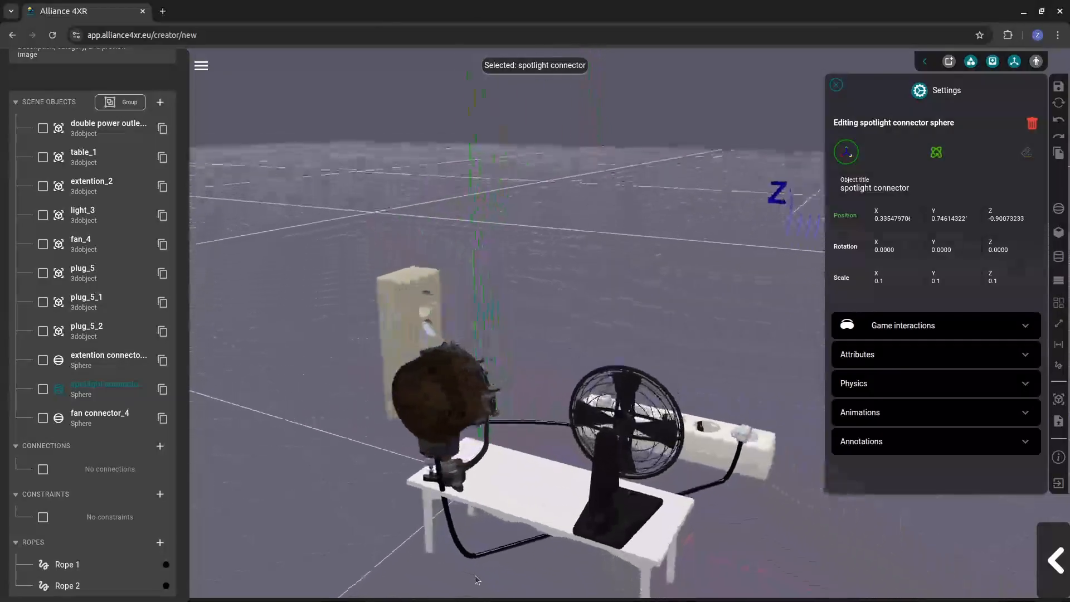
pyautogui.moveTo(466, 537); pyautogui.dragTo(421, 473)
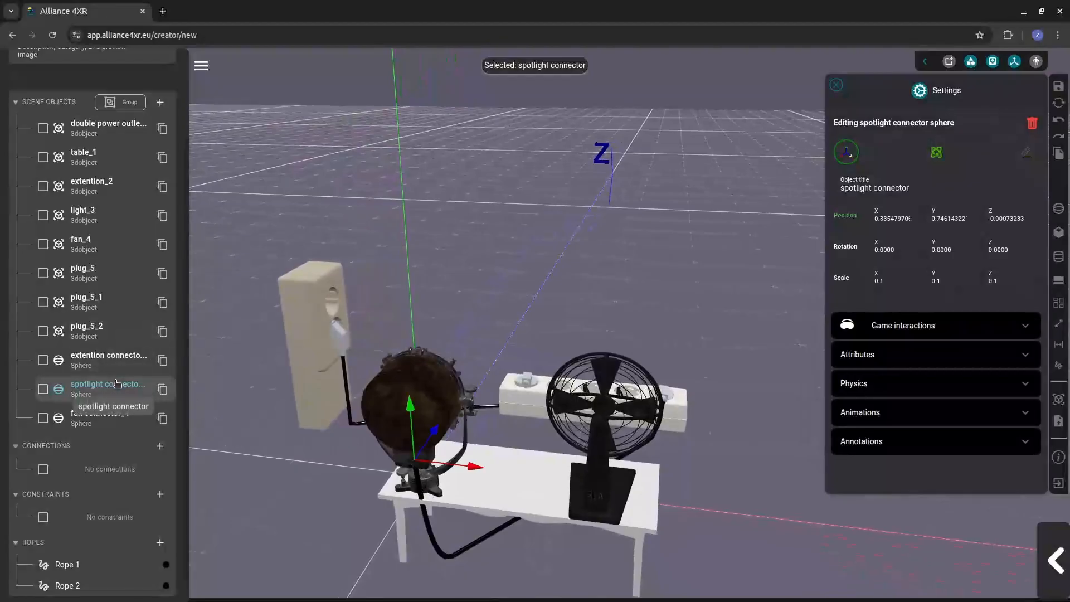
pyautogui.click(434, 442)
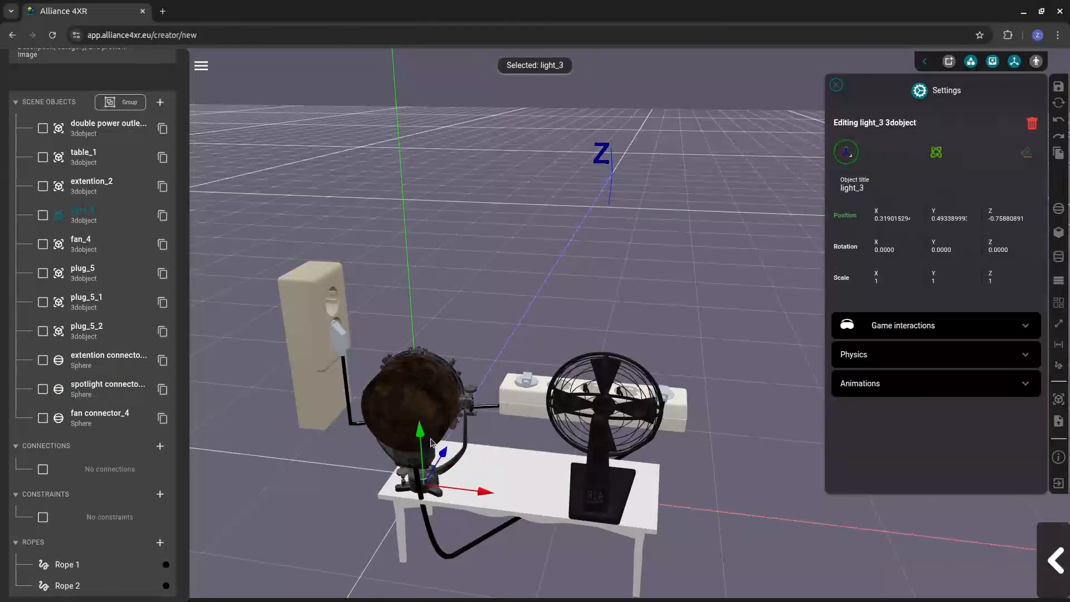
pyautogui.click(113, 396)
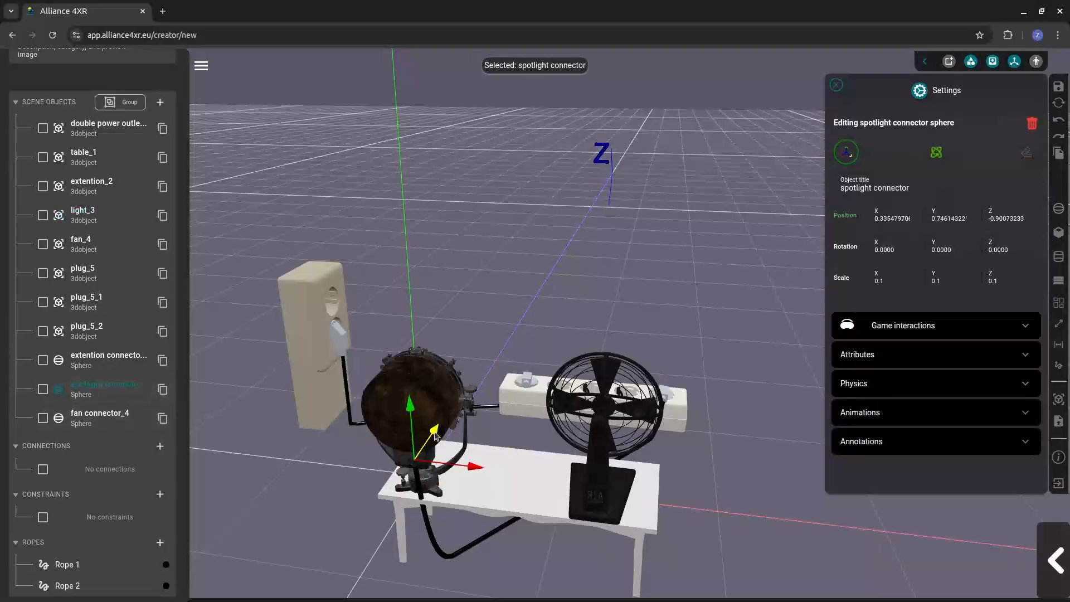
pyautogui.moveTo(434, 438); pyautogui.dragTo(432, 433)
pyautogui.scroll(3, 443, 539)
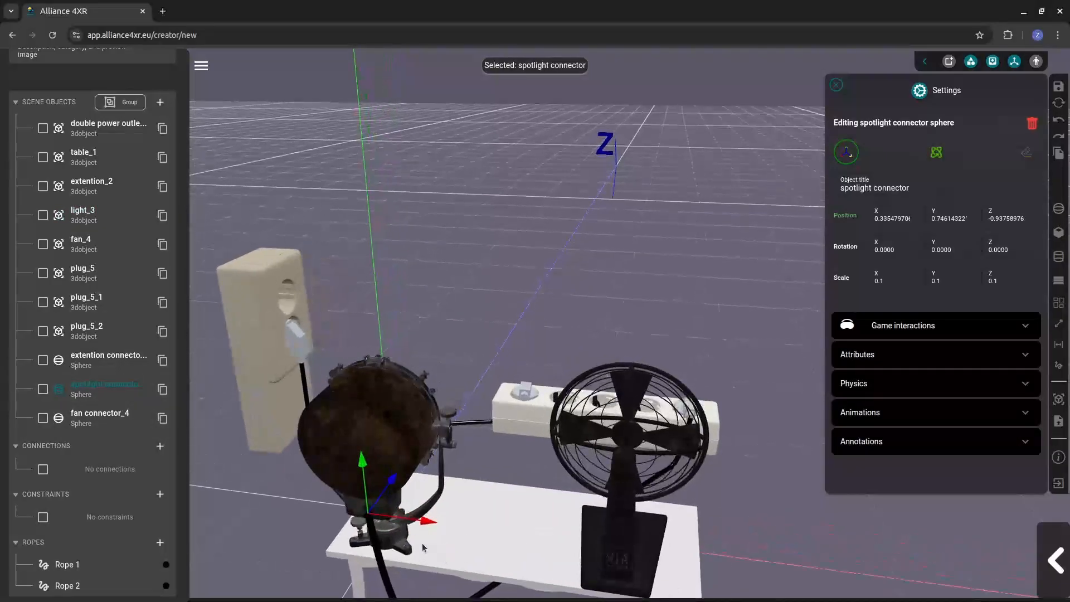
pyautogui.moveTo(423, 521); pyautogui.dragTo(387, 496)
pyautogui.click(758, 511)
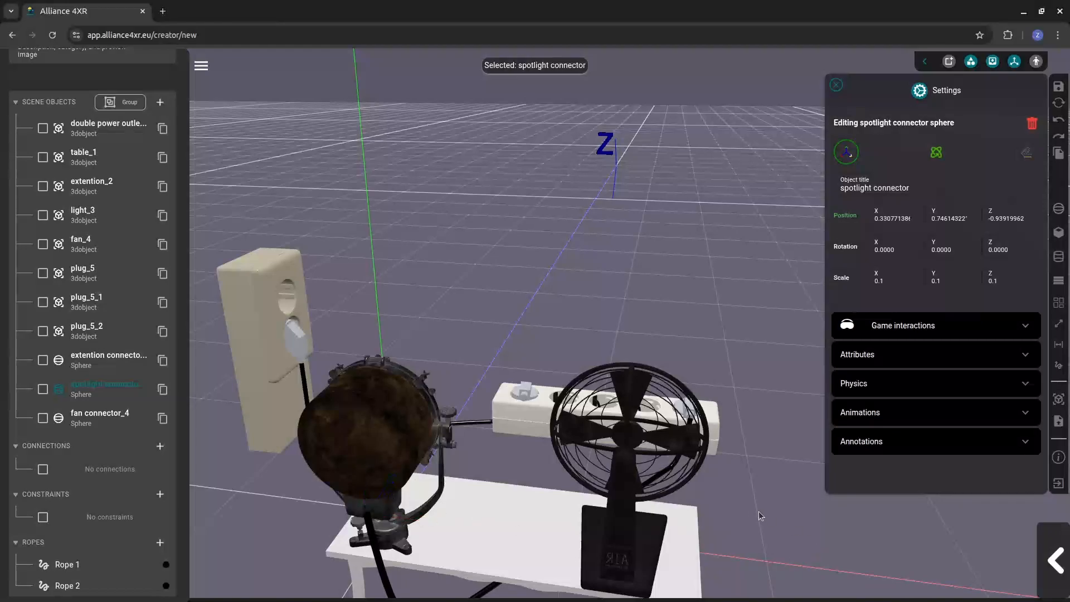
# Add a third rope that starts at fan connector_4 and ends at plug_5_2.
pyautogui.scroll(-4, 746, 516)
pyautogui.moveTo(746, 516); pyautogui.dragTo(797, 498)
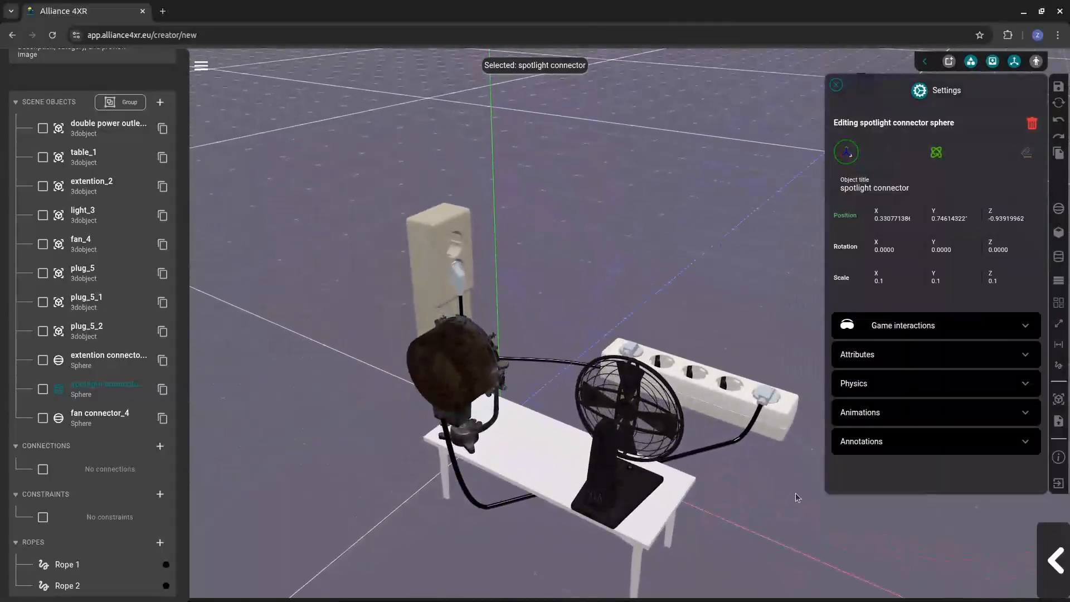
pyautogui.click(159, 543)
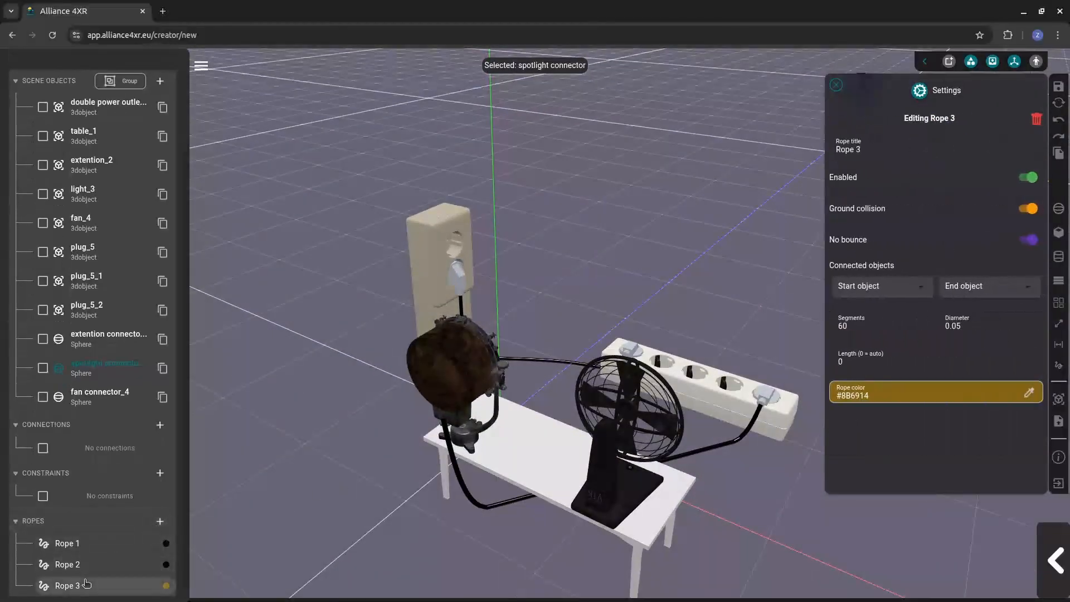
pyautogui.click(90, 585)
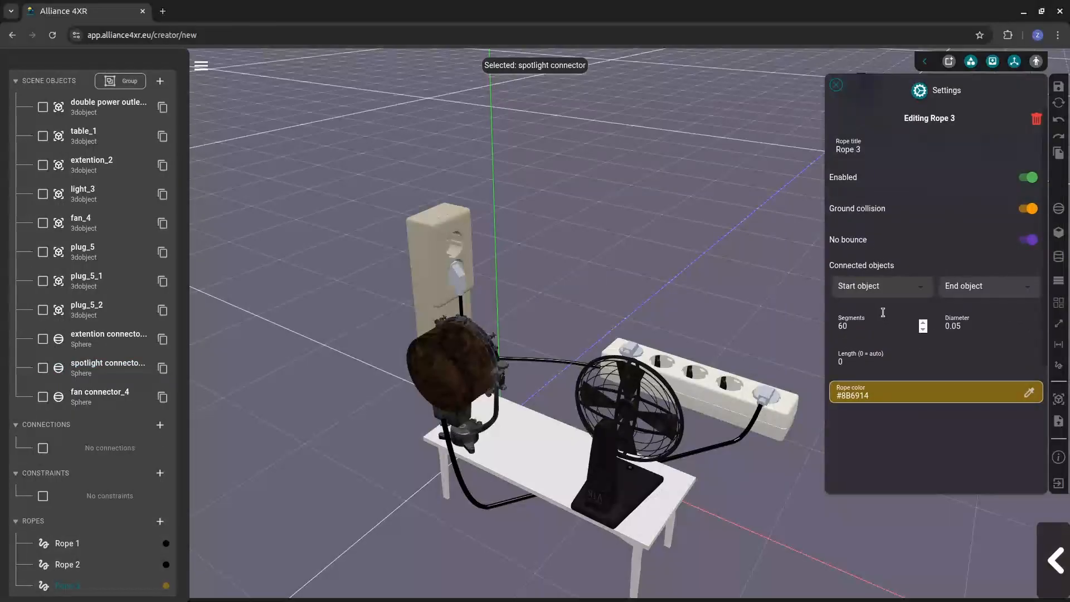
pyautogui.click(893, 287)
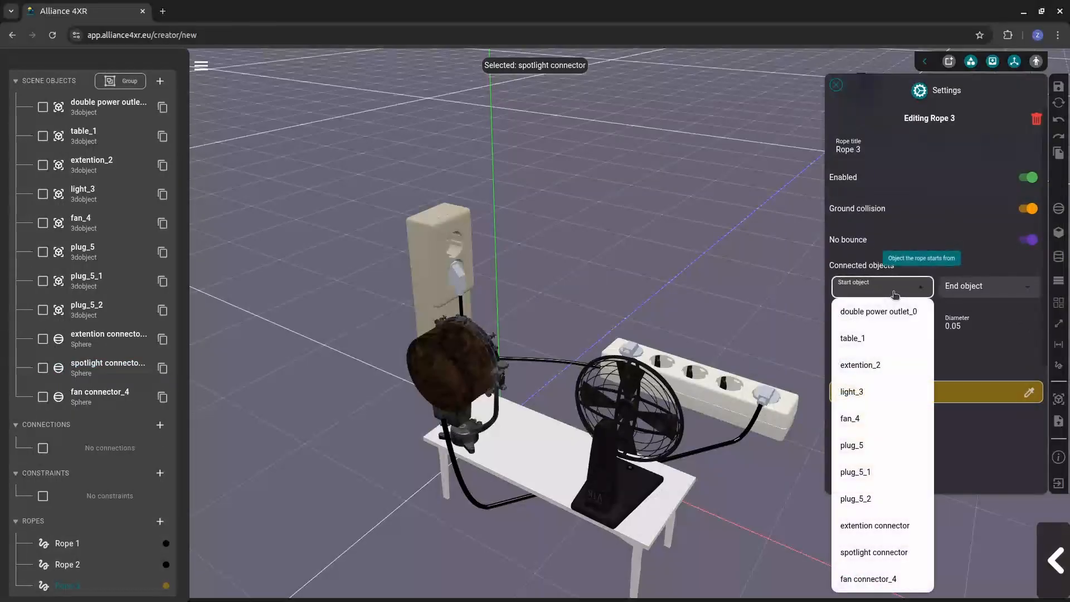
pyautogui.click(871, 577)
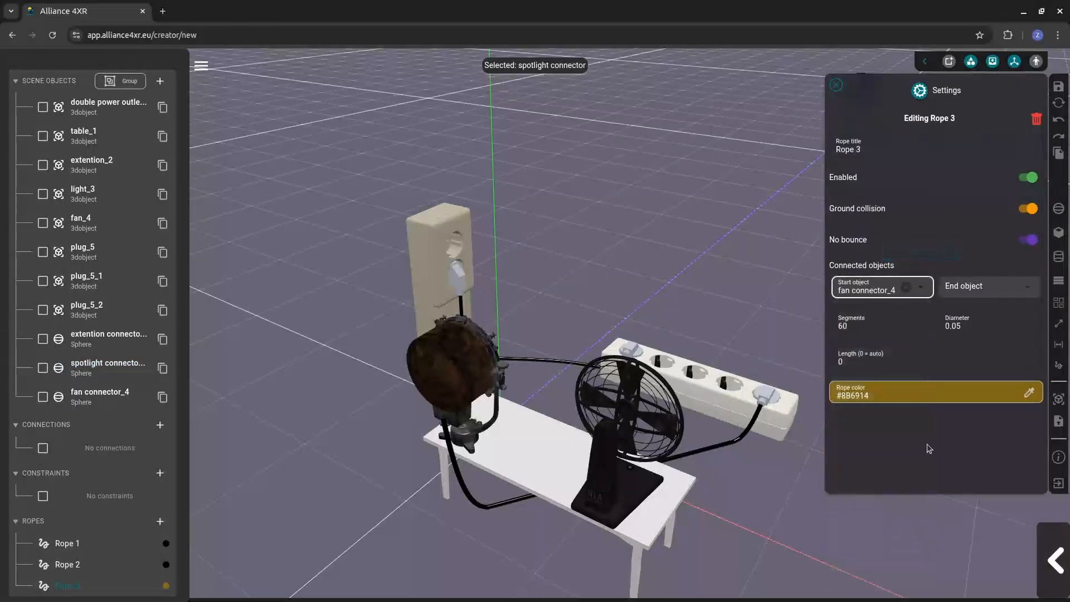
pyautogui.click(990, 288)
pyautogui.click(968, 498)
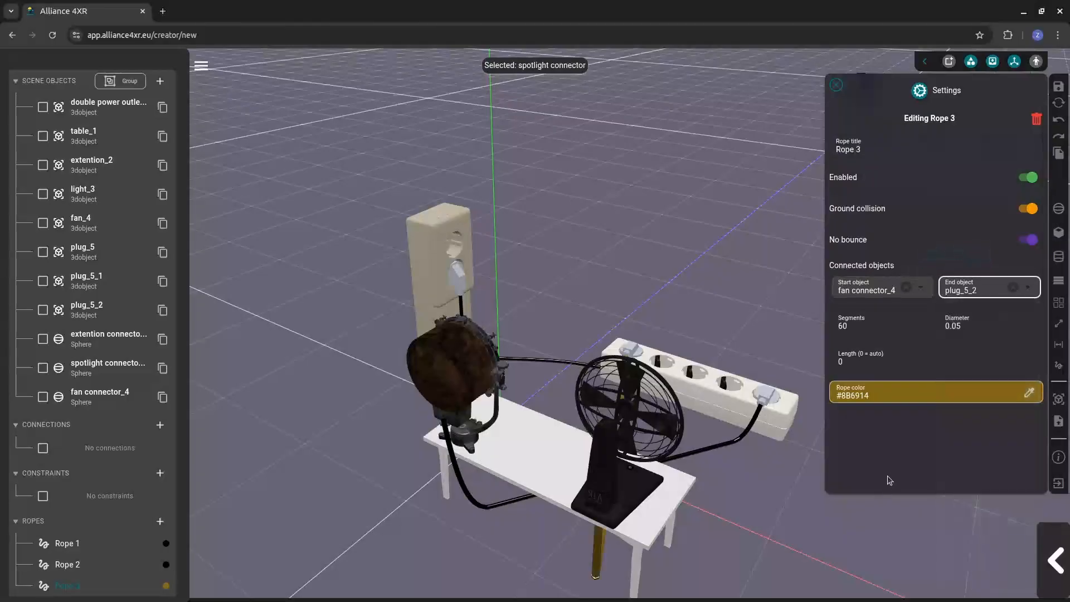
pyautogui.scroll(-2, 762, 523)
pyautogui.moveTo(744, 517); pyautogui.dragTo(721, 468)
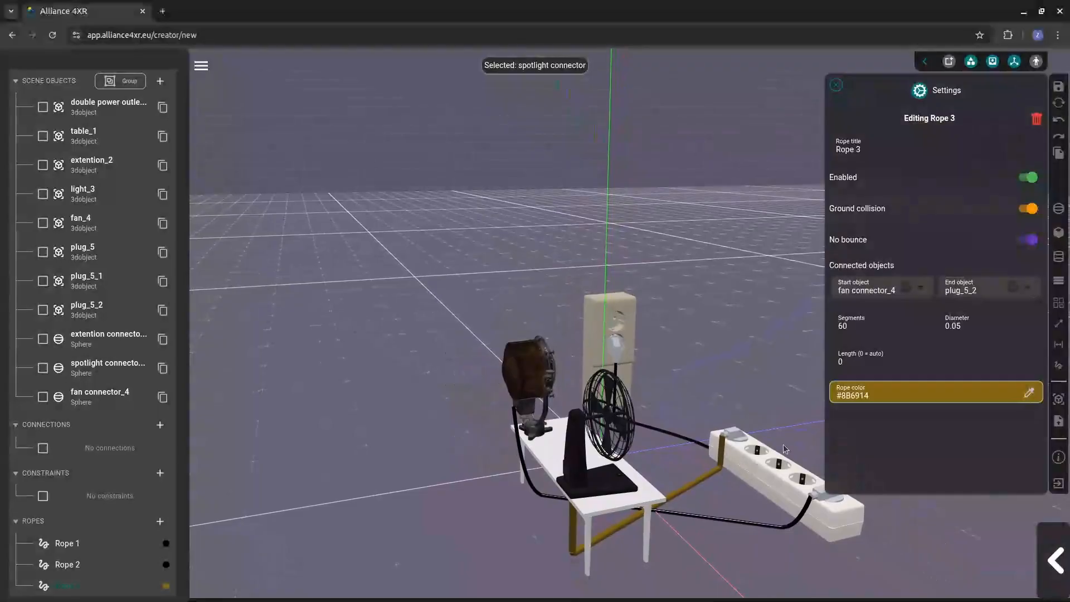
# Color Rope 3 black (#000000) and set its diameter to 0.03.
pyautogui.click(1029, 393)
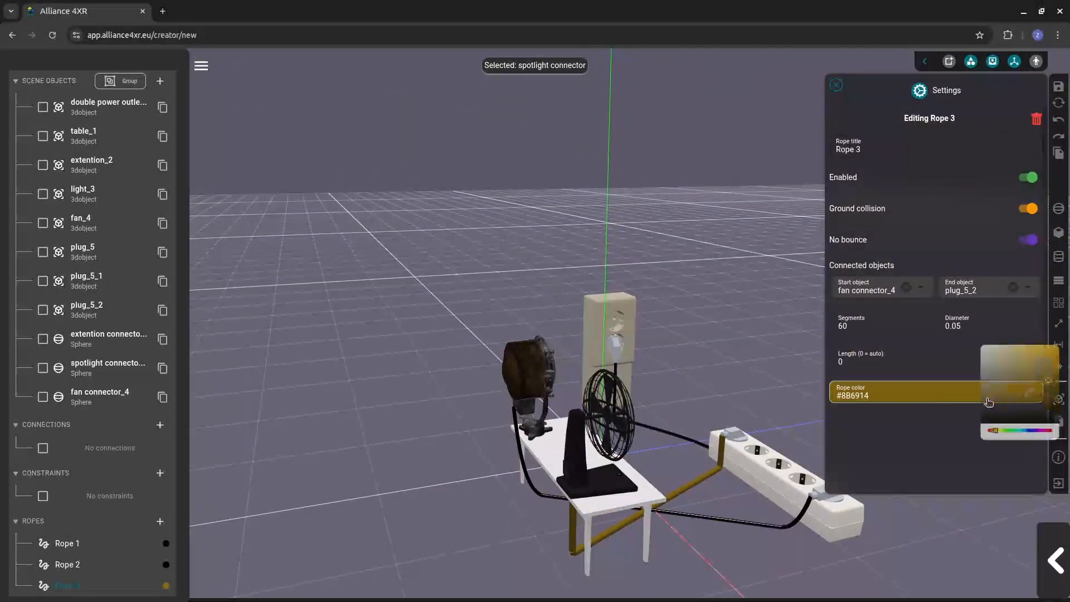
pyautogui.moveTo(1055, 389); pyautogui.dragTo(950, 437)
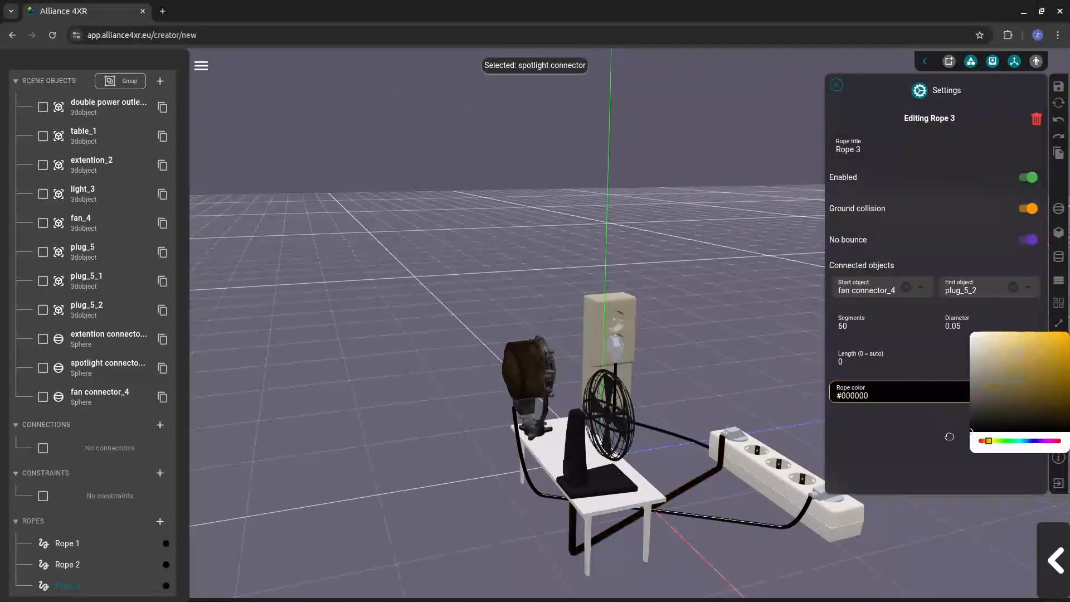
pyautogui.click(973, 327)
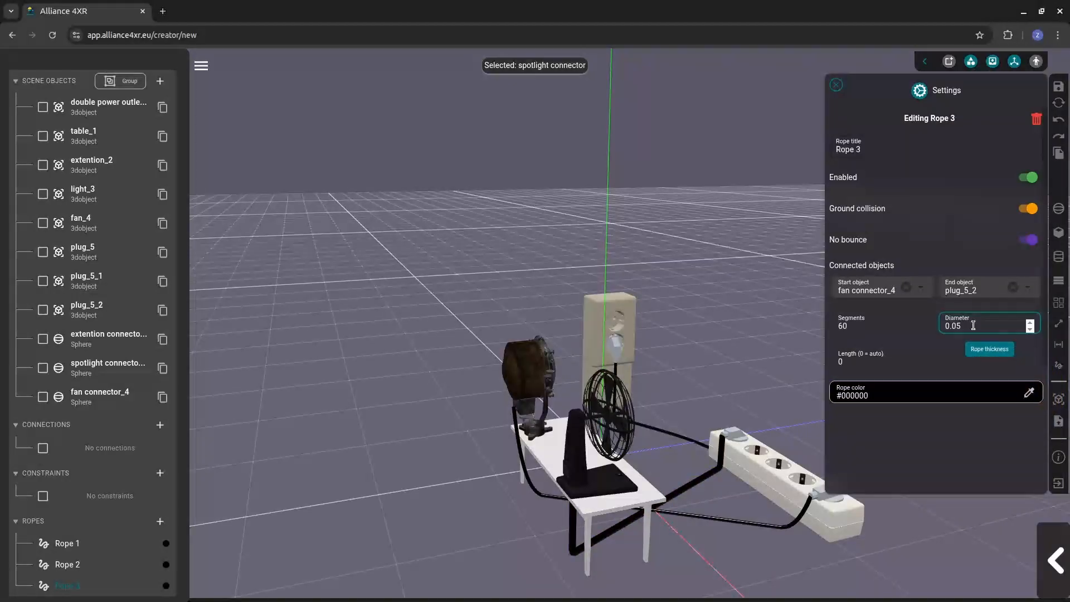
pyautogui.write('3')
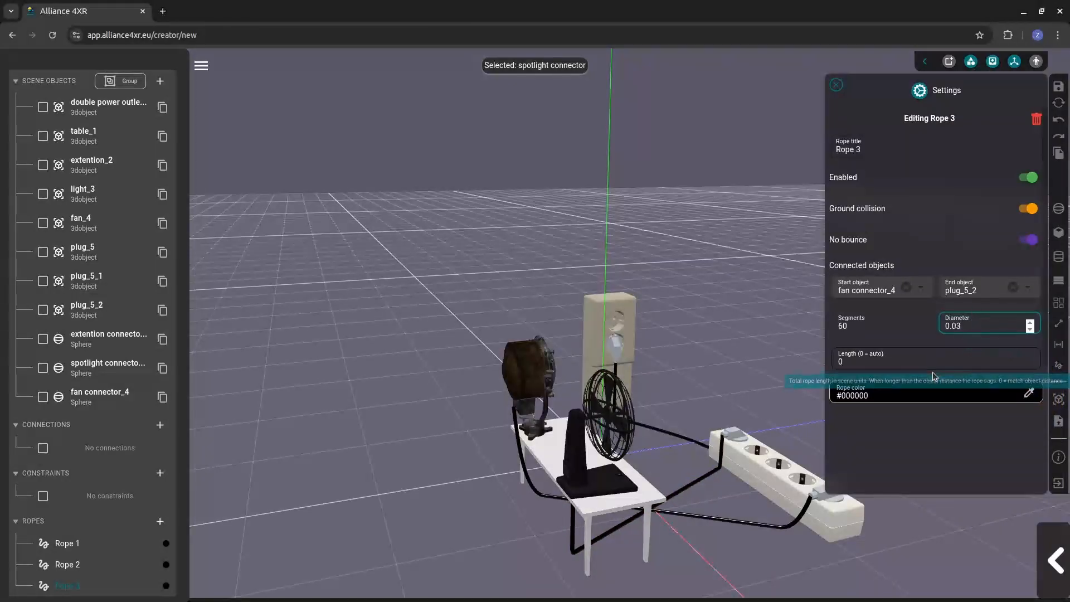
pyautogui.click(947, 342)
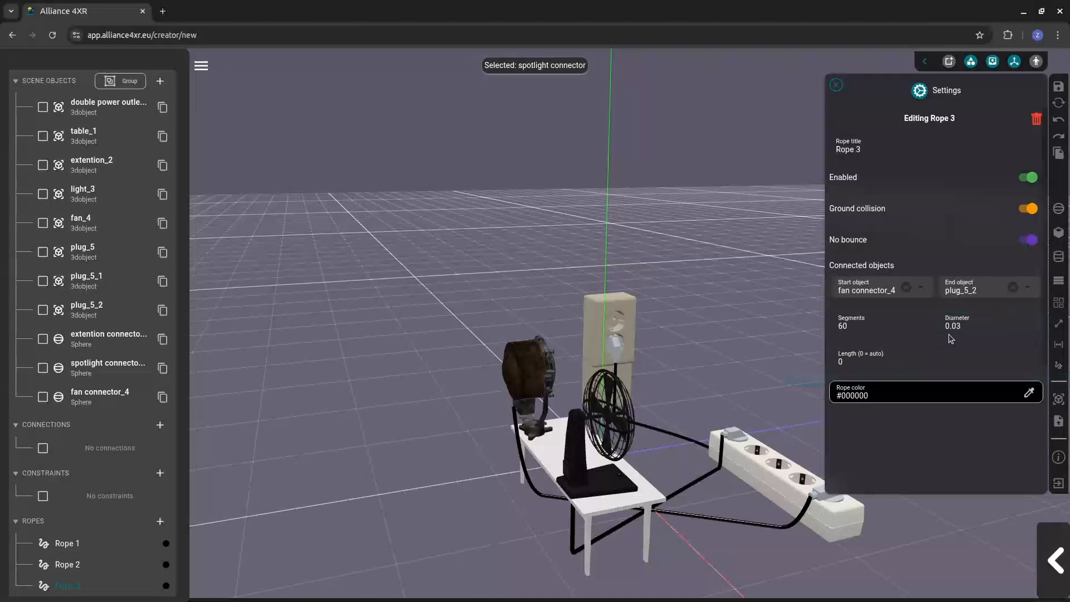
# Set the length of Rope 3 to 3 and close its settings.
pyautogui.moveTo(865, 361); pyautogui.dragTo(825, 361)
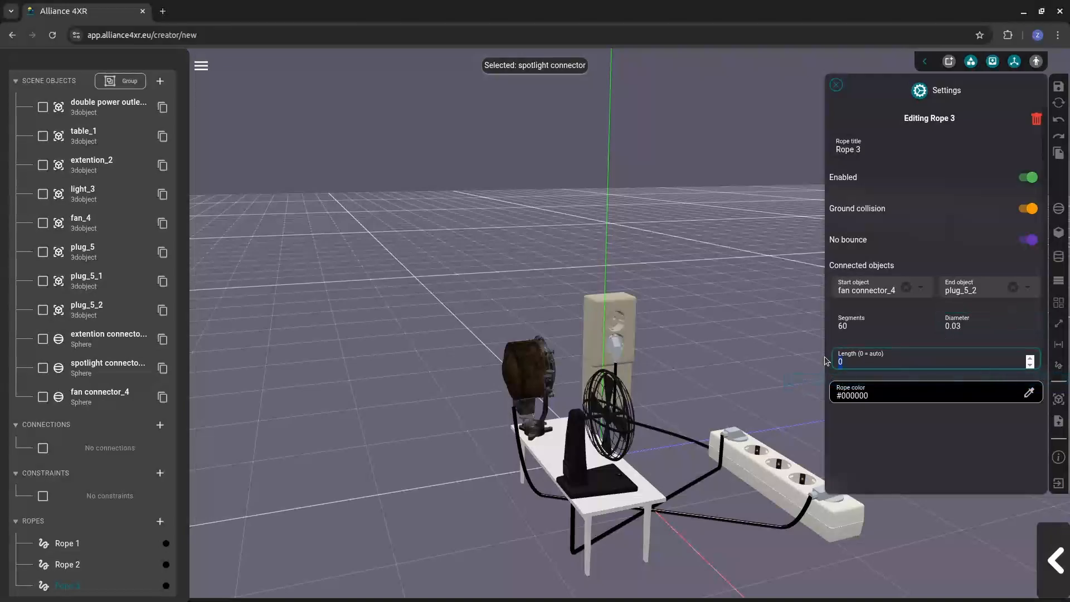
pyautogui.write('3')
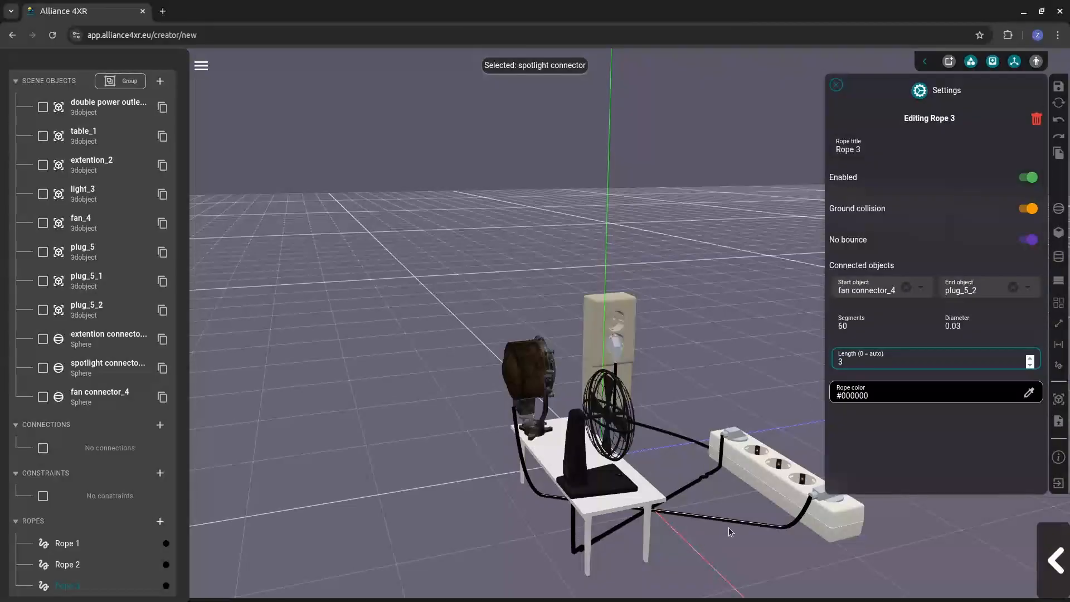
pyautogui.moveTo(727, 527); pyautogui.dragTo(668, 530)
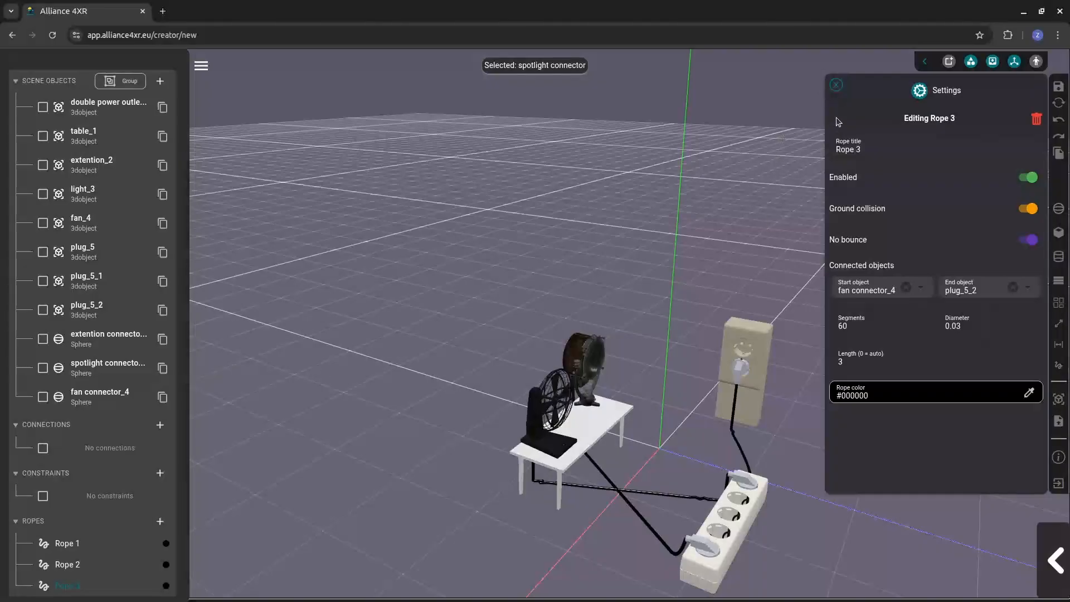
pyautogui.scroll(-3, 976, 230)
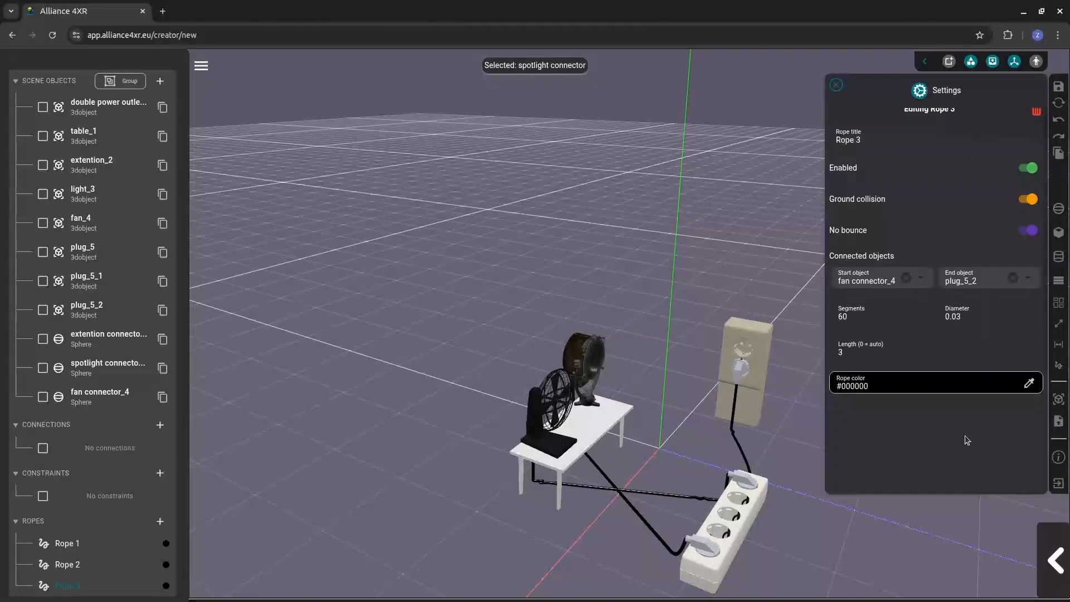
pyautogui.scroll(3, 976, 230)
pyautogui.click(834, 83)
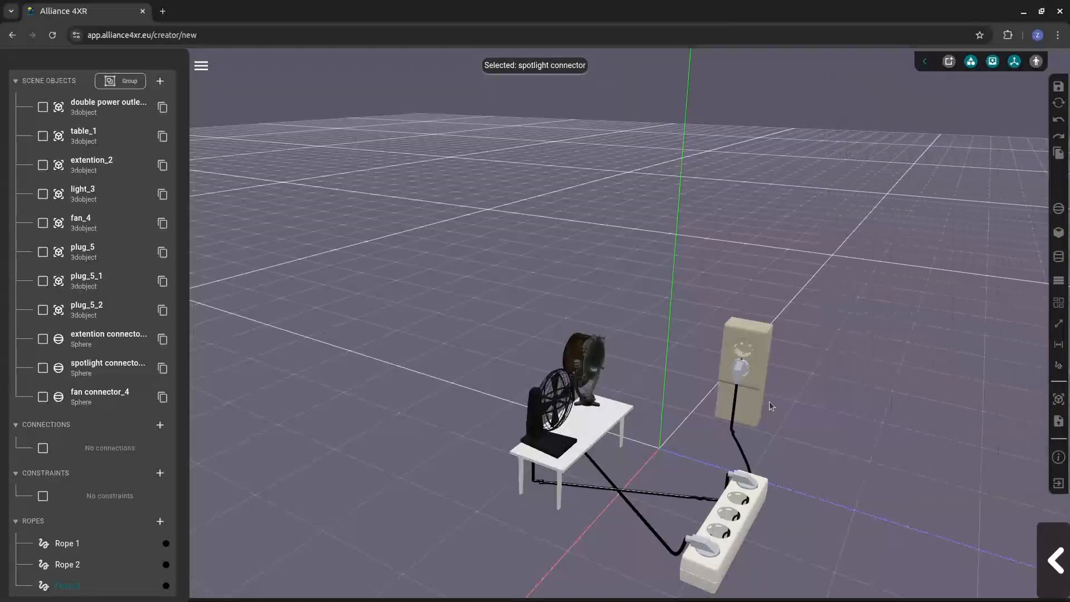
# Rename Rope 1, which links the extention connector to plug_5, as "extention cord".
pyautogui.moveTo(770, 407); pyautogui.dragTo(662, 520)
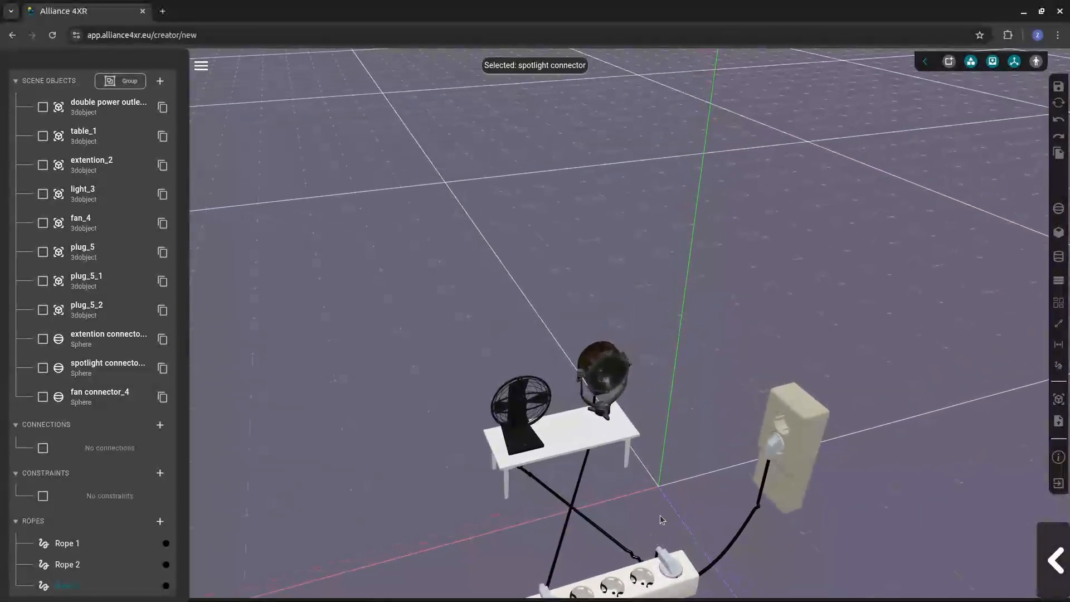
pyautogui.moveTo(867, 483); pyautogui.dragTo(858, 506)
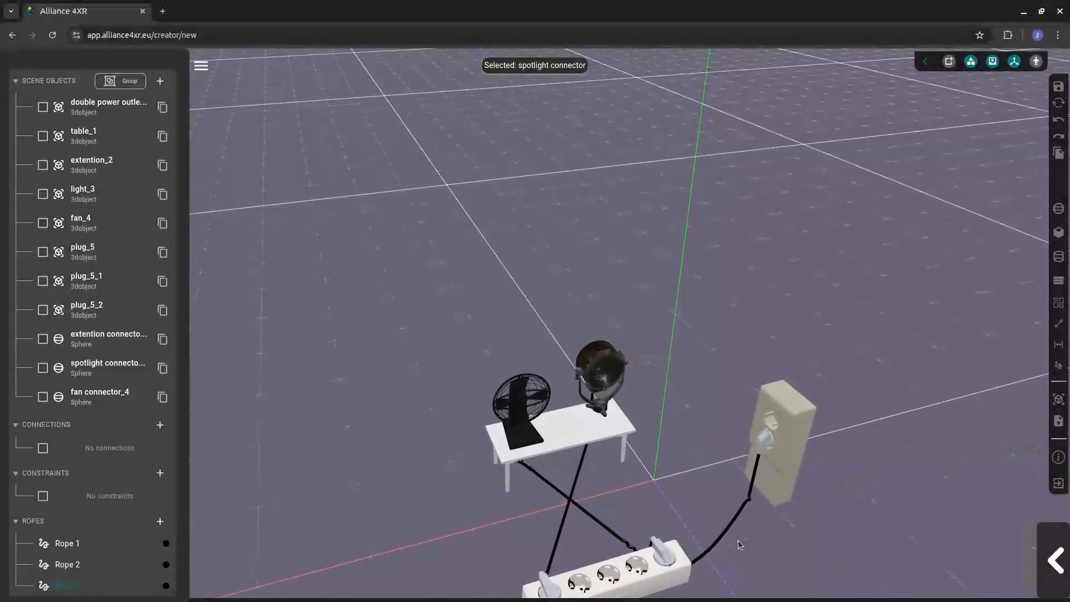
pyautogui.moveTo(688, 513); pyautogui.dragTo(687, 457)
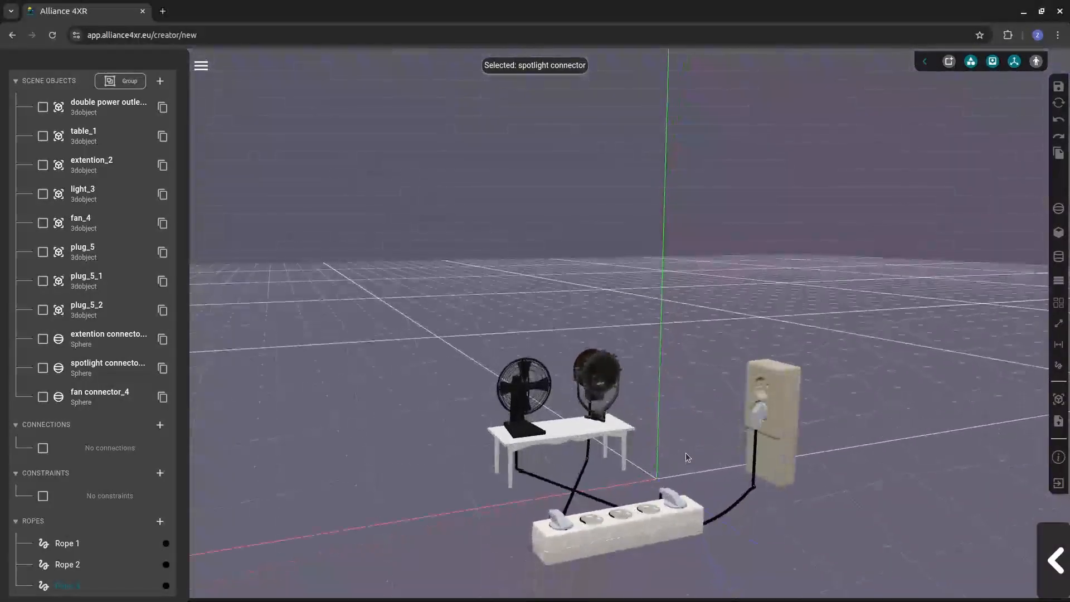
pyautogui.click(113, 549)
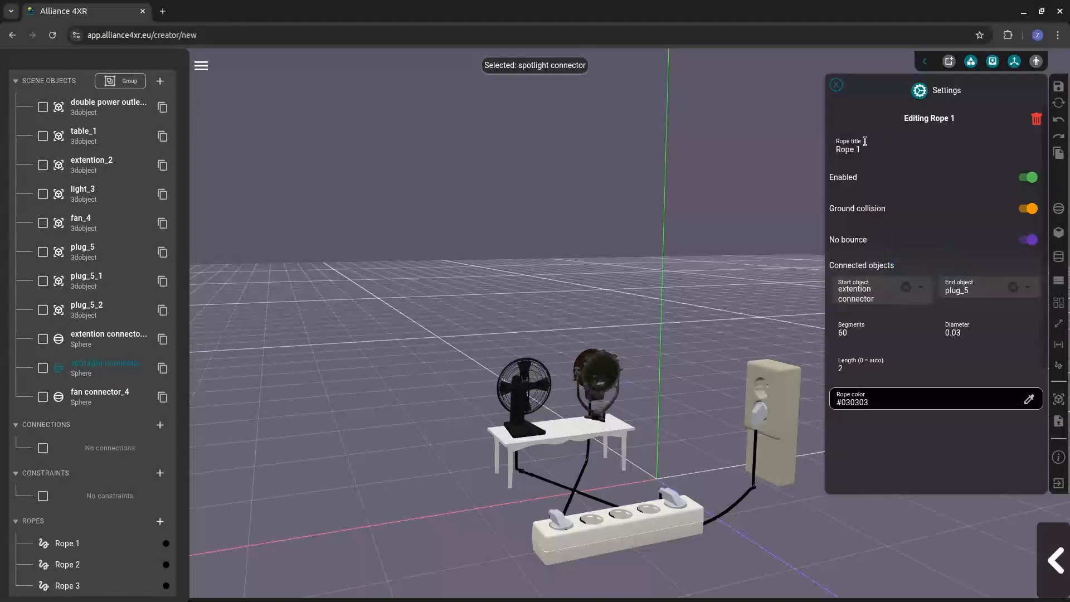
pyautogui.moveTo(872, 148); pyautogui.dragTo(830, 152)
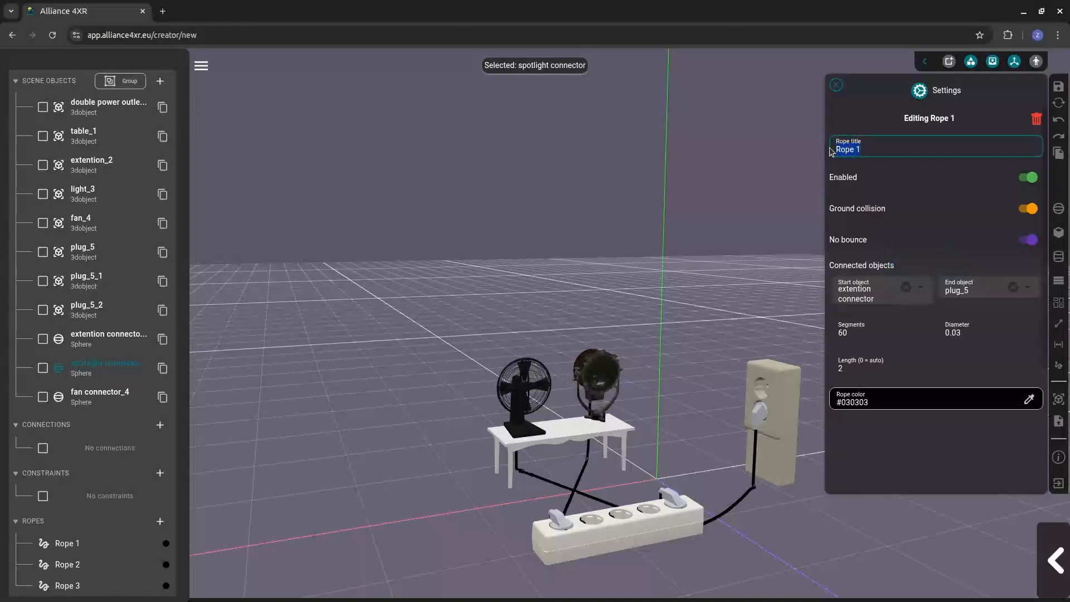
pyautogui.write('ext')
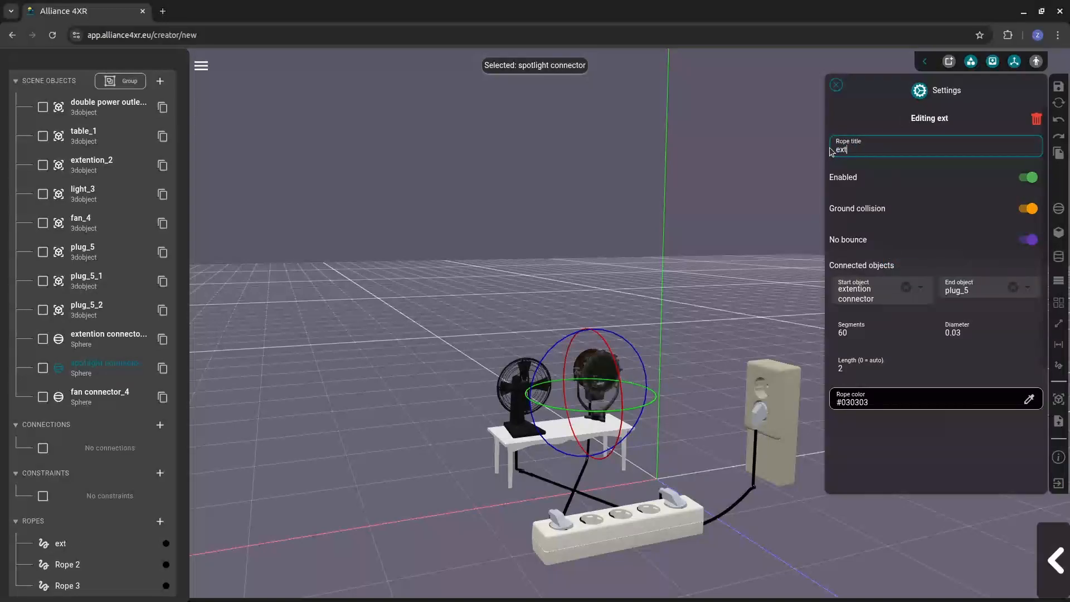
pyautogui.write('ention c')
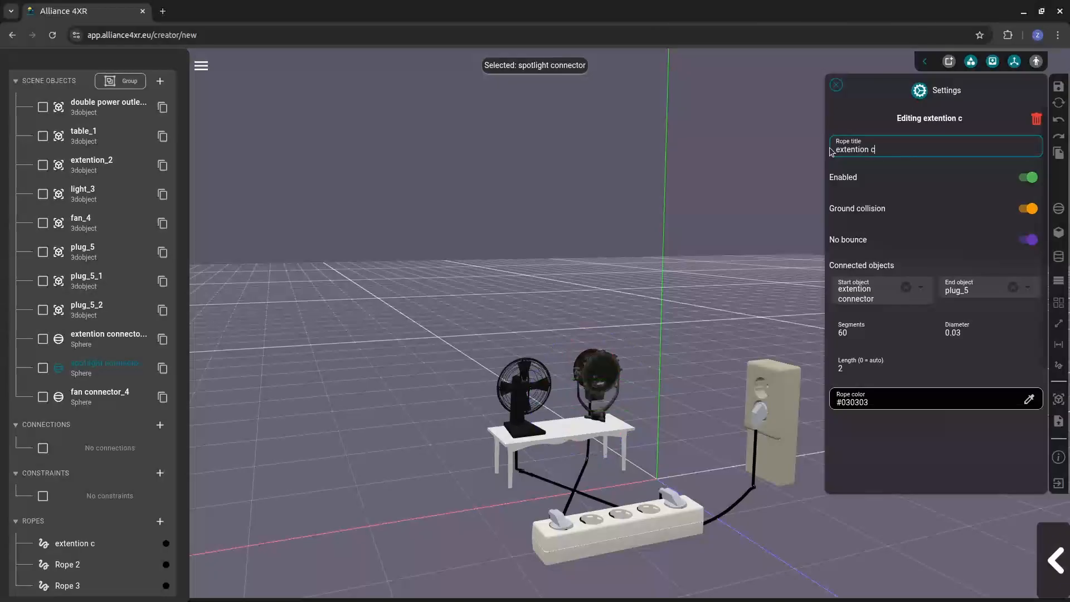
pyautogui.write('ord')
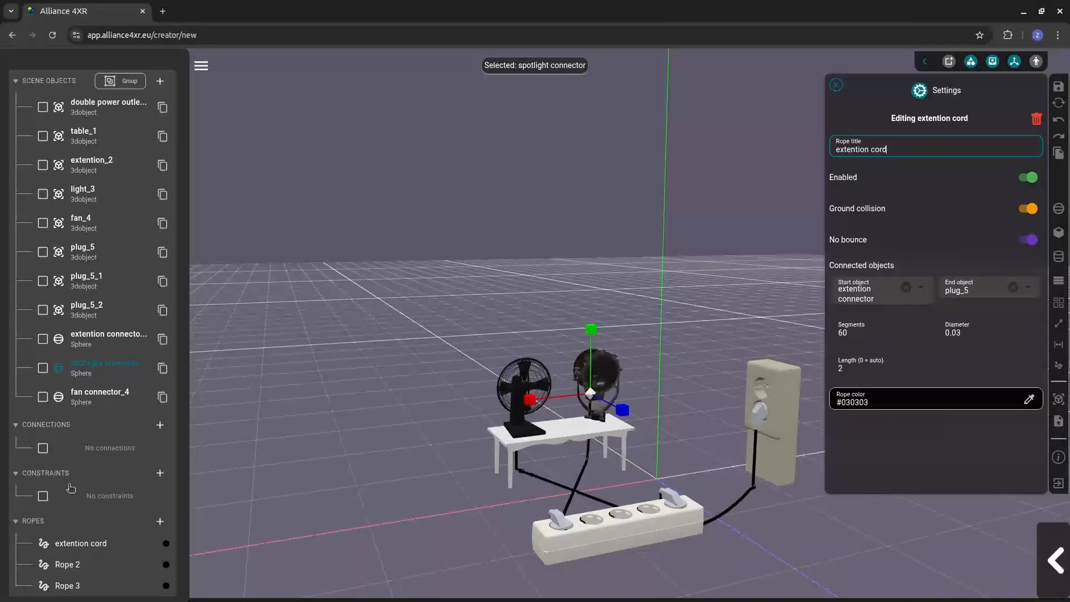
# Rename Rope 2, which links plug_5_1 to the spotlight connector, as "spotlight cord".
pyautogui.click(67, 564)
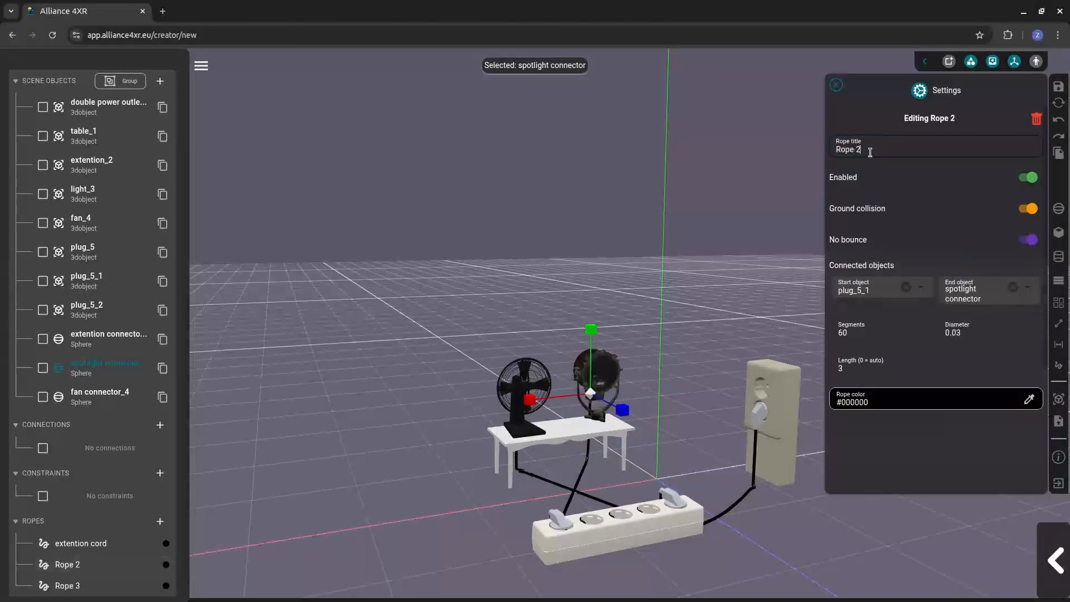
pyautogui.moveTo(870, 153); pyautogui.dragTo(824, 149)
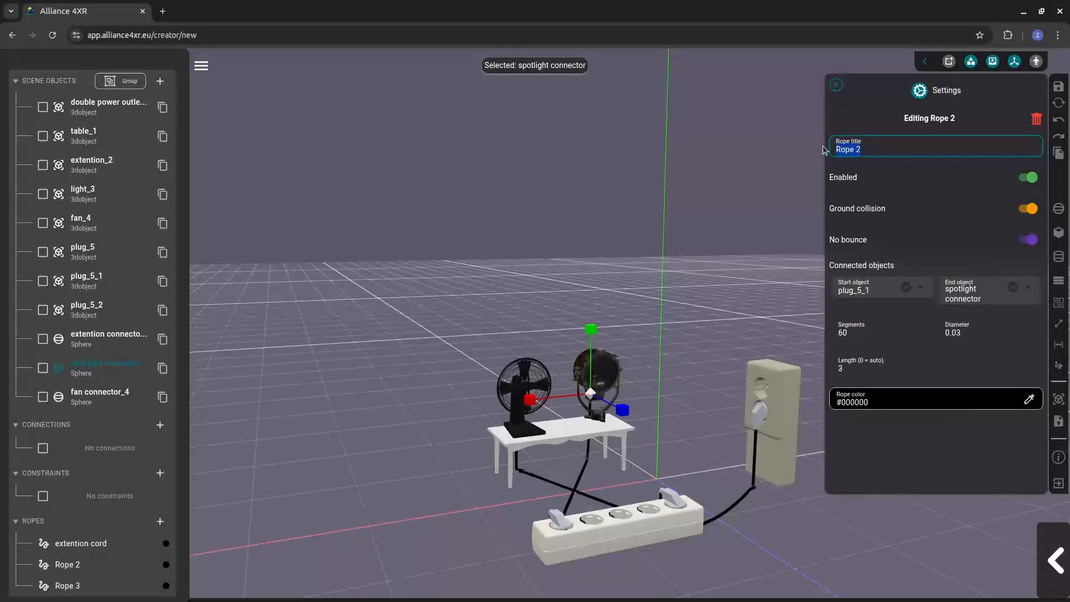
pyautogui.write('spotlight ')
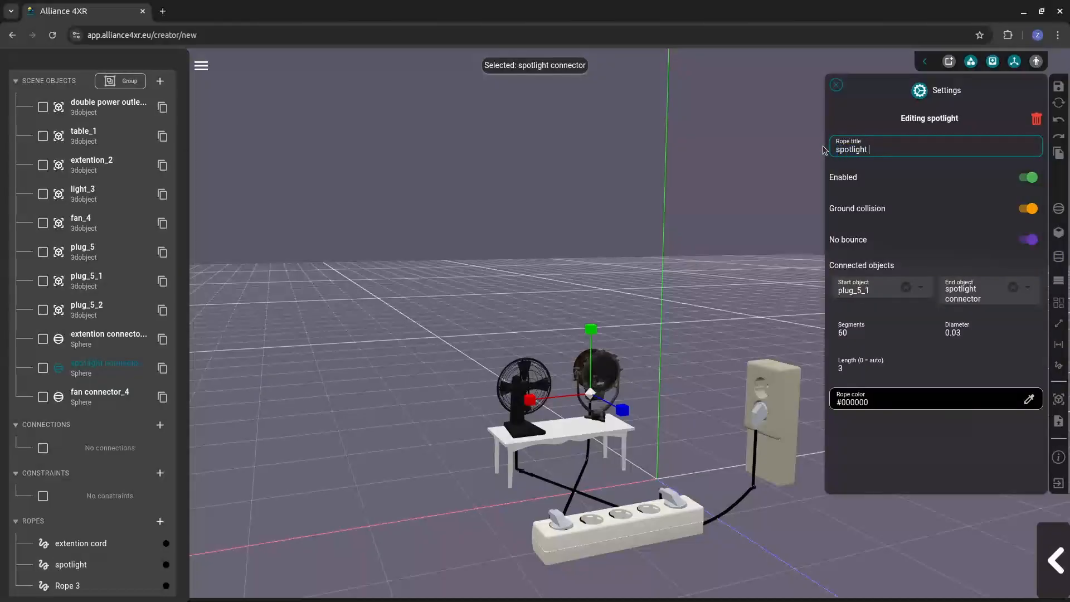
pyautogui.write('cord')
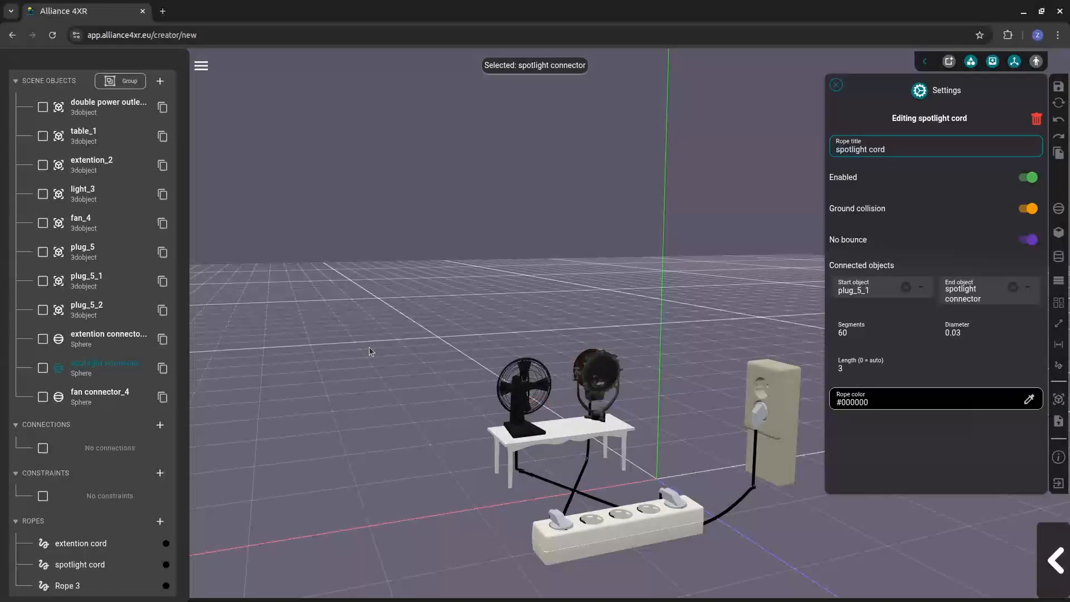
# Rename Rope 3, which links fan connector_4 to plug_5_2, as "fan cord" and close its settings.
pyautogui.click(94, 585)
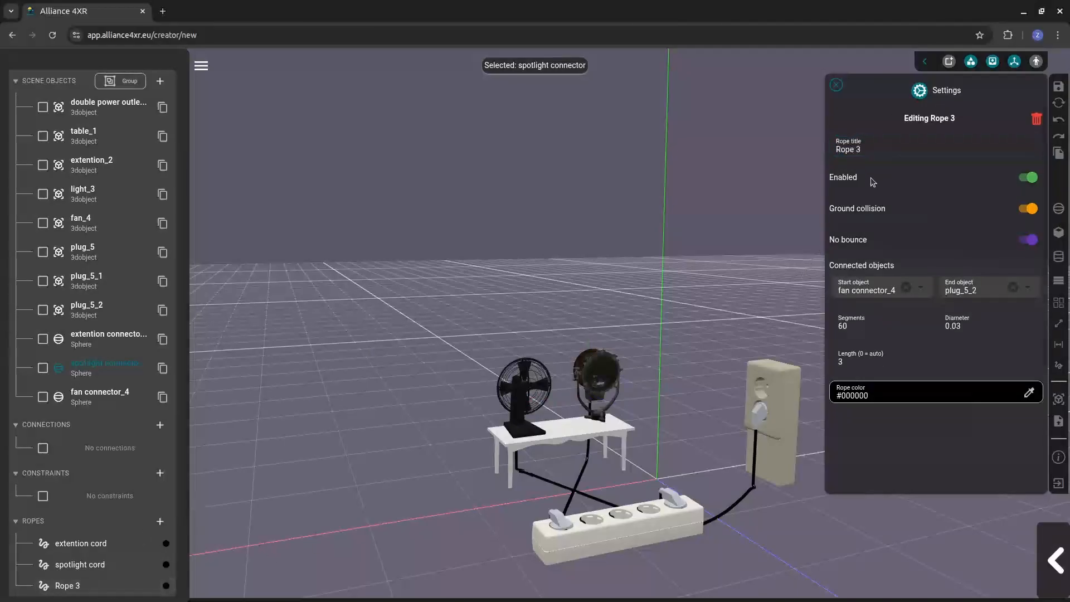
pyautogui.tripleClick(861, 150)
pyautogui.write('fan')
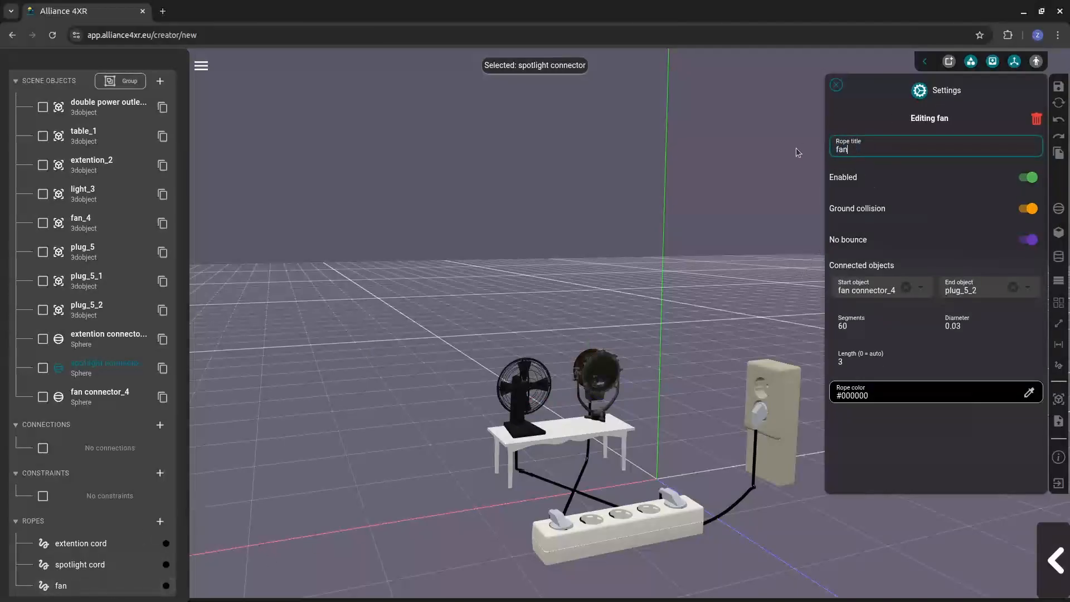
pyautogui.write(' cord')
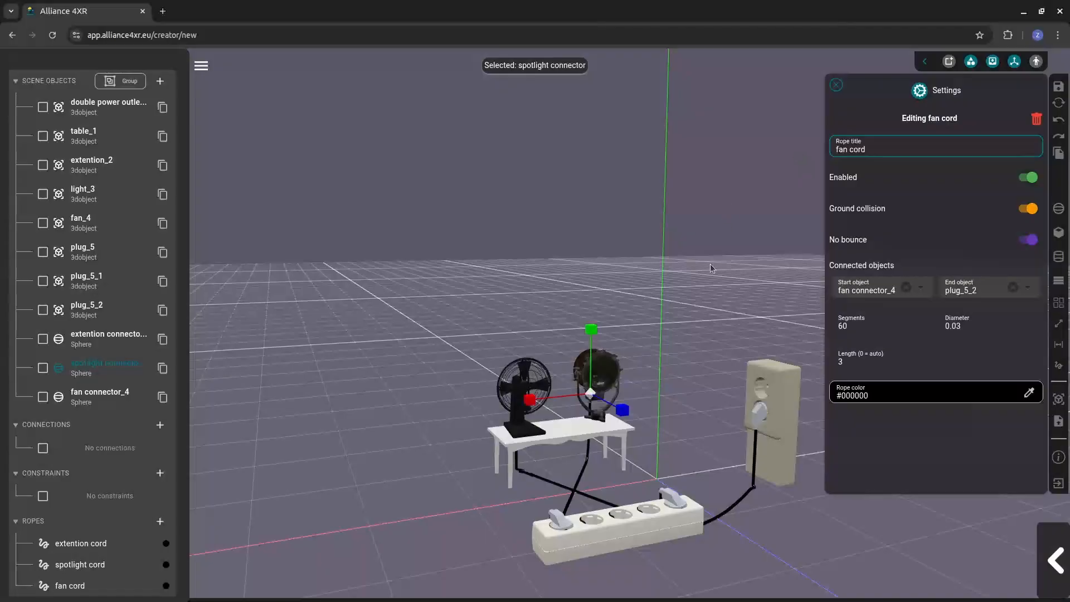
pyautogui.moveTo(686, 333); pyautogui.dragTo(699, 382)
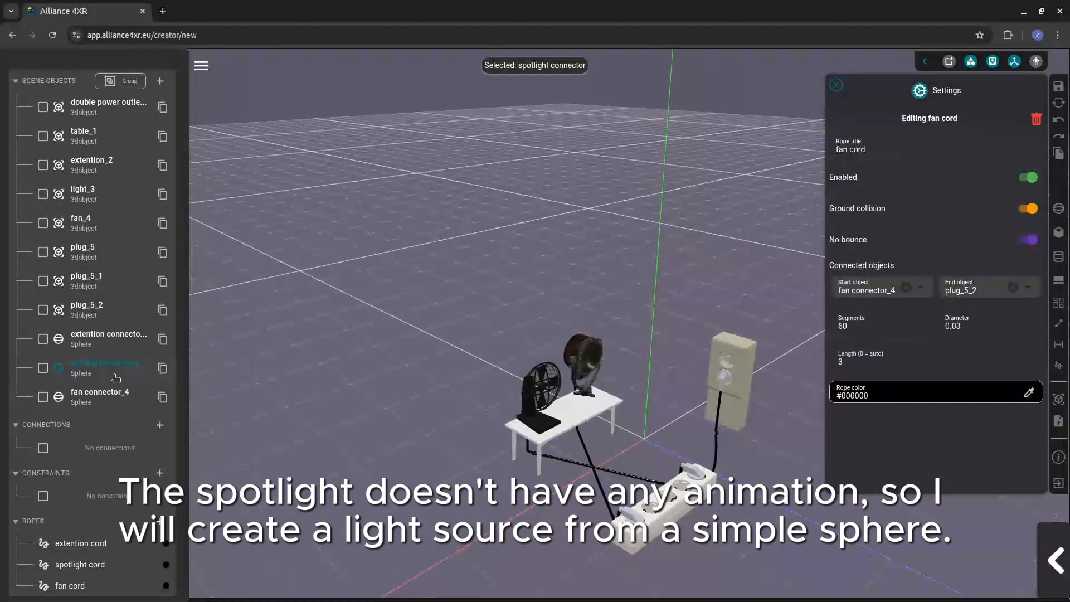
pyautogui.click(836, 85)
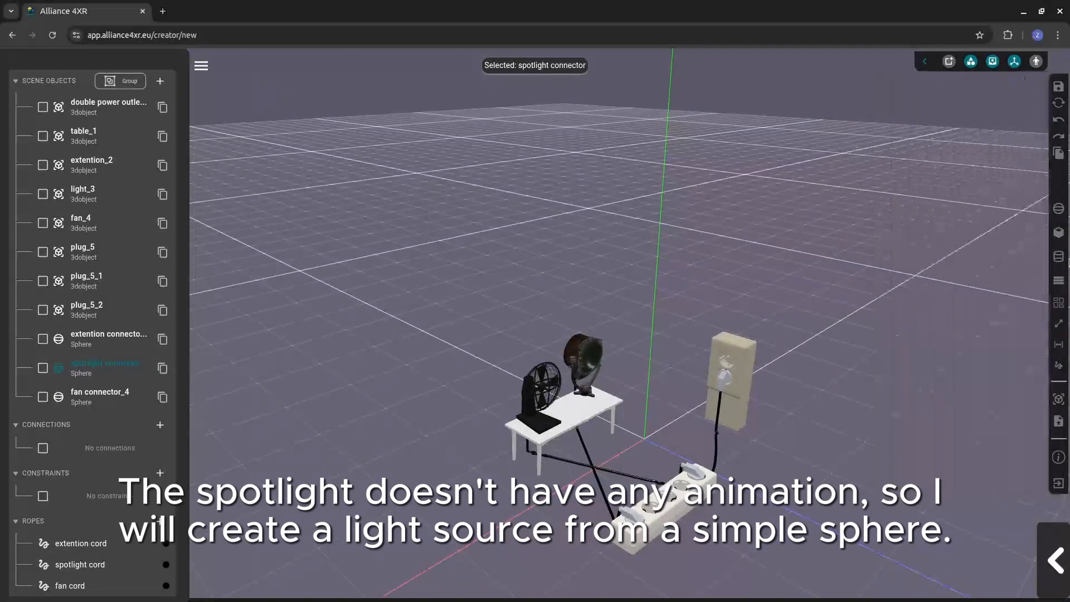
# Add a sphere on the floor near the extension and scale it to 0.1 on the X, Y and Z axes.
pyautogui.click(1064, 210)
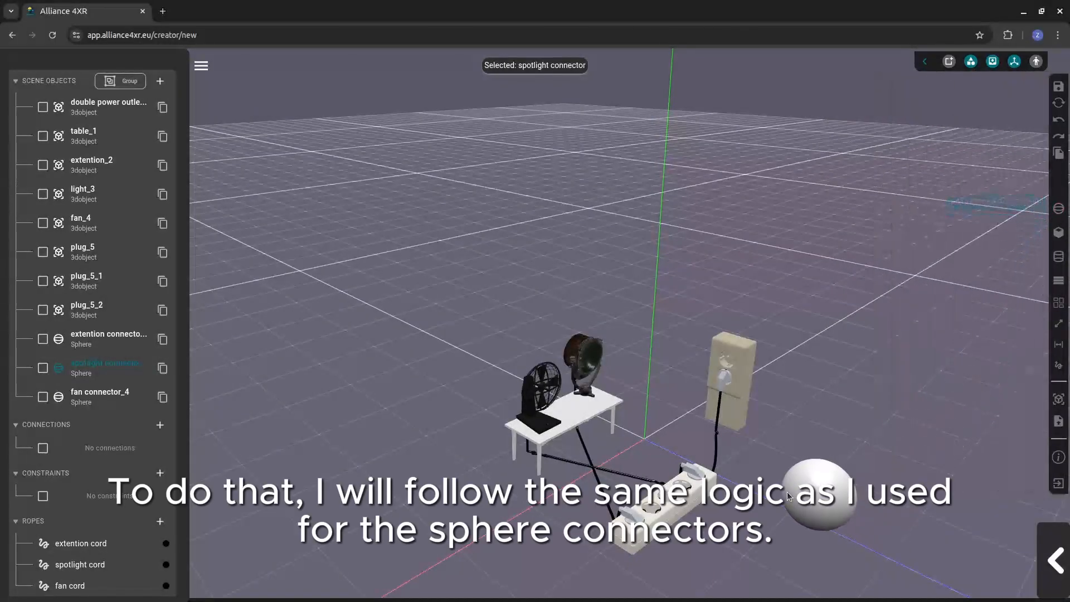
pyautogui.click(782, 474)
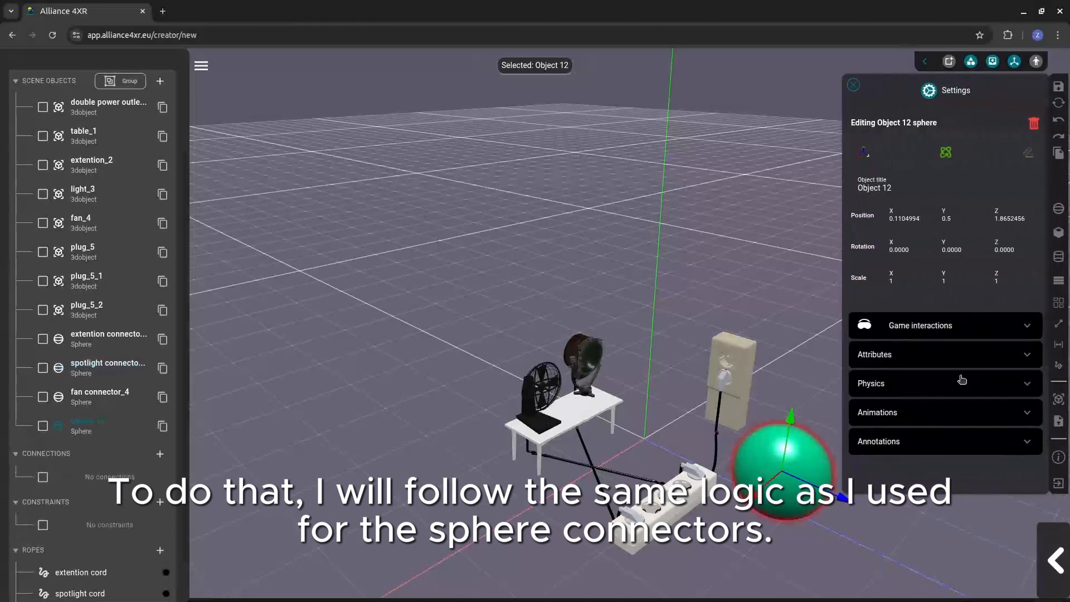
pyautogui.doubleClick(892, 281)
pyautogui.write('0')
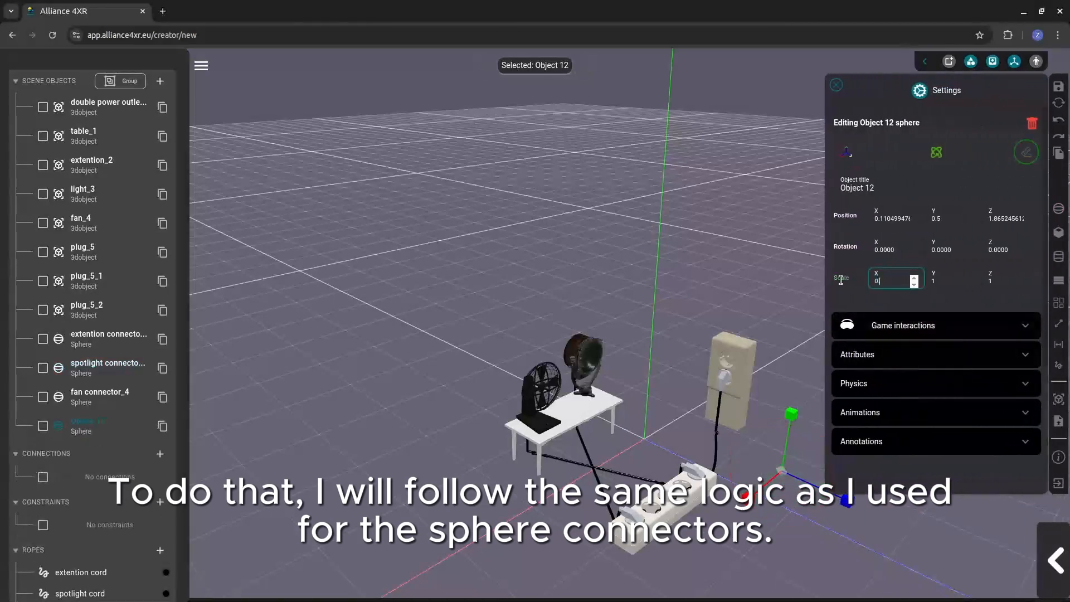
pyautogui.write('.1')
pyautogui.press('Tab')
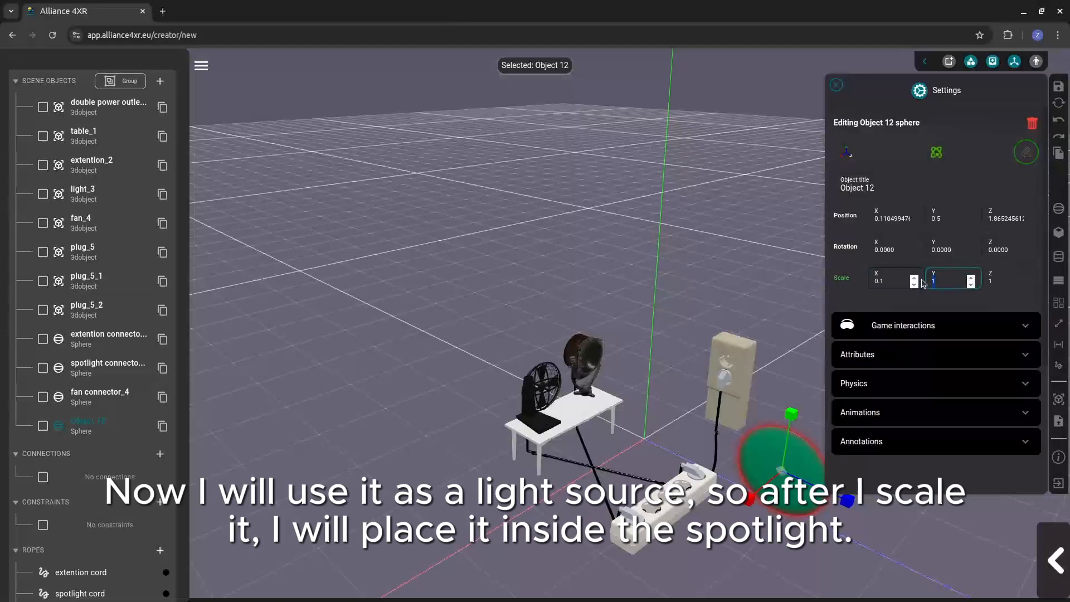
pyautogui.write('0.1')
pyautogui.doubleClick(1028, 284)
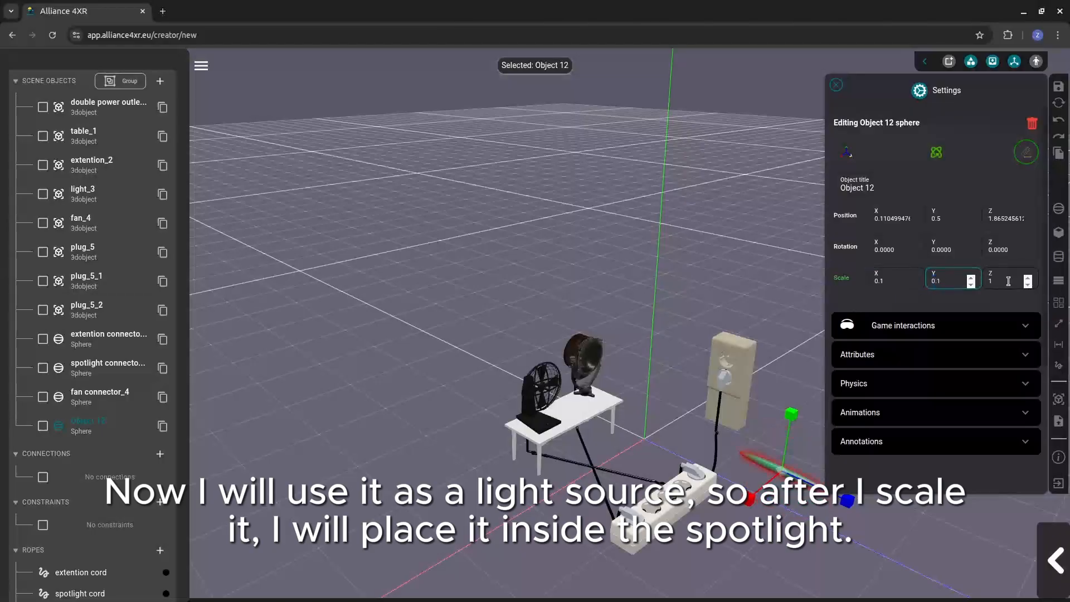
pyautogui.write('0.')
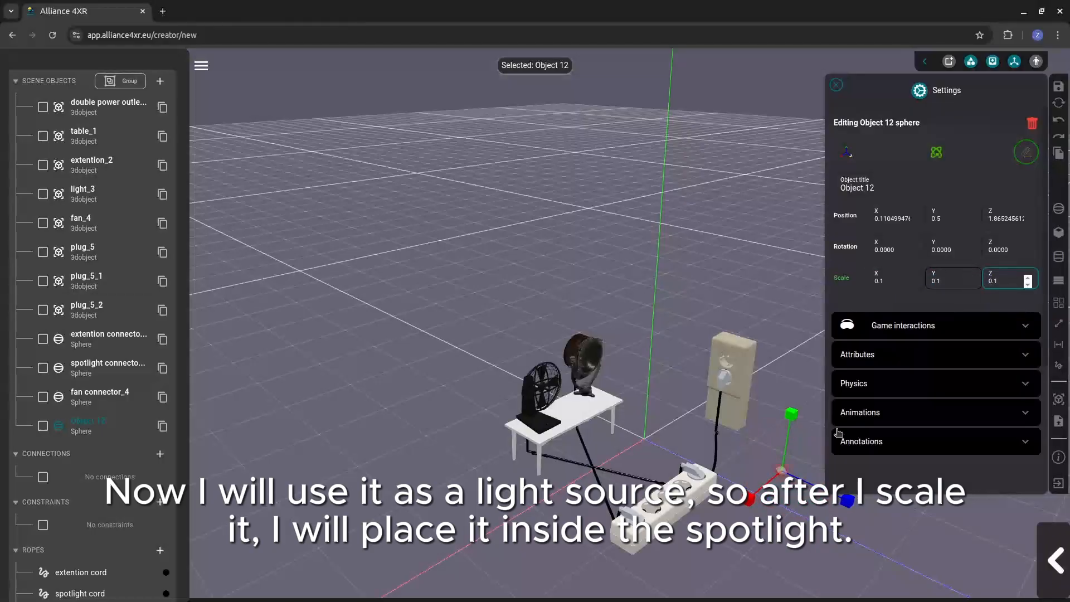
pyautogui.click(796, 528)
# Move the small sphere from the floor to the spotlight on the table, at about Y 0.82 and Z -0.98.
pyautogui.scroll(3, 795, 527)
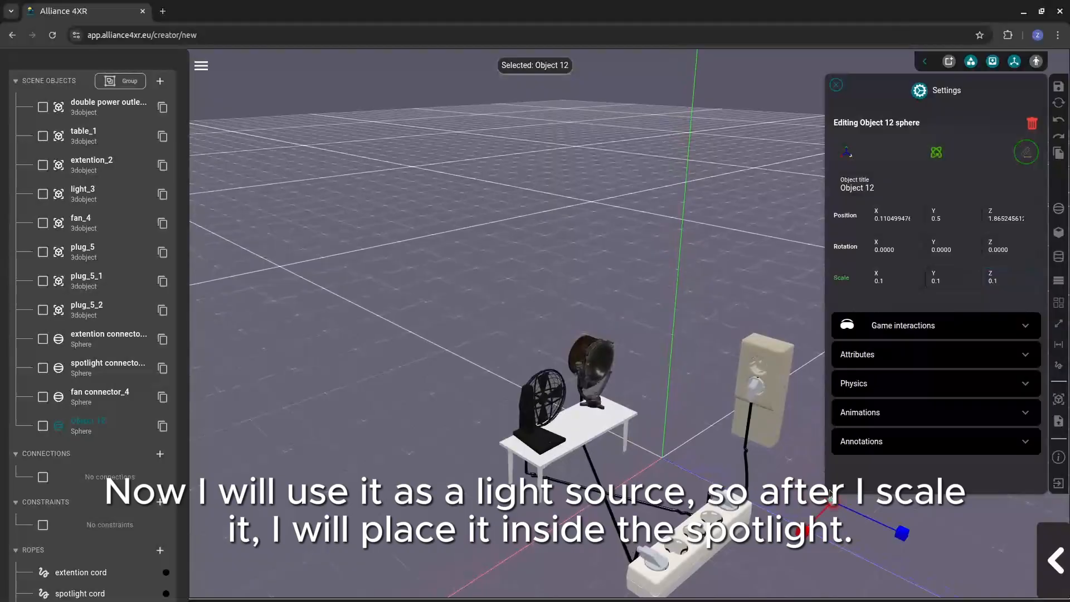
pyautogui.click(848, 155)
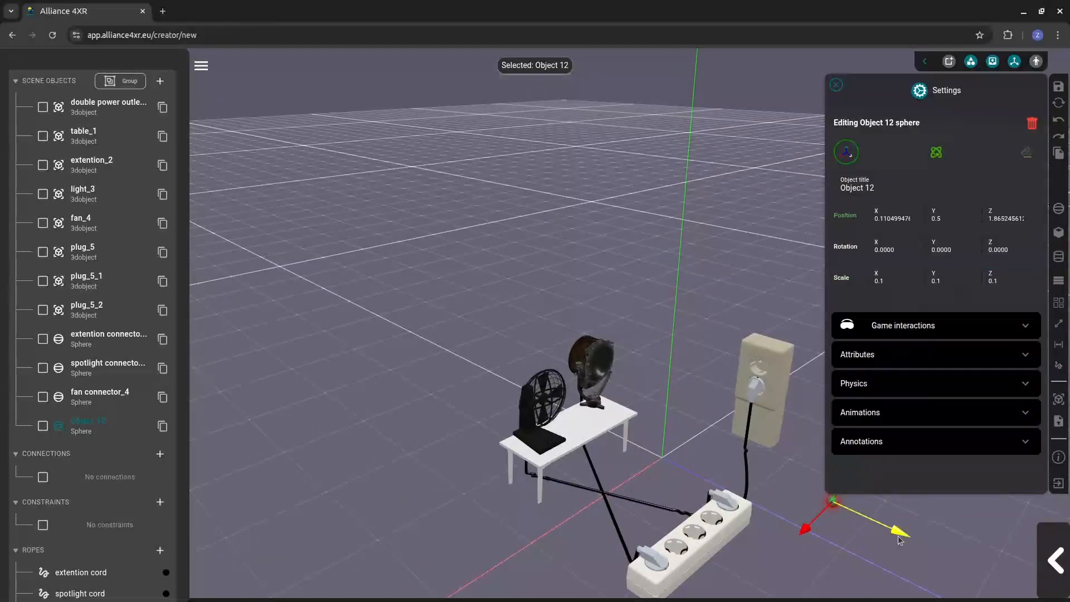
pyautogui.moveTo(898, 542); pyautogui.dragTo(626, 425)
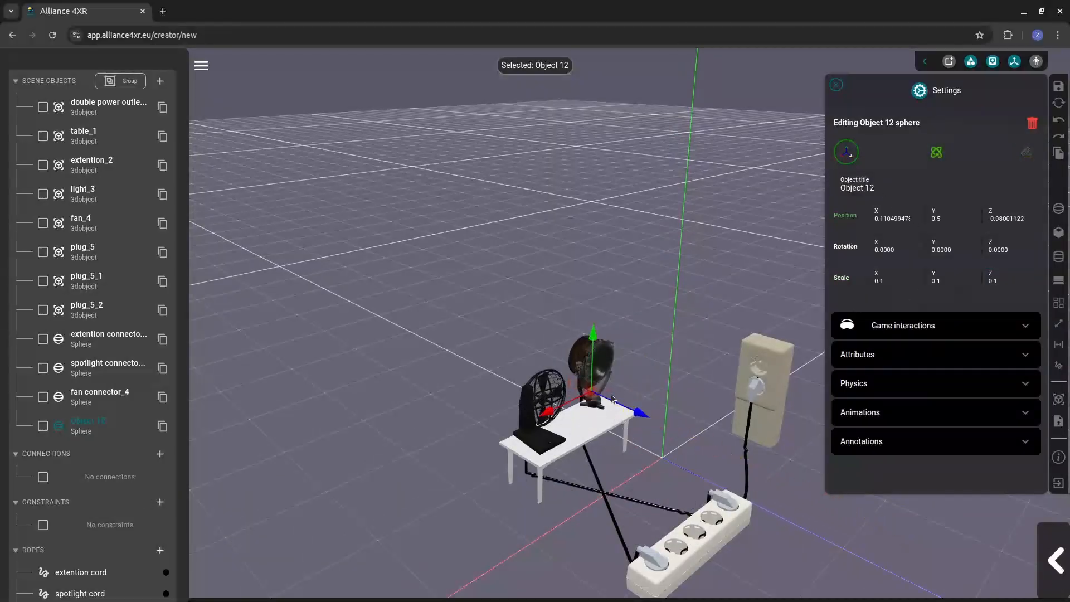
pyautogui.moveTo(592, 346); pyautogui.dragTo(594, 312)
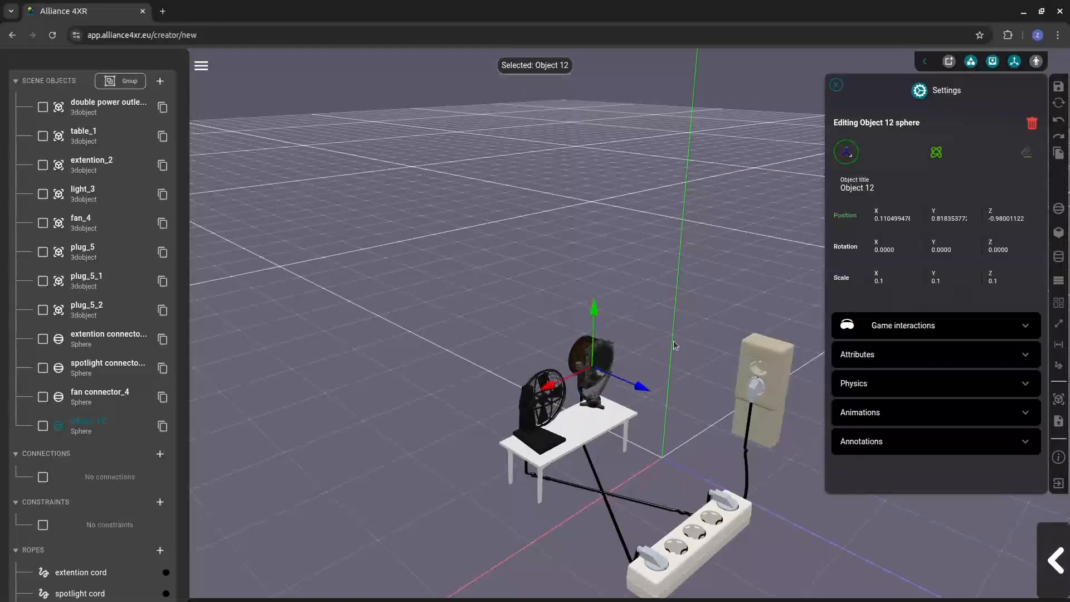
# Fine-position the sphere inside the spotlight's lamp housing at about X 0.31, Y 0.95, Z -0.83.
pyautogui.moveTo(675, 345); pyautogui.dragTo(628, 320)
pyautogui.scroll(4, 641, 412)
pyautogui.scroll(1, 646, 431)
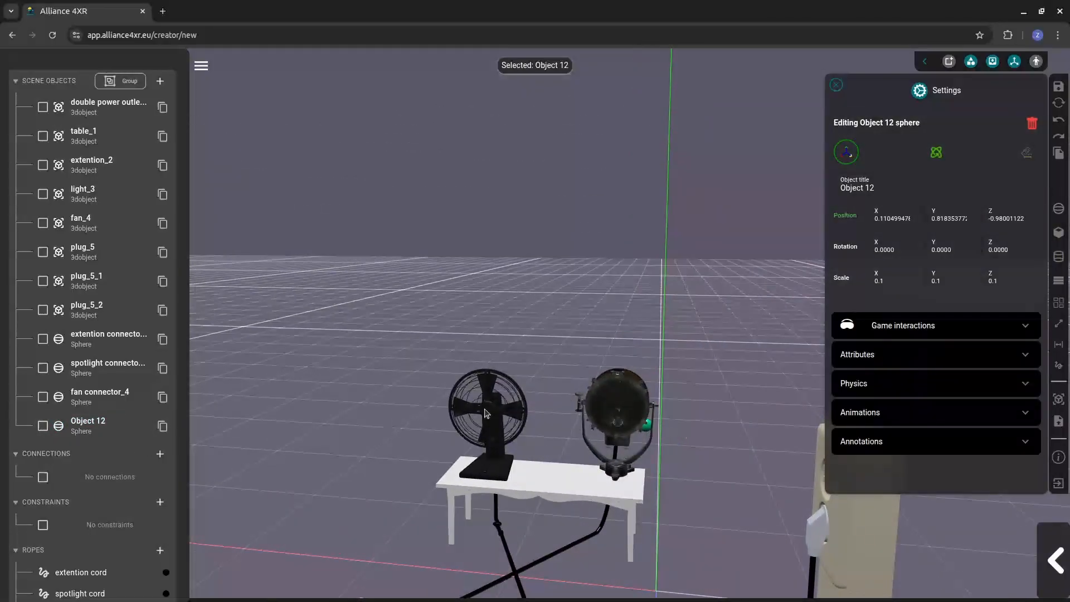
pyautogui.click(936, 152)
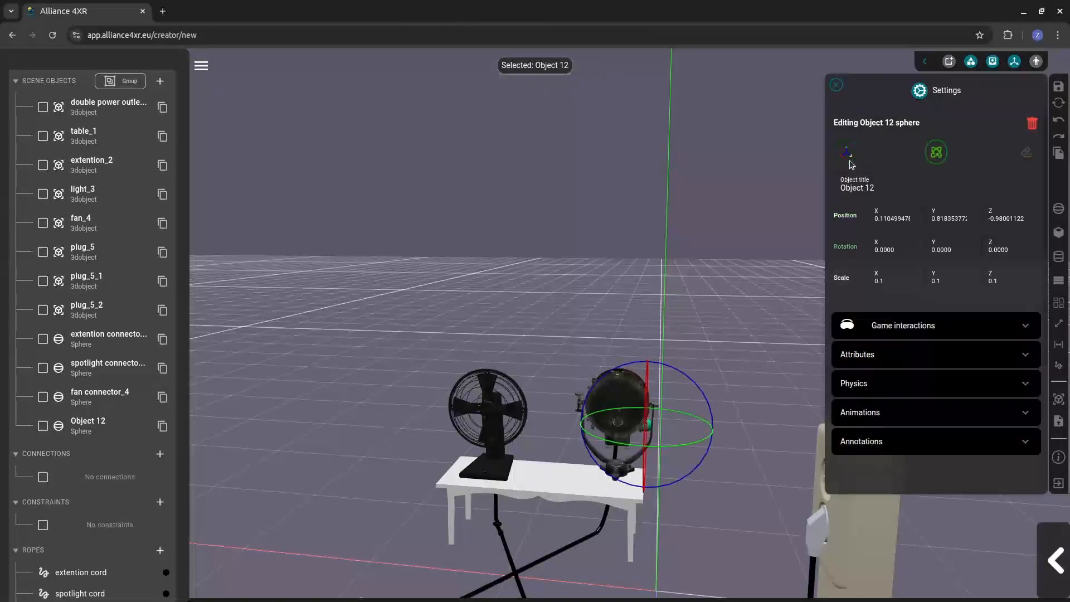
pyautogui.click(846, 152)
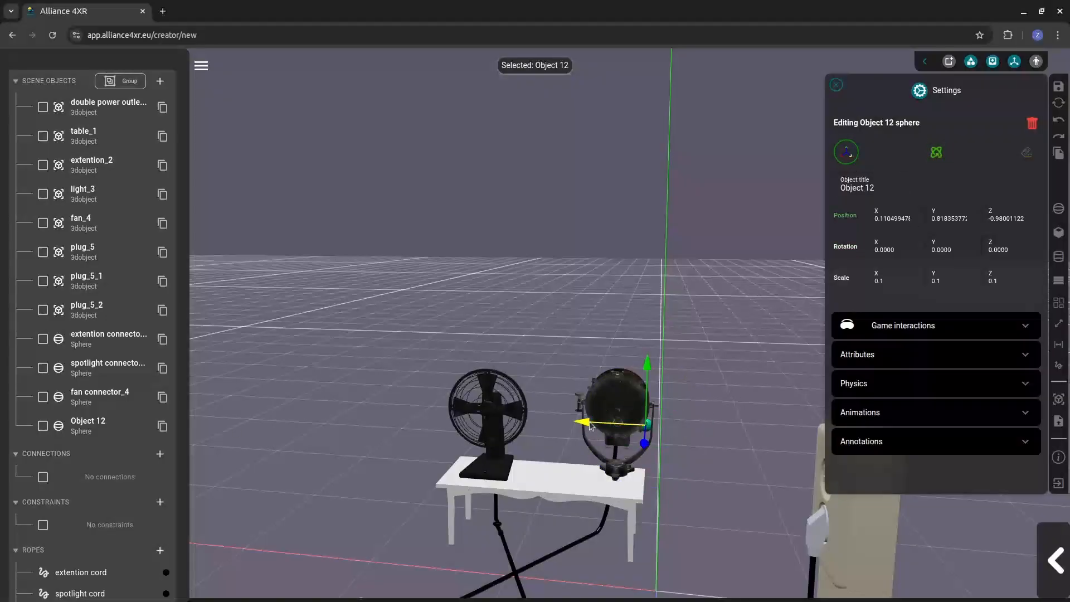
pyautogui.moveTo(591, 426); pyautogui.dragTo(618, 368)
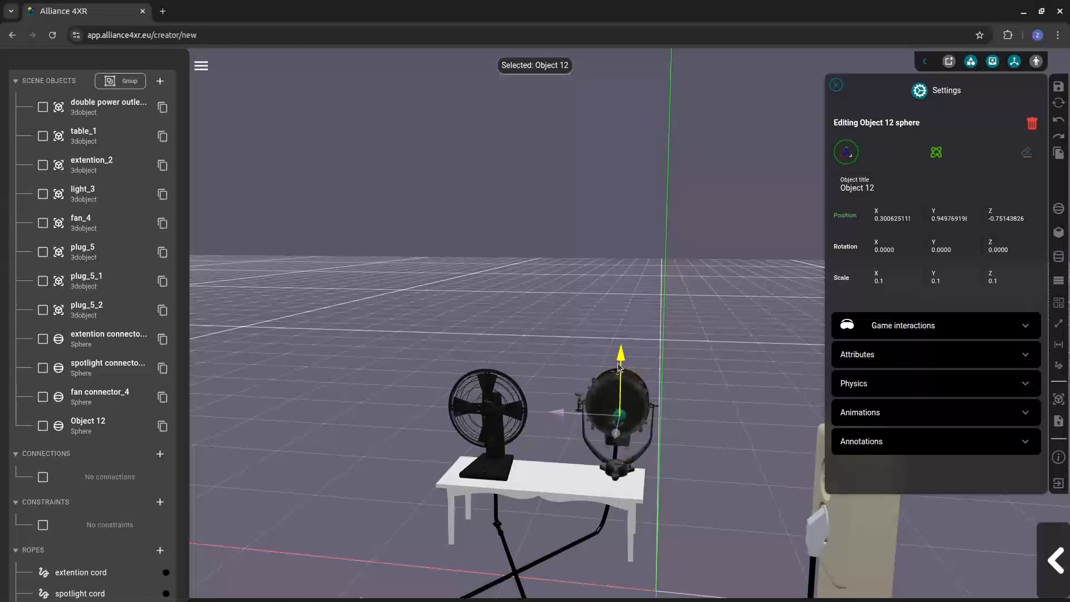
pyautogui.moveTo(560, 415); pyautogui.dragTo(564, 412)
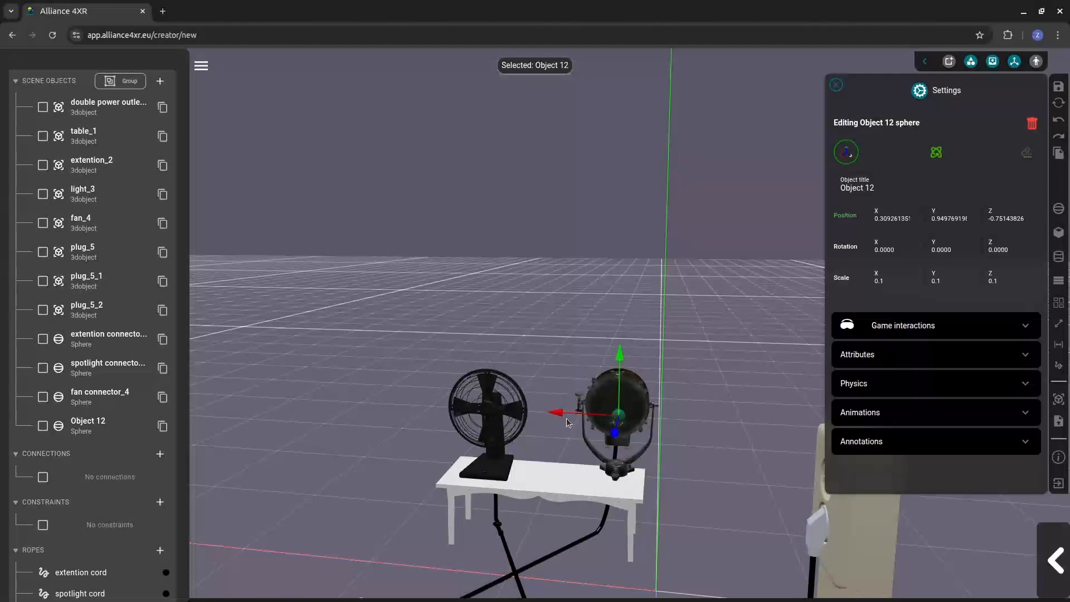
pyautogui.moveTo(614, 437); pyautogui.dragTo(612, 432)
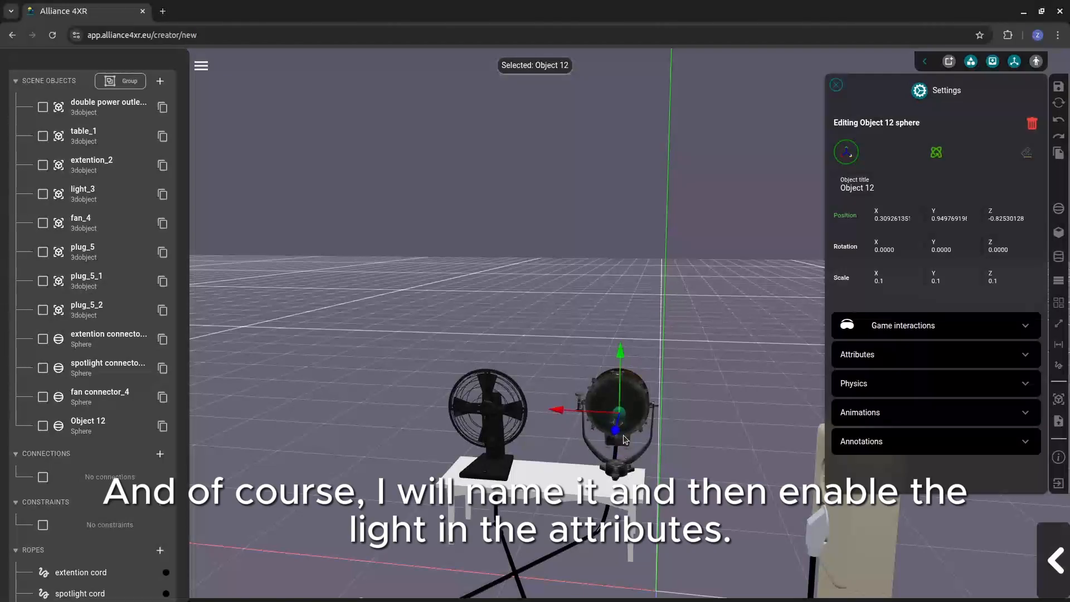
pyautogui.click(693, 437)
pyautogui.moveTo(694, 437); pyautogui.dragTo(689, 446)
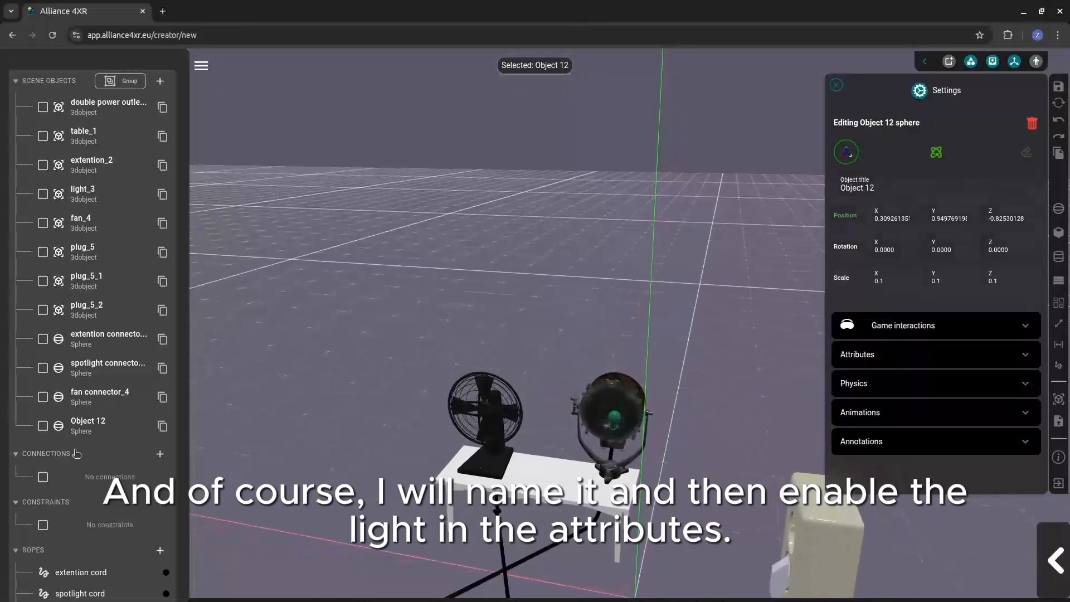
# Rename the sphere inside the spotlight as "light".
pyautogui.click(87, 424)
pyautogui.moveTo(899, 188); pyautogui.dragTo(813, 189)
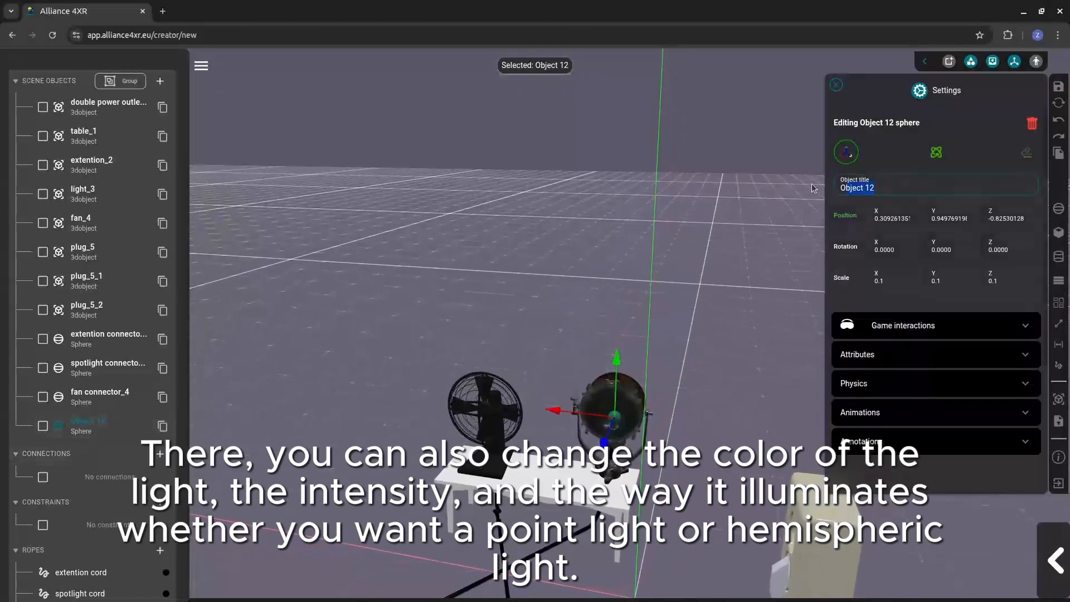
pyautogui.write('light')
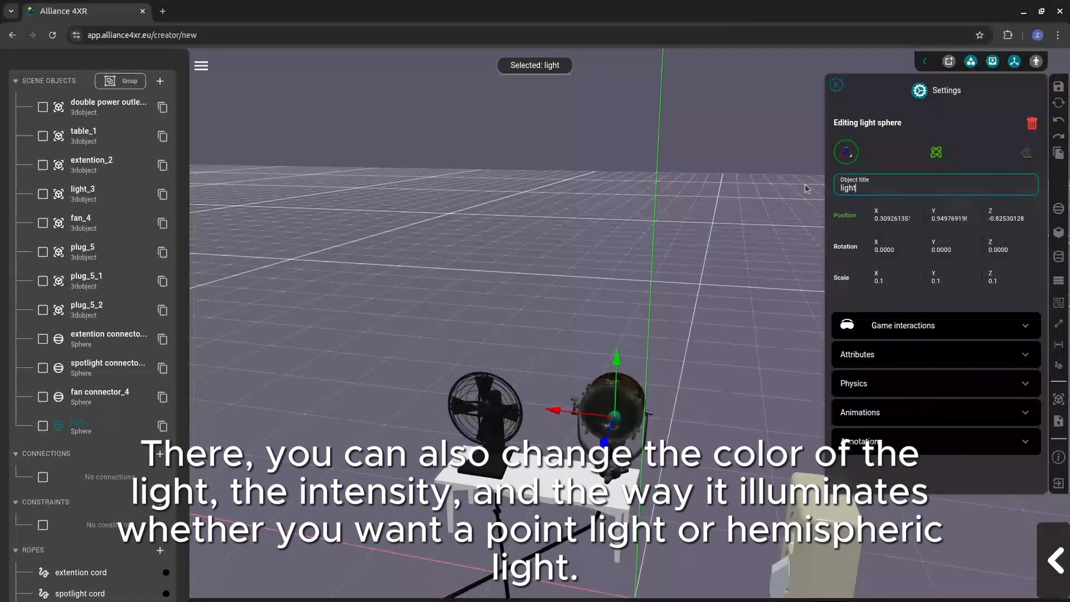
# Enable the light attribute on the light sphere and set its light color to a muted yellow, #aba34d.
pyautogui.click(945, 360)
pyautogui.scroll(-3, 948, 383)
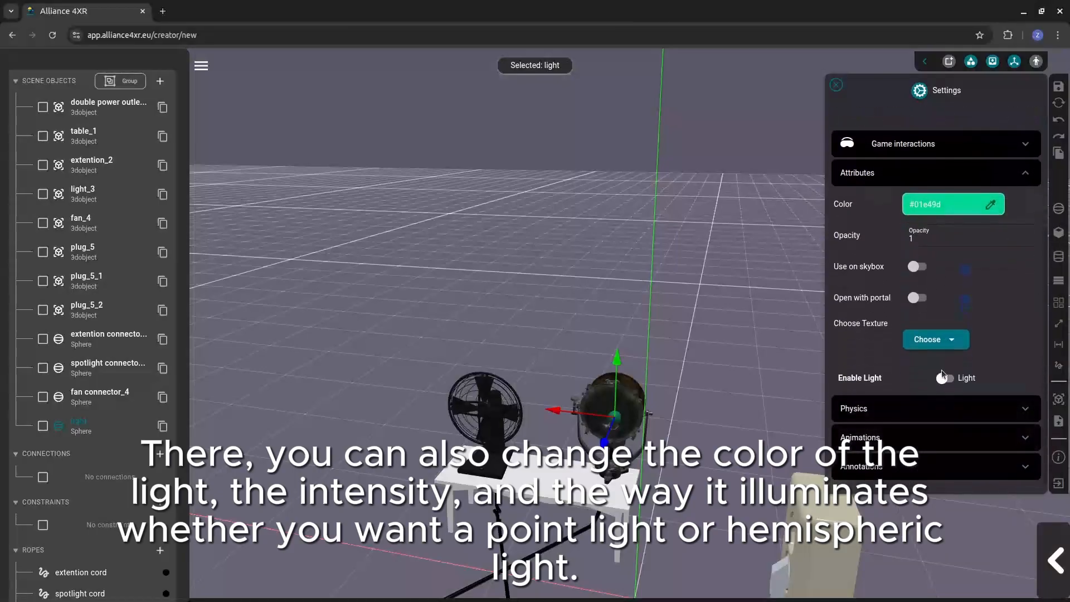
pyautogui.click(945, 378)
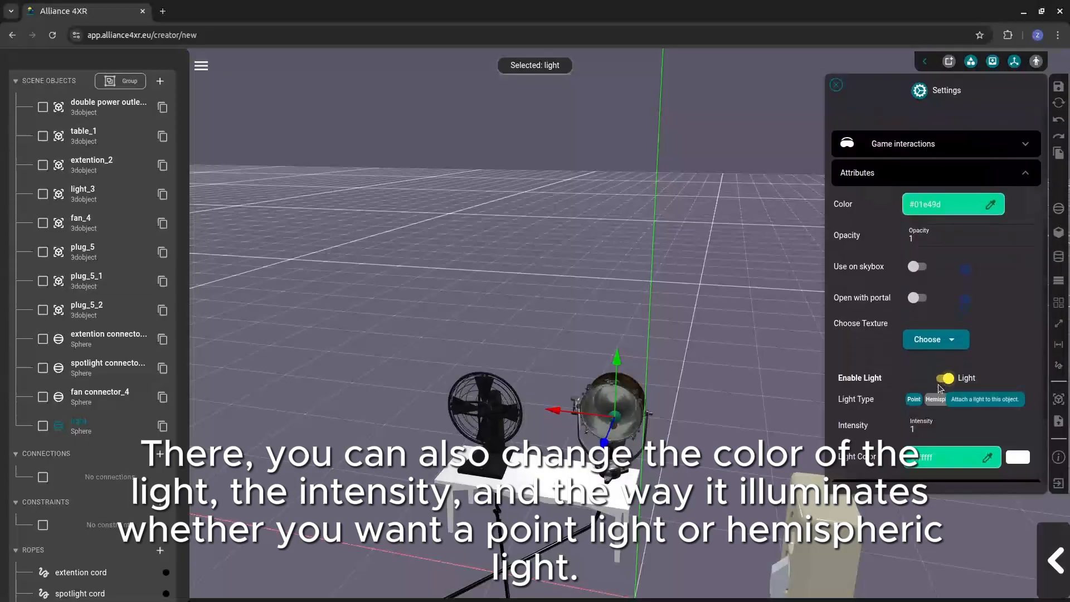
pyautogui.moveTo(975, 271)
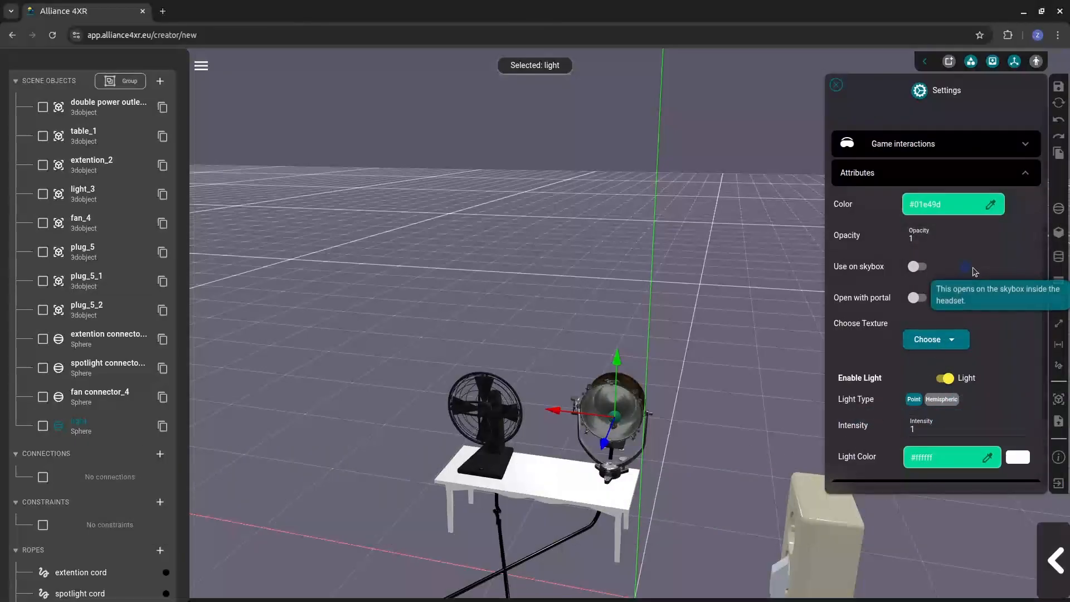
pyautogui.click(990, 457)
pyautogui.moveTo(967, 508); pyautogui.dragTo(960, 505)
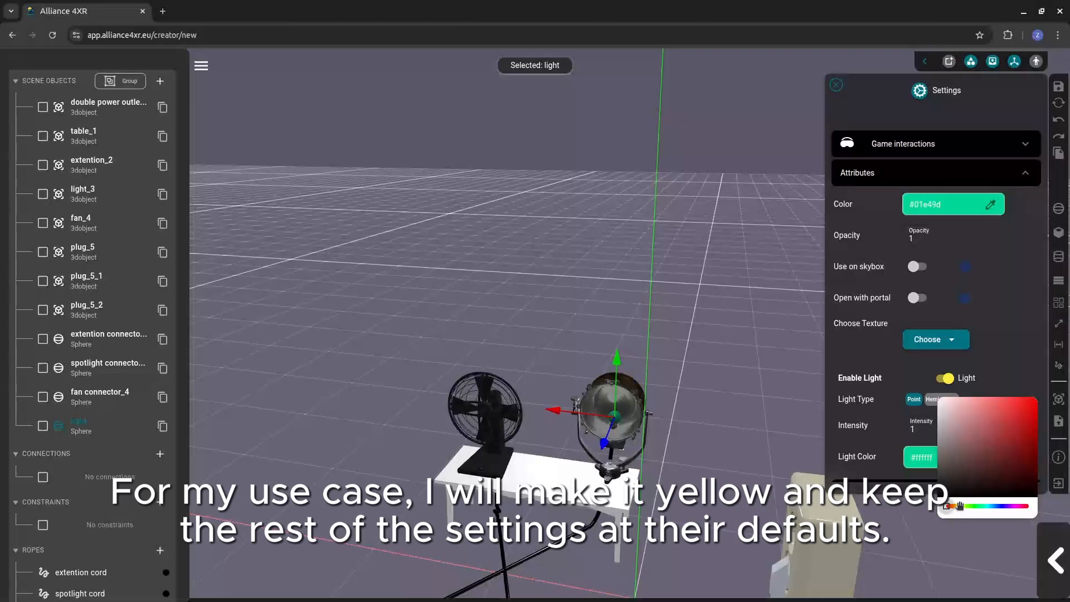
pyautogui.click(960, 506)
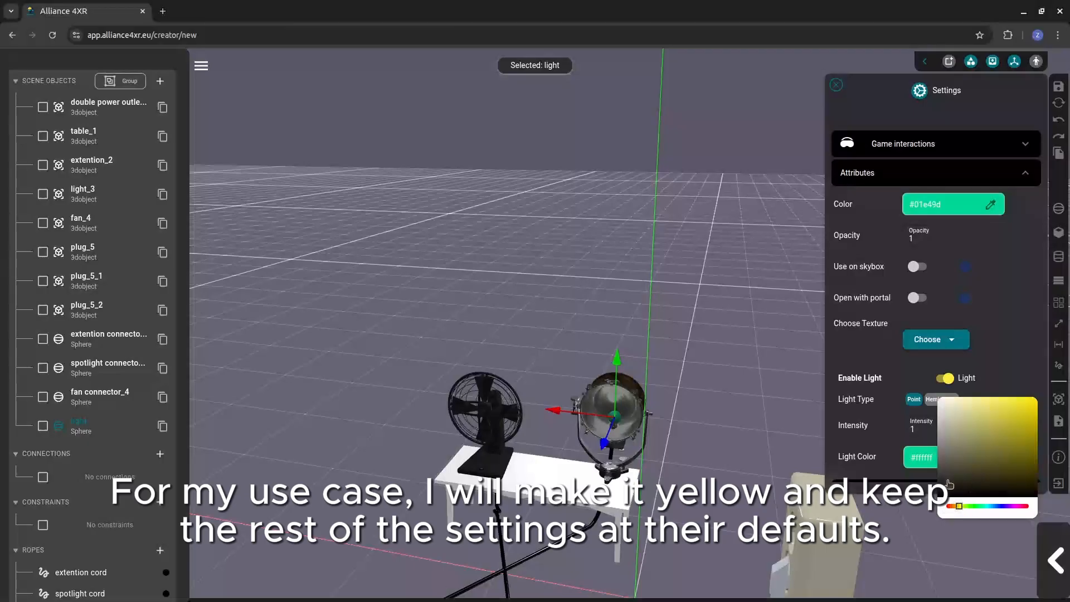
pyautogui.click(994, 432)
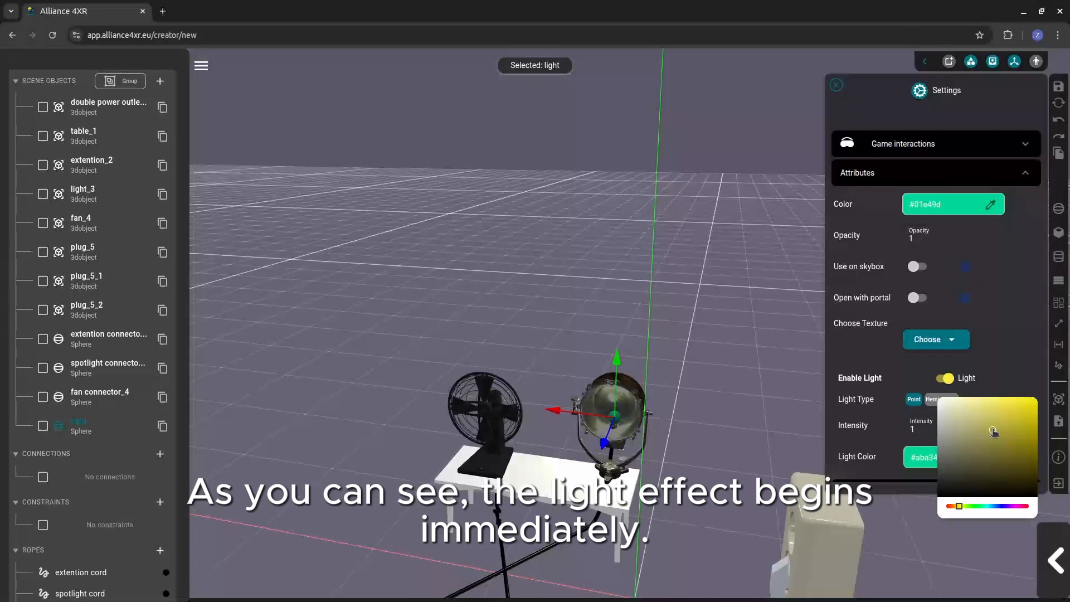
pyautogui.click(1005, 316)
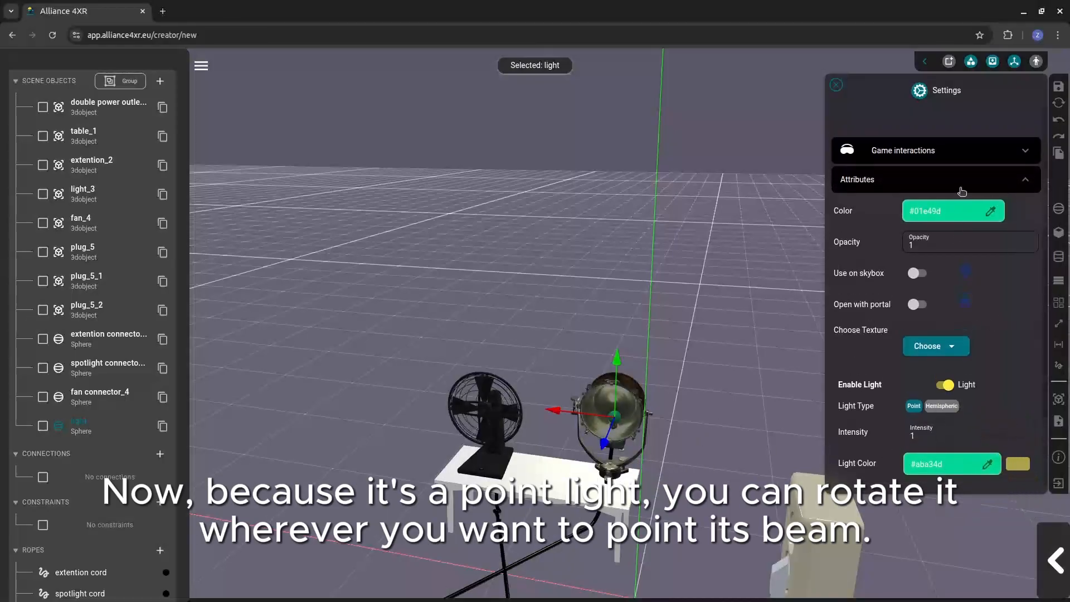
# Rotate the light sphere to aim its beam, to about X 44.2, Y -171.5, Z -174.1.
pyautogui.scroll(3, 956, 271)
pyautogui.click(937, 152)
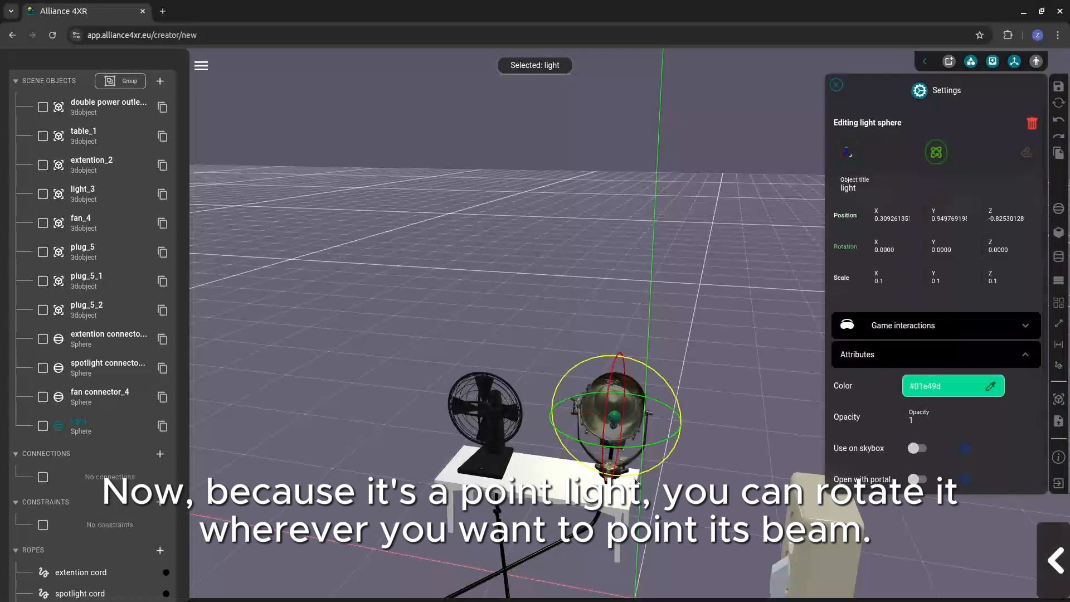
pyautogui.scroll(3, 667, 493)
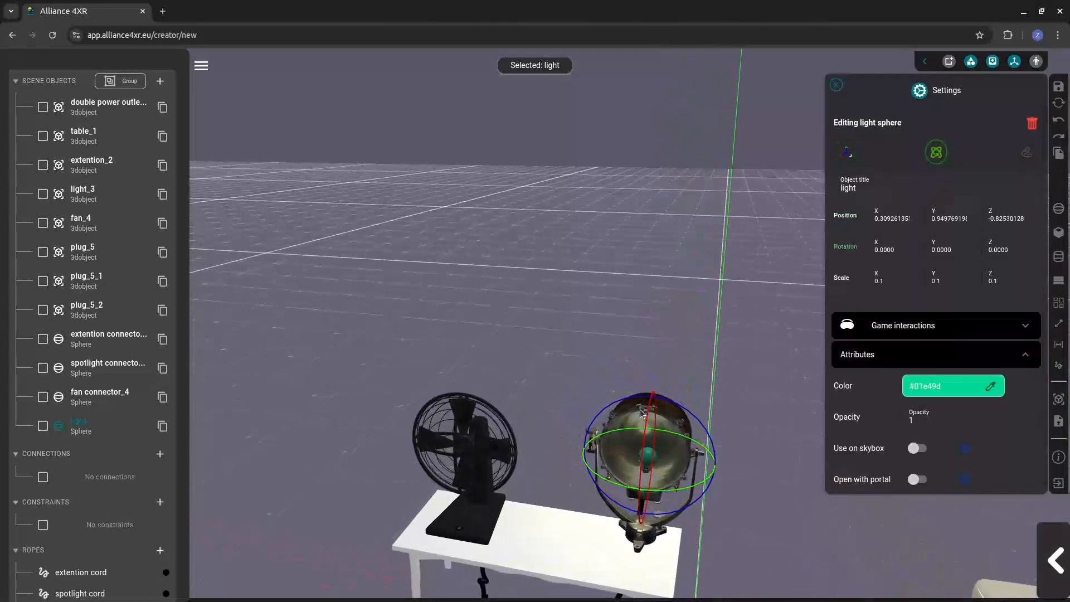
pyautogui.moveTo(663, 493); pyautogui.dragTo(647, 429)
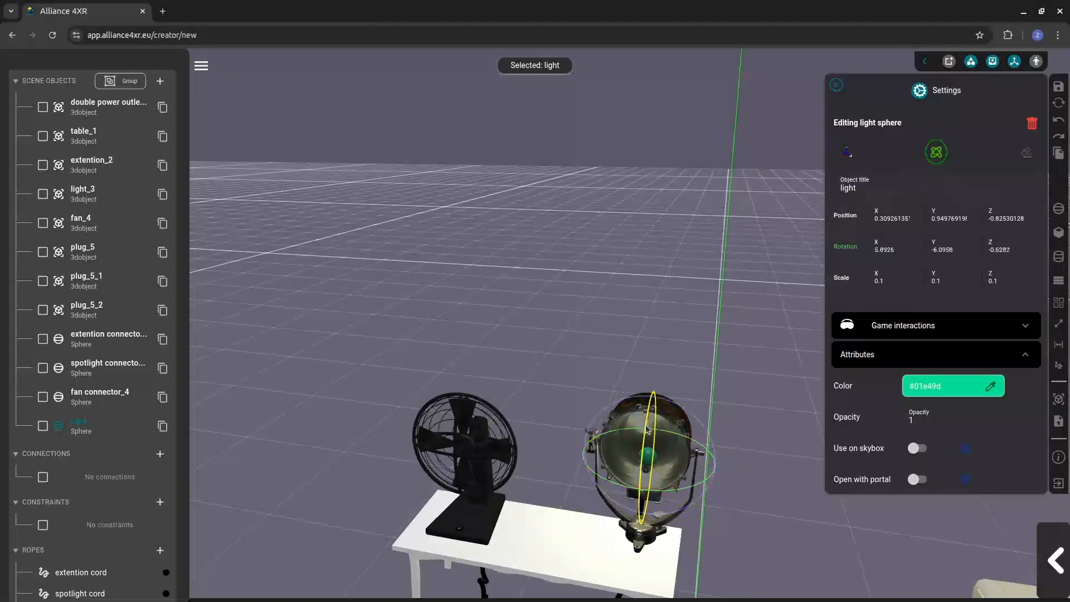
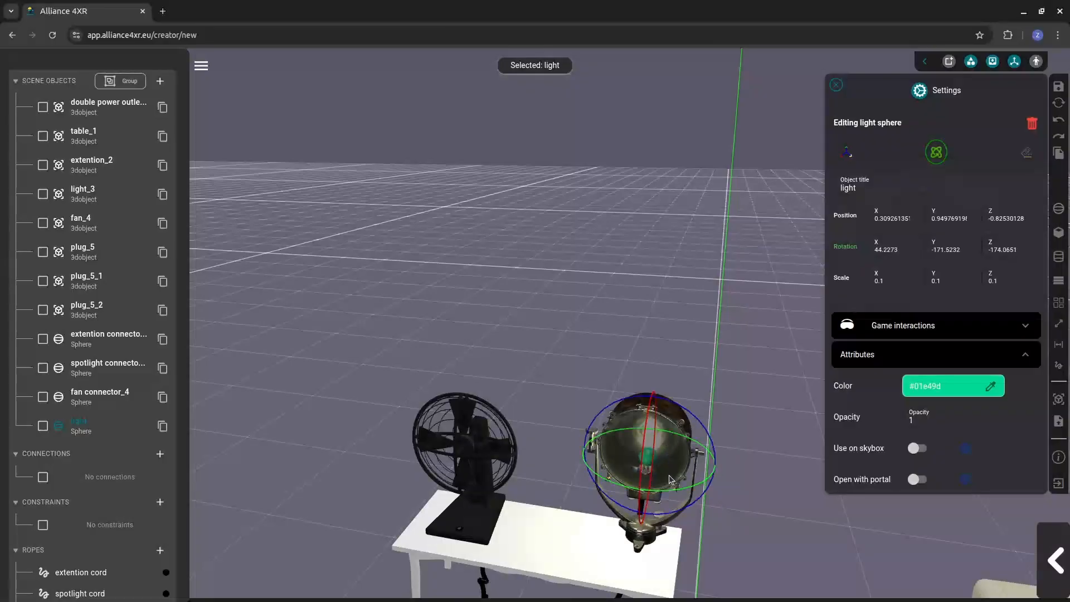
# Rotate the light sphere around its vertical axis to a Y rotation of about -137.5.
pyautogui.moveTo(698, 542); pyautogui.dragTo(749, 545)
pyautogui.scroll(3, 692, 489)
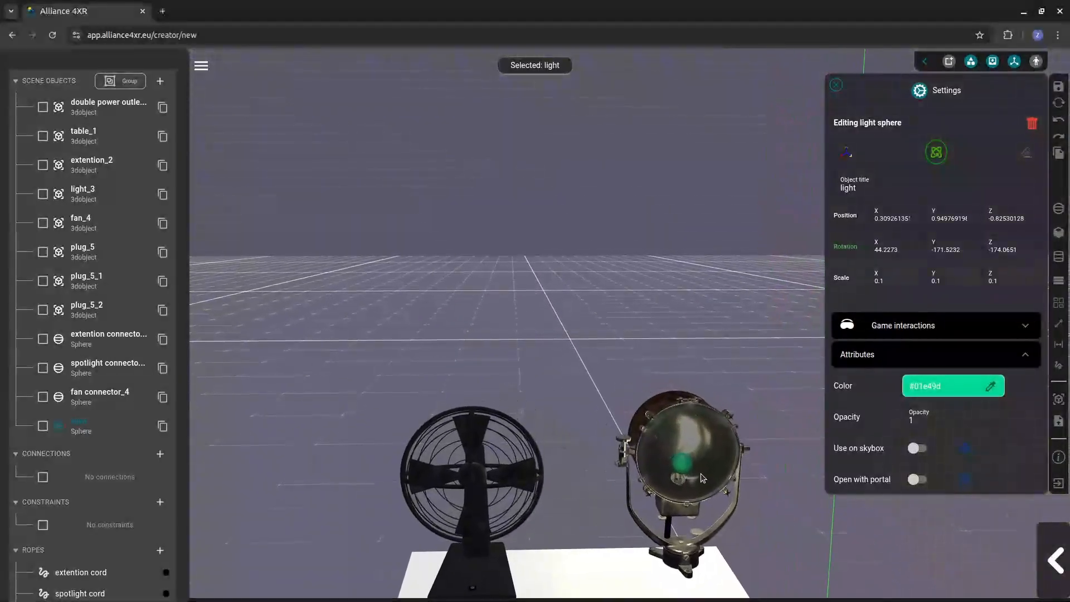
pyautogui.click(690, 468)
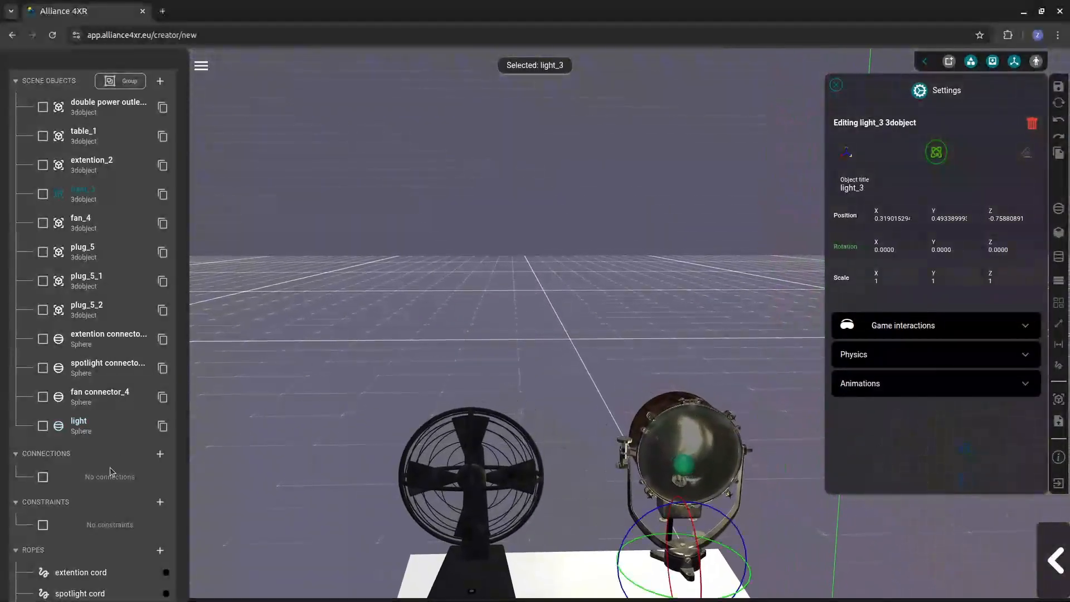
pyautogui.click(93, 431)
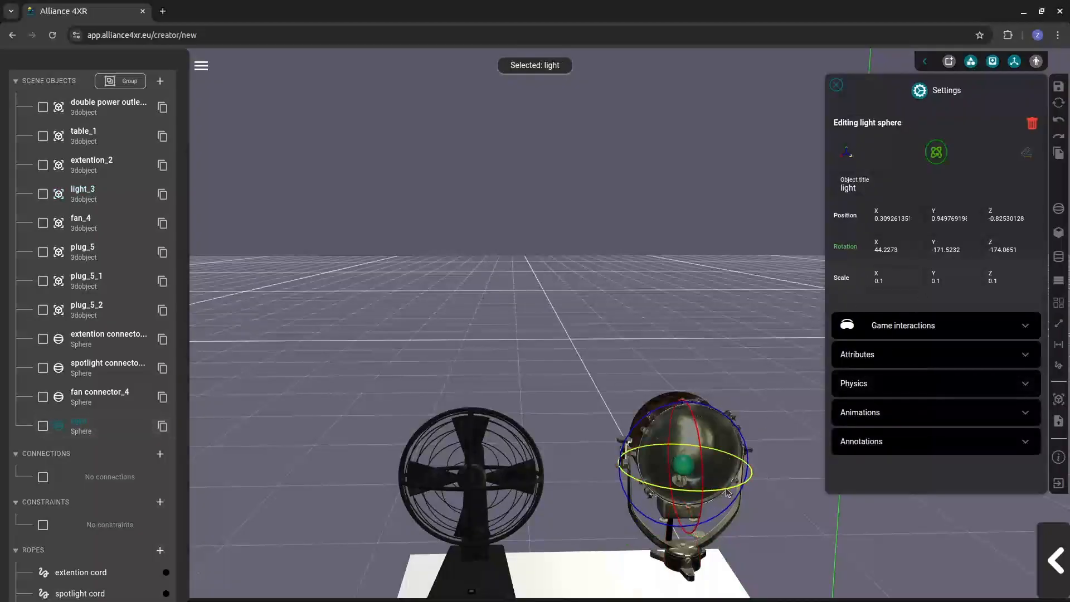
pyautogui.moveTo(727, 492); pyautogui.dragTo(695, 492)
# Set the light sphere's opacity to 0.5.
pyautogui.click(934, 357)
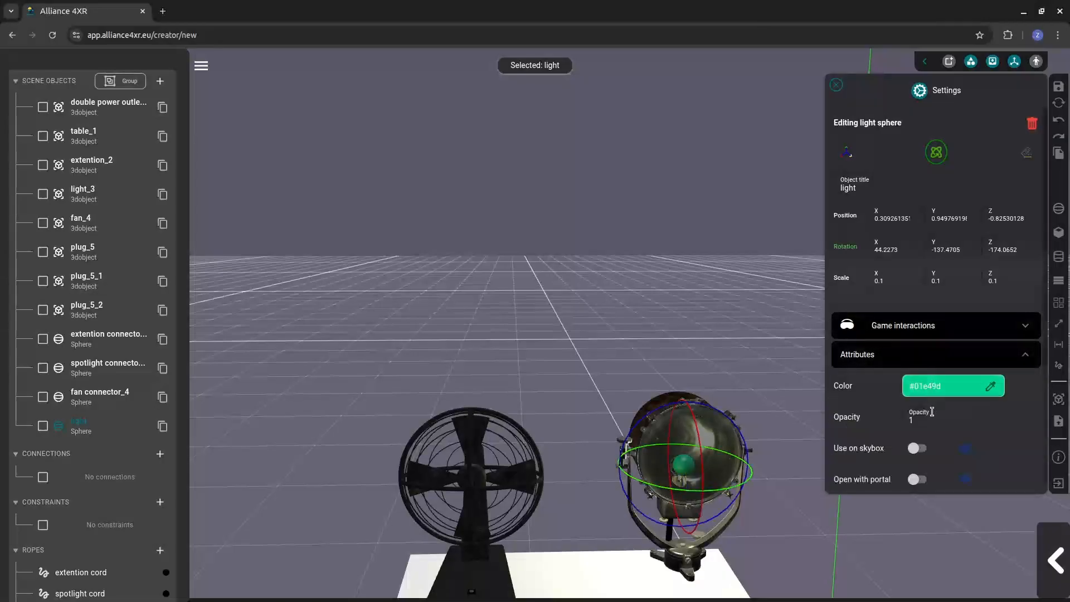
pyautogui.click(932, 415)
pyautogui.press('BackSpace')
pyautogui.write('0')
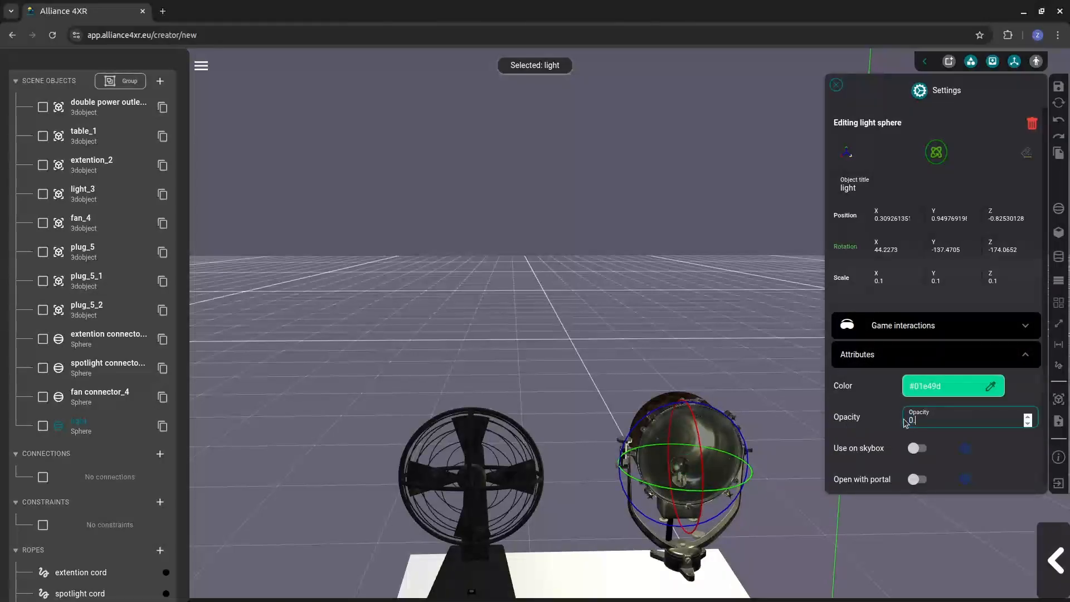
pyautogui.write('.5')
pyautogui.click(771, 490)
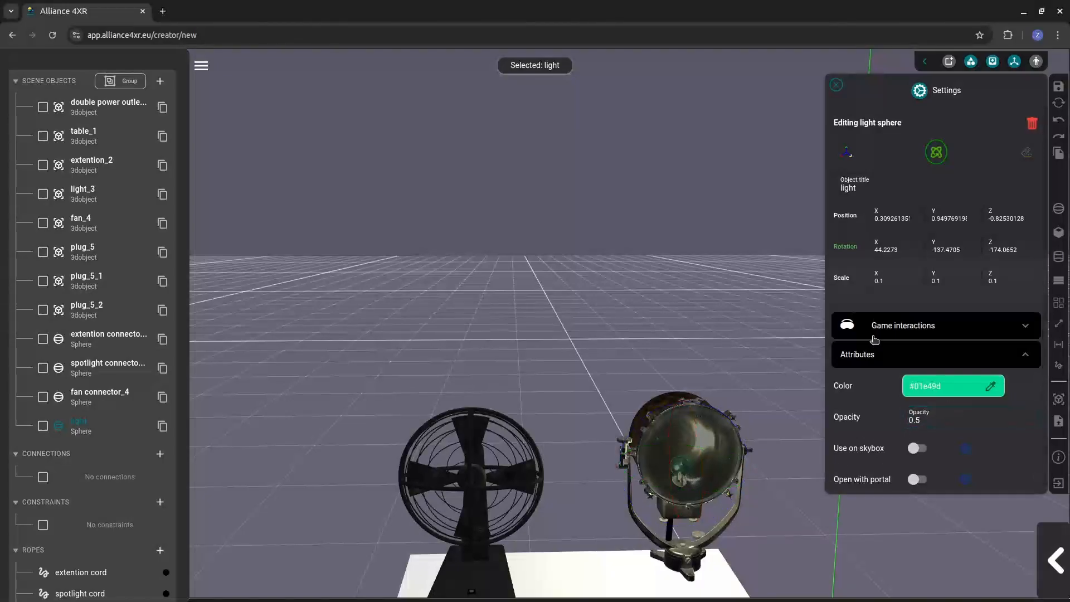
# Turn the light sphere further around its vertical axis to a Y rotation of about -81.7.
pyautogui.click(1023, 156)
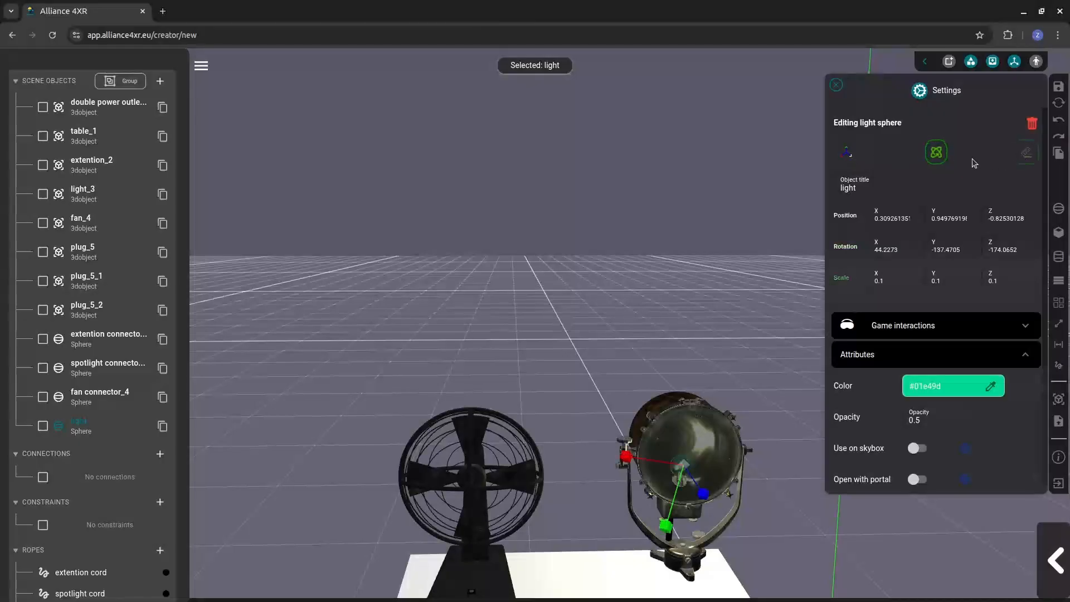
pyautogui.click(941, 157)
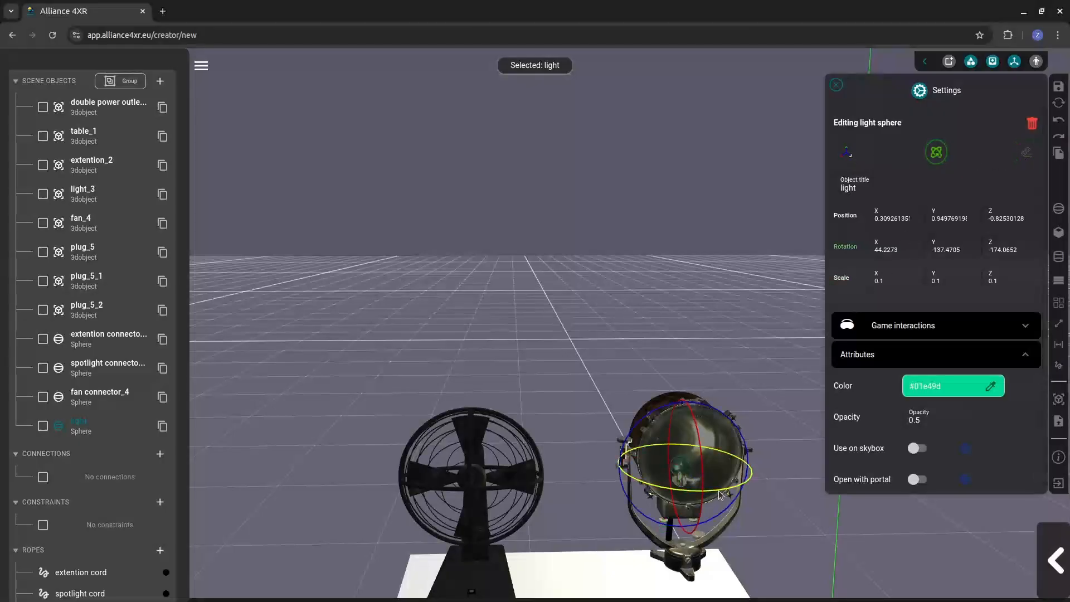
pyautogui.moveTo(718, 490); pyautogui.dragTo(643, 493)
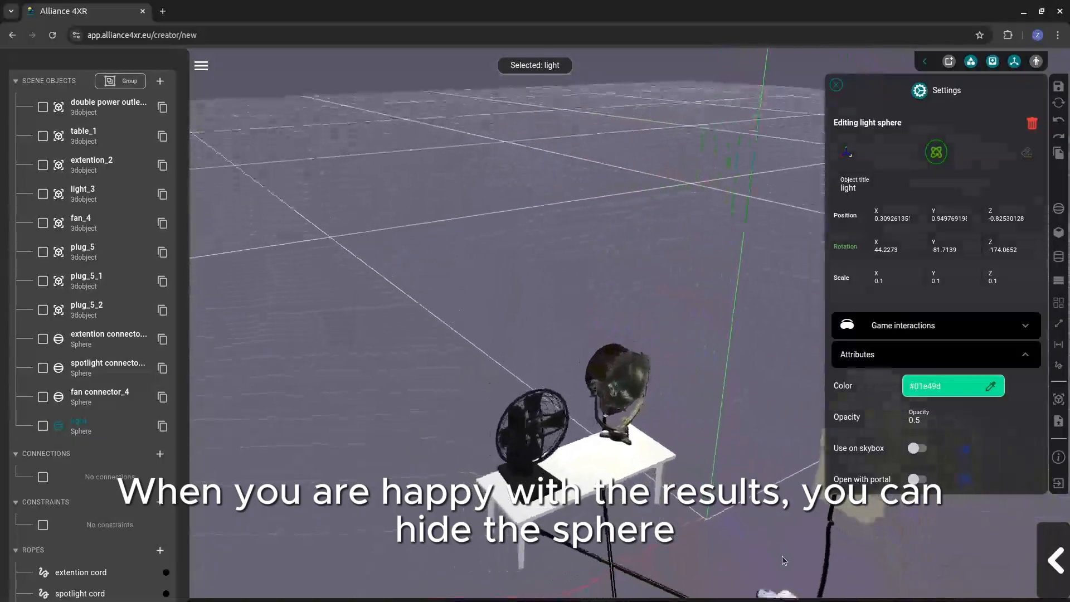
# Hide the light sphere inside the spotlight by setting its opacity to 0.
pyautogui.moveTo(782, 557); pyautogui.dragTo(732, 538)
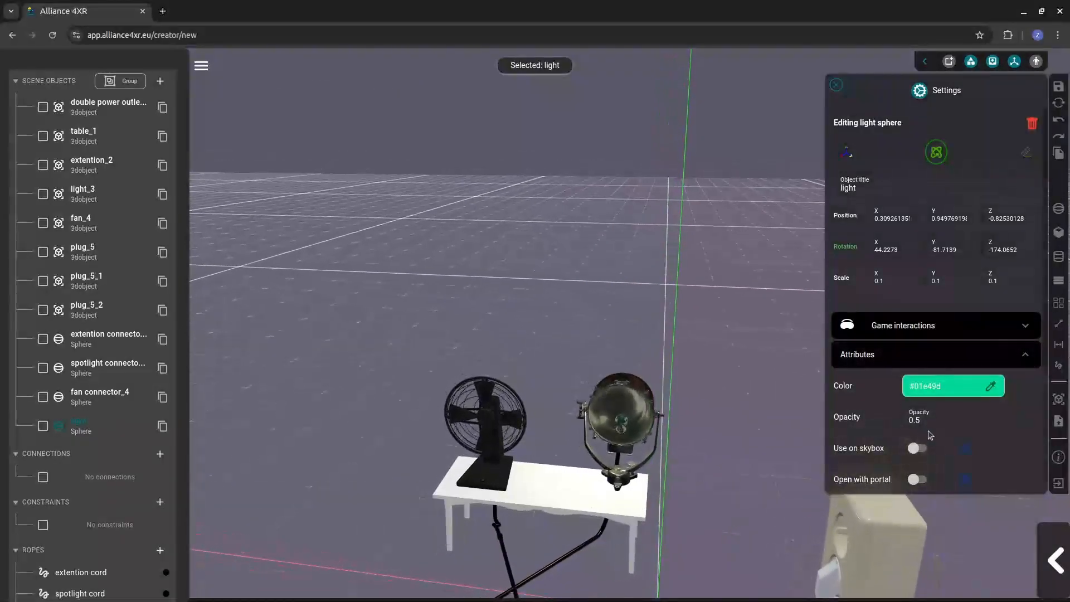
pyautogui.click(915, 421)
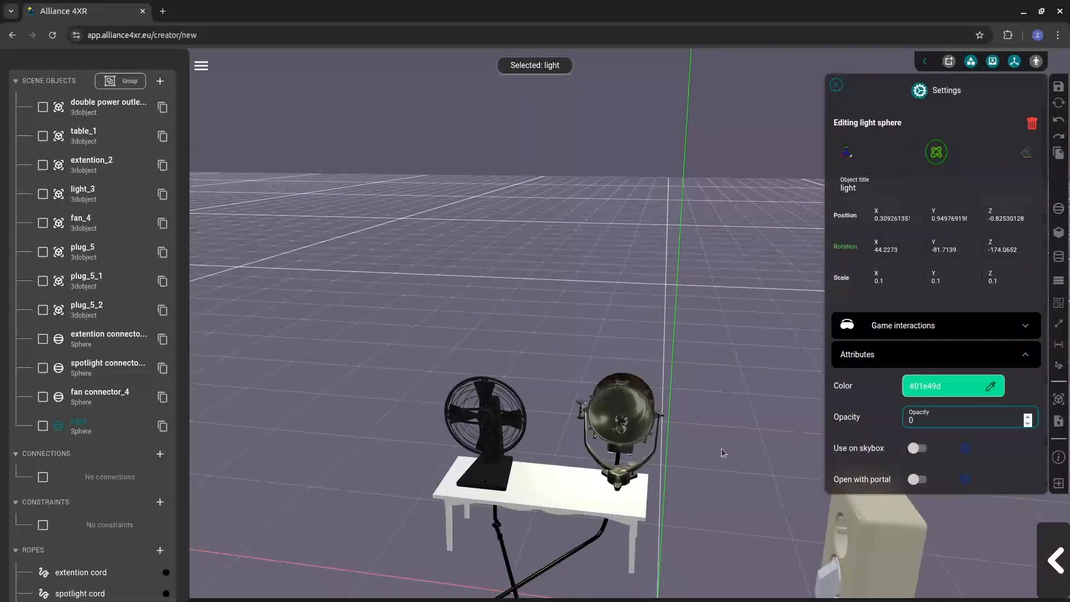
# Turn off the light attached to the light sphere and close its settings.
pyautogui.moveTo(733, 467); pyautogui.dragTo(792, 438)
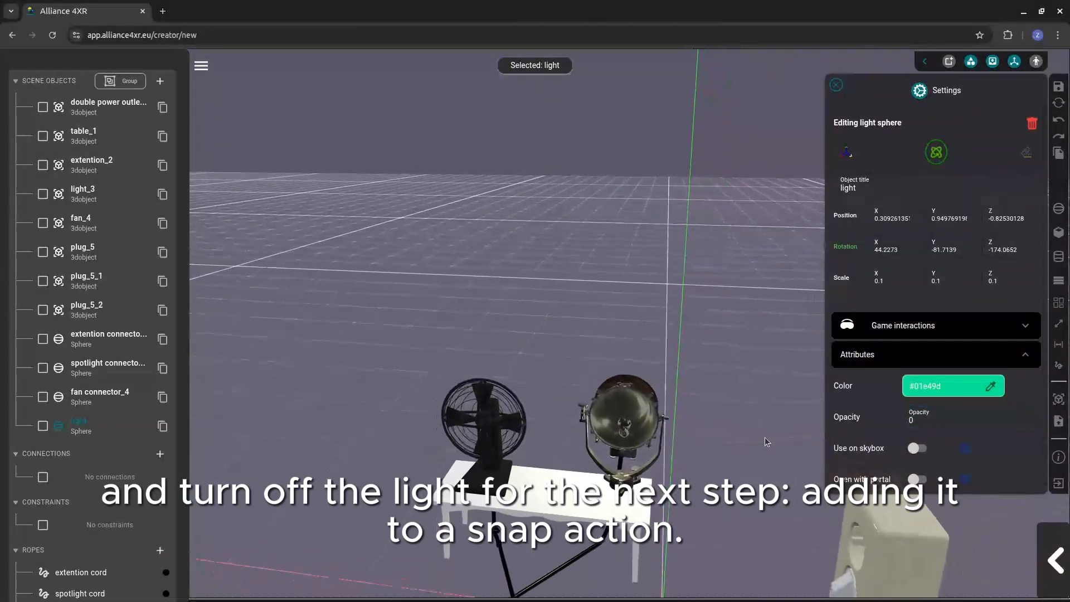
pyautogui.scroll(-2, 942, 424)
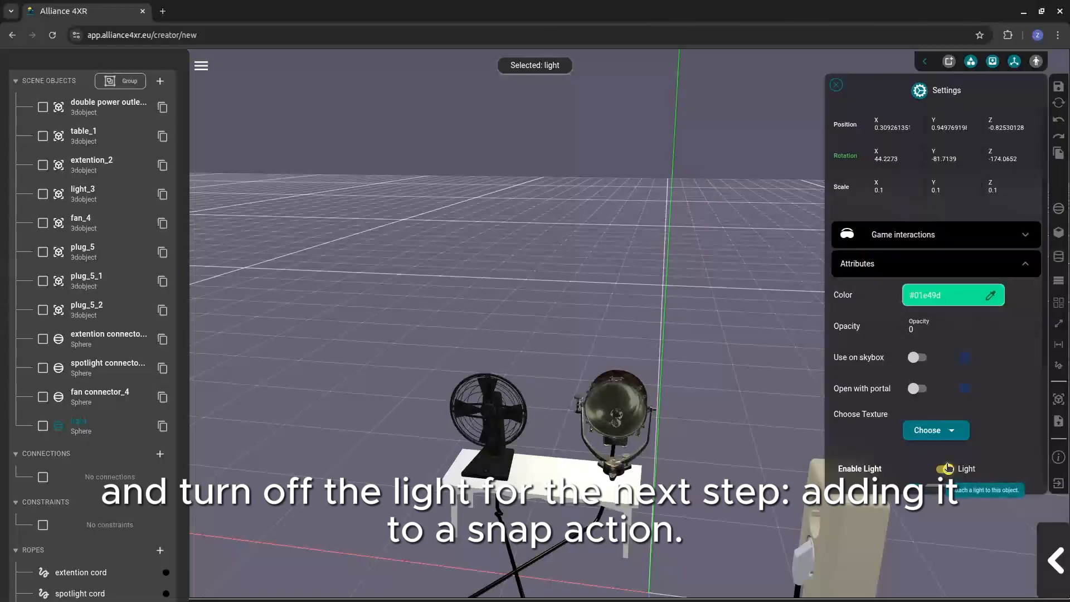
pyautogui.click(947, 468)
pyautogui.scroll(2, 946, 464)
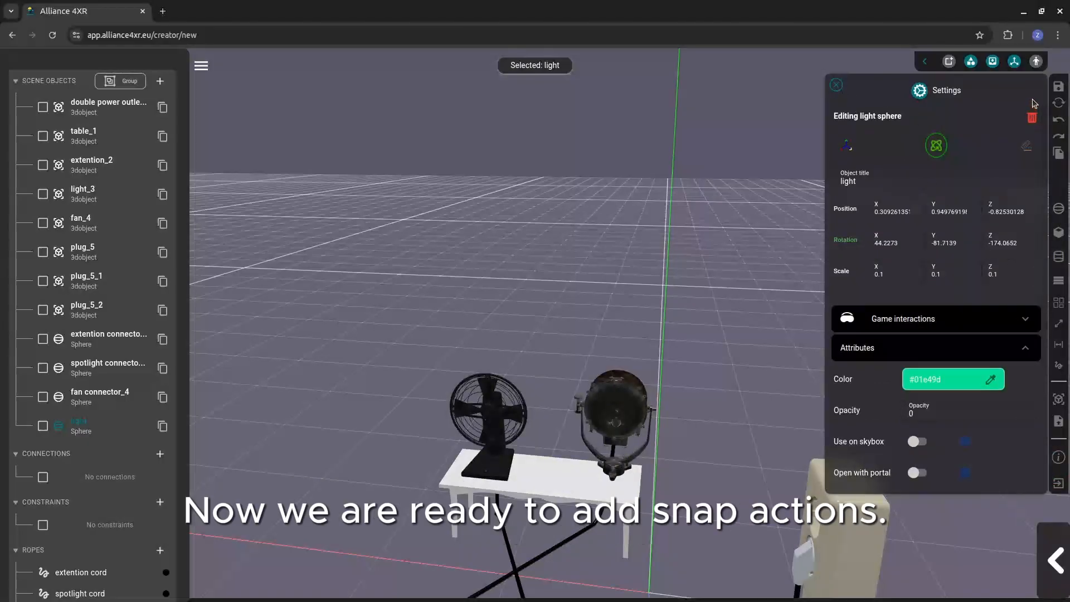
pyautogui.click(835, 88)
# Create a snappable collection titled "main power" containing plug_5, with no prerequisite collections.
pyautogui.scroll(-5, 721, 429)
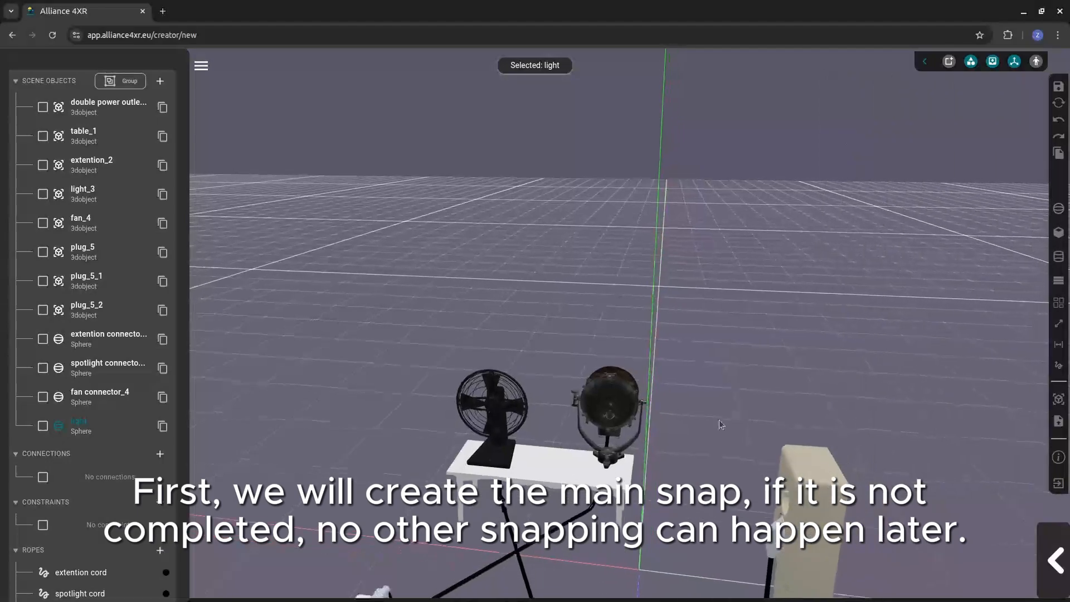
pyautogui.moveTo(653, 466); pyautogui.dragTo(683, 510)
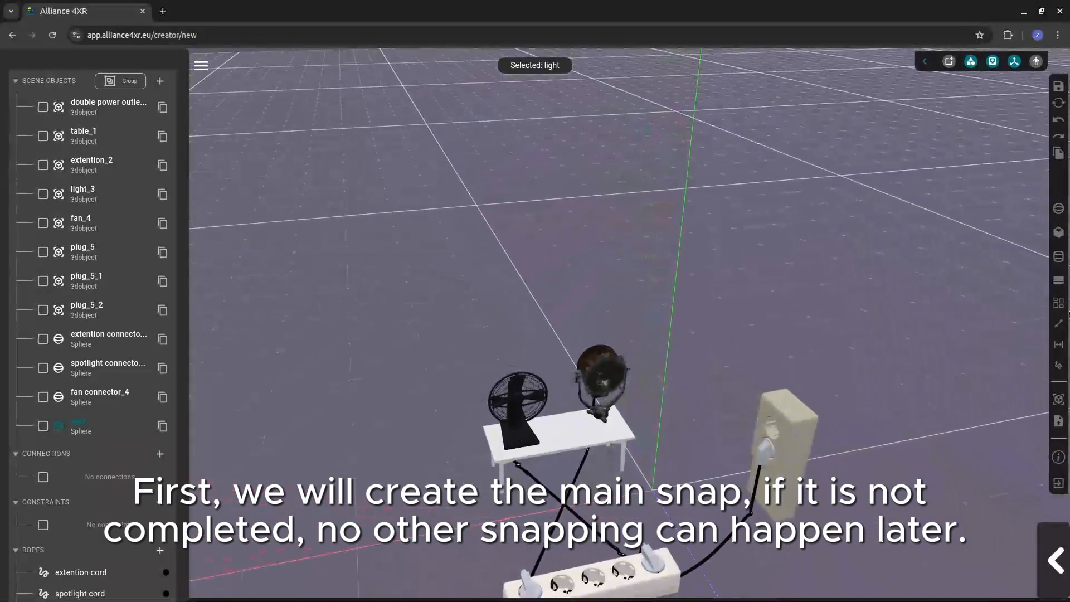
pyautogui.click(1059, 303)
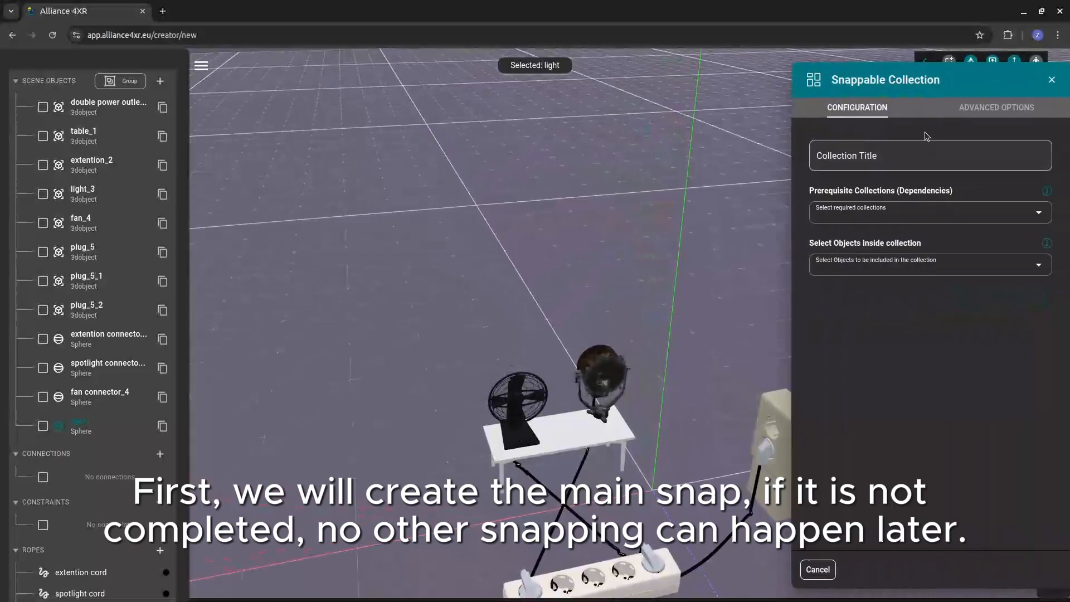
pyautogui.click(908, 151)
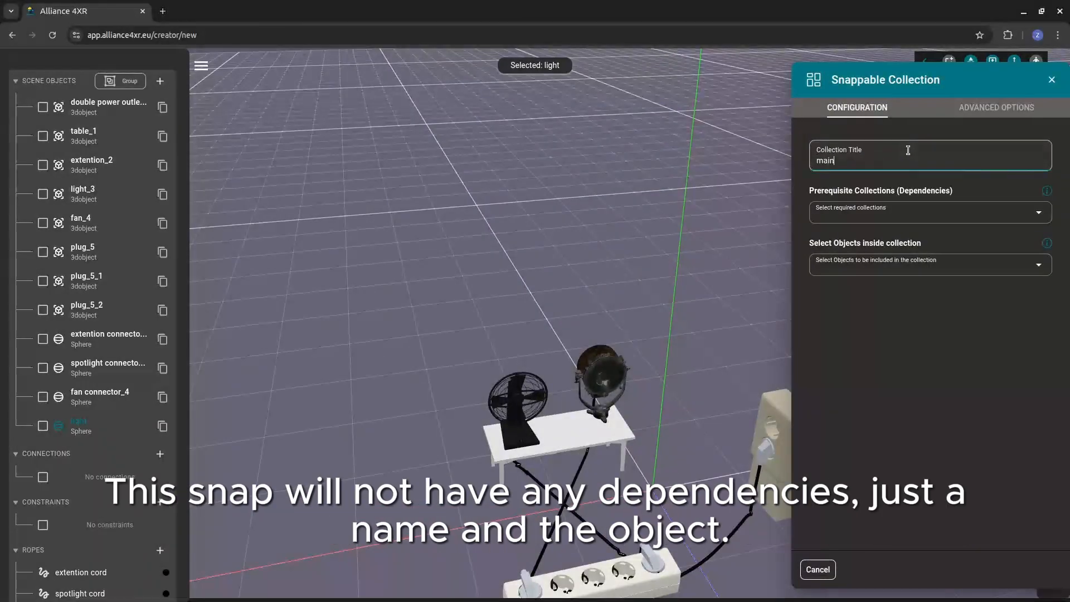
pyautogui.write('main power')
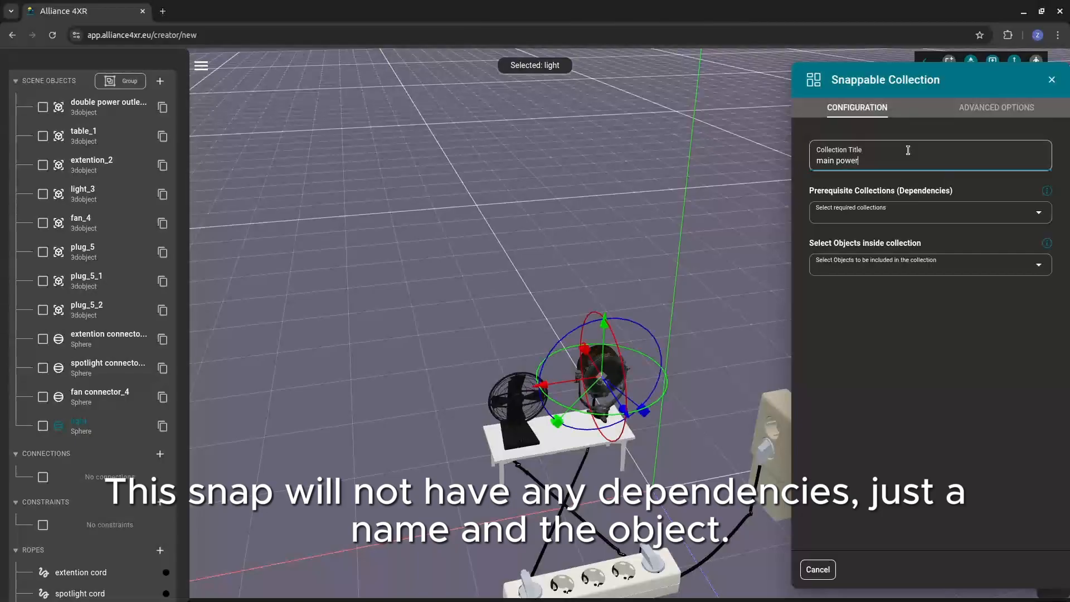
pyautogui.click(963, 196)
pyautogui.click(949, 267)
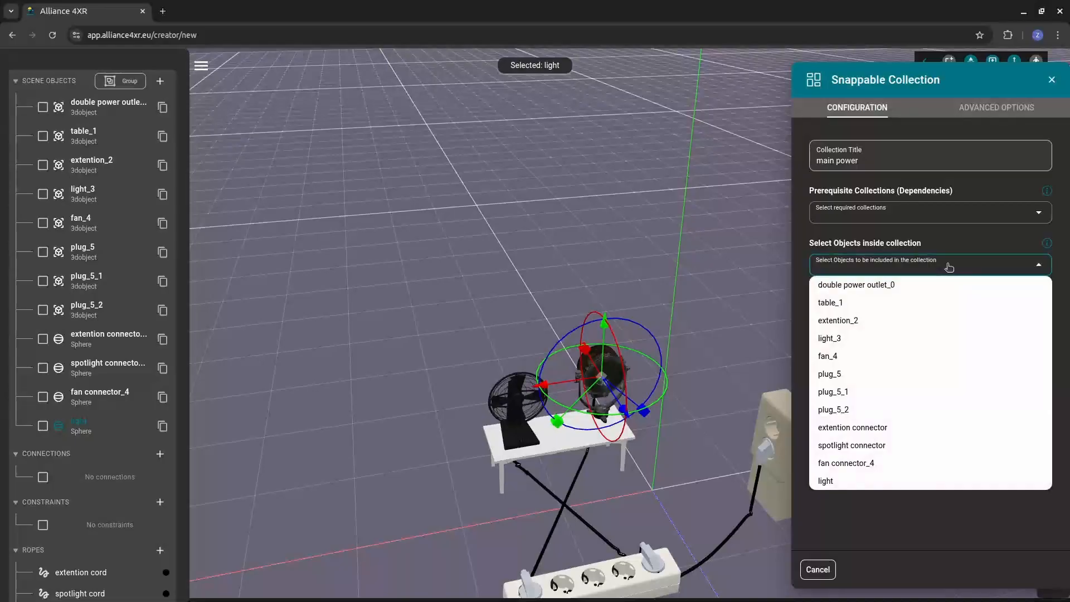
pyautogui.click(859, 375)
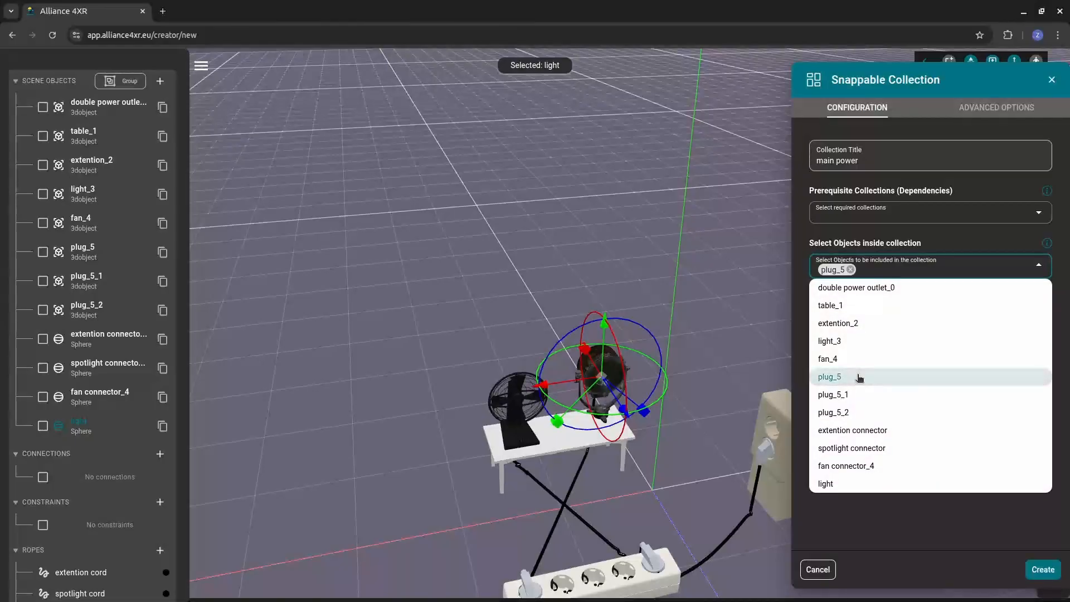
pyautogui.click(981, 251)
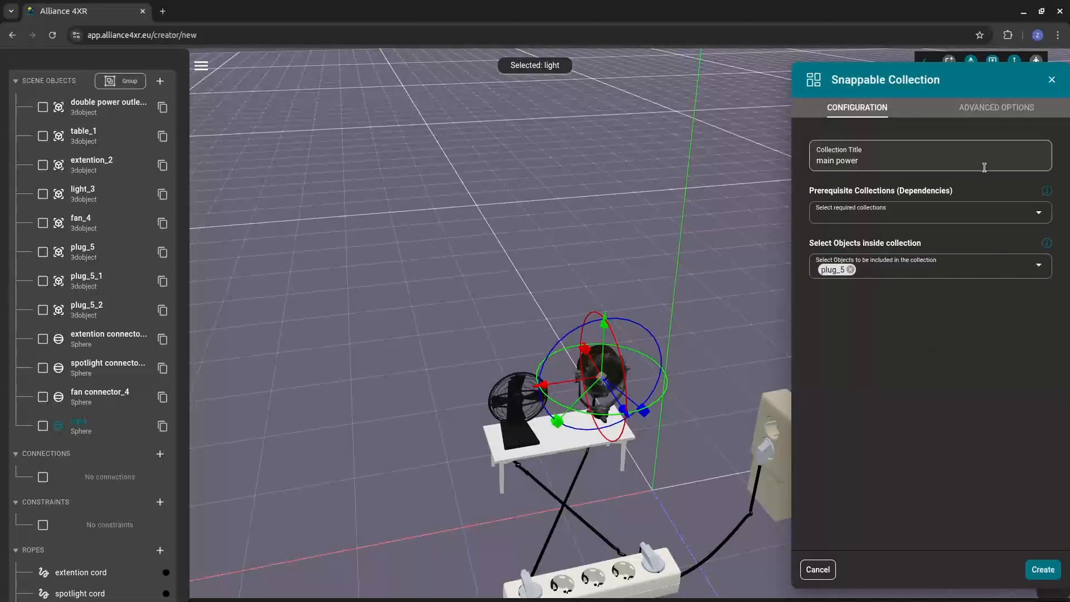
pyautogui.click(1046, 570)
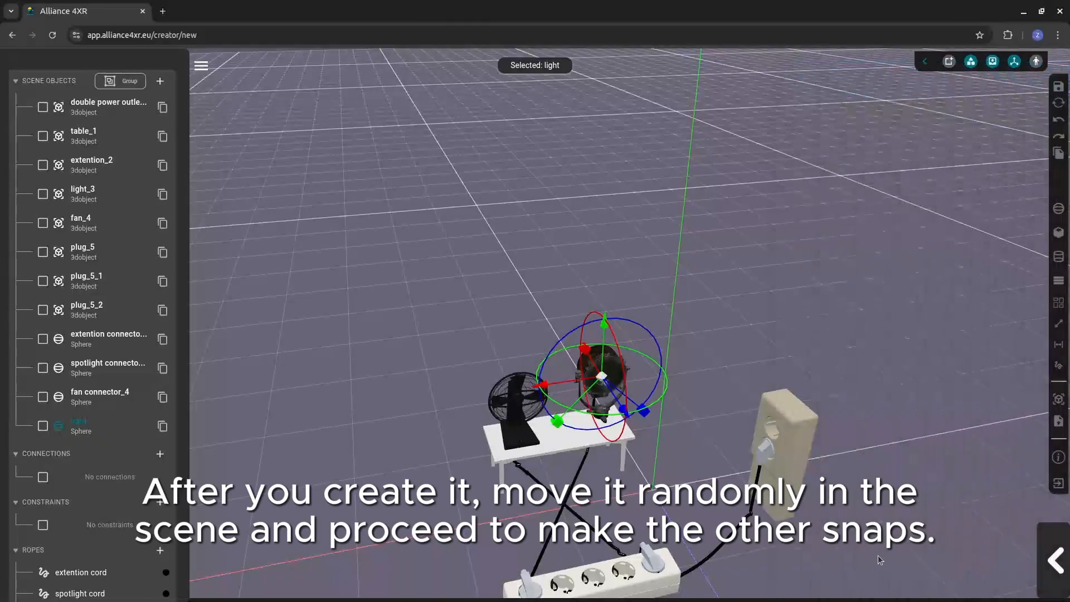
# Pull plug_5 out of the double power outlet and lower it to the floor beside the extension, at Y position 0.
pyautogui.scroll(-3, 759, 463)
pyautogui.scroll(1, 759, 463)
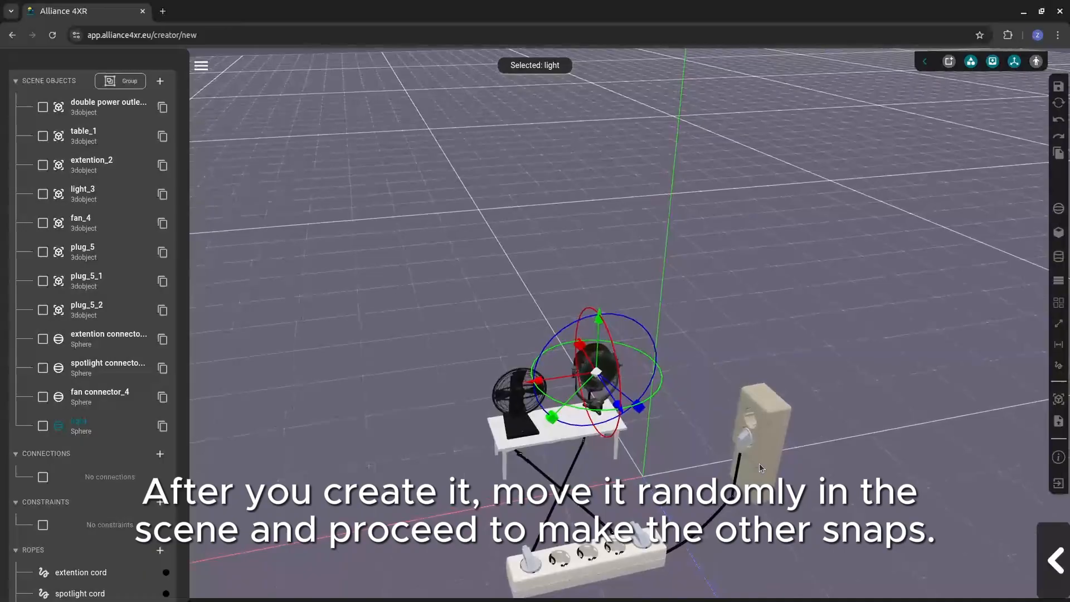
pyautogui.click(743, 441)
pyautogui.moveTo(711, 461); pyautogui.dragTo(615, 482)
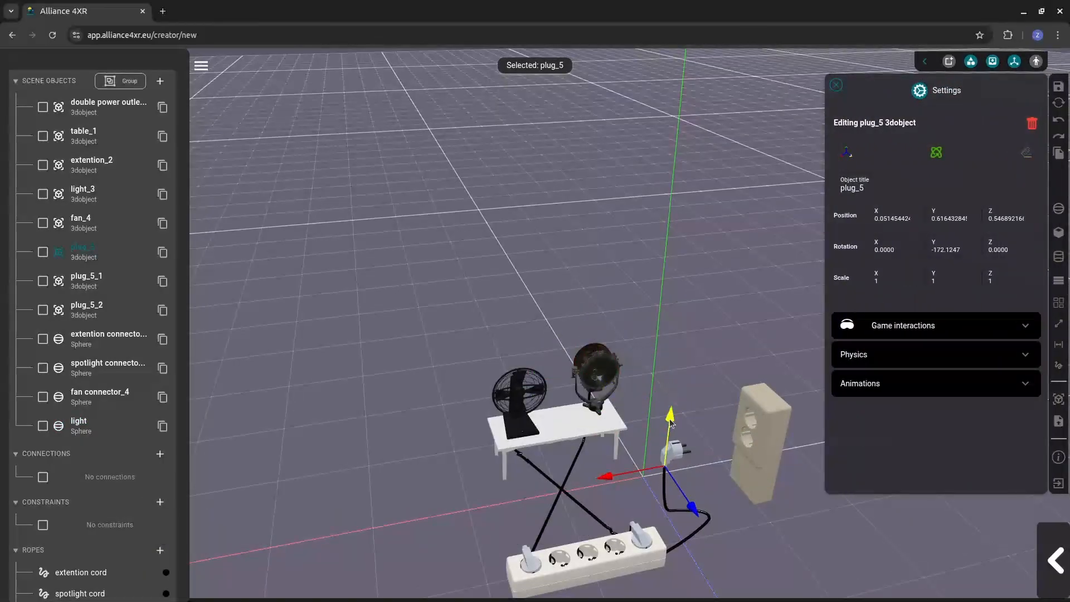
pyautogui.moveTo(670, 417); pyautogui.dragTo(725, 530)
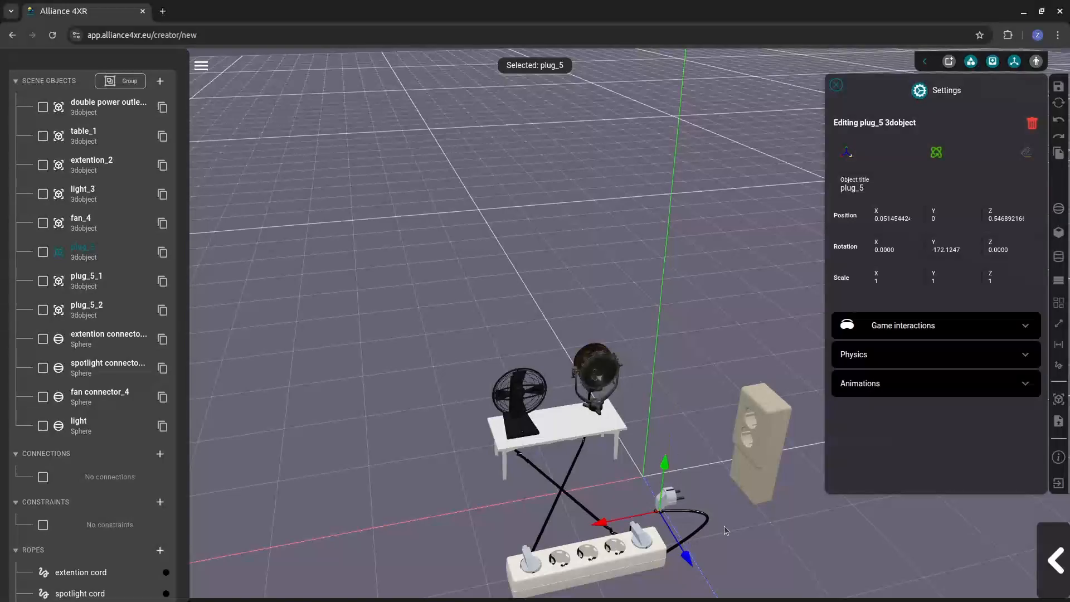
pyautogui.press('r')
# Set up a new snappable collection titled "spotlight" with main power as prerequisite and plug_5_1 as its object.
pyautogui.click(1059, 281)
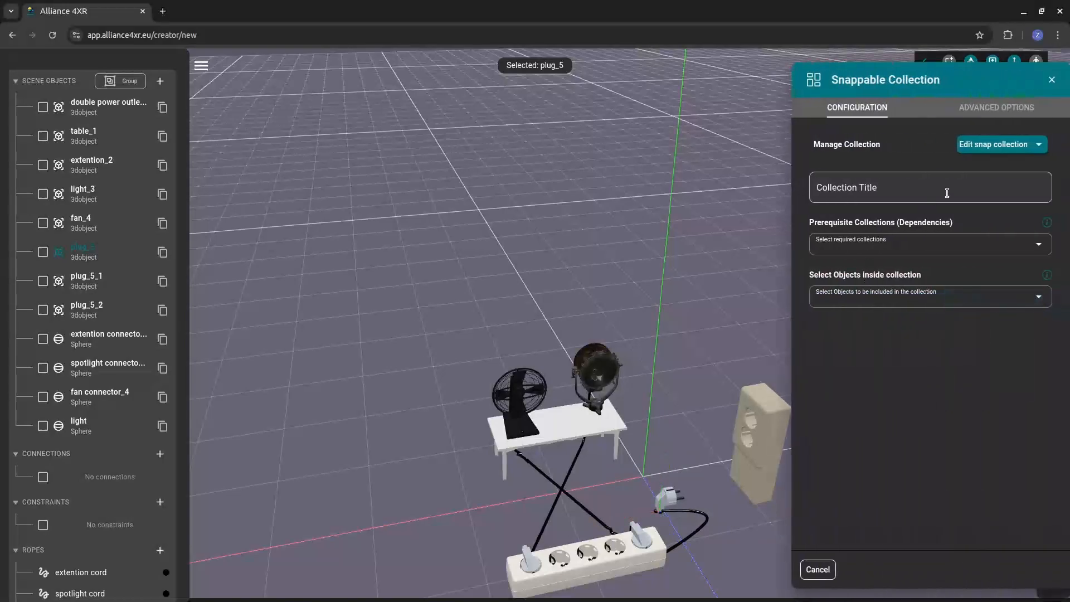
pyautogui.click(902, 186)
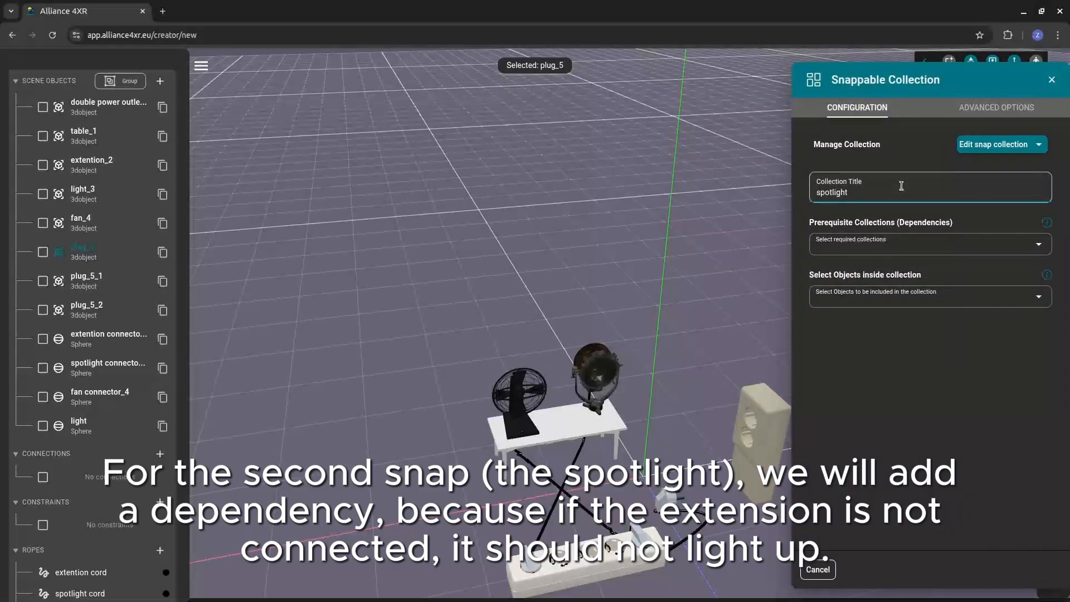
pyautogui.click(910, 252)
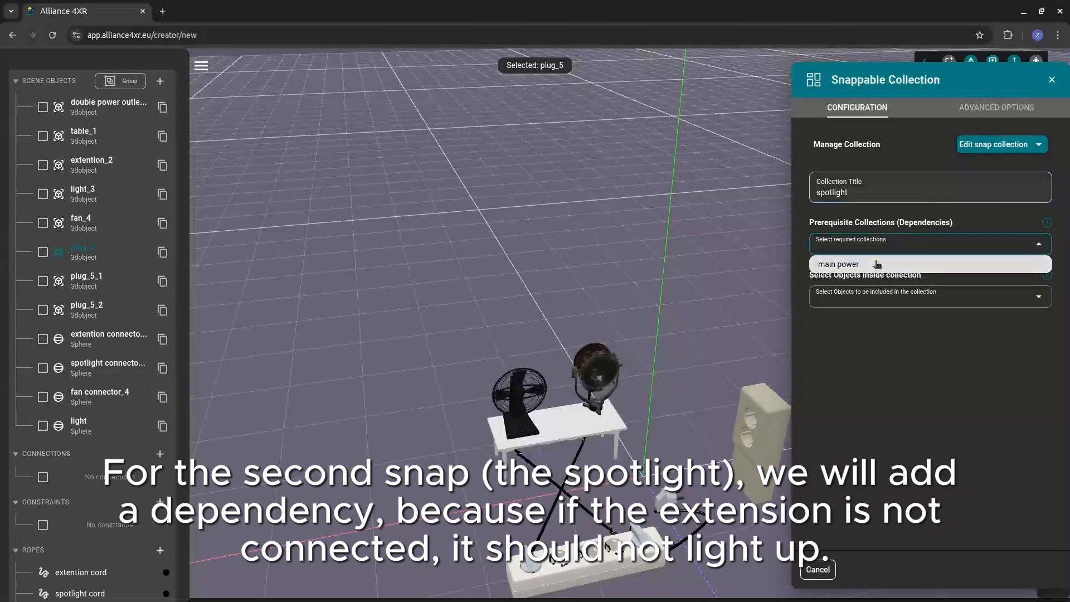
pyautogui.click(878, 265)
pyautogui.click(892, 300)
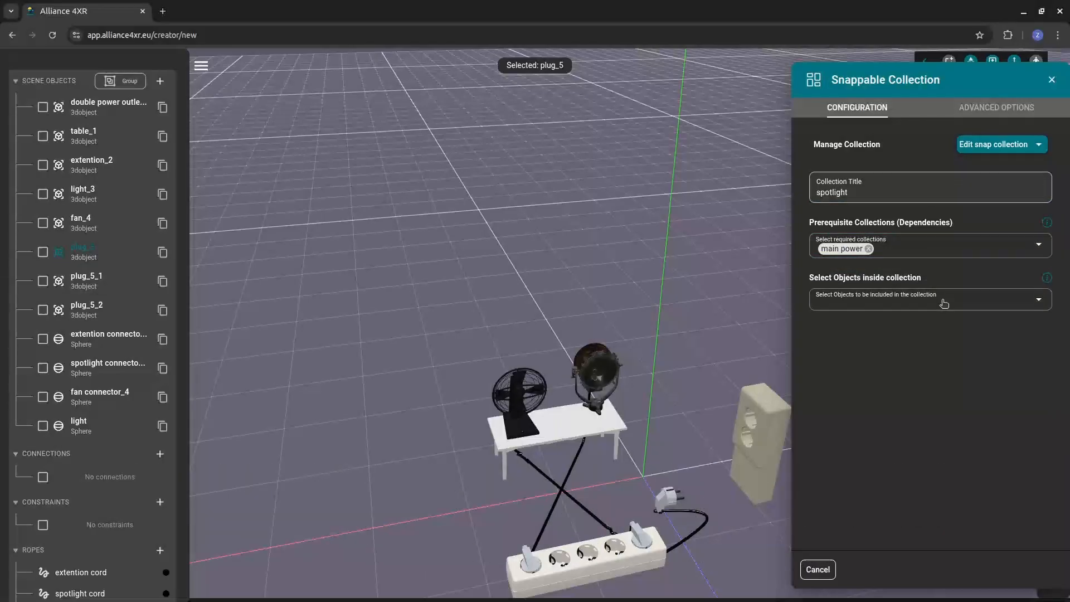
pyautogui.click(886, 299)
pyautogui.click(847, 427)
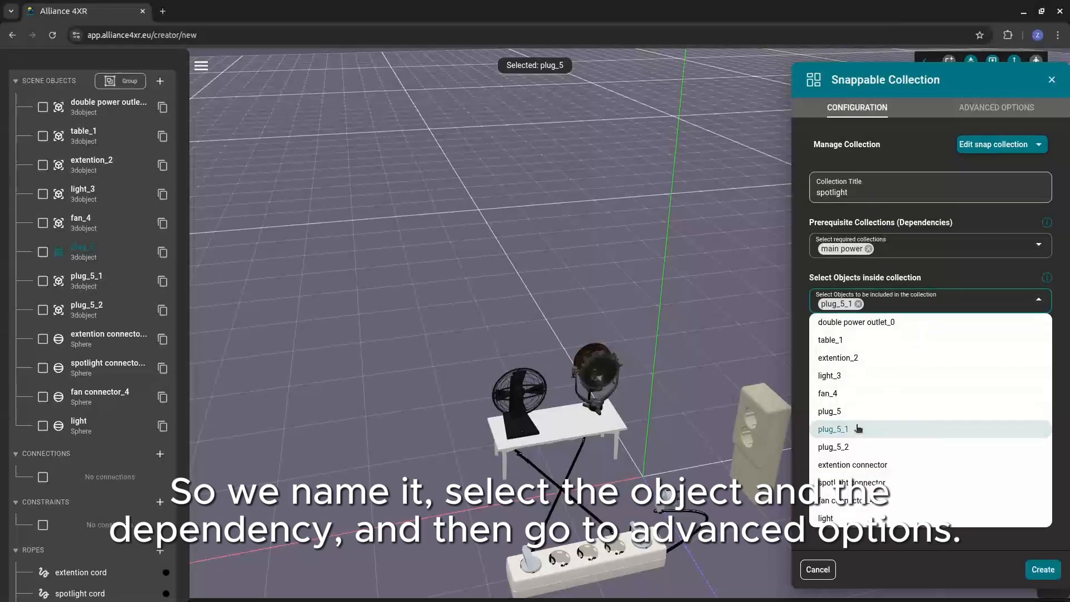
pyautogui.click(1059, 311)
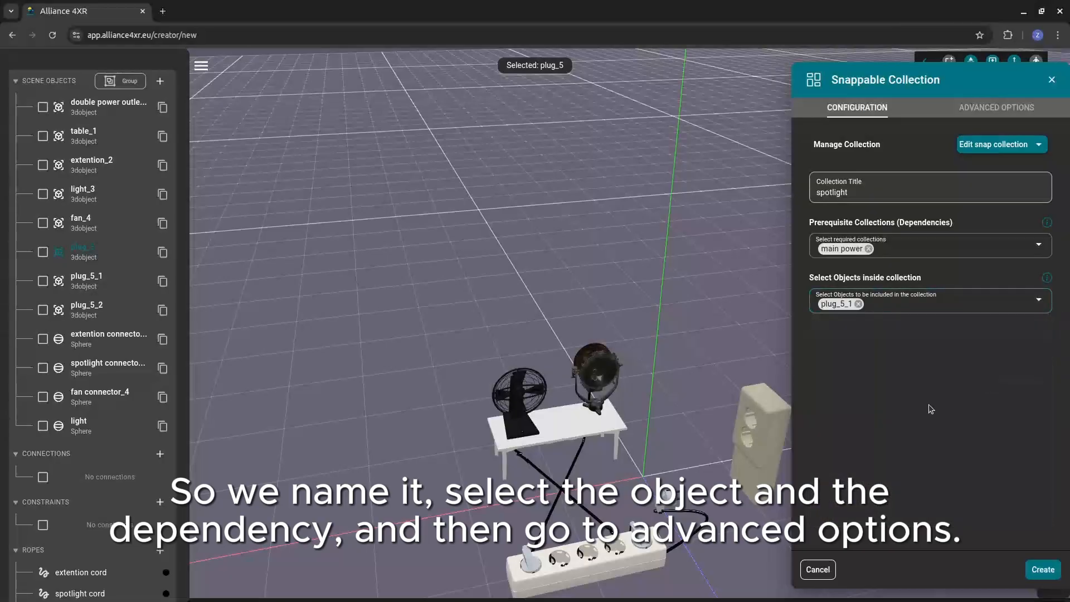
# Enable trigger on snap for the spotlight collection and add a Light action step.
pyautogui.click(1009, 109)
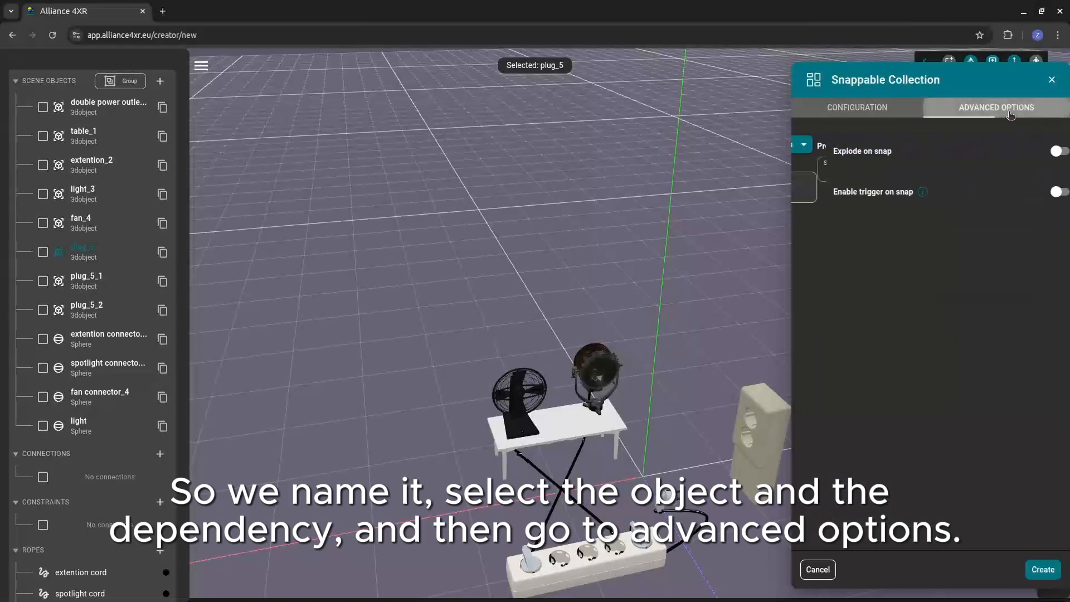
pyautogui.click(1036, 193)
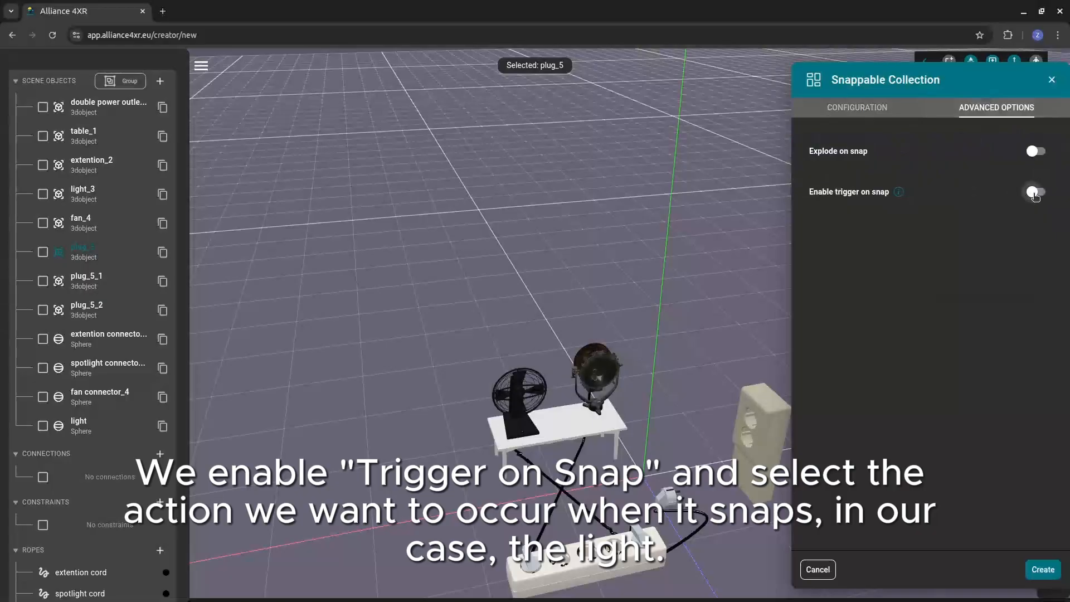
pyautogui.click(886, 229)
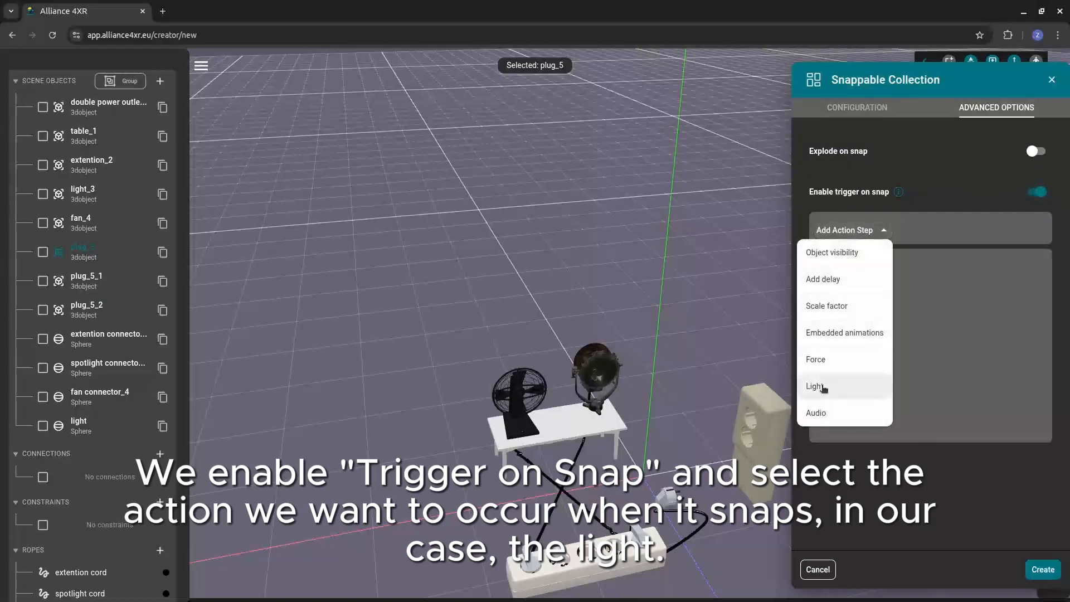
pyautogui.click(842, 387)
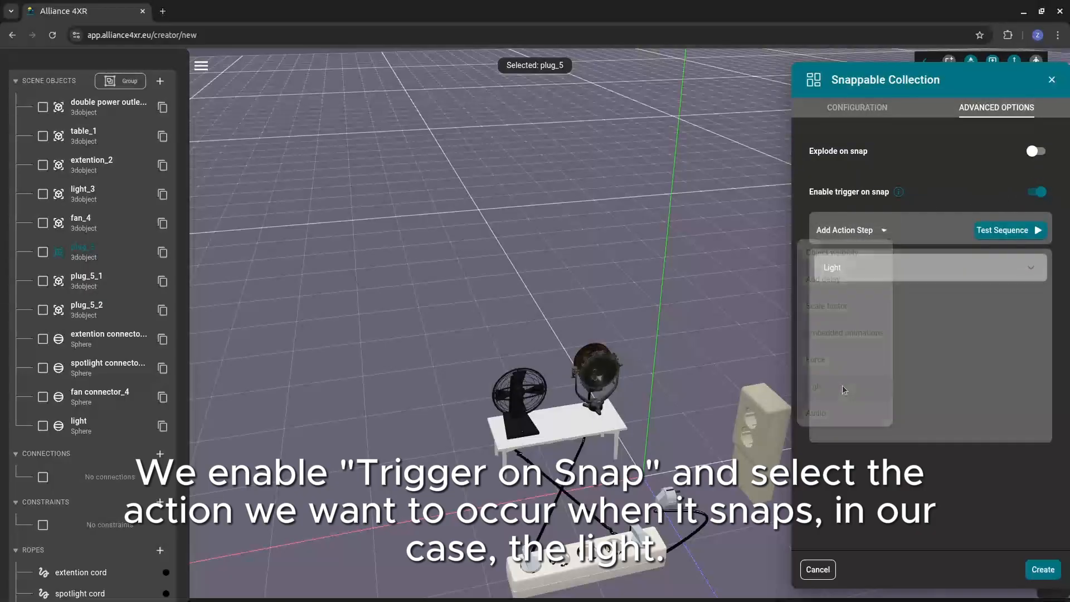
# Switch on the light object in the Light action, test the sequence, and create the spotlight collection.
pyautogui.click(1009, 268)
pyautogui.click(860, 297)
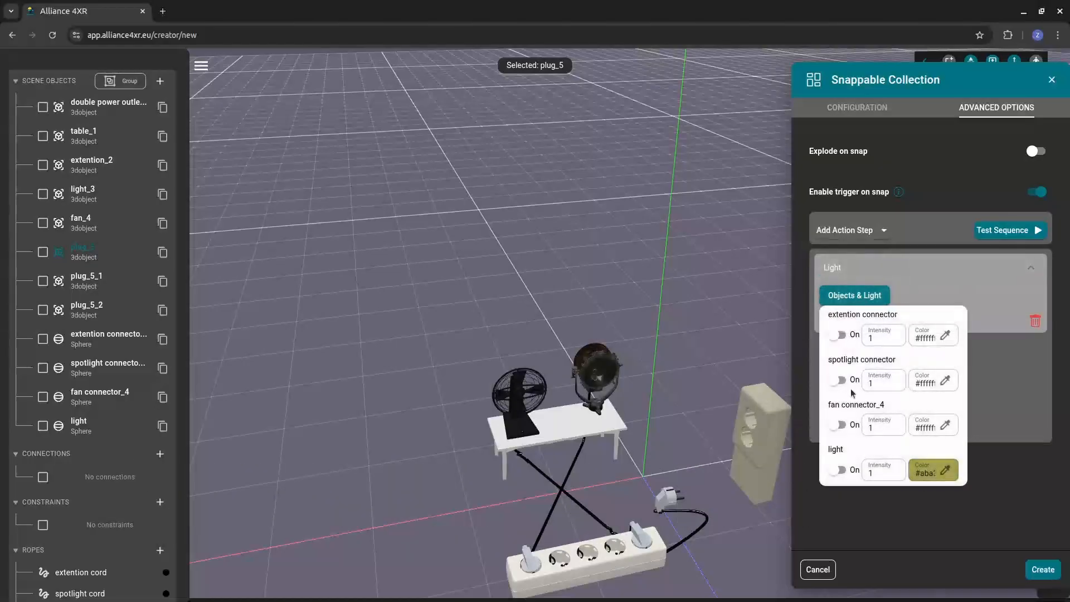
pyautogui.click(839, 471)
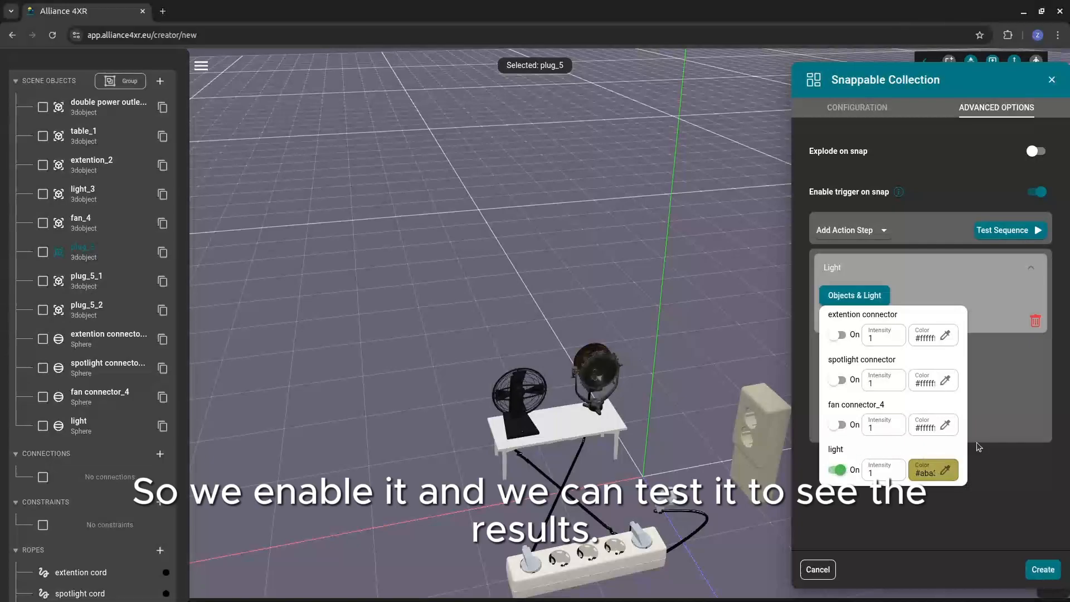
pyautogui.click(1017, 234)
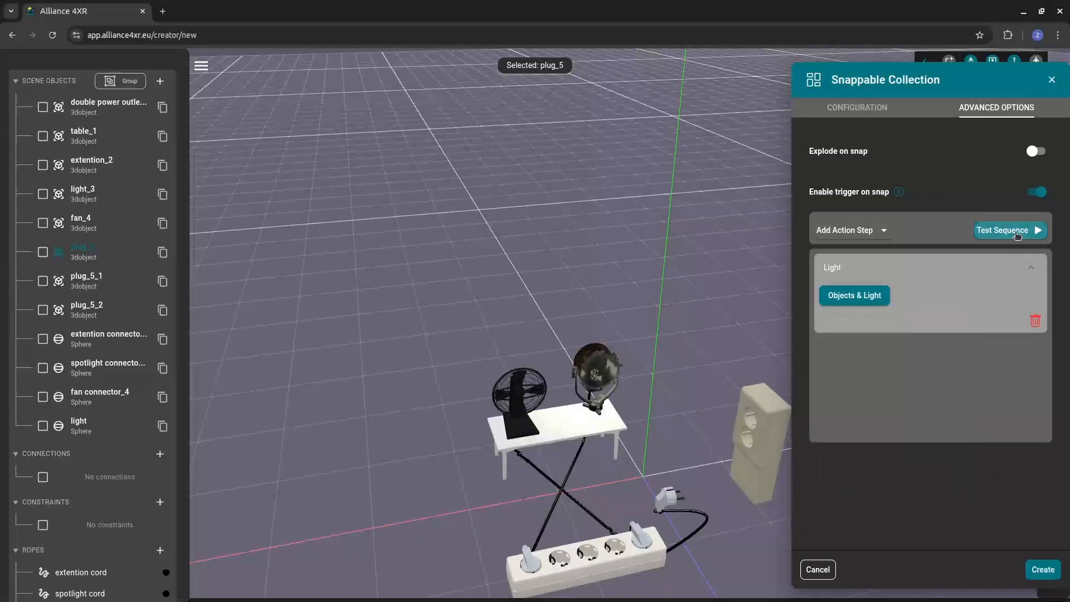
pyautogui.click(1048, 572)
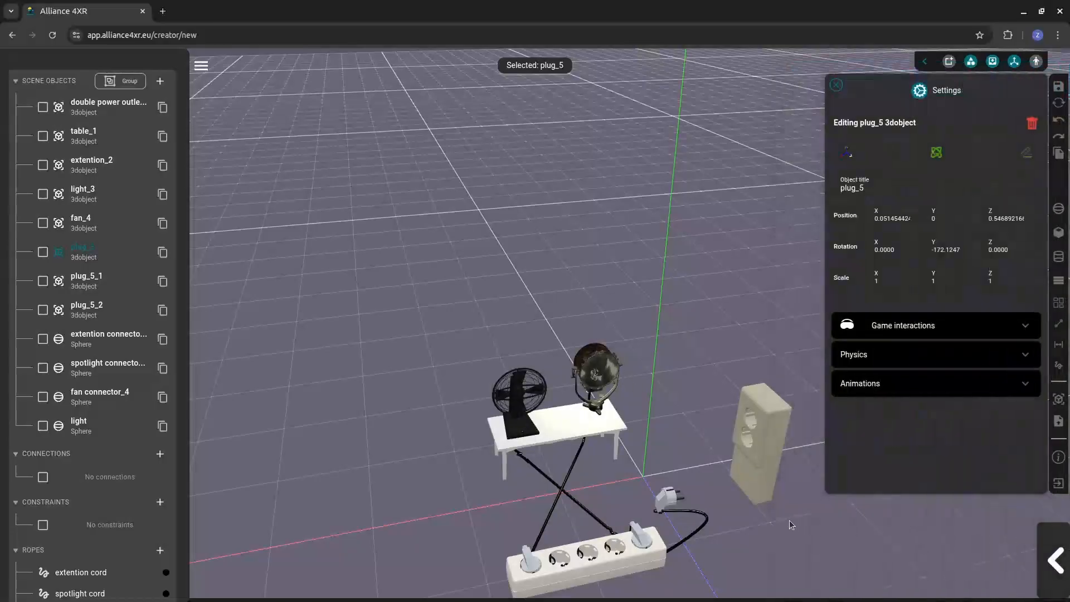
# Unplug plug_5_2 from the extension and move it near the table, to about Y 0.099 and Z 0.015.
pyautogui.scroll(-3, 787, 526)
pyautogui.moveTo(775, 530); pyautogui.dragTo(842, 525)
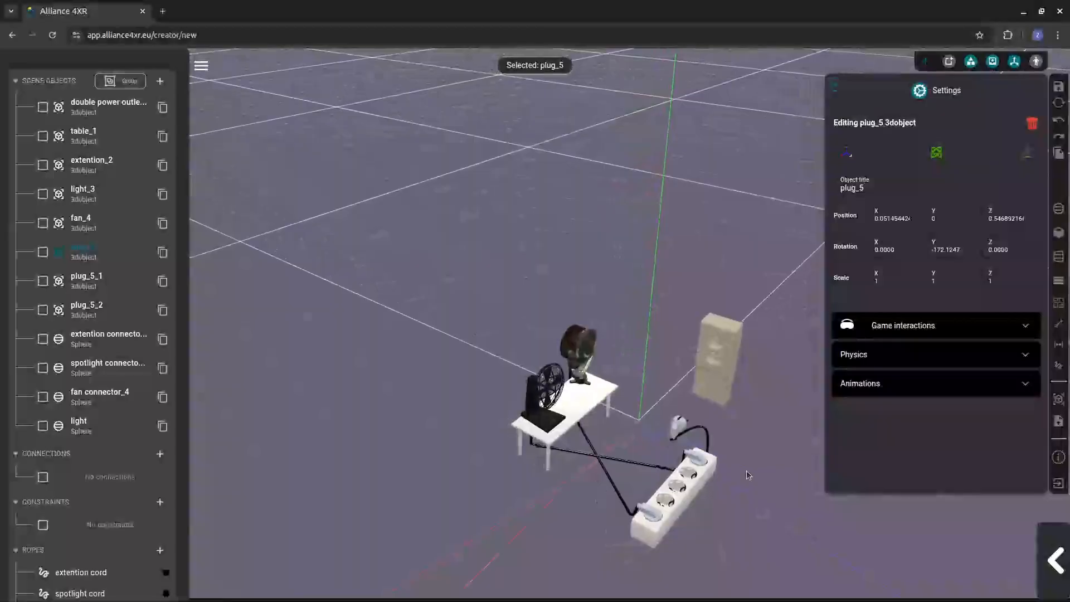
pyautogui.click(698, 461)
pyautogui.moveTo(693, 402); pyautogui.dragTo(696, 377)
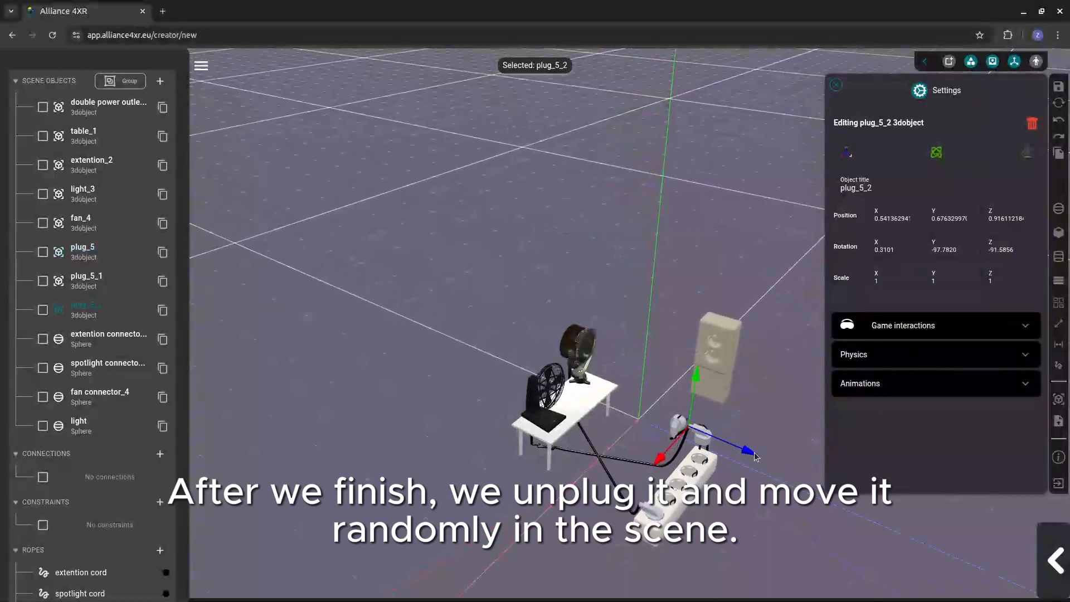
pyautogui.moveTo(753, 455); pyautogui.dragTo(686, 429)
pyautogui.moveTo(623, 381); pyautogui.dragTo(604, 492)
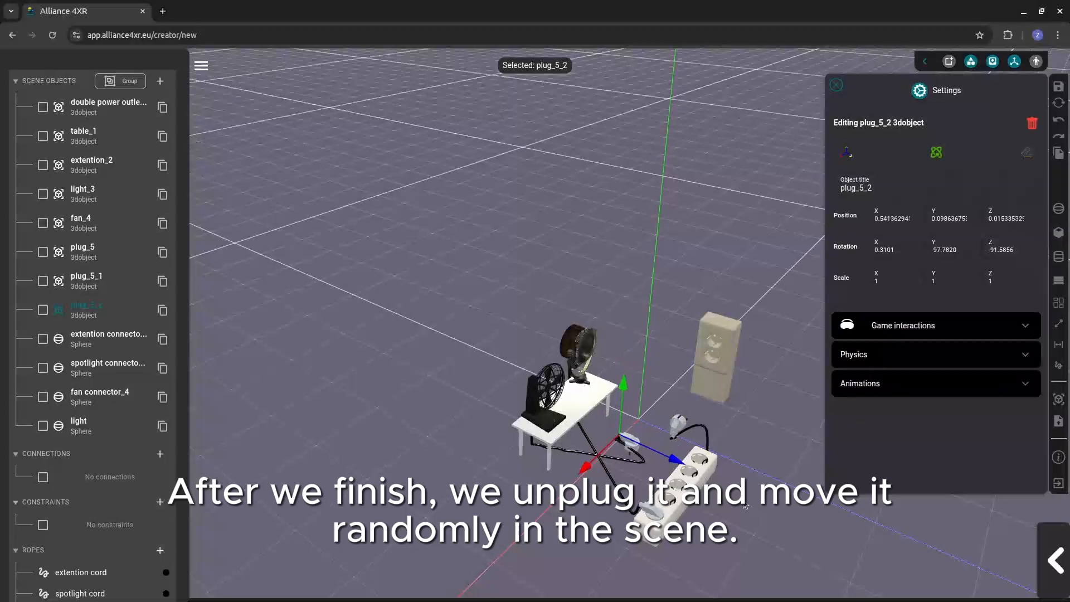
# Set up a new snappable collection titled "fan" with main power as prerequisite and plug_5_2 as its object.
pyautogui.click(1059, 303)
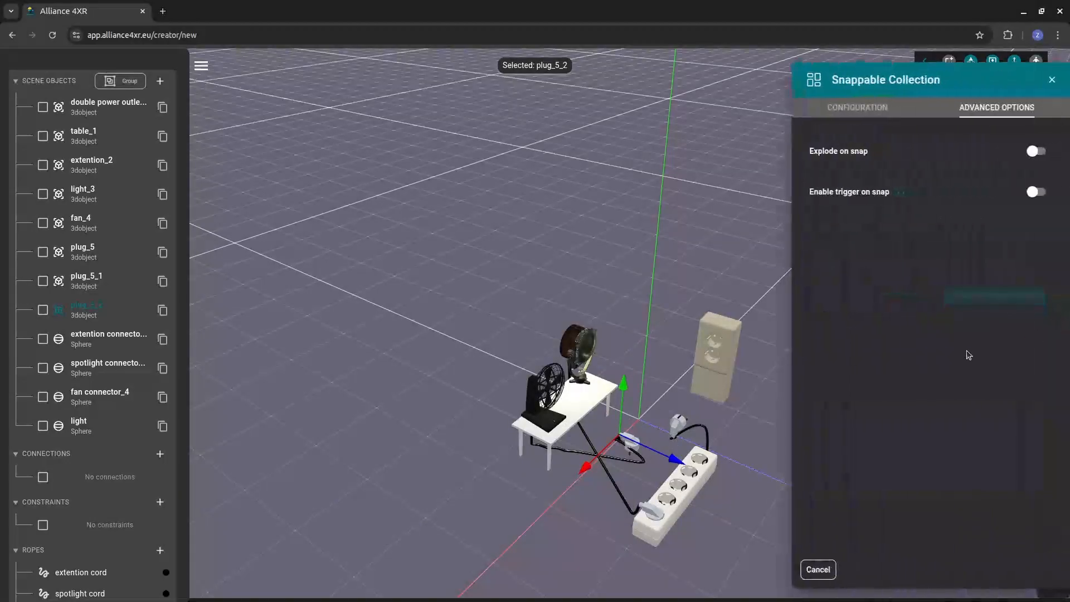
pyautogui.click(886, 107)
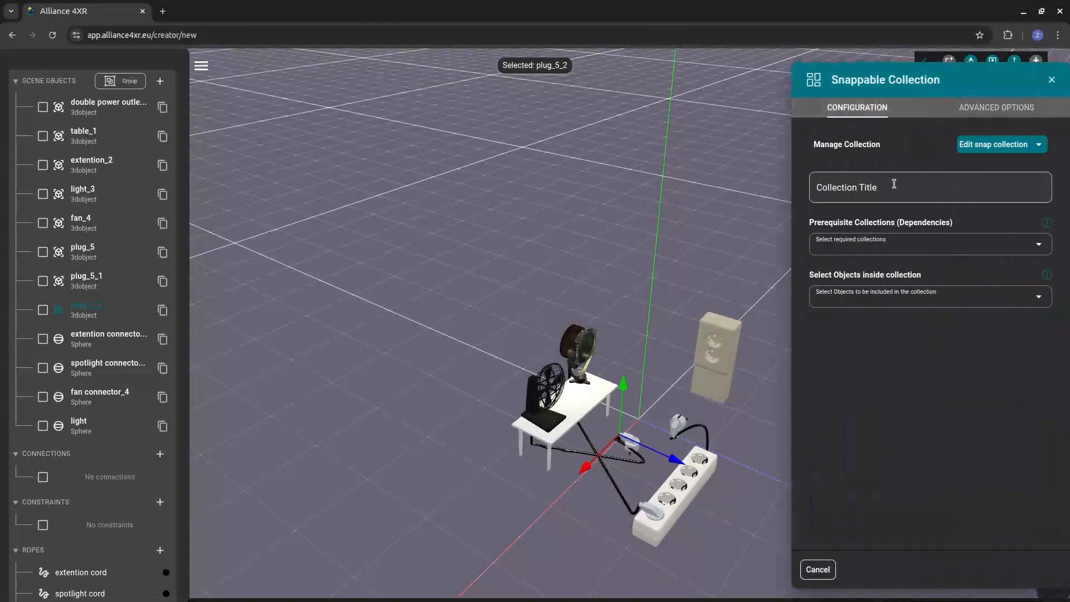
pyautogui.click(817, 194)
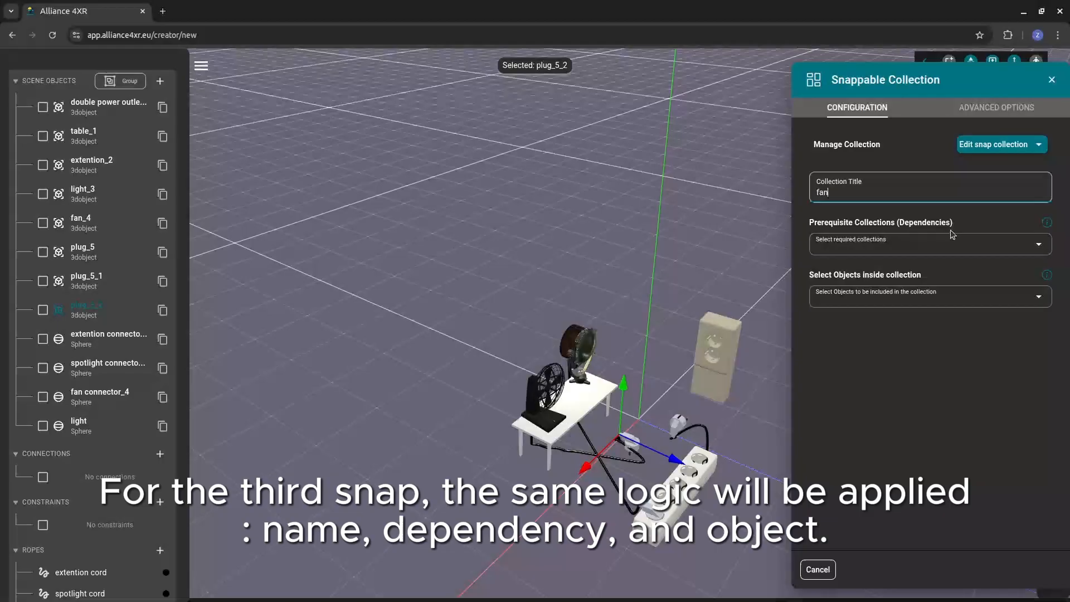
pyautogui.click(972, 250)
pyautogui.click(847, 267)
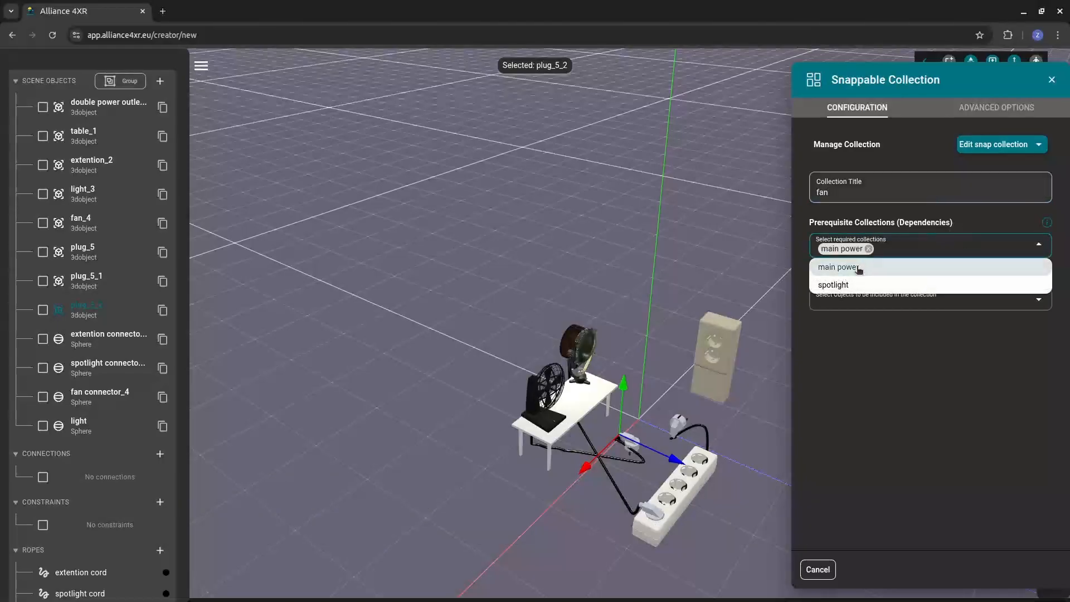
pyautogui.click(896, 324)
pyautogui.click(930, 305)
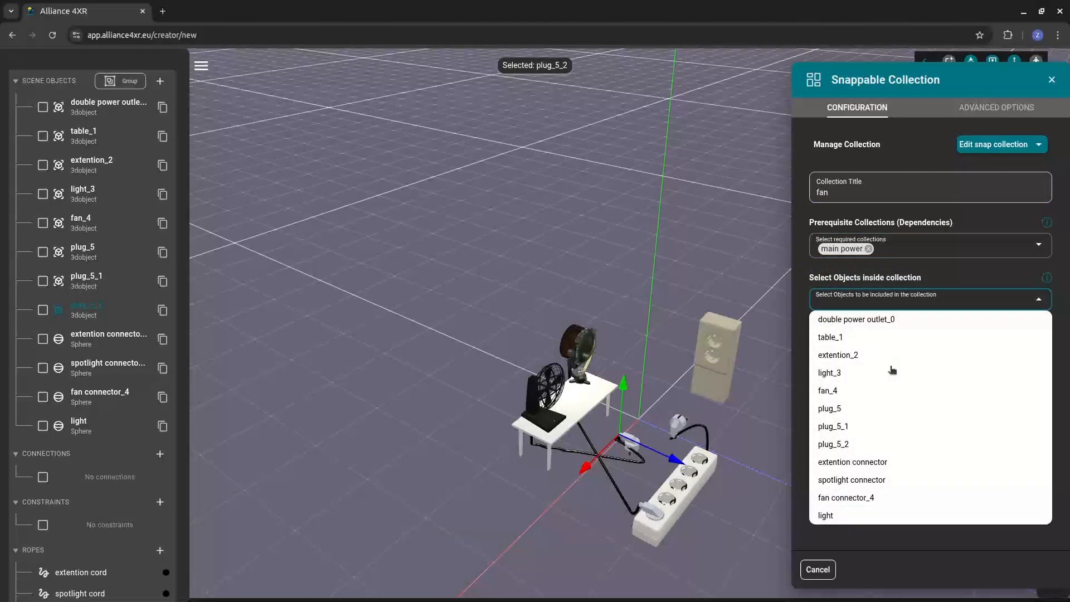
pyautogui.click(859, 444)
pyautogui.click(904, 548)
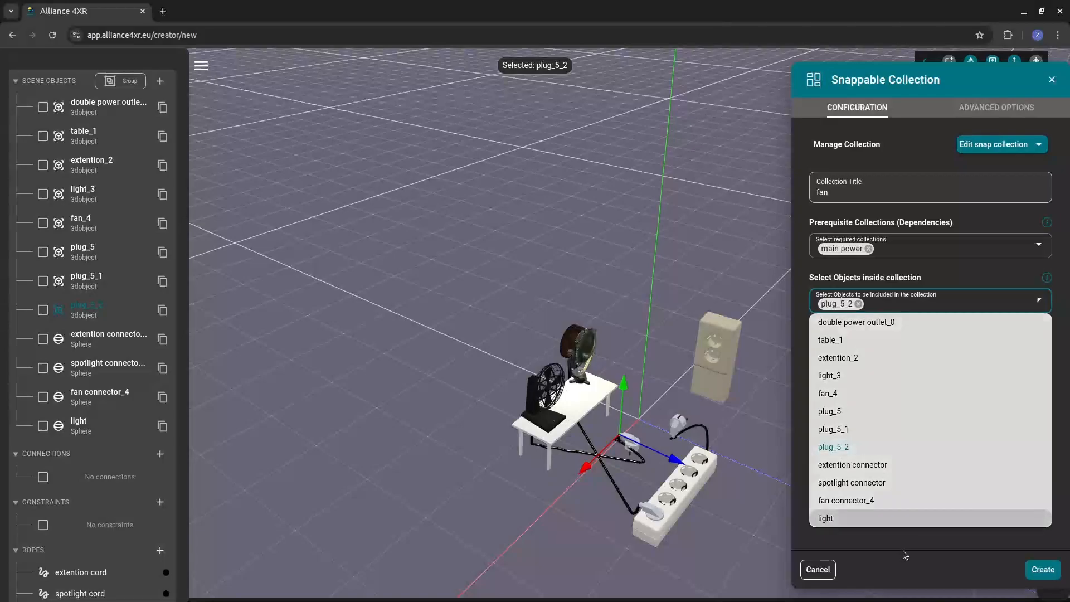
# Enable trigger on snap for the fan collection and add an Embedded animations action step.
pyautogui.click(997, 107)
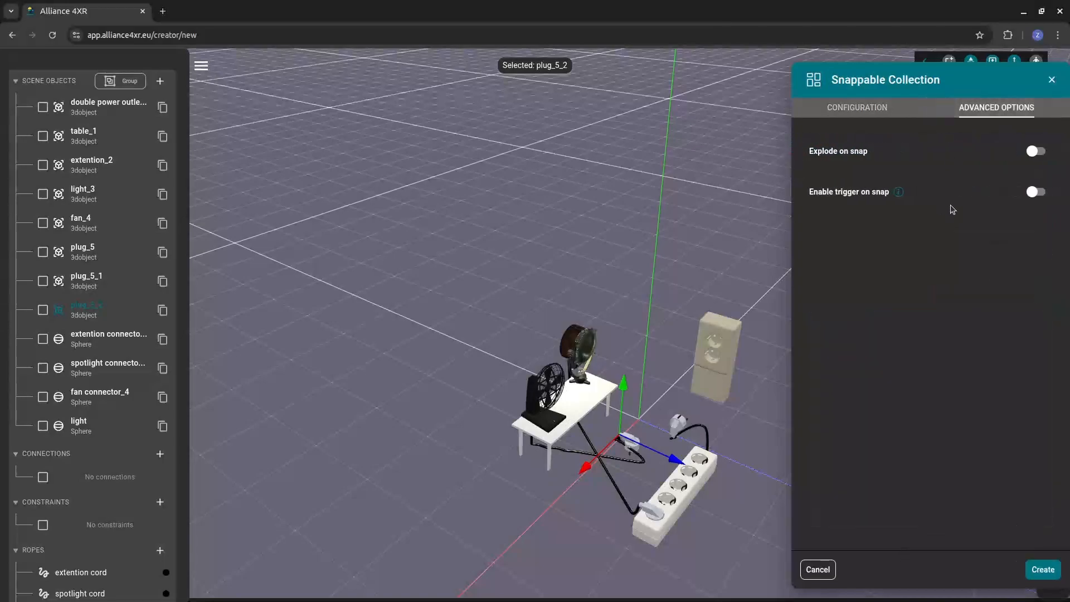
pyautogui.click(1037, 192)
pyautogui.click(874, 239)
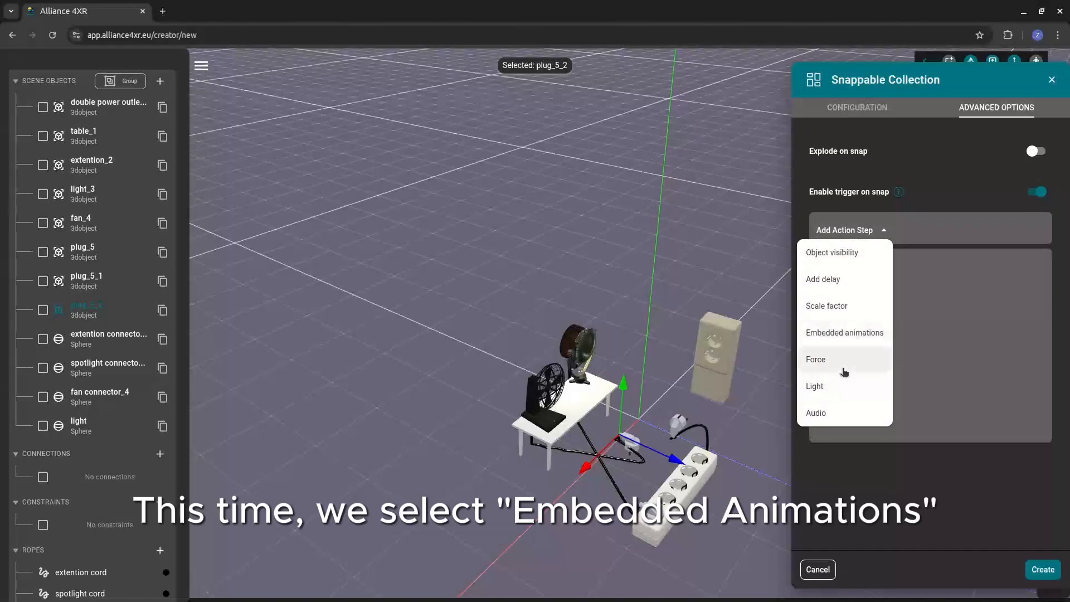
pyautogui.click(842, 331)
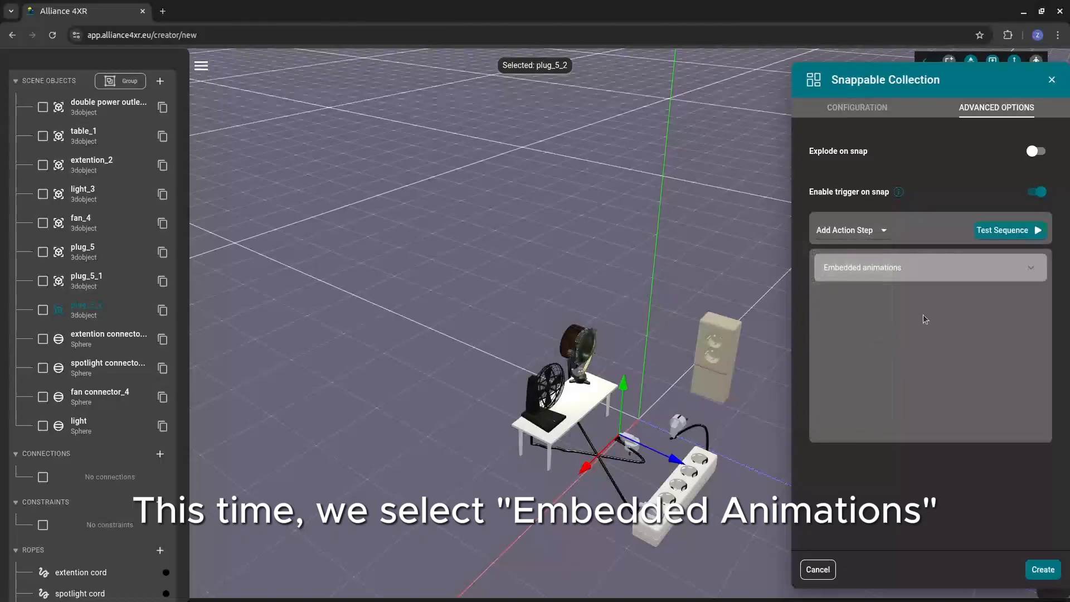
pyautogui.click(977, 271)
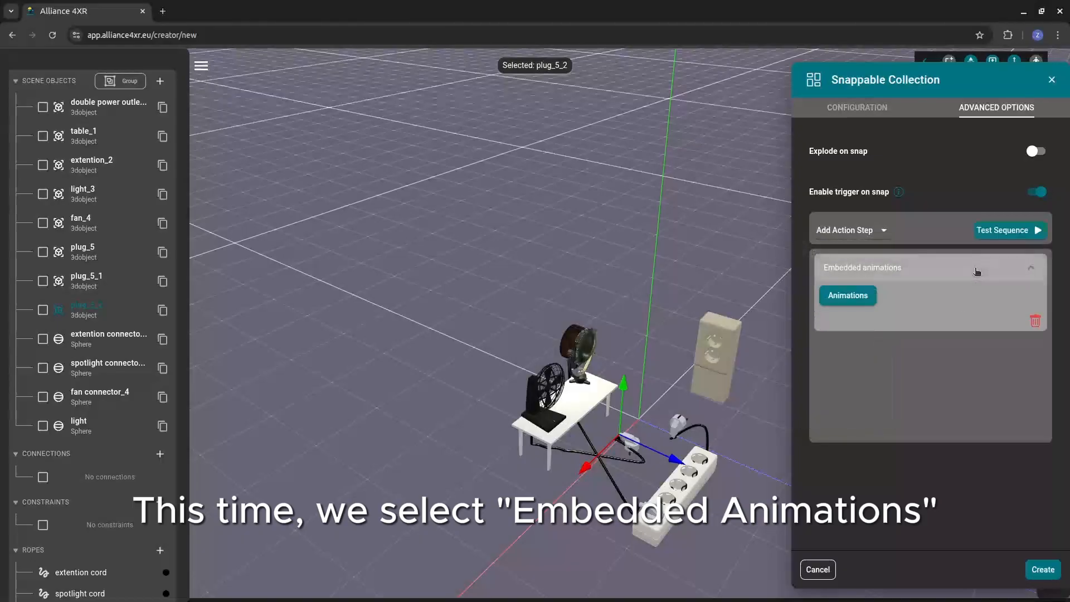
# Choose the animated object for the Embedded animations action, turn on Play animation, and create the fan collection.
pyautogui.click(850, 296)
pyautogui.click(859, 319)
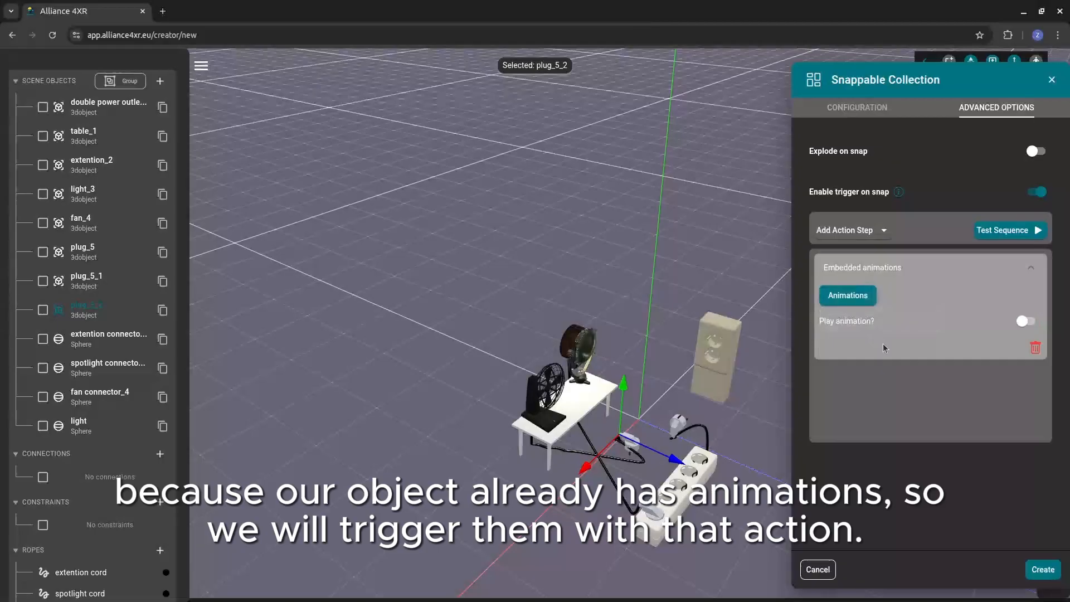
pyautogui.click(1025, 323)
pyautogui.click(1036, 571)
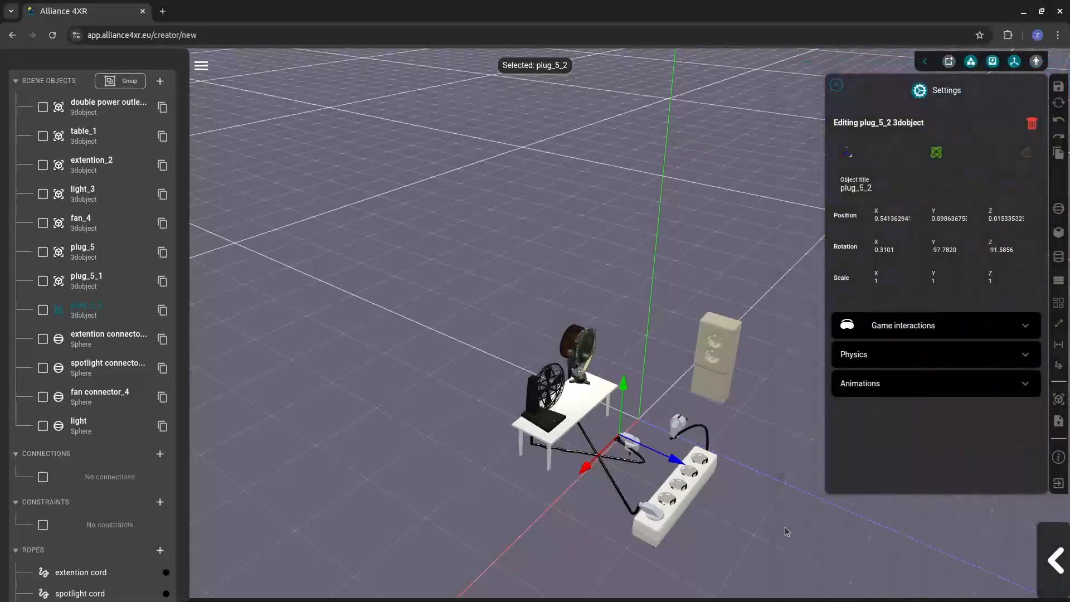
# Unplug plug_5_1 from the extension and move it to about Y 0 and Z 0.114.
pyautogui.click(671, 537)
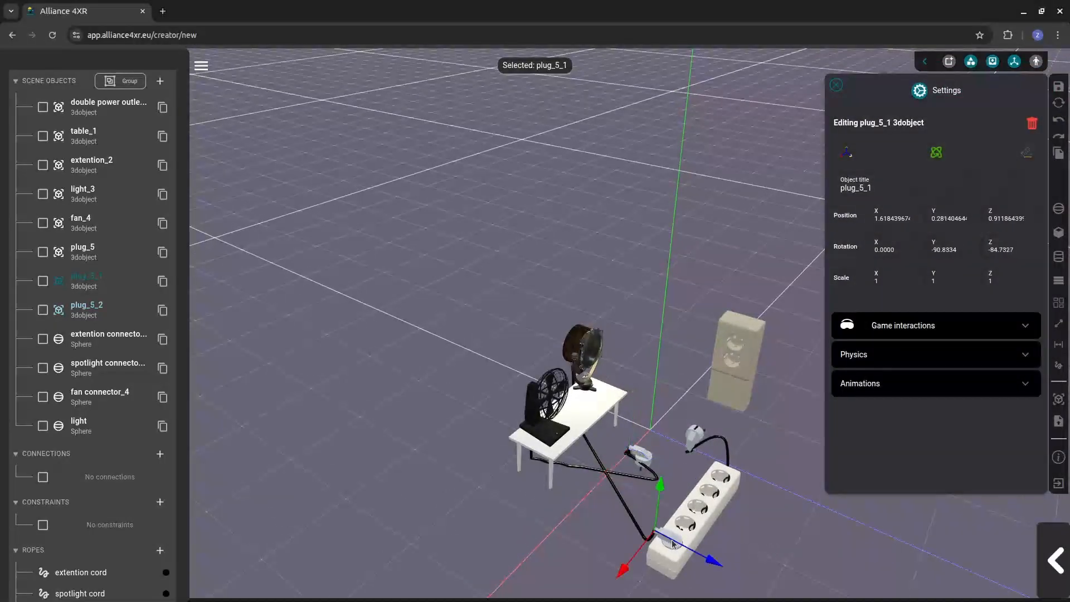
pyautogui.moveTo(657, 505); pyautogui.dragTo(585, 505)
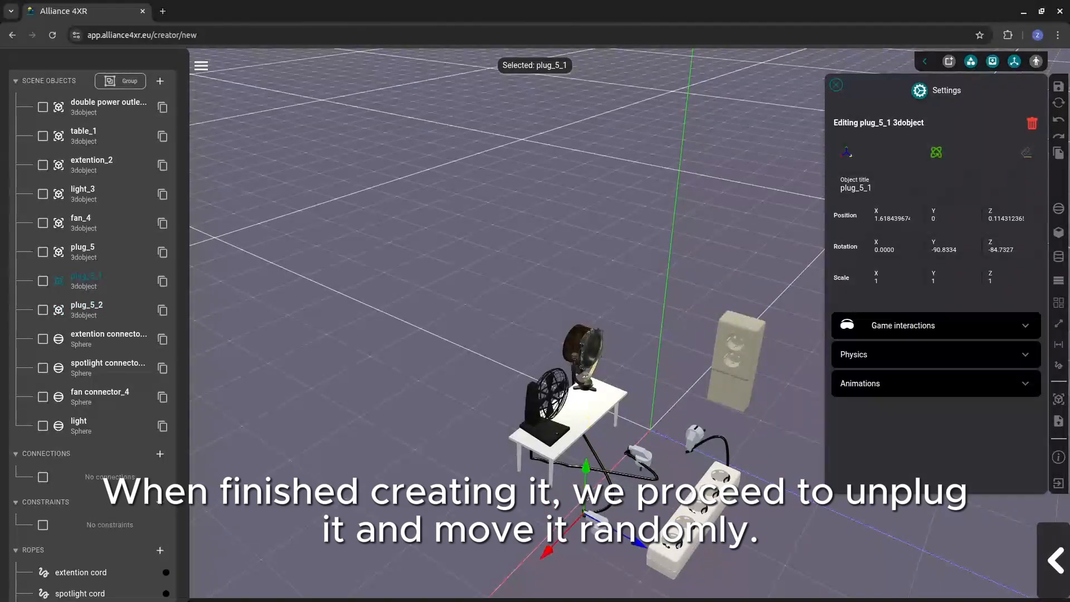
# Turn off the light on the light sphere through its attributes, close its settings, and save the scene.
pyautogui.click(83, 426)
pyautogui.click(955, 358)
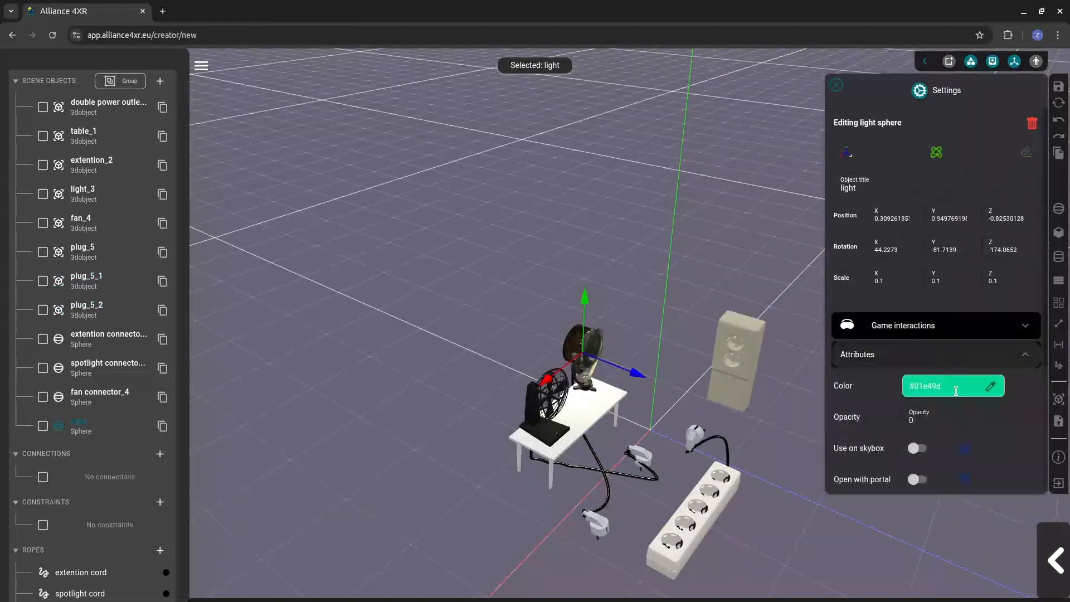
pyautogui.scroll(-2, 956, 357)
pyautogui.scroll(2, 984, 366)
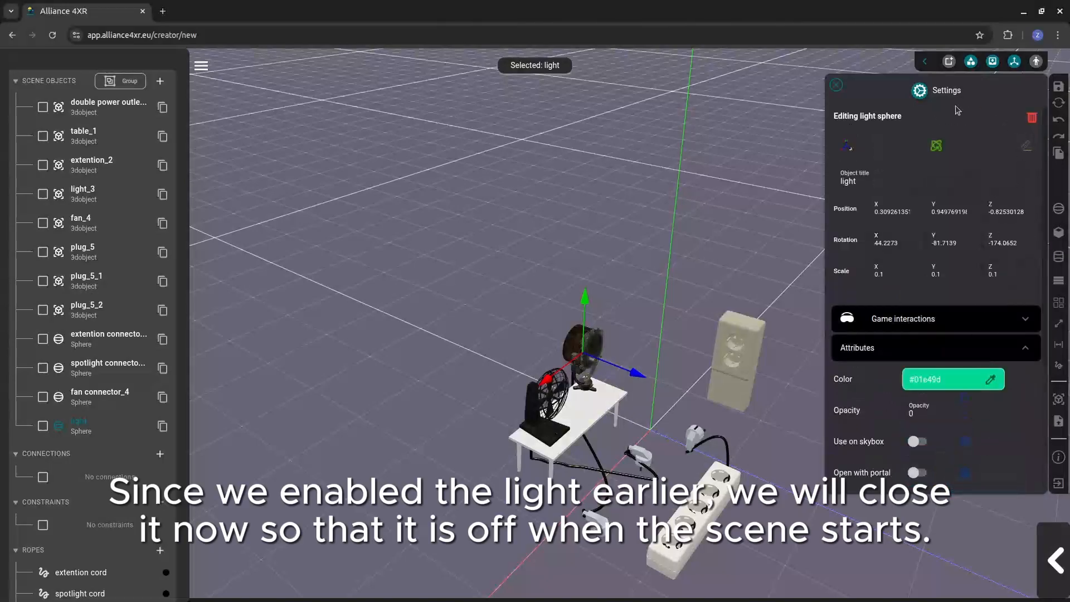
pyautogui.click(836, 85)
pyautogui.moveTo(873, 457); pyautogui.dragTo(892, 436)
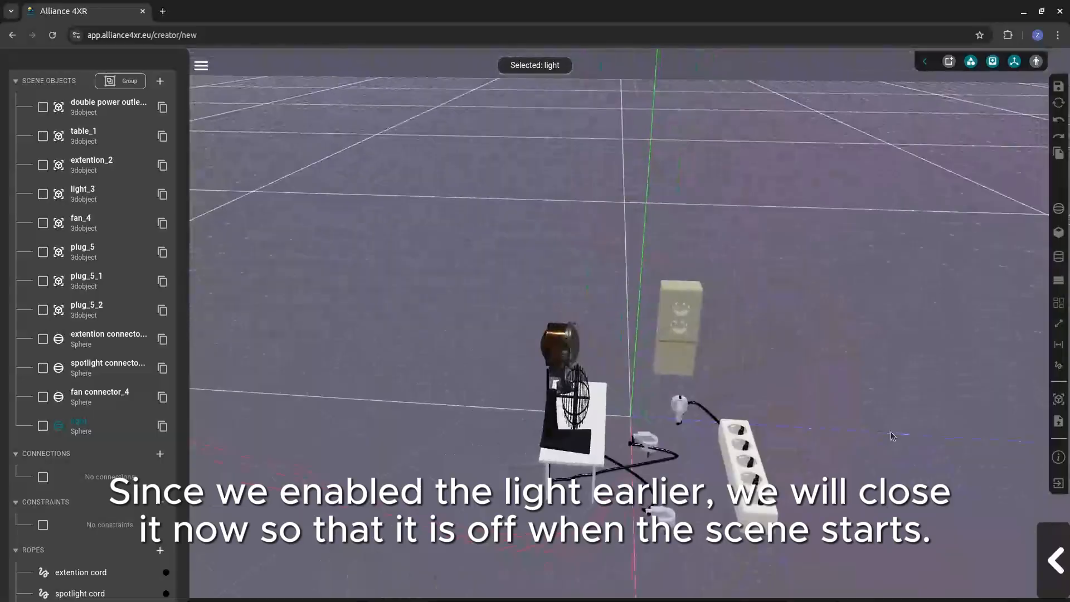
pyautogui.scroll(-2, 891, 437)
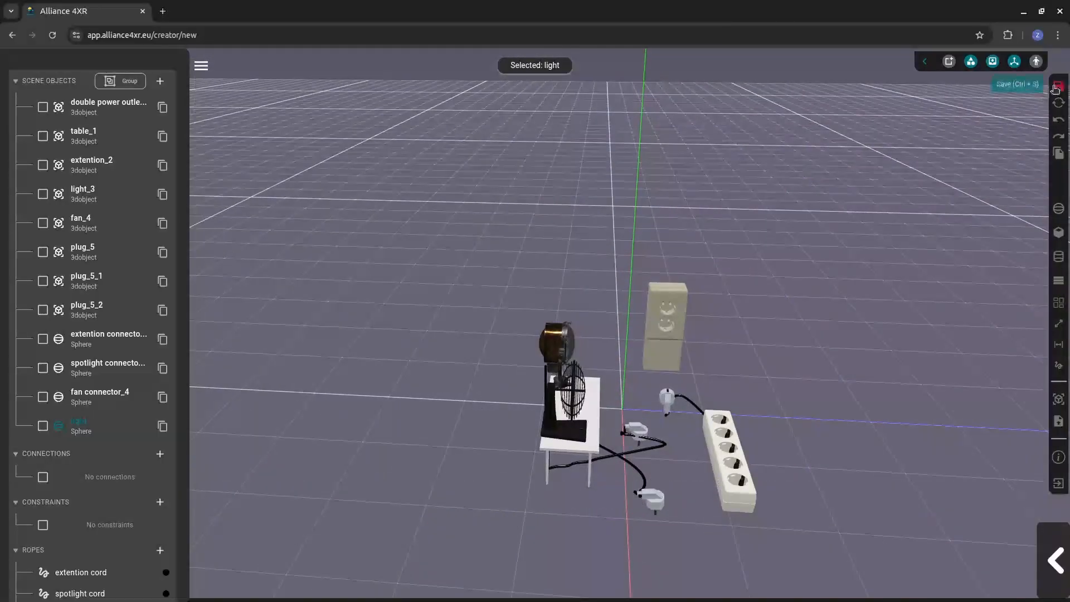
pyautogui.hotkey('ctrl', 's')
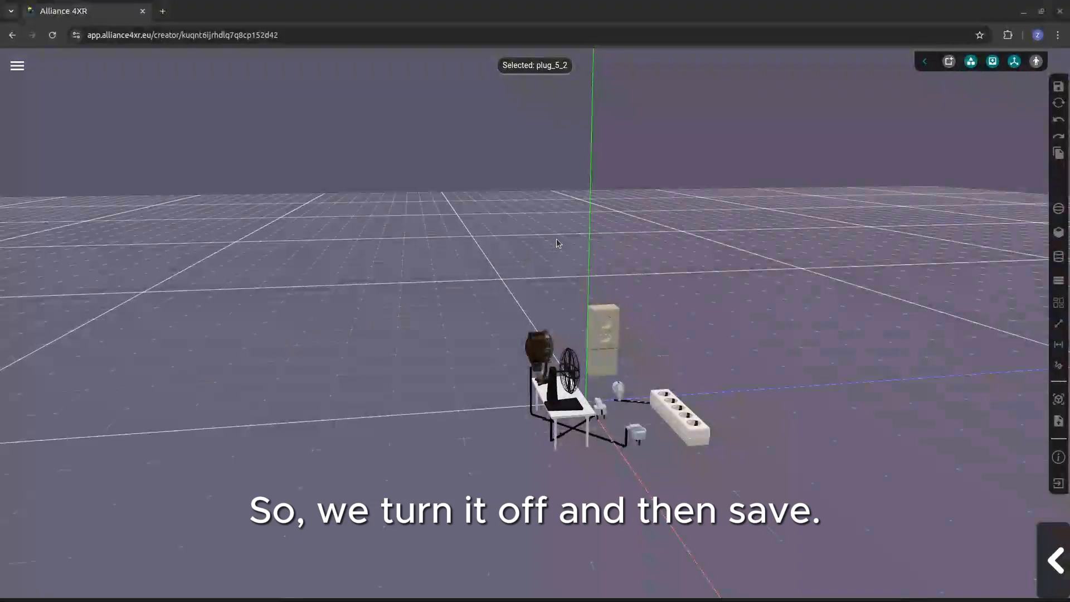
# Rename the creation as "Tutorial#4" in its creation details.
pyautogui.click(22, 68)
pyautogui.scroll(3, 102, 154)
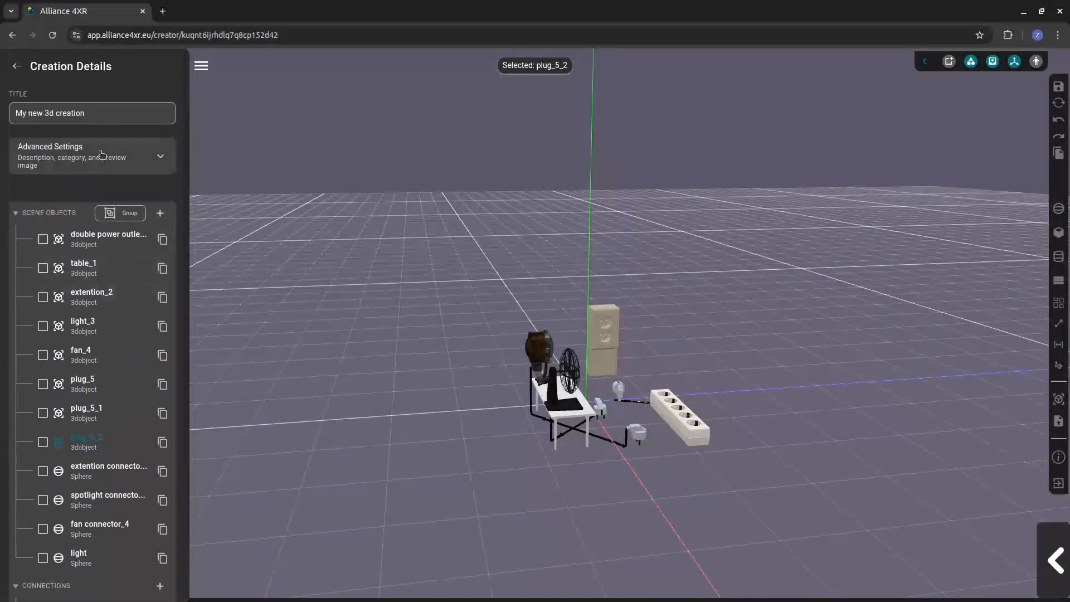
pyautogui.moveTo(101, 113); pyautogui.dragTo(17, 106)
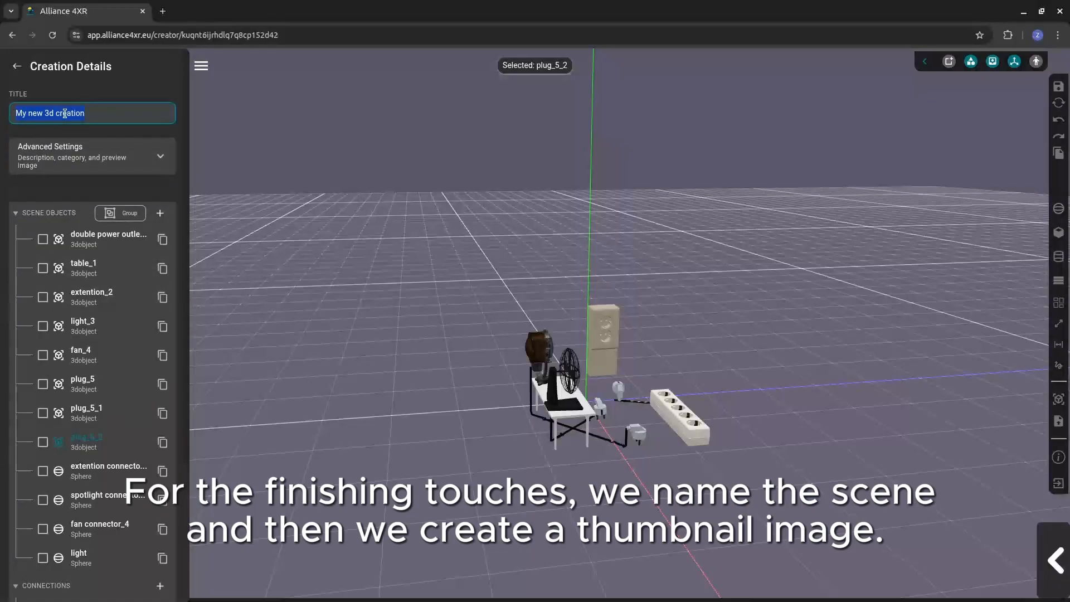
pyautogui.write('Tu')
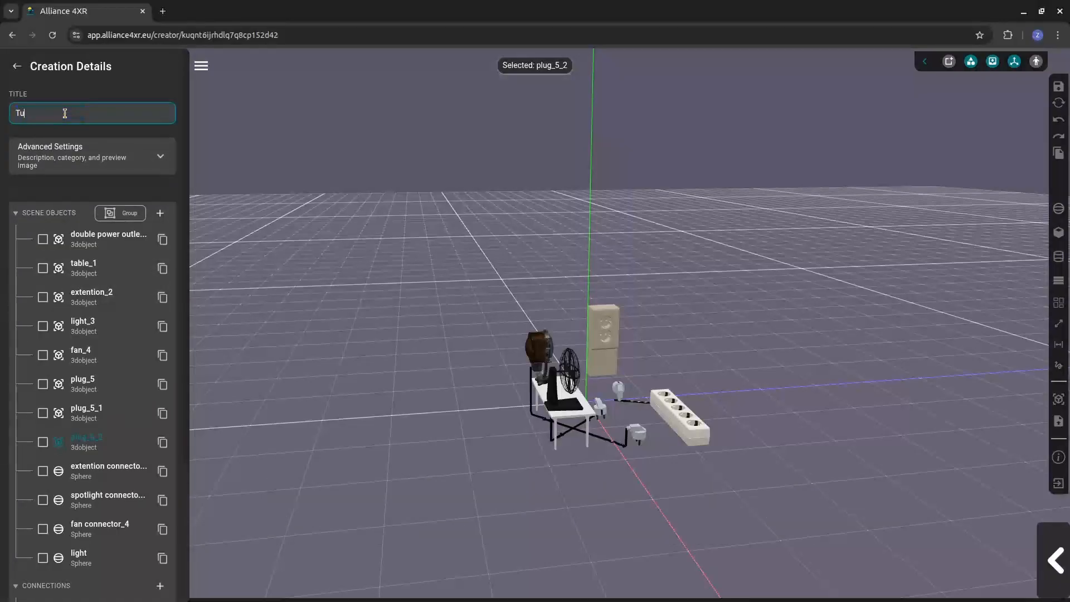
pyautogui.write('torial#4')
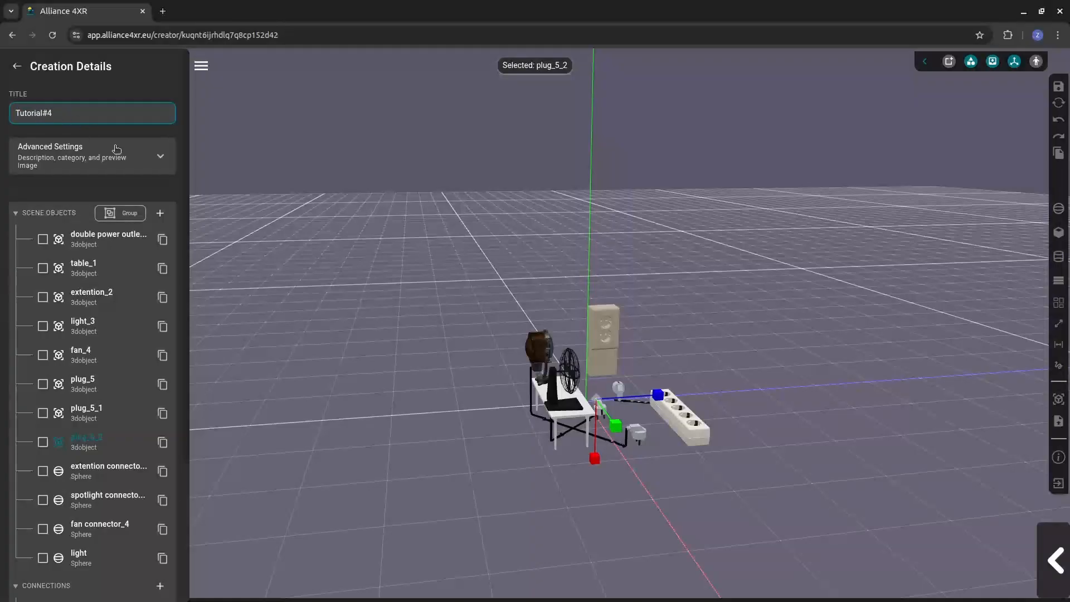
# Frame the table, outlet and extension in the view and create the creation's preview image from it.
pyautogui.click(116, 149)
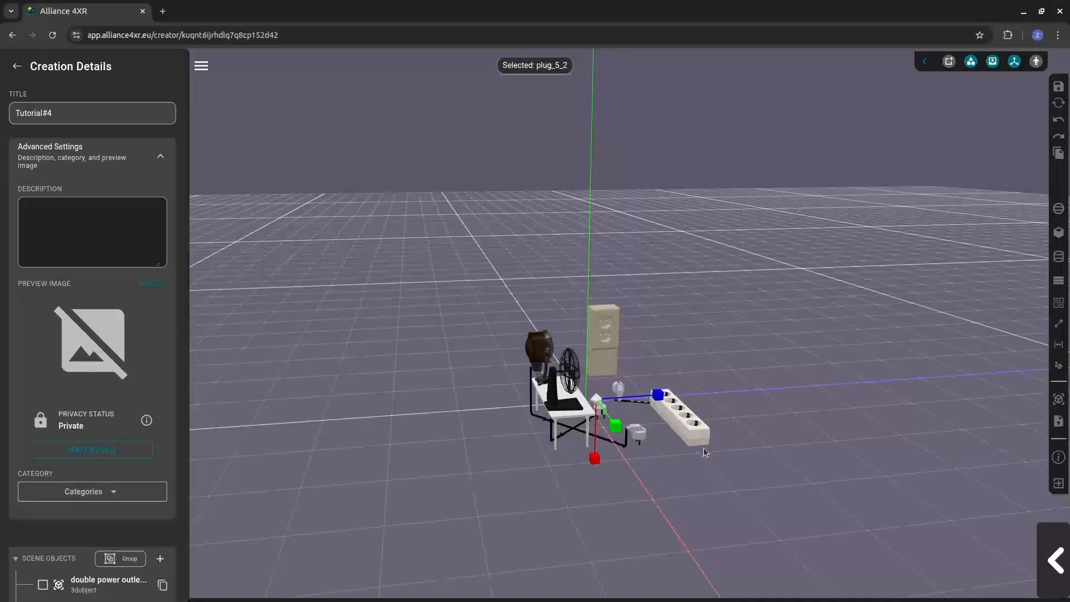
pyautogui.moveTo(703, 447); pyautogui.dragTo(595, 449)
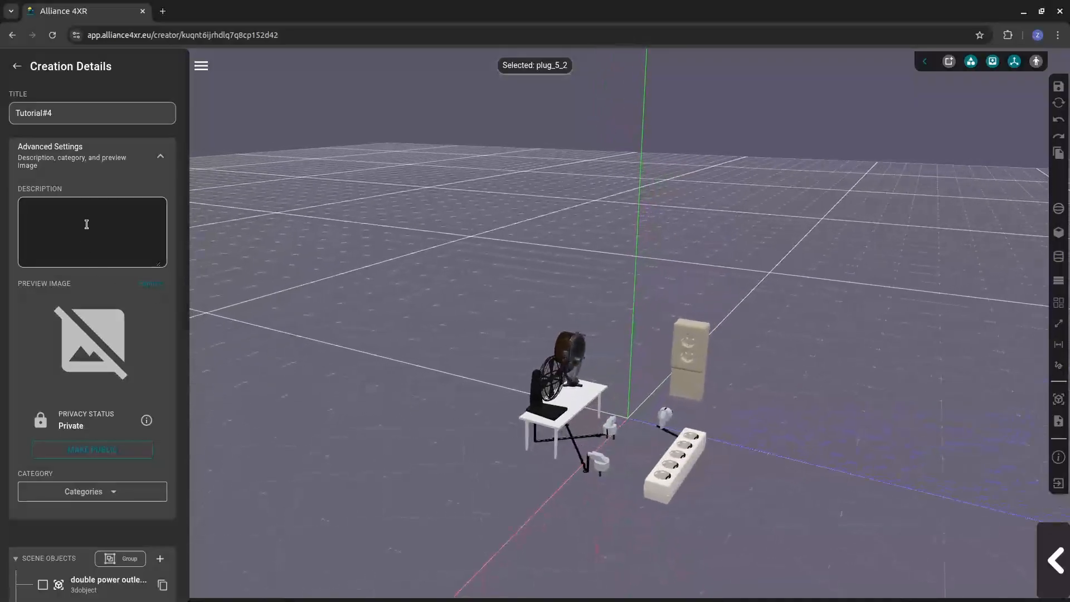
pyautogui.scroll(-2, 86, 222)
pyautogui.scroll(1, 129, 215)
pyautogui.click(143, 215)
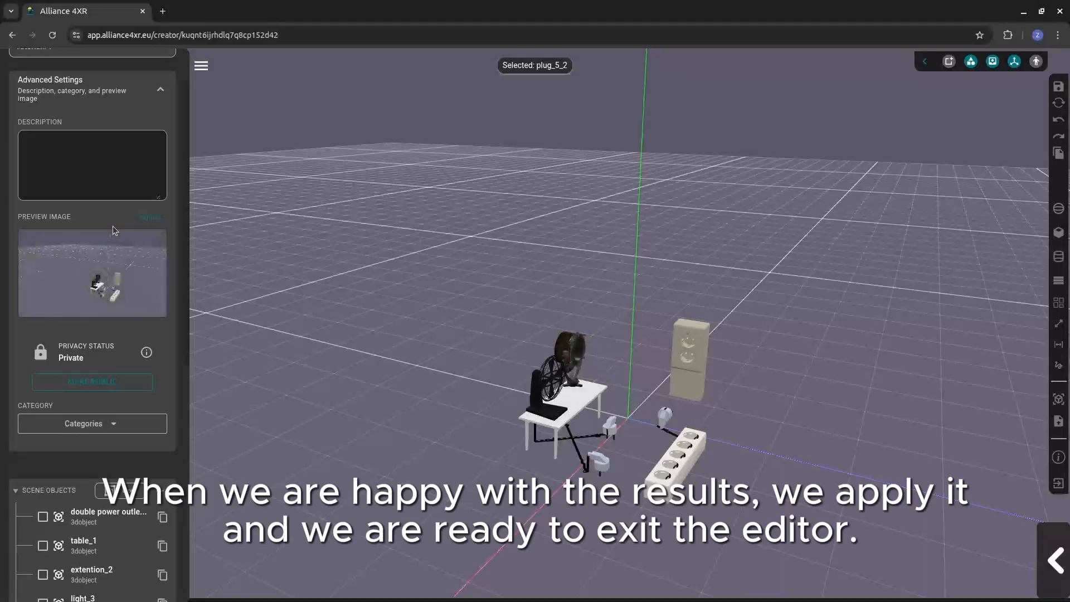
# Save the creation and exit the editor to the dashboard.
pyautogui.scroll(2, 115, 221)
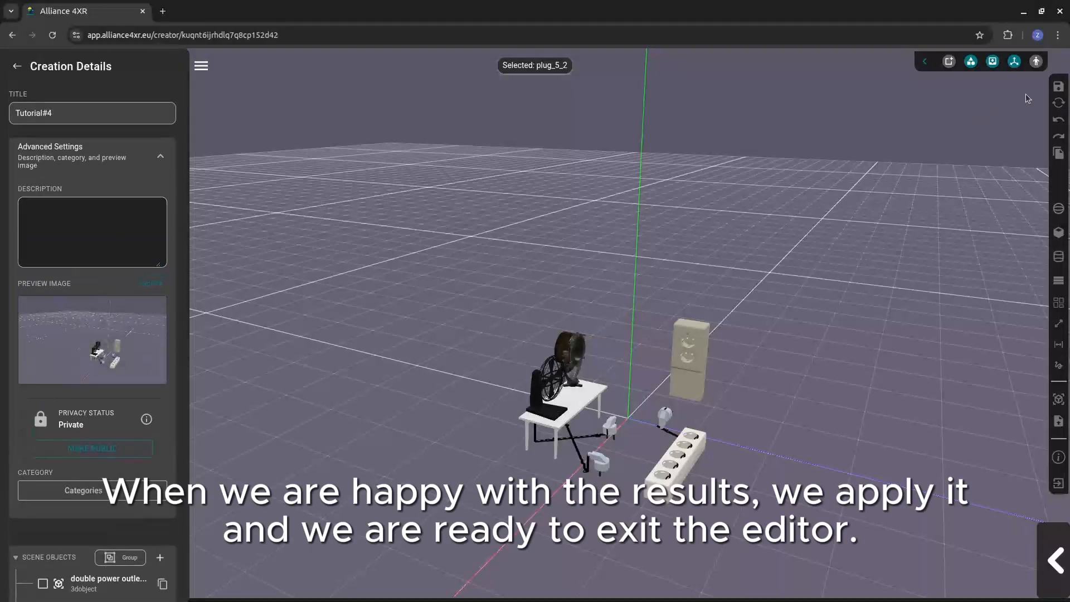
pyautogui.click(1059, 86)
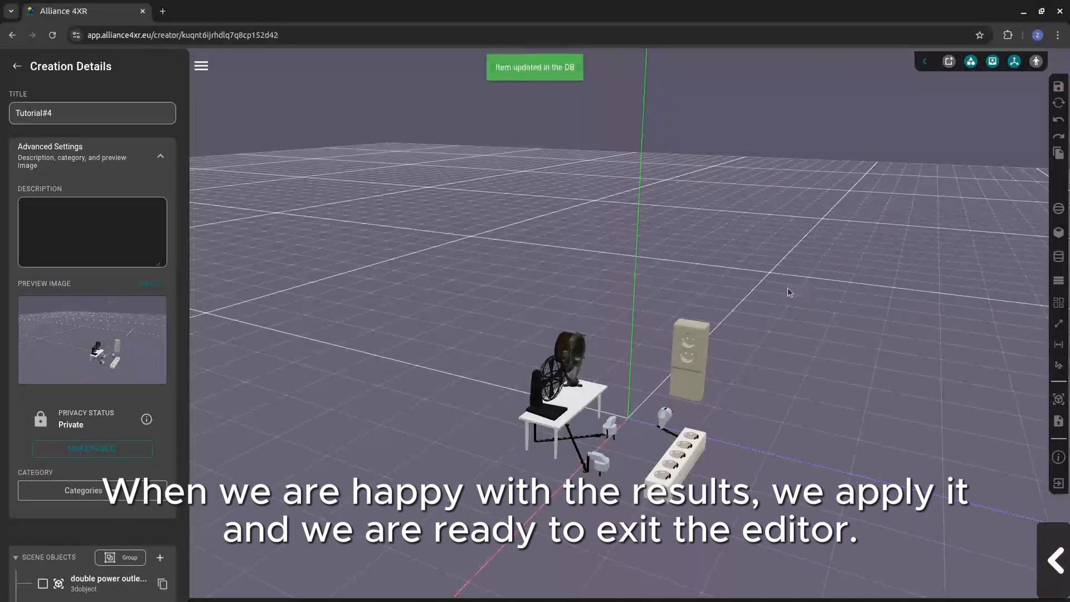
pyautogui.click(18, 67)
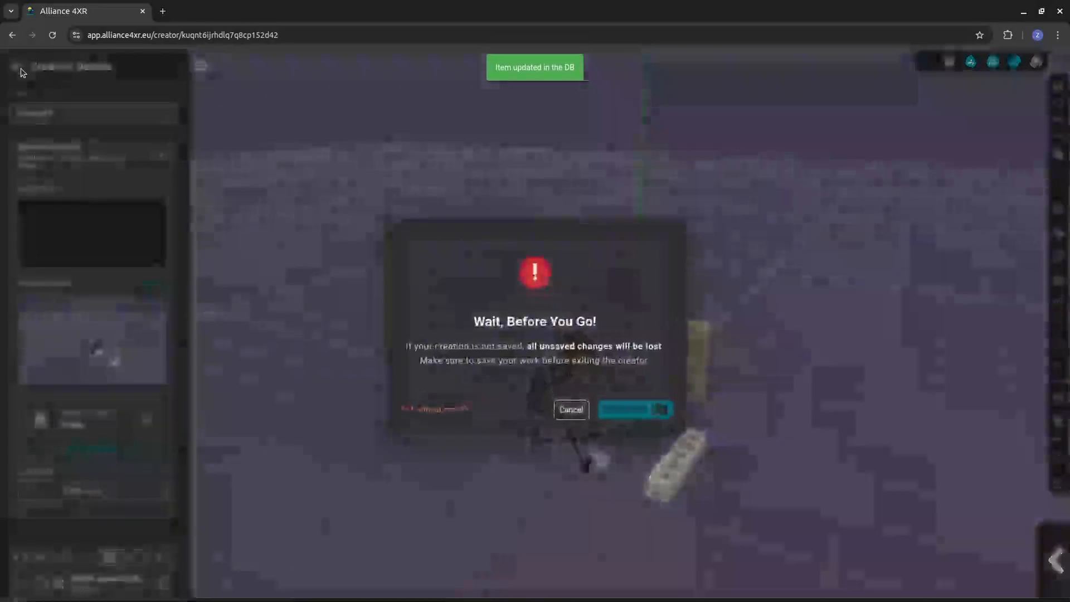
pyautogui.click(639, 411)
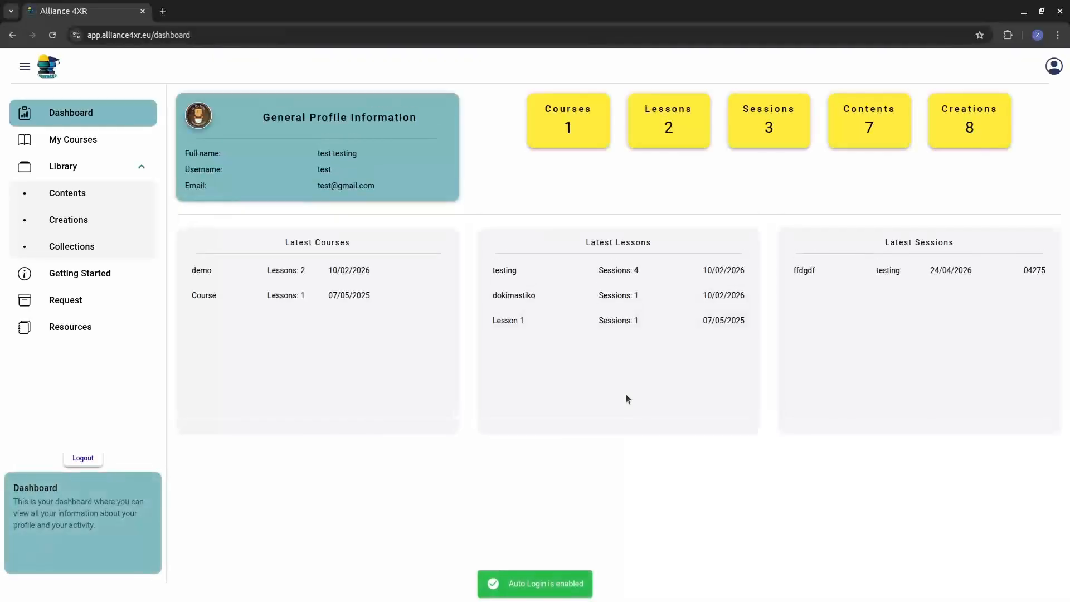
# Create a library collection titled "Tutorial#4" that contains the Tutorial#4 creation.
pyautogui.click(101, 227)
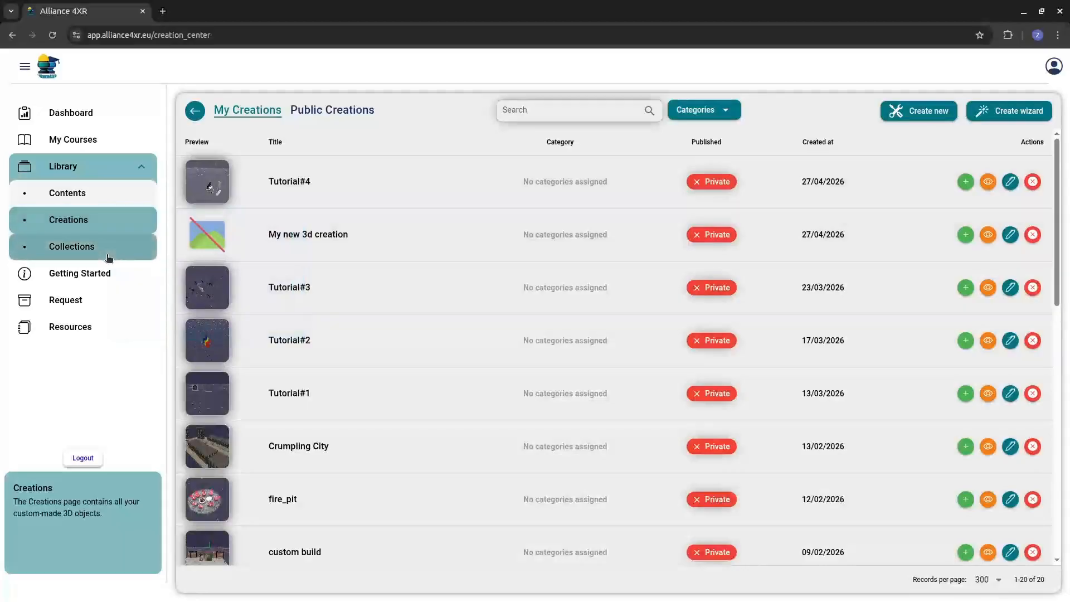
pyautogui.click(109, 256)
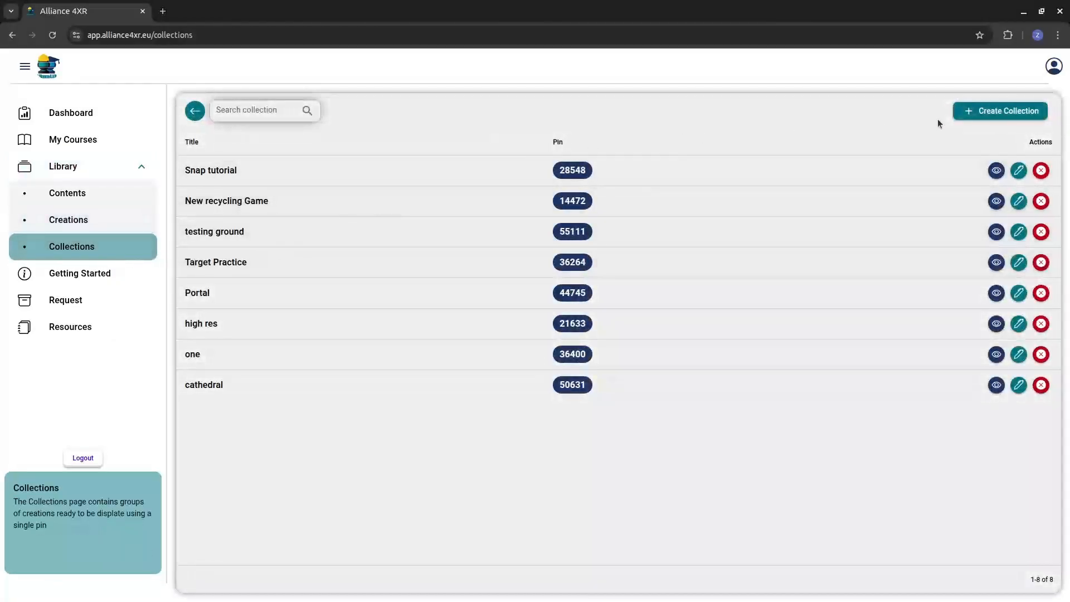
pyautogui.click(961, 114)
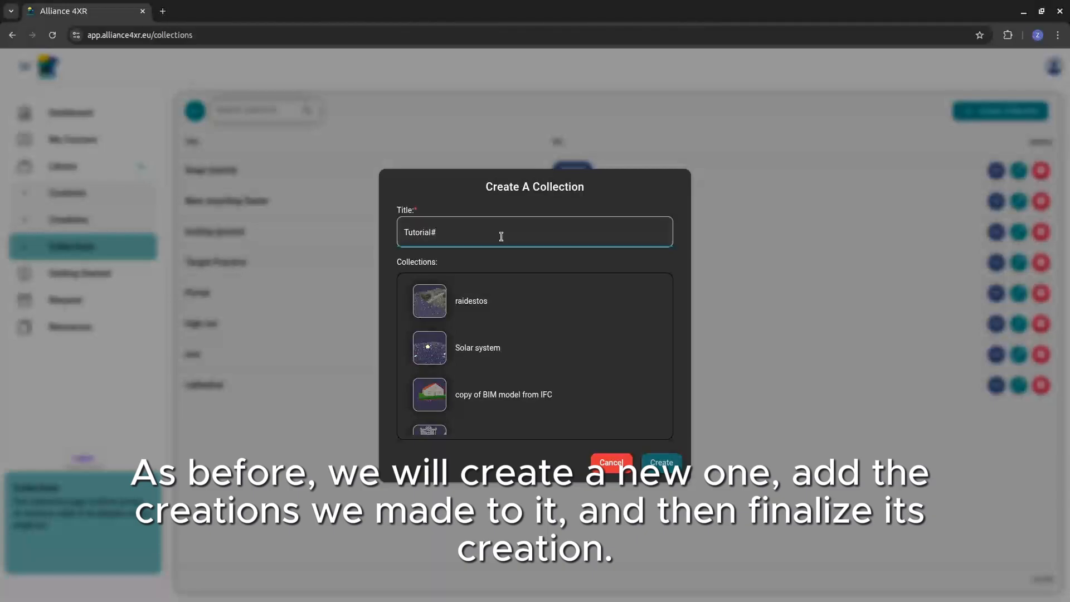
pyautogui.scroll(-10, 545, 365)
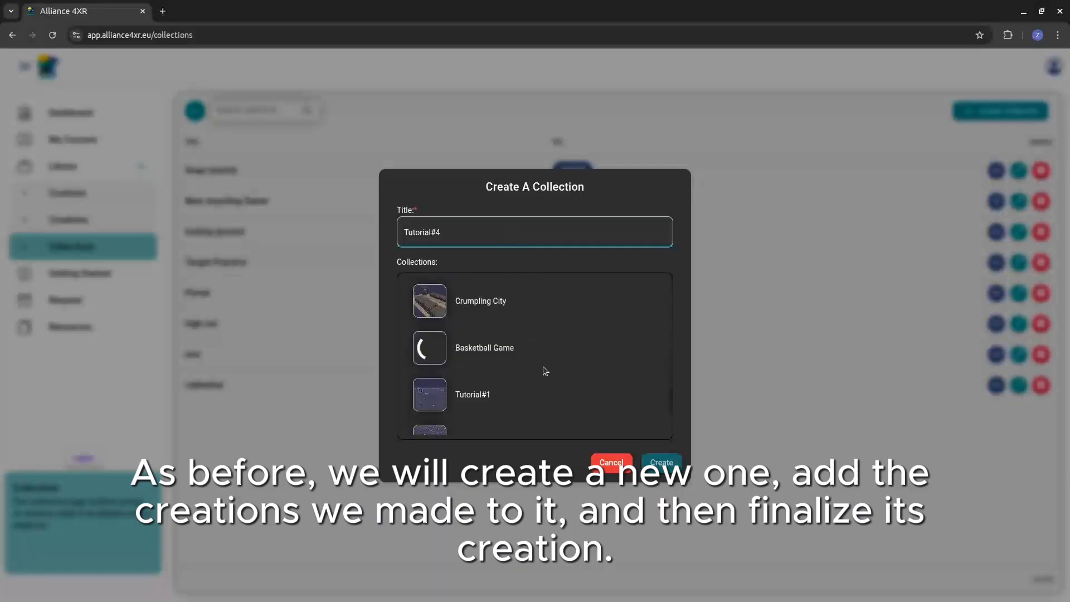
pyautogui.click(492, 413)
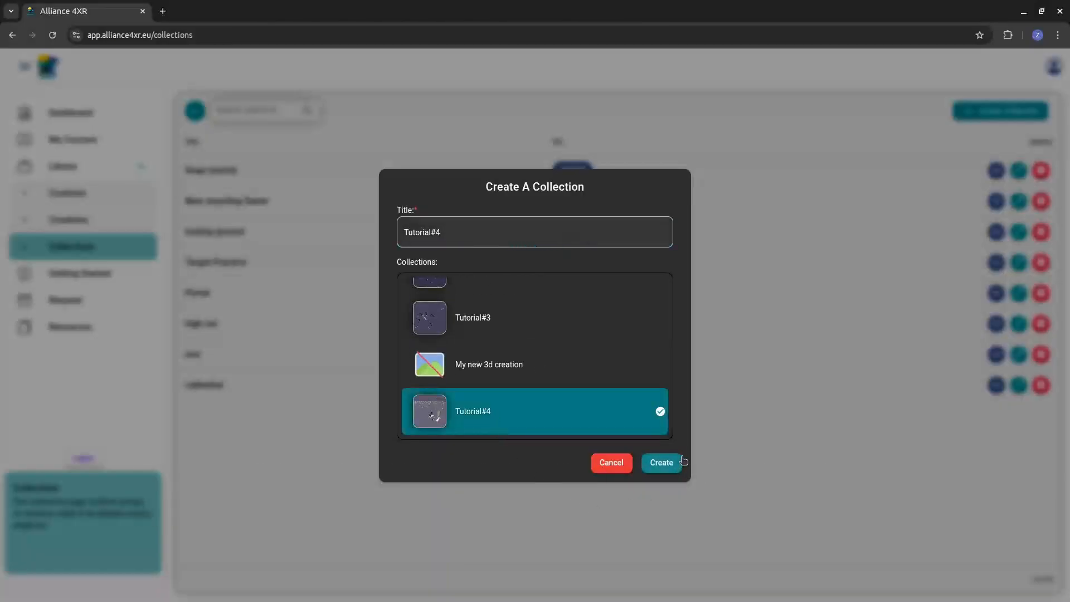
pyautogui.click(664, 463)
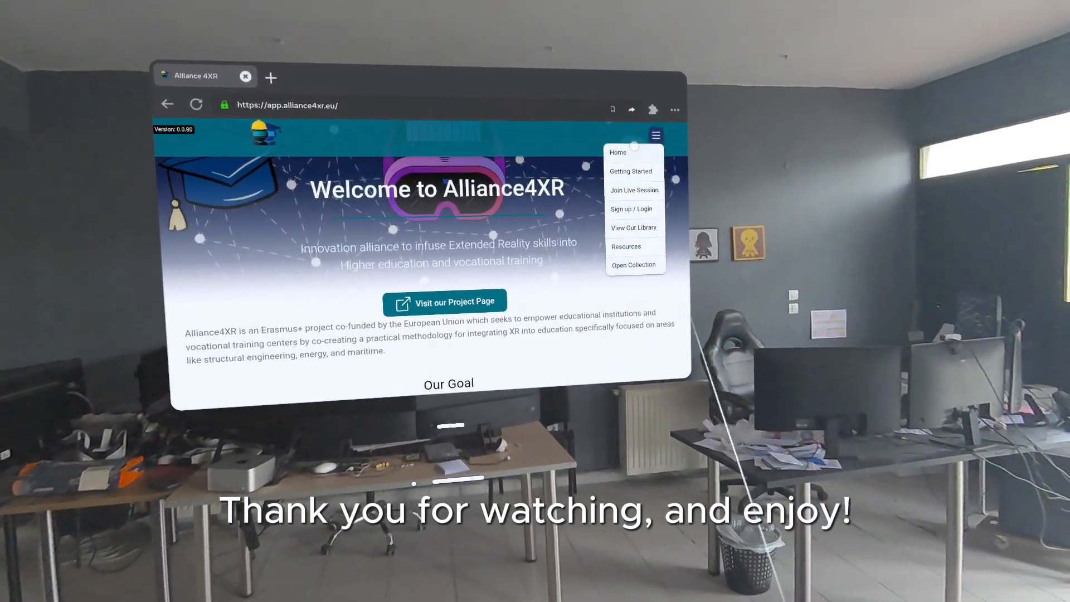
# Go to the Open Collection page of Alliance 4XR in the headset's browser.
pyautogui.click(620, 242)
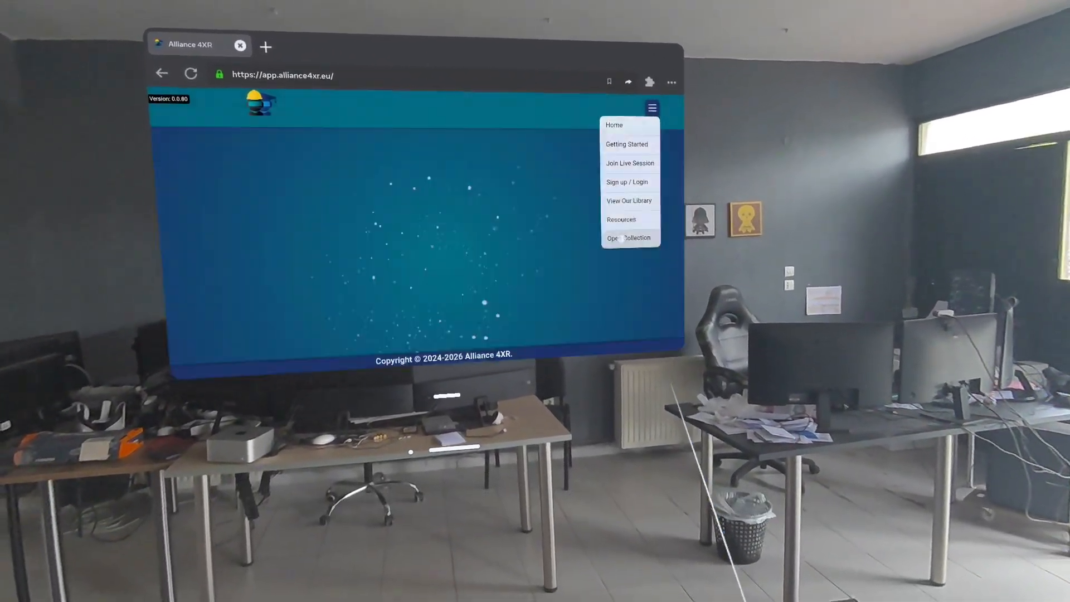